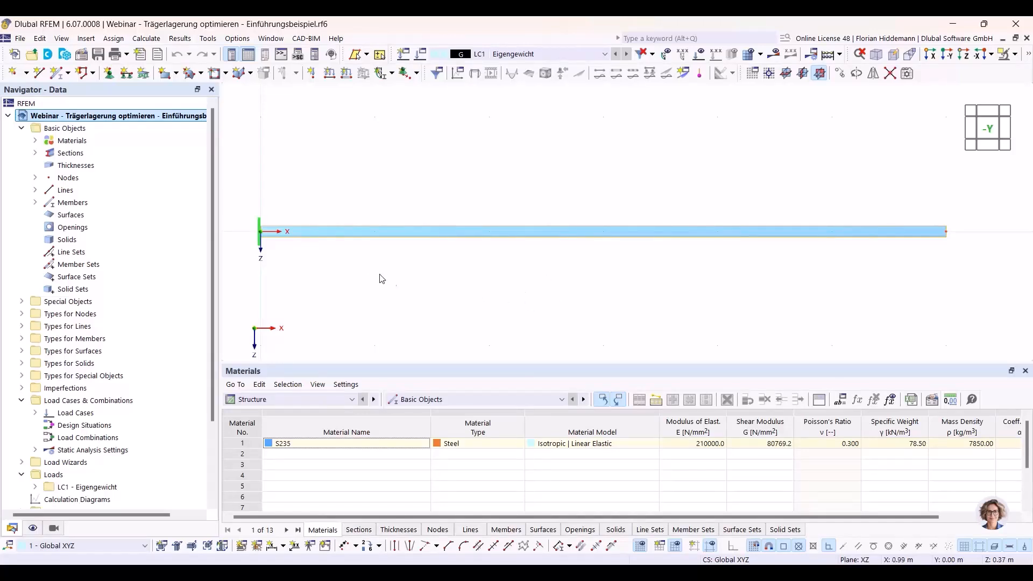
Add a node on the beam member at a distance of 20% from its start
right_click(511, 232)
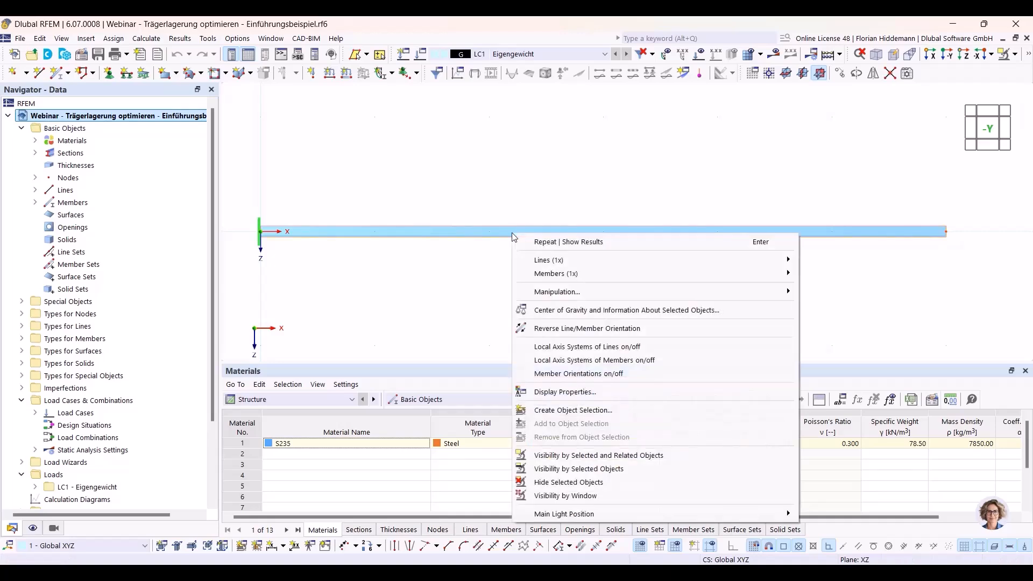
mouse_move(531, 275)
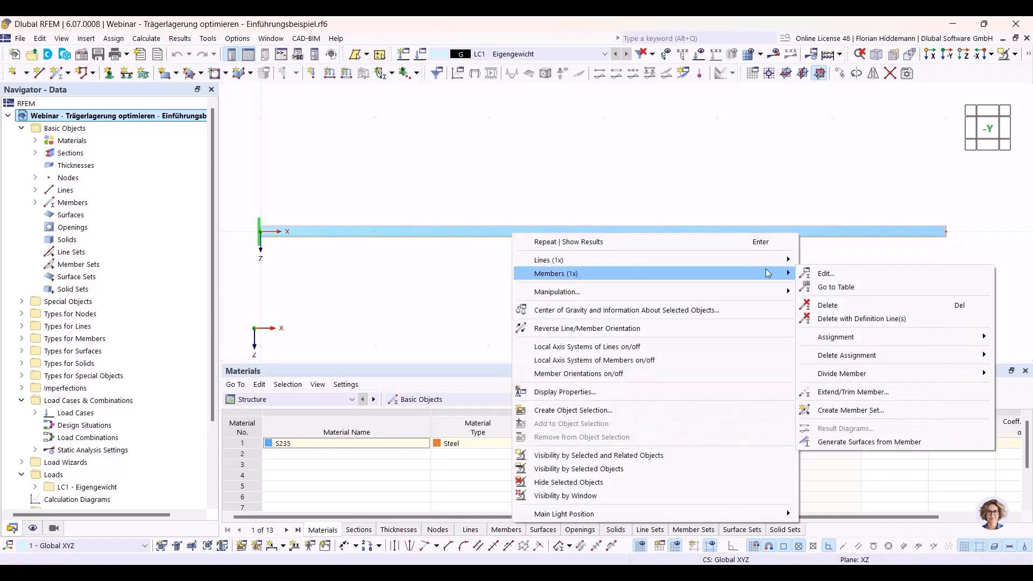
click(826, 260)
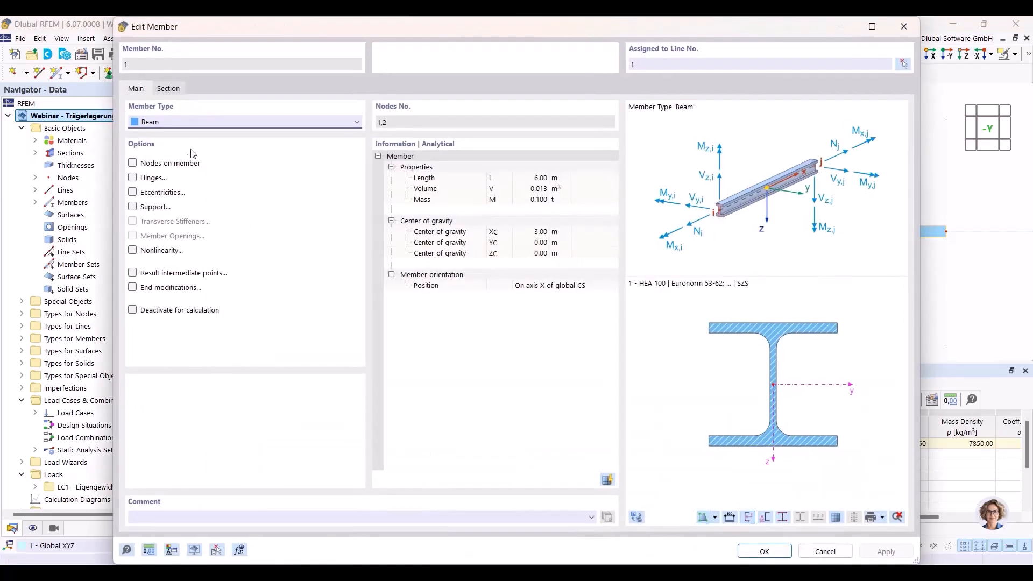
click(168, 167)
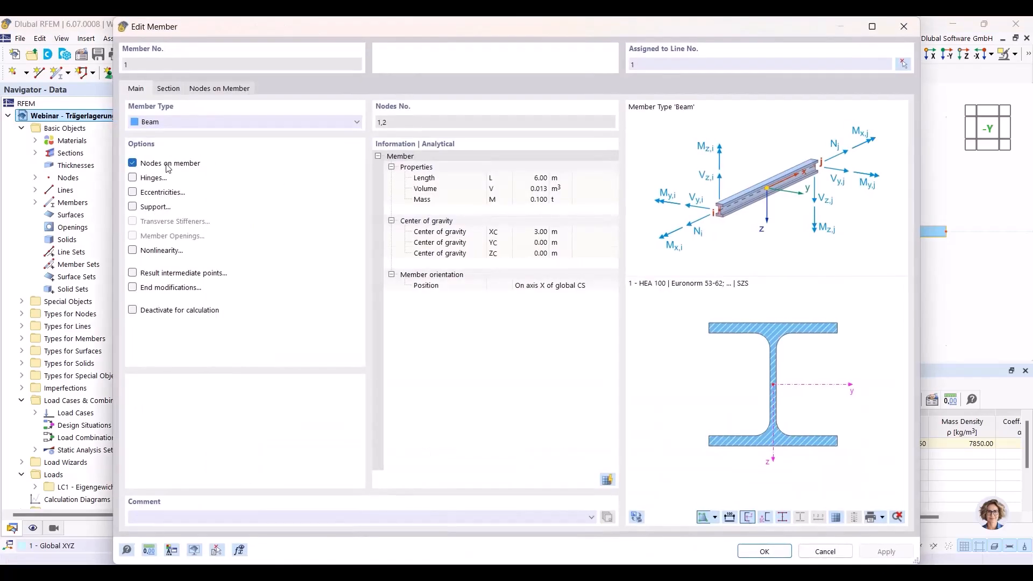
click(218, 90)
click(293, 146)
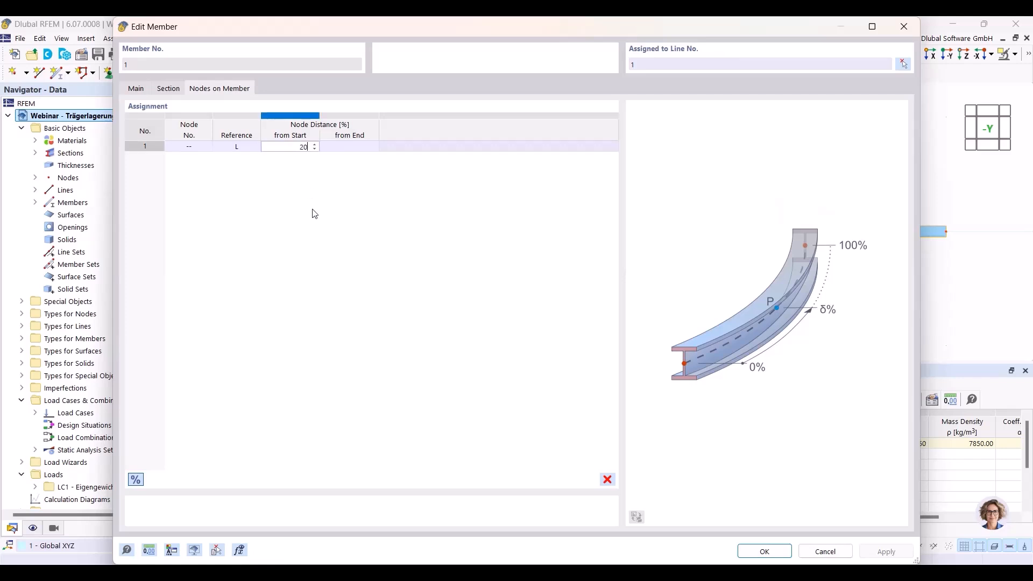
key(Return)
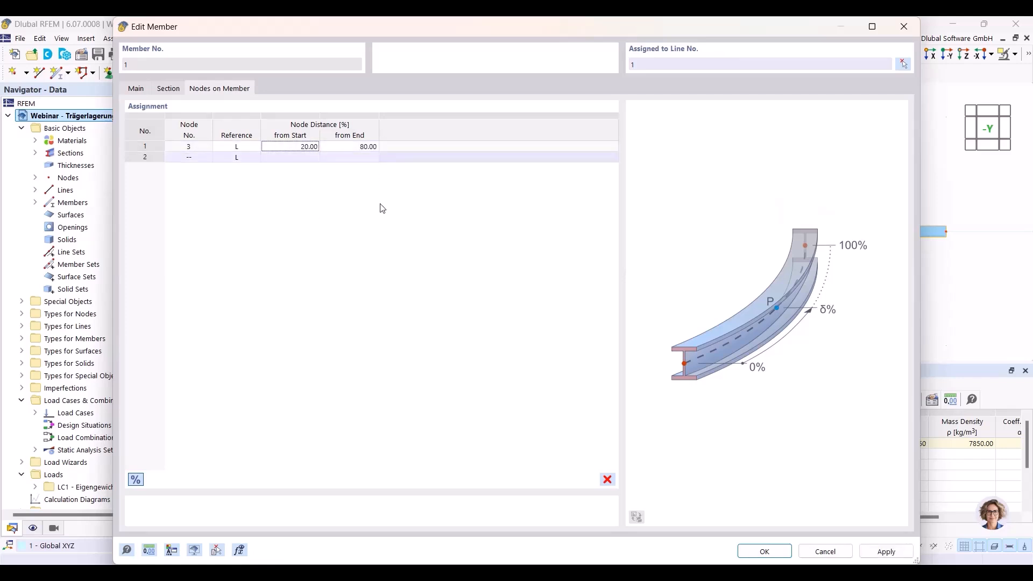
click(781, 552)
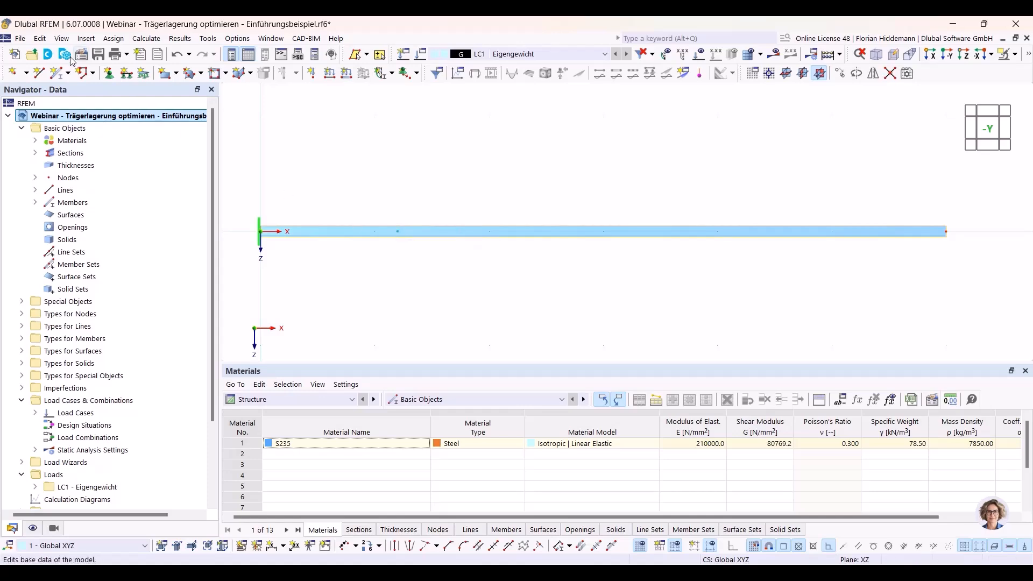
Create a global parameter named Position_nodal_support with the symbol x_support
click(40, 38)
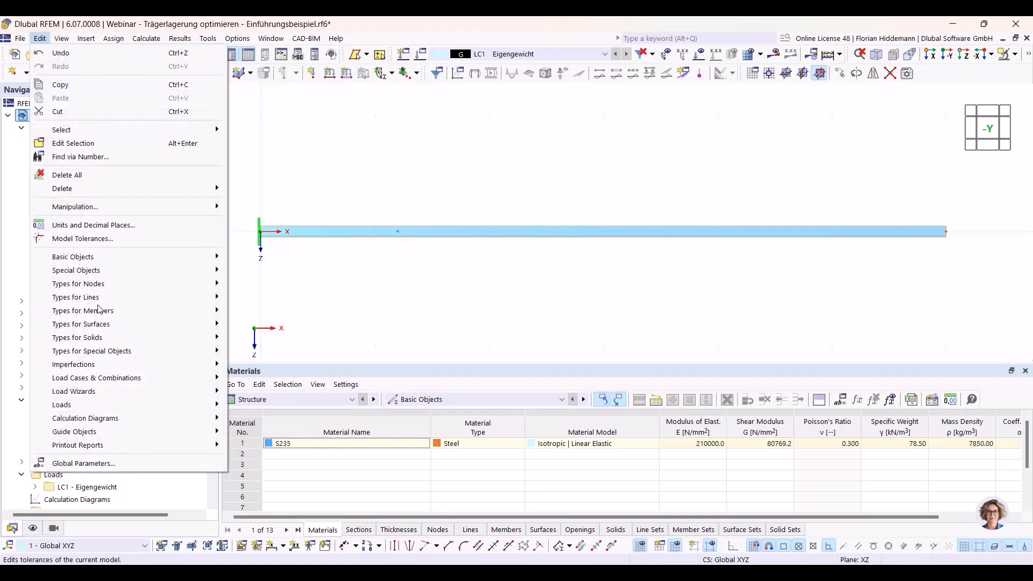
click(123, 463)
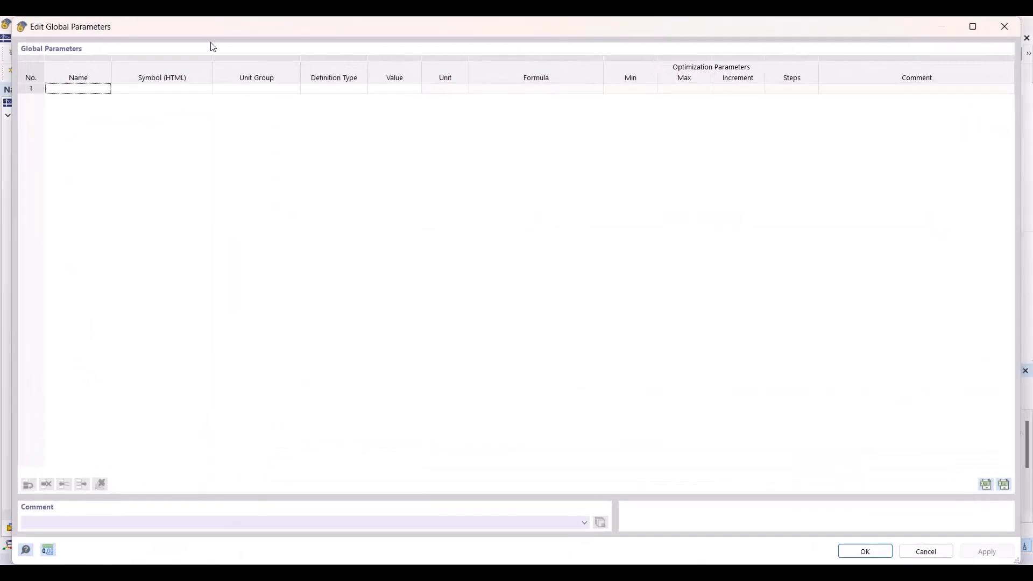
drag(208, 20, 201, 205)
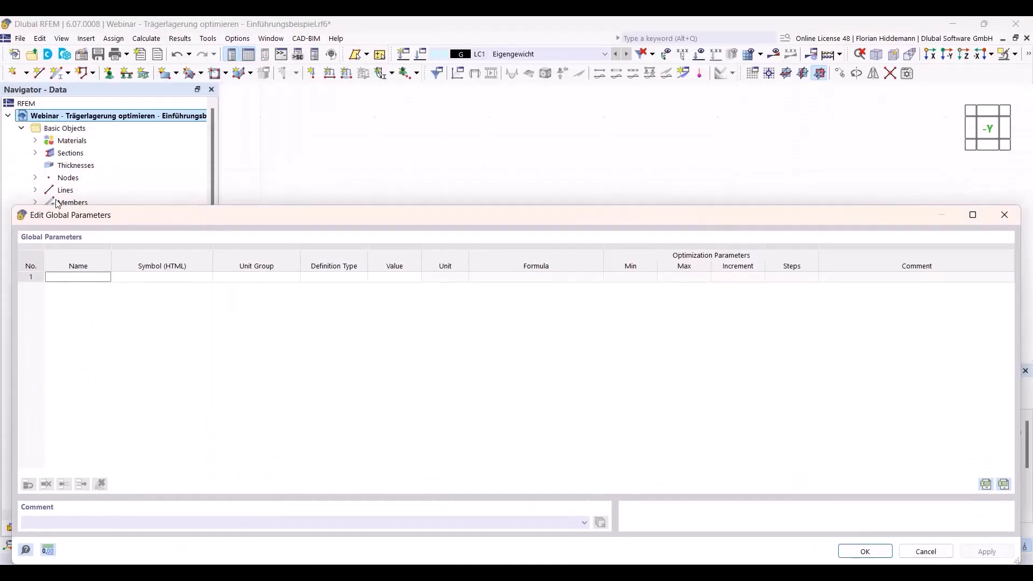
drag(11, 206, 152, 225)
drag(299, 241, 235, 240)
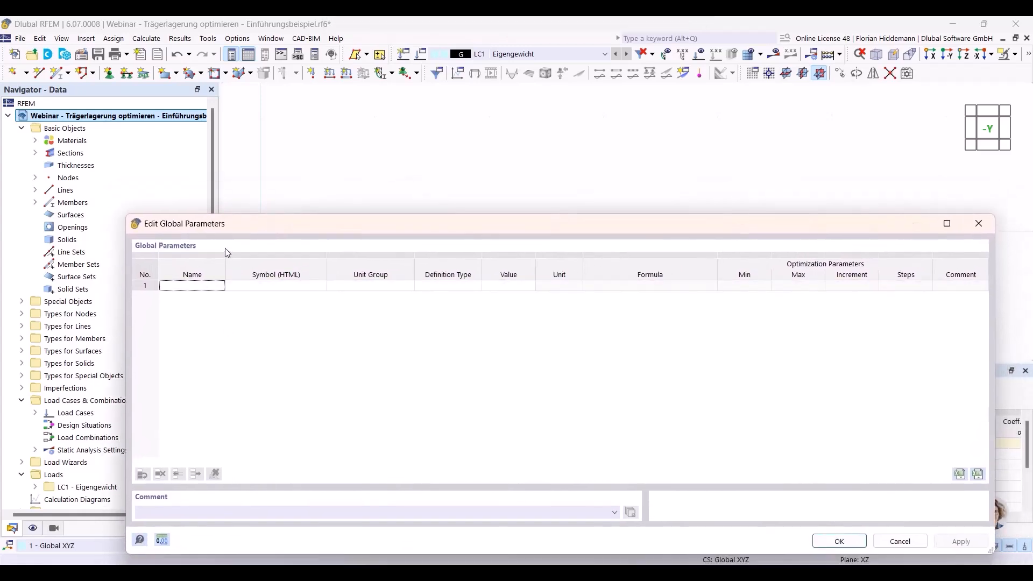
click(194, 287)
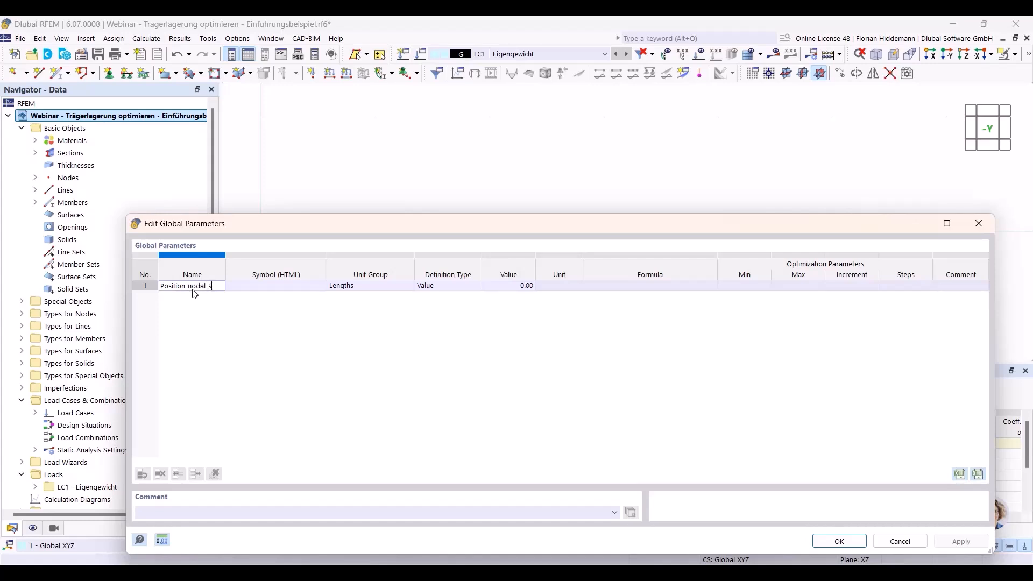
text(port)
key(Tab)
text(x)
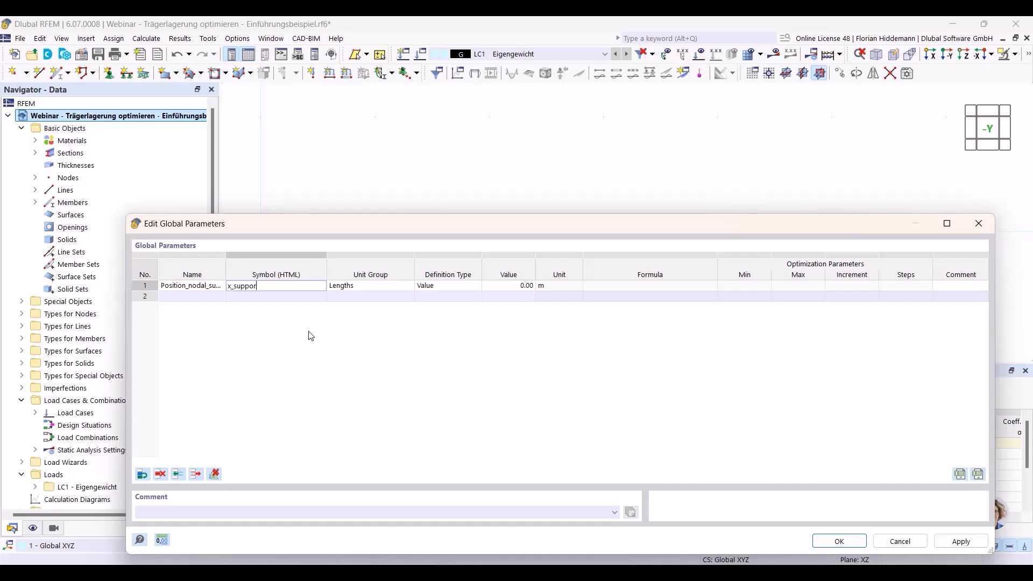
click(437, 312)
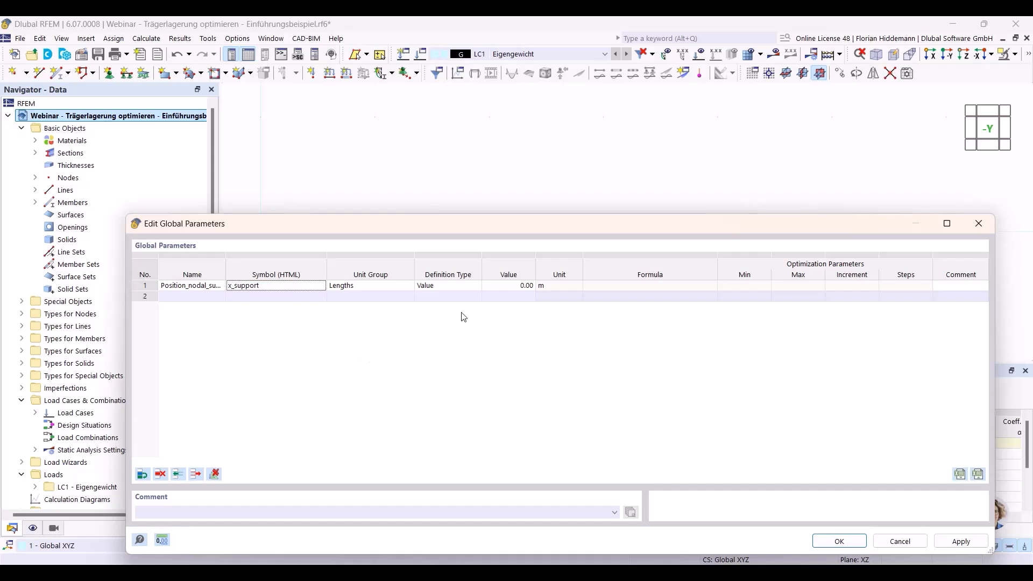
Set the unit group of the x_support parameter to the model's Relative lengths
click(402, 288)
click(387, 287)
click(410, 286)
drag(483, 351, 484, 497)
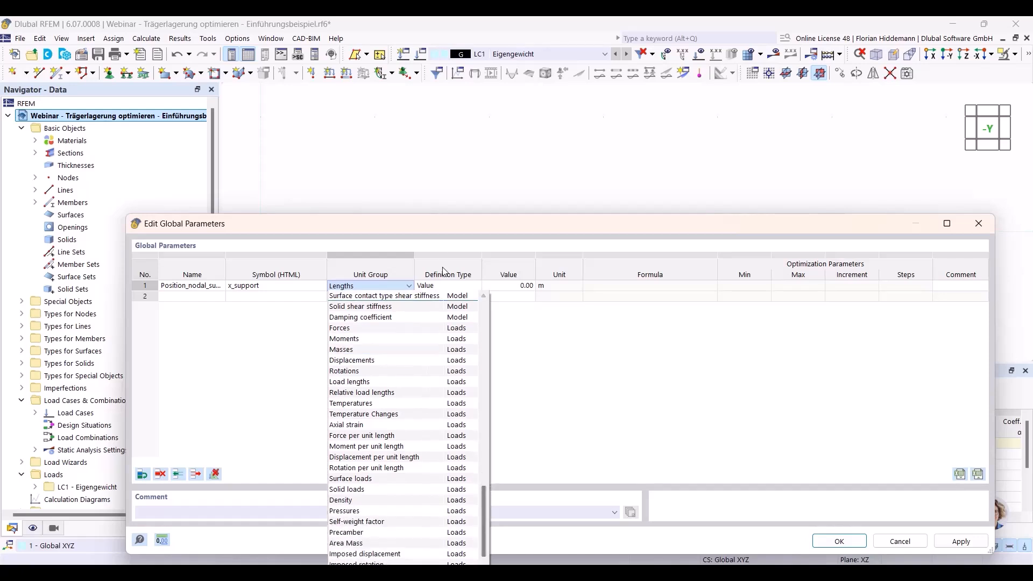
click(438, 224)
drag(429, 227, 411, 162)
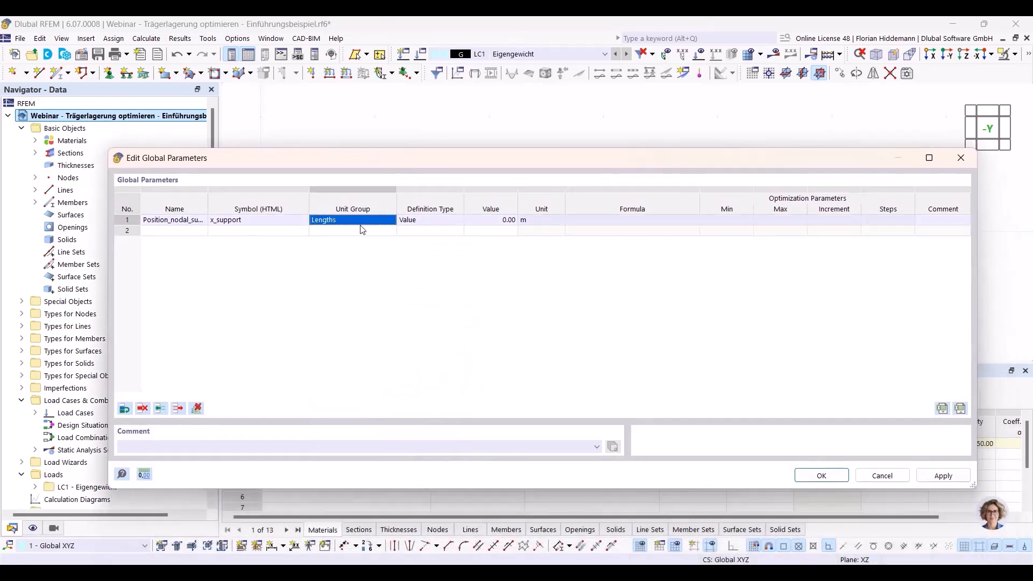
click(391, 220)
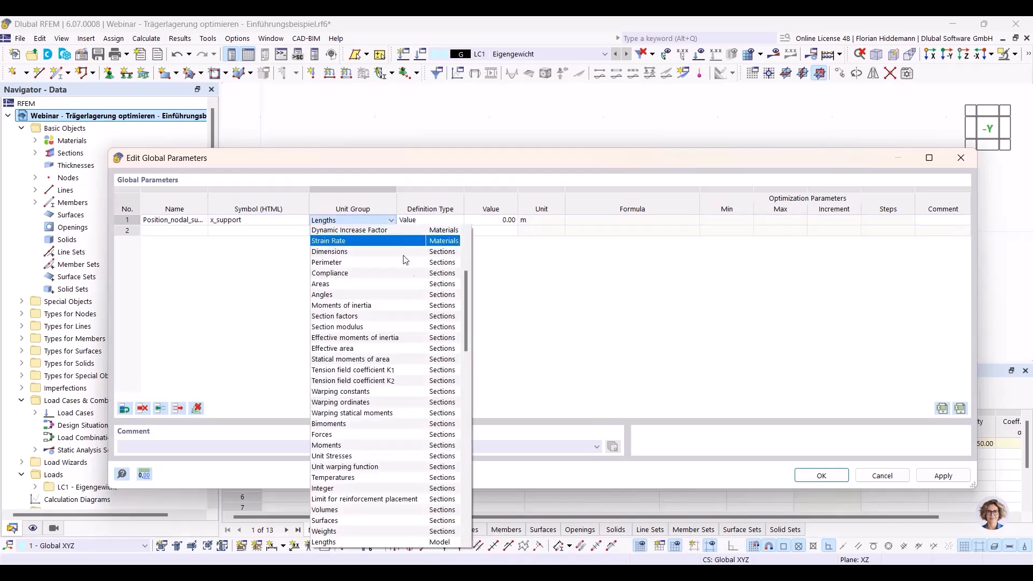
drag(468, 343, 474, 404)
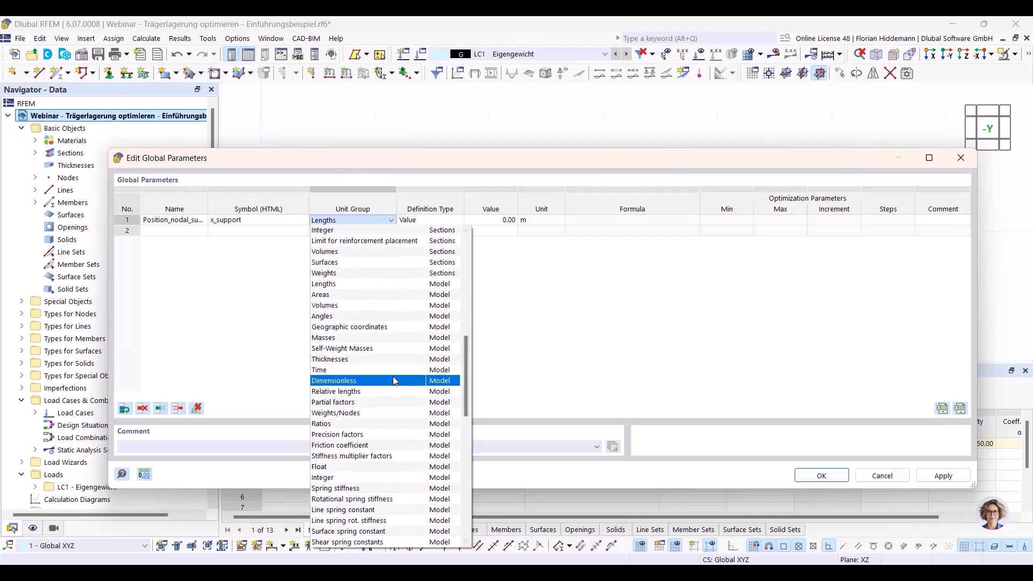
click(362, 392)
Set the x_support parameter's value to 40% and accept the global parameters
key(Tab)
key(Tab)
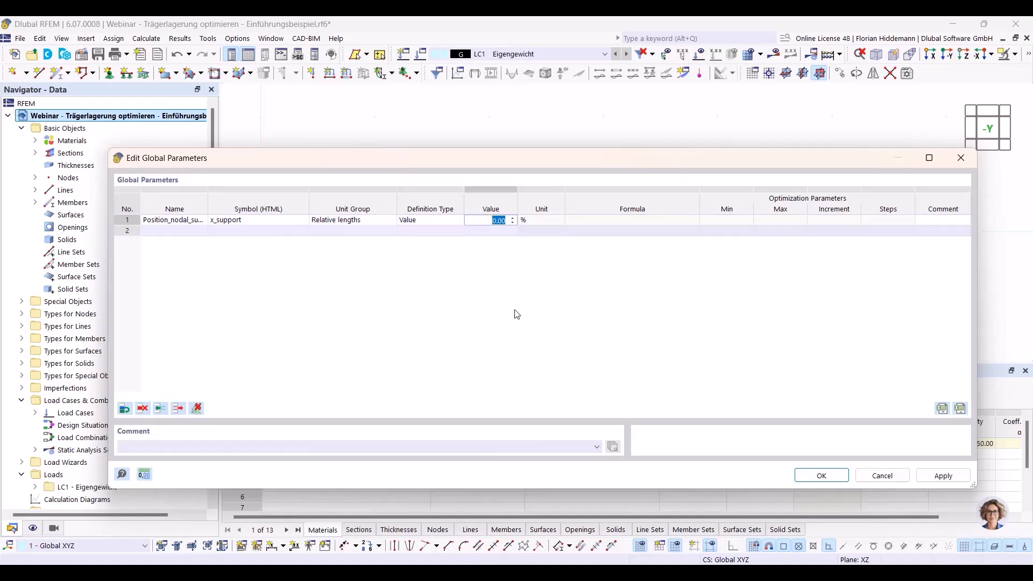
text(40)
key(Return)
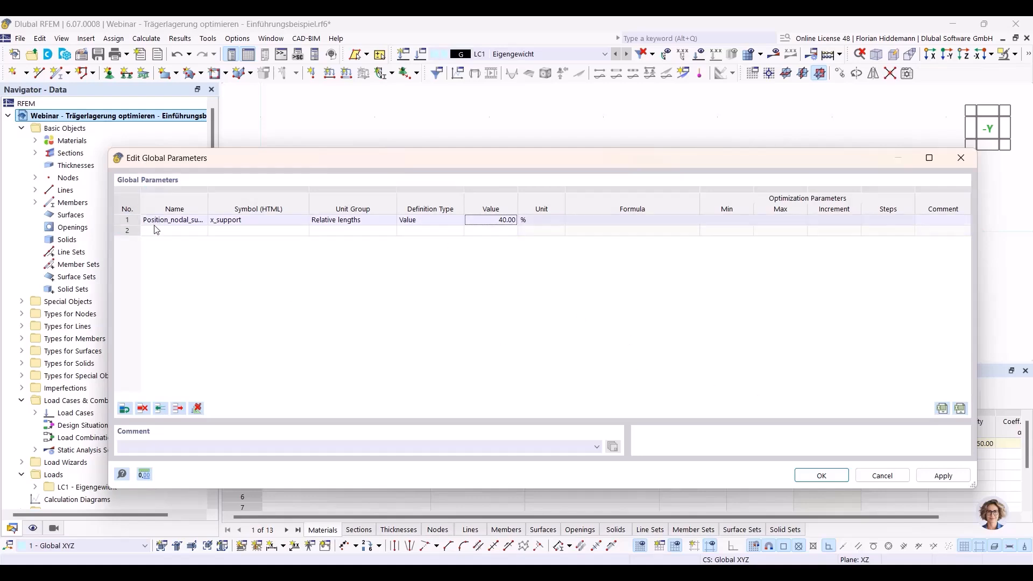
click(822, 476)
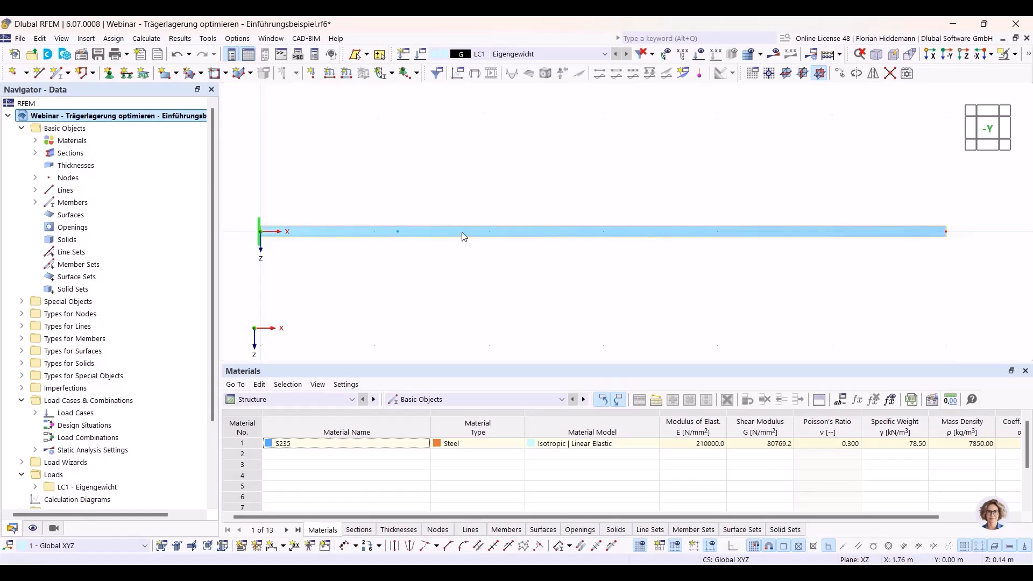
Link the distance from the start of the intermediate node on the beam to the global parameter x_support
right_click(398, 231)
click(430, 251)
click(222, 254)
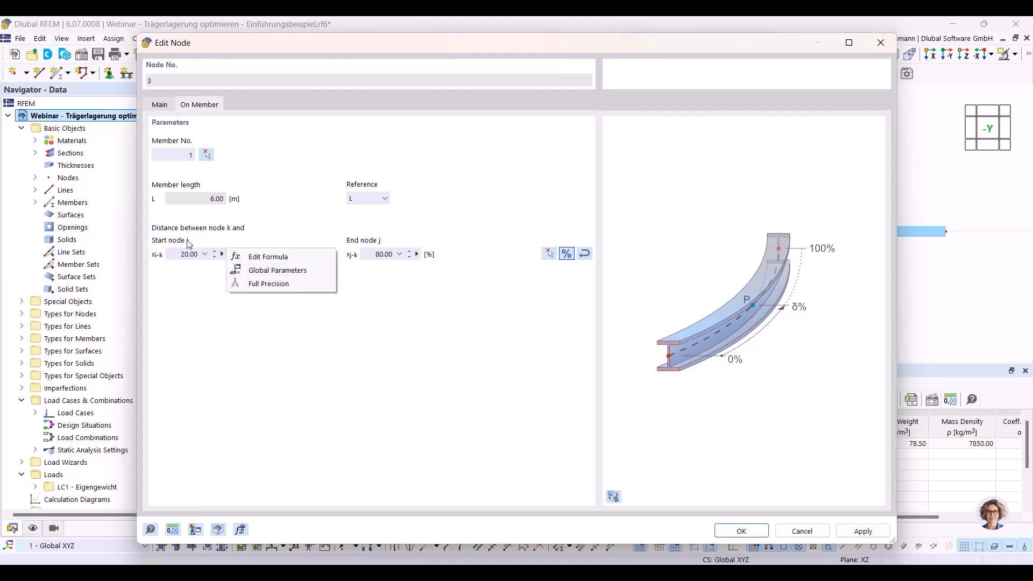
click(275, 272)
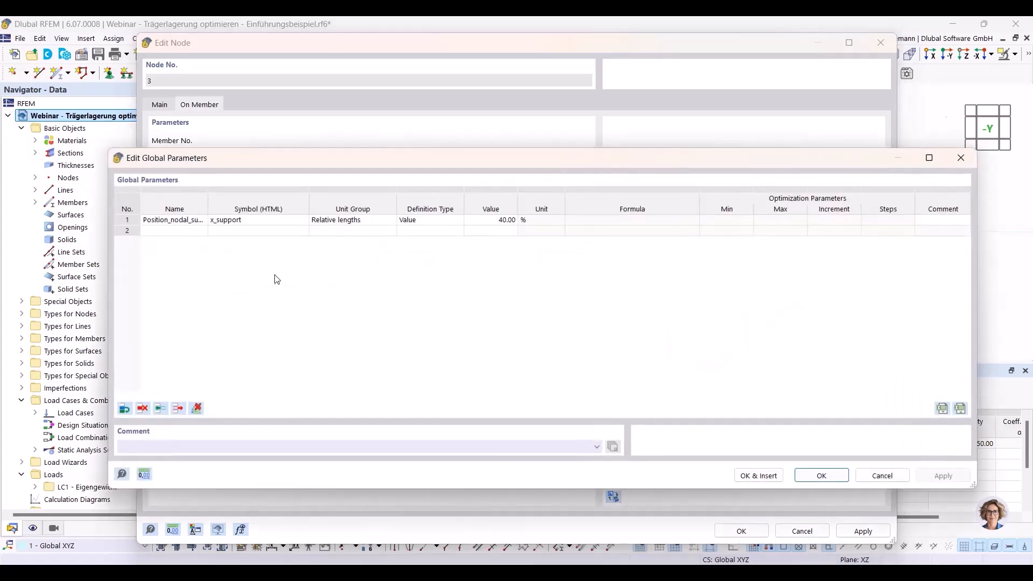
click(132, 222)
drag(182, 163, 182, 287)
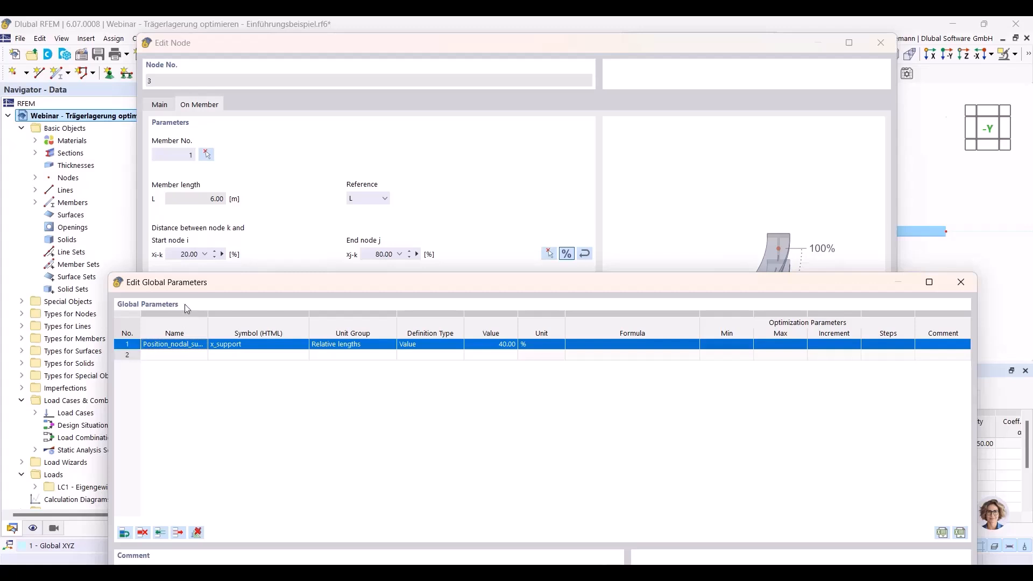
mouse_move(199, 288)
mouse_down()
mouse_move(200, 265)
mouse_move(196, 283)
mouse_up()
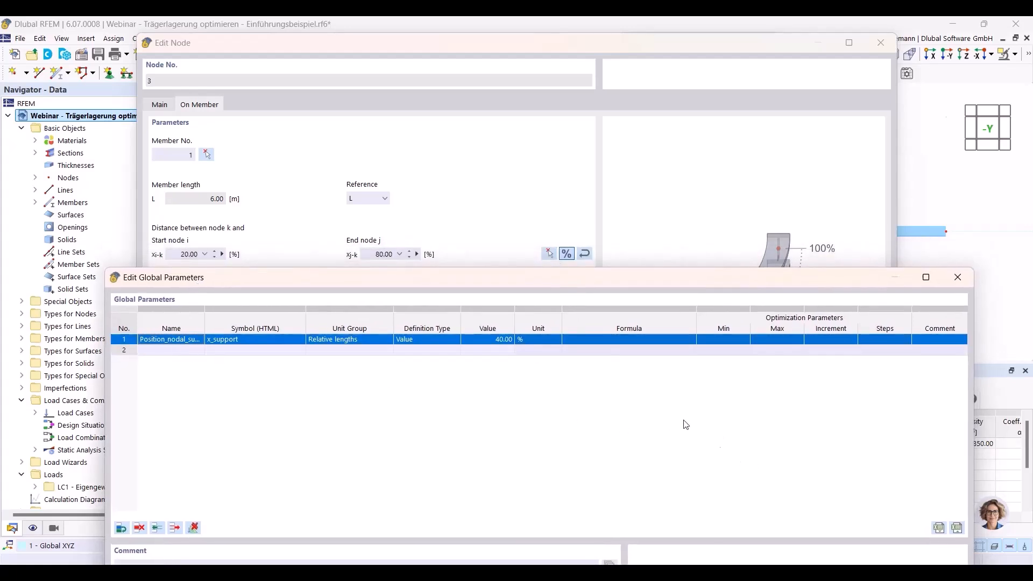
drag(588, 283, 579, 225)
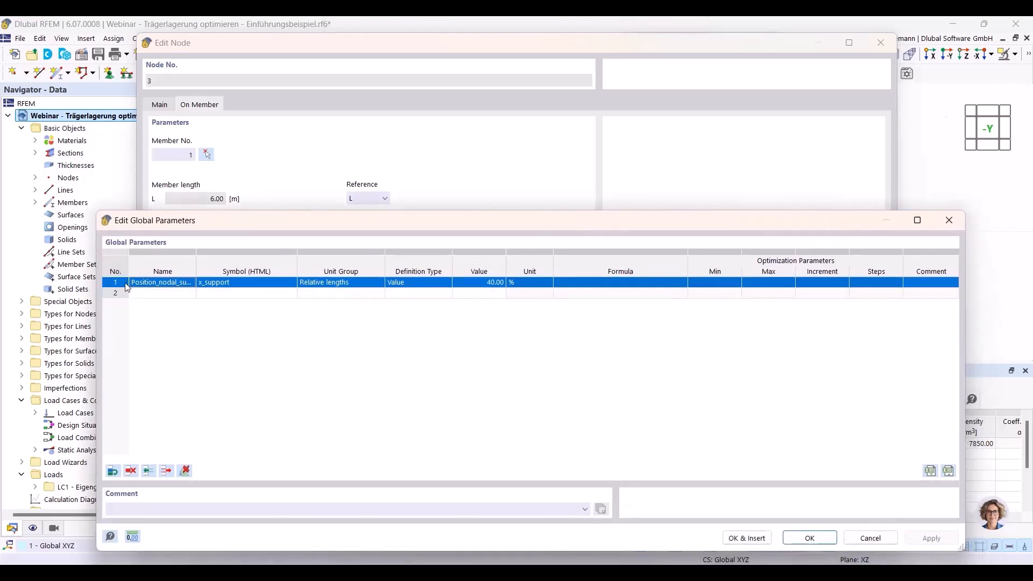
click(753, 539)
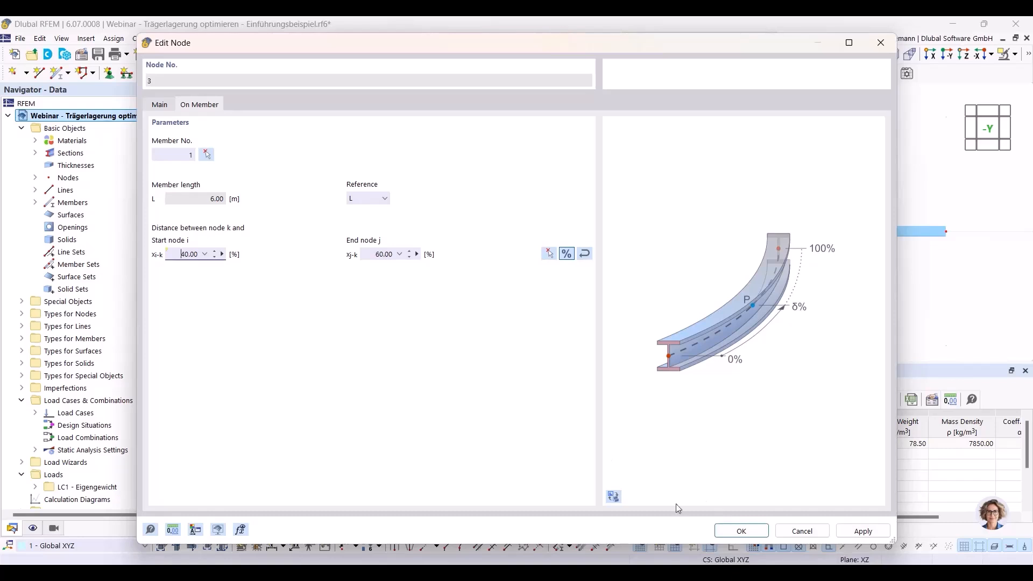
click(194, 254)
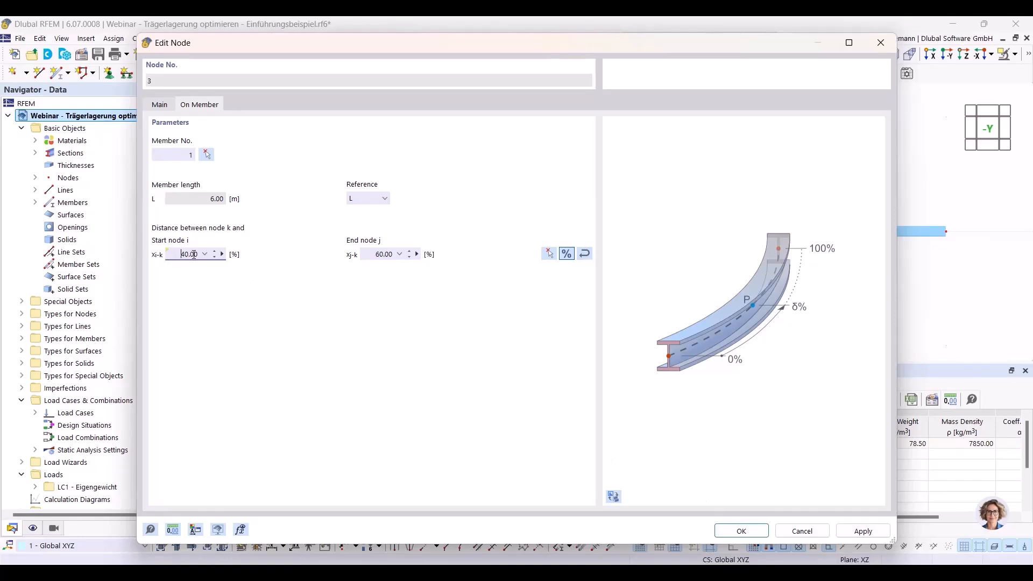
click(748, 533)
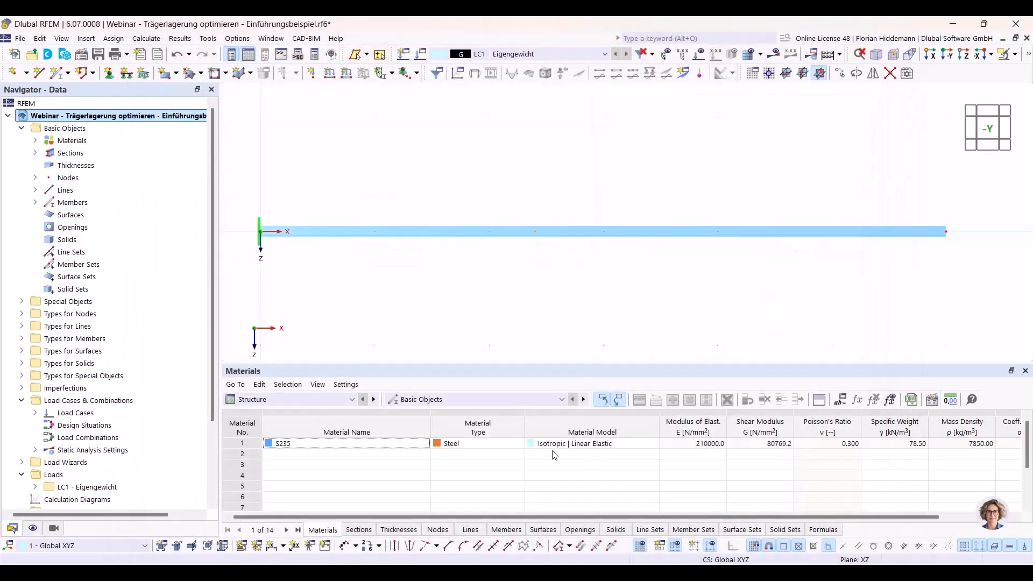
Assign the nodal support "Verschieblich in X'" to the intermediate node on the beam
mouse_move(536, 233)
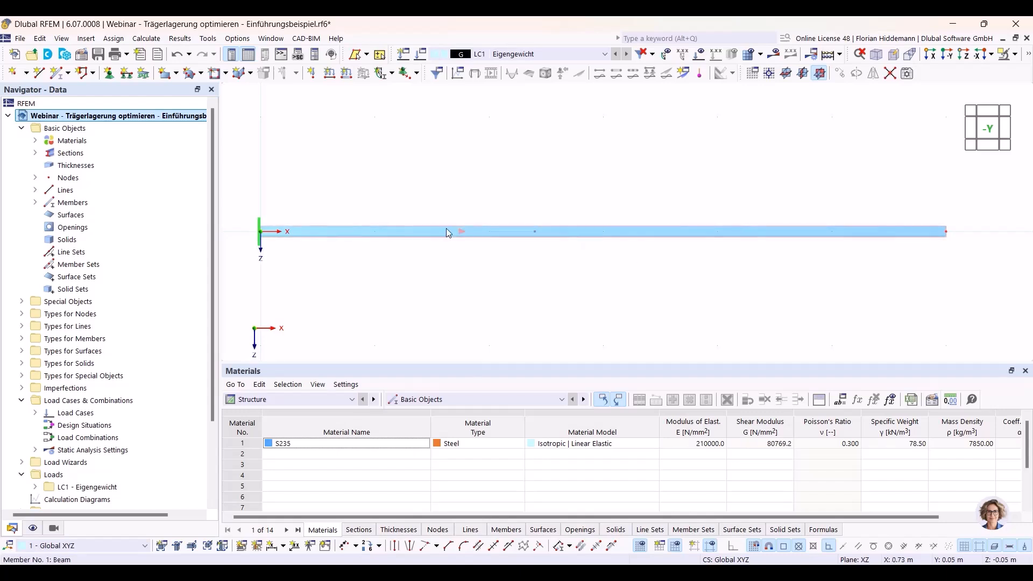
click(109, 74)
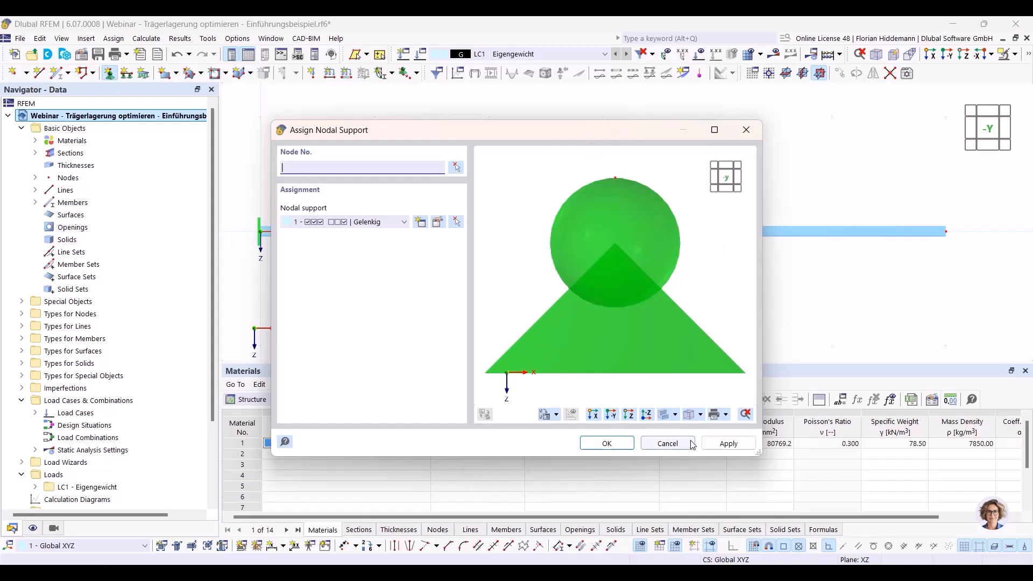
click(403, 223)
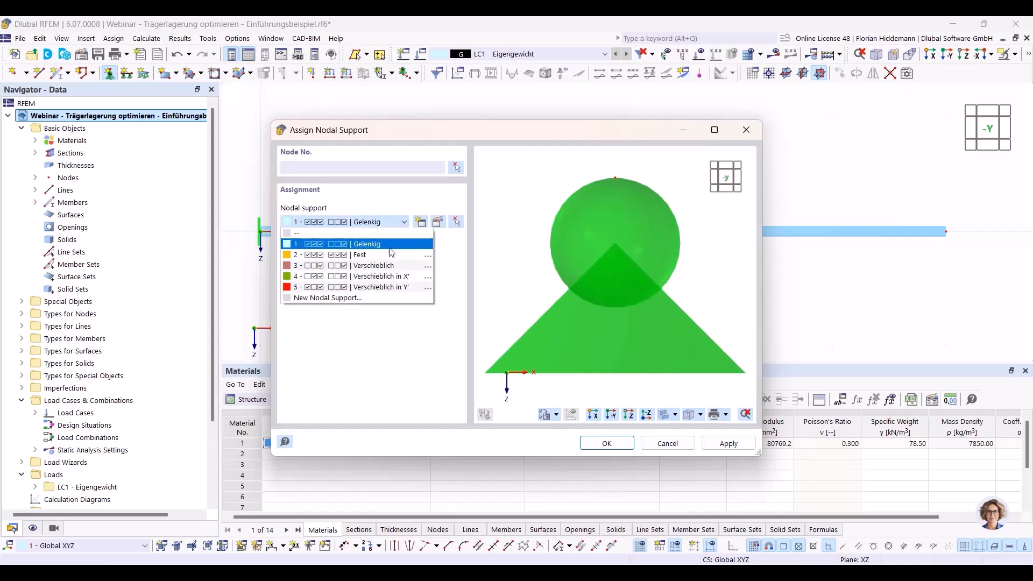
click(387, 276)
click(592, 445)
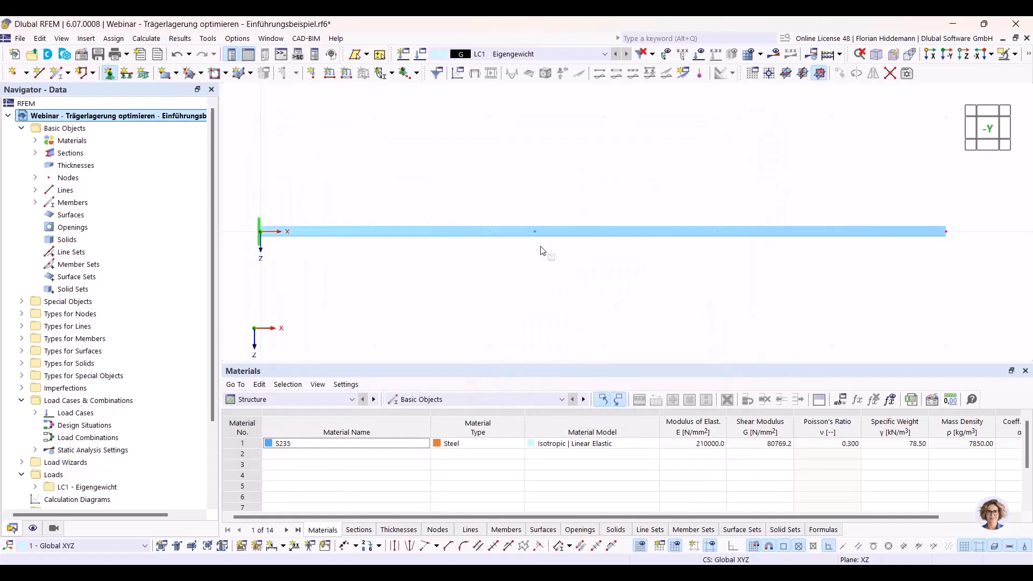
click(534, 231)
key(Escape)
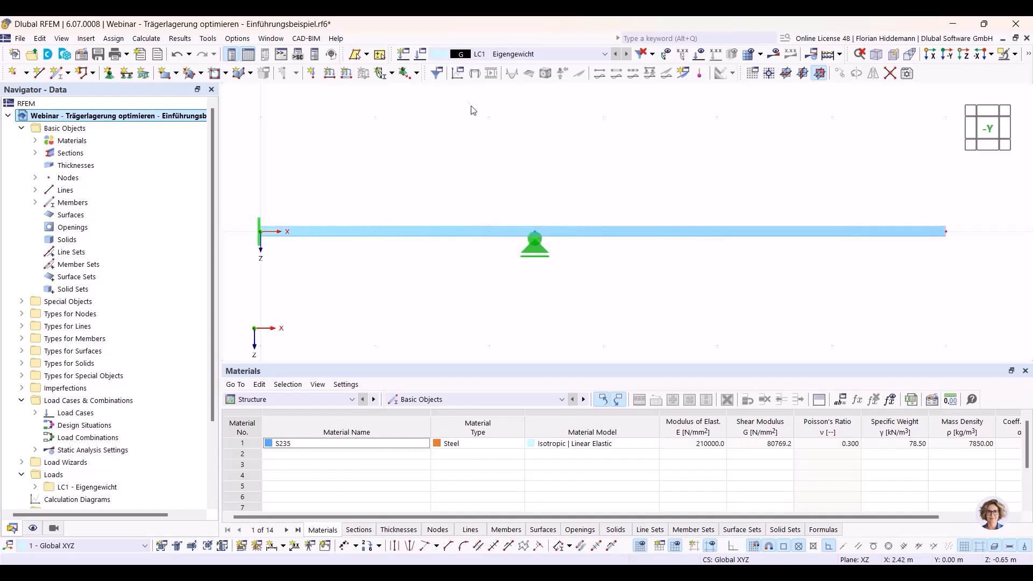
Check the self-weight settings of load case LC1 Eigengewicht and display its deformation results on the beam
click(521, 54)
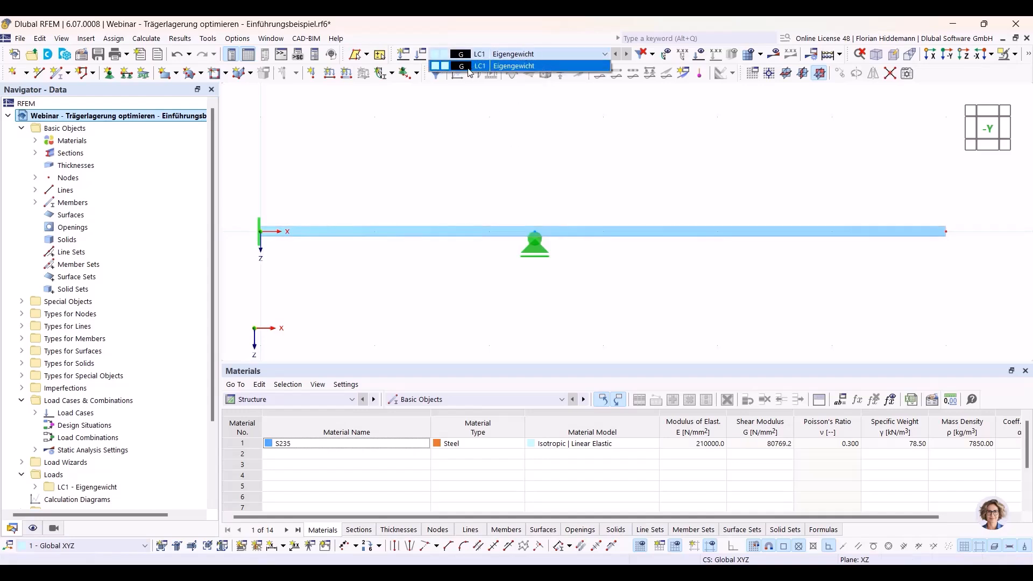
click(417, 54)
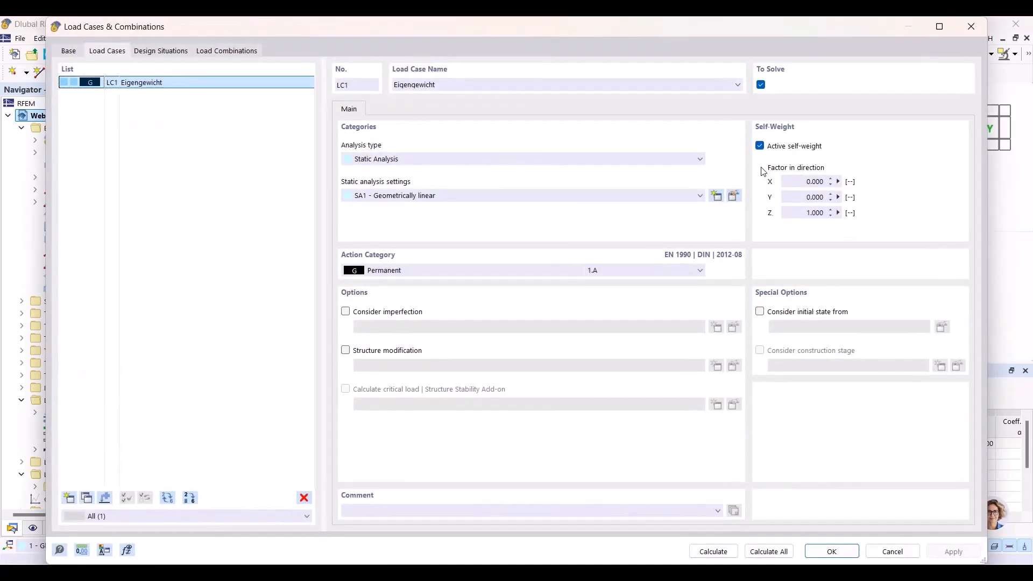
click(893, 550)
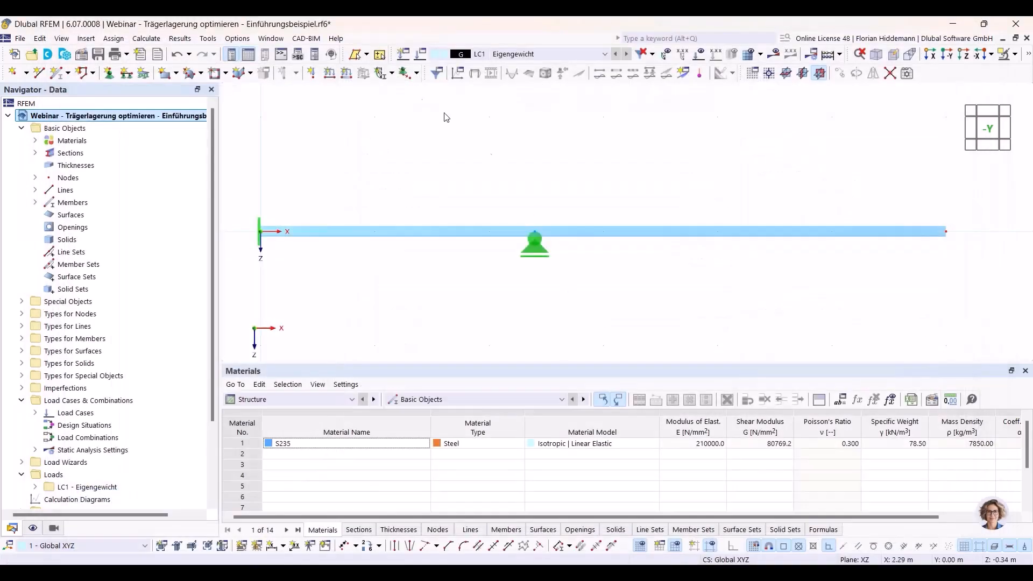
click(773, 56)
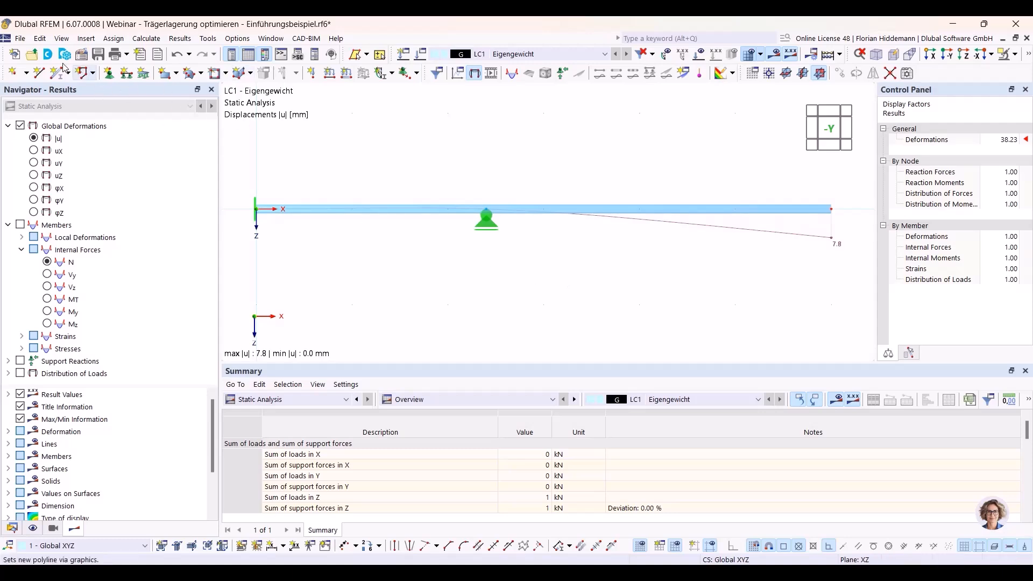
Activate the Optimization & Costs / CO2 Emission Estimation add-on in the model's base data
click(20, 38)
click(99, 376)
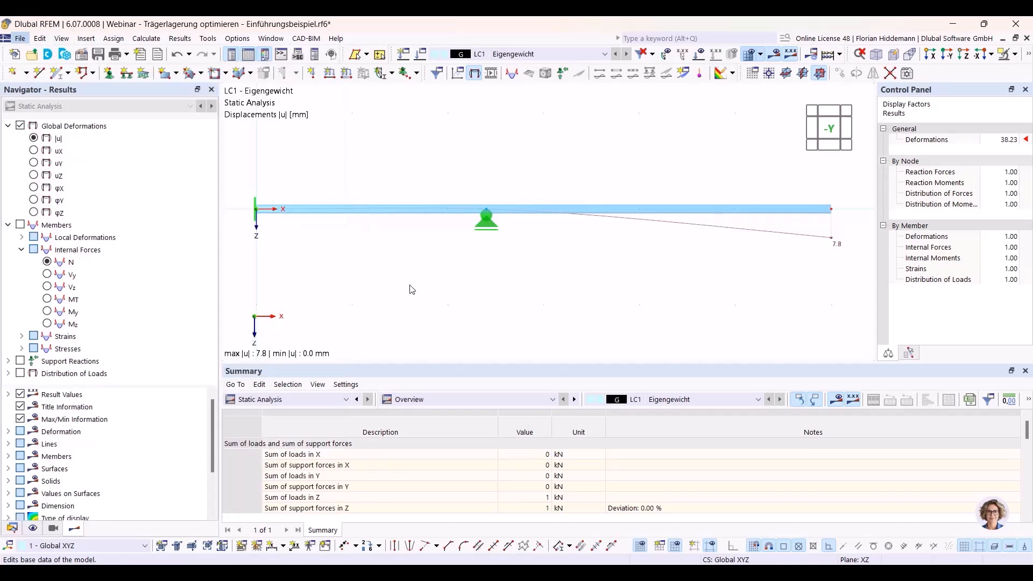
click(218, 54)
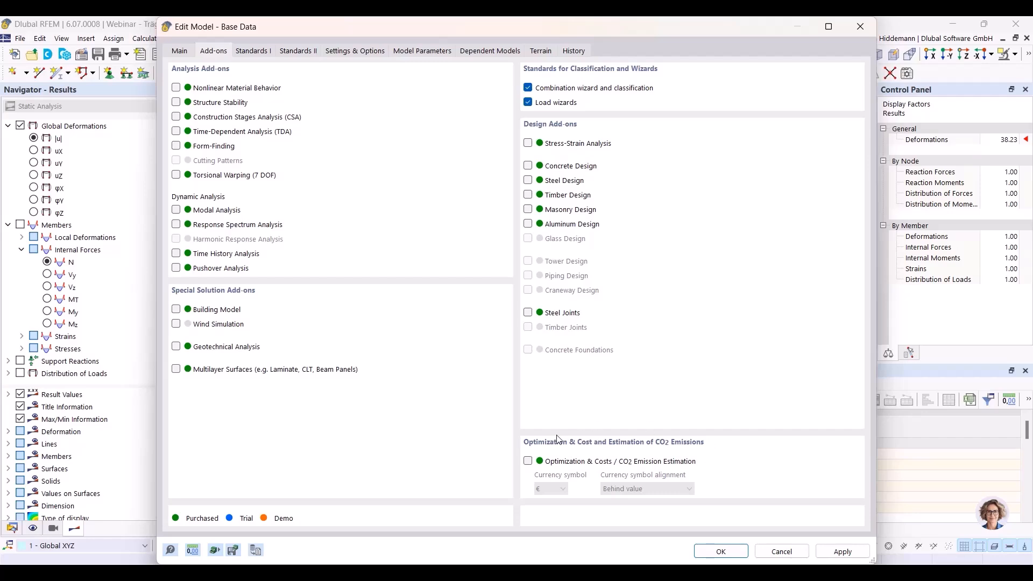
click(528, 463)
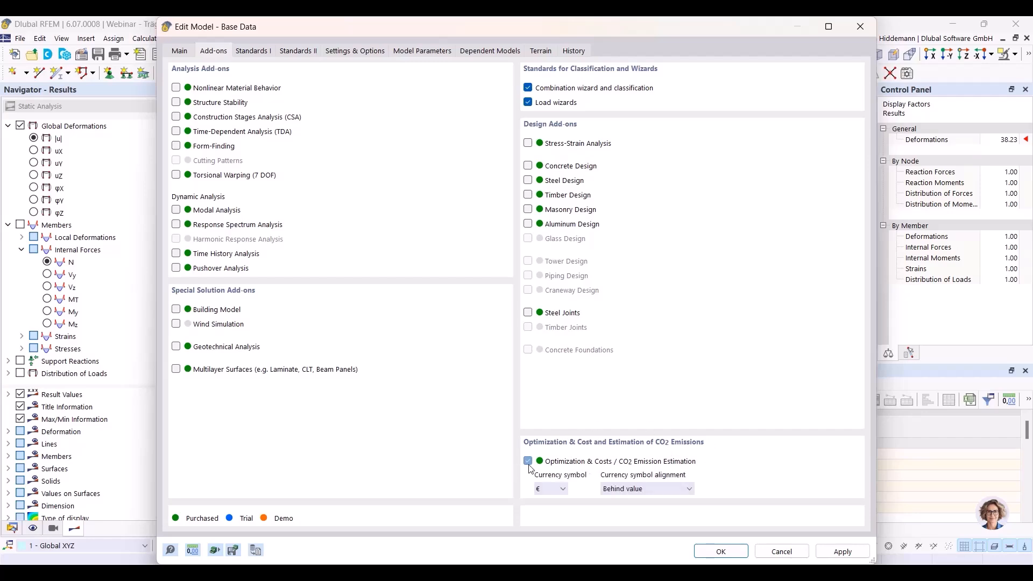
click(721, 552)
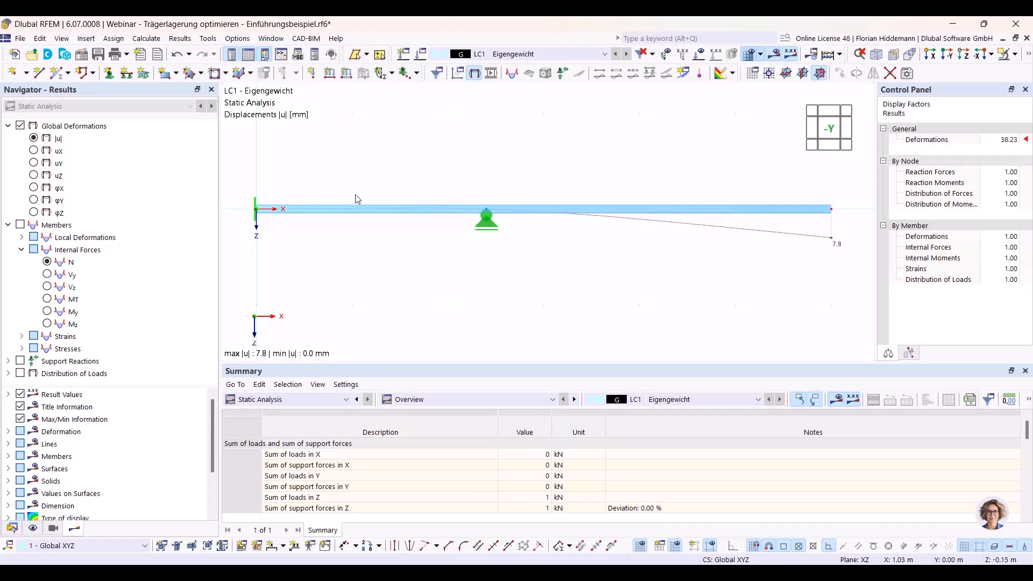
Change the definition type of the global parameter x_support to Optimization
click(40, 39)
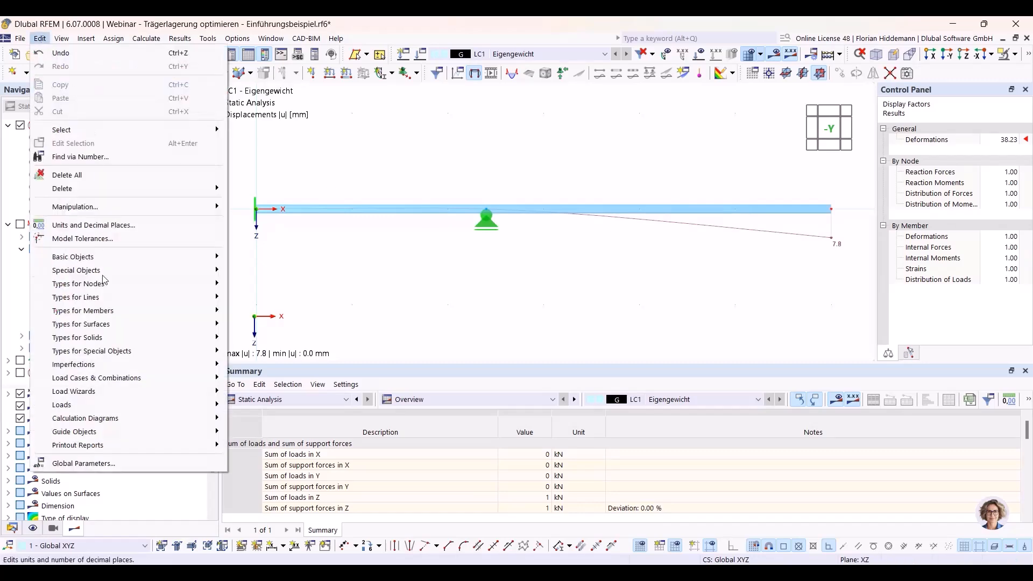
click(122, 463)
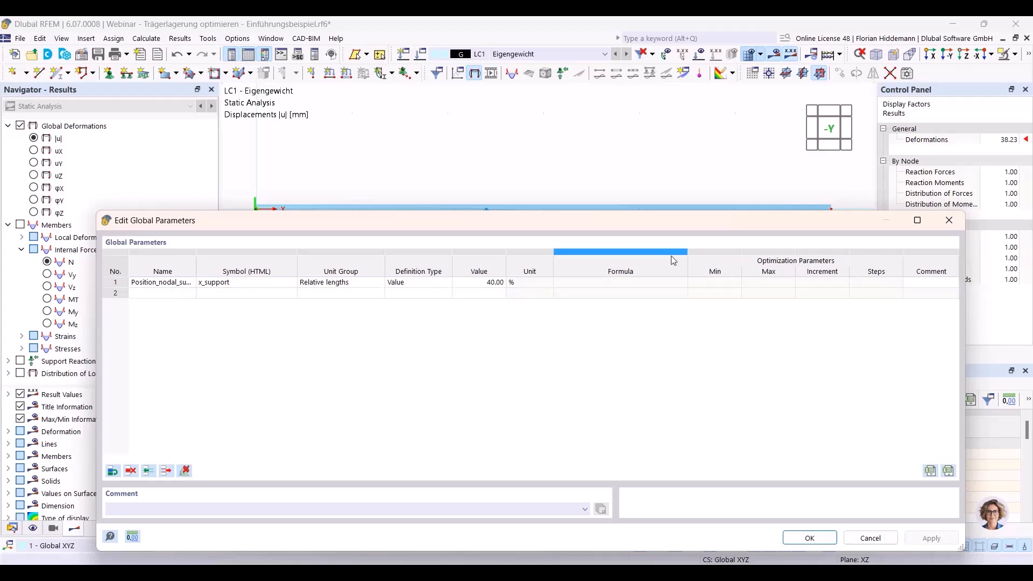
click(421, 285)
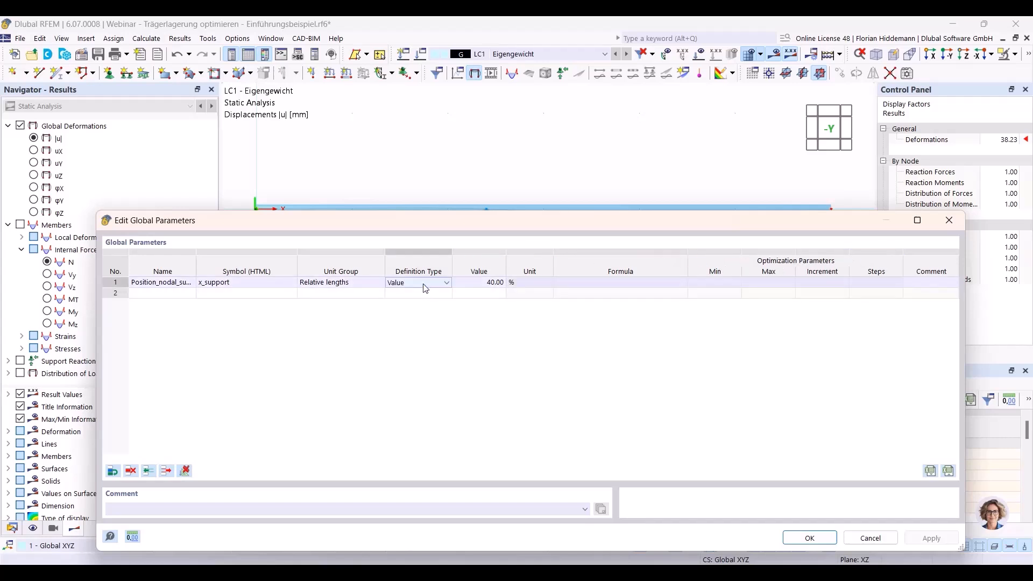
click(430, 283)
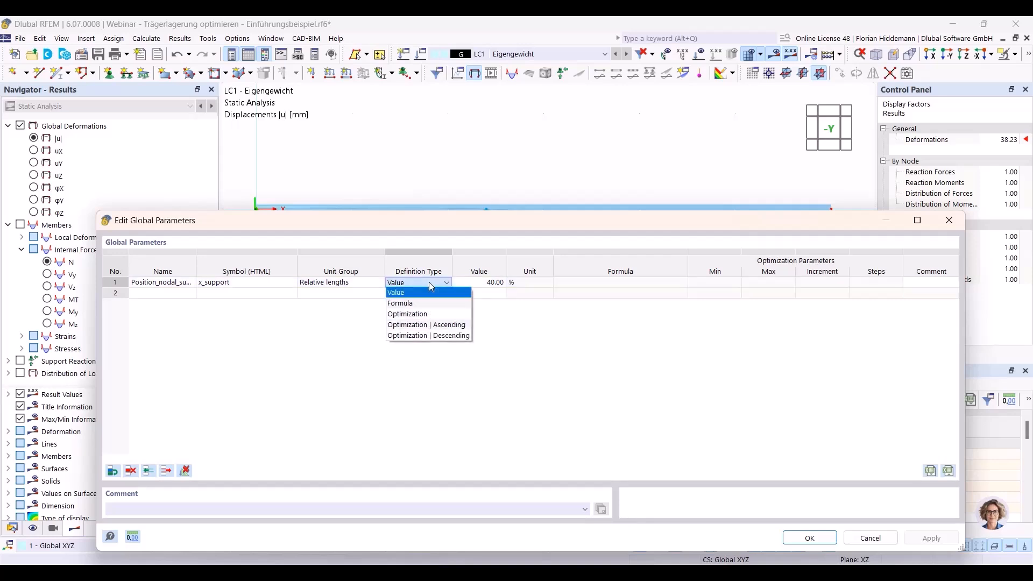
click(419, 315)
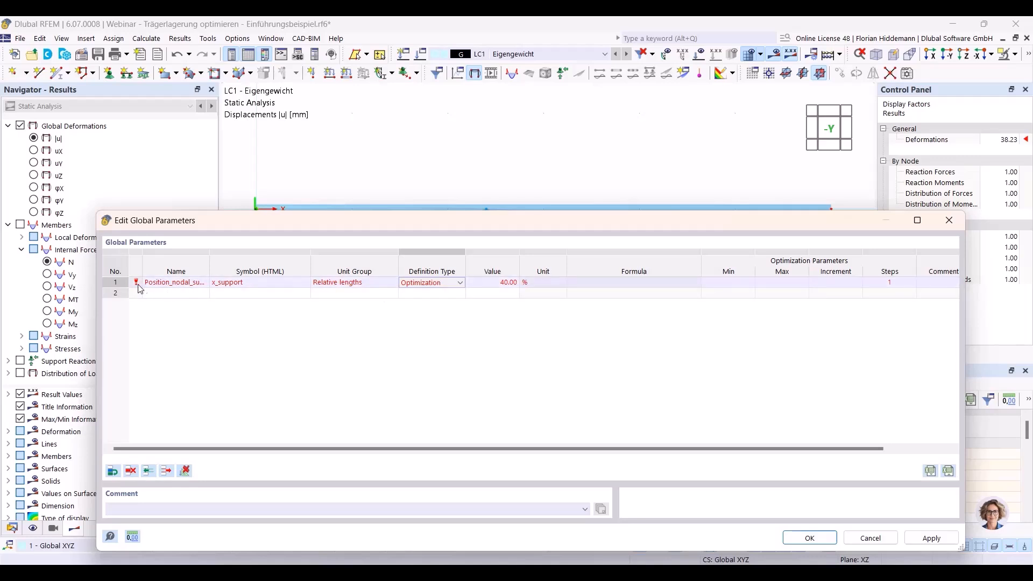
drag(495, 223, 460, 218)
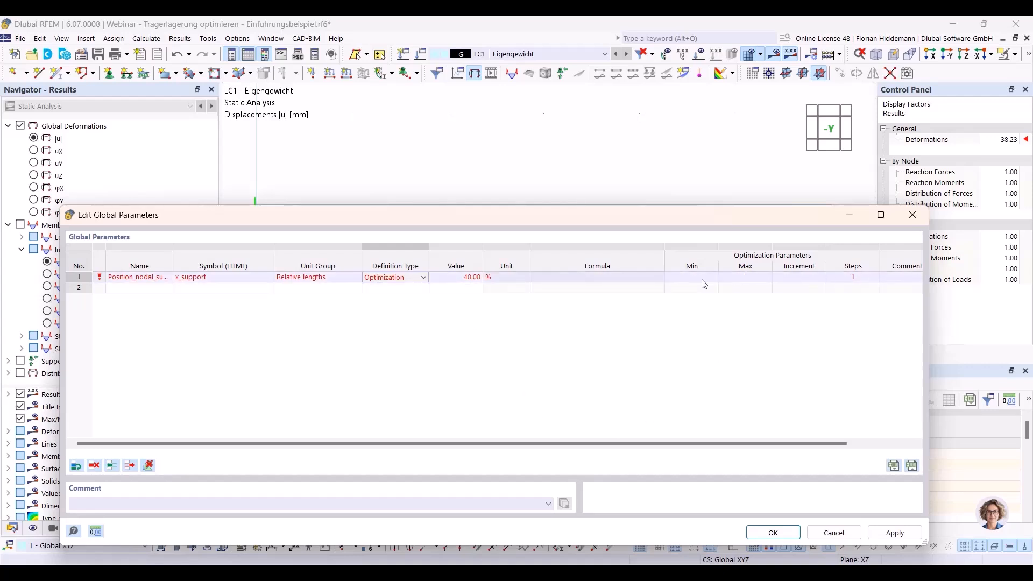
Set the optimization range of x_support to a minimum of 10% and a maximum of 90%
click(687, 278)
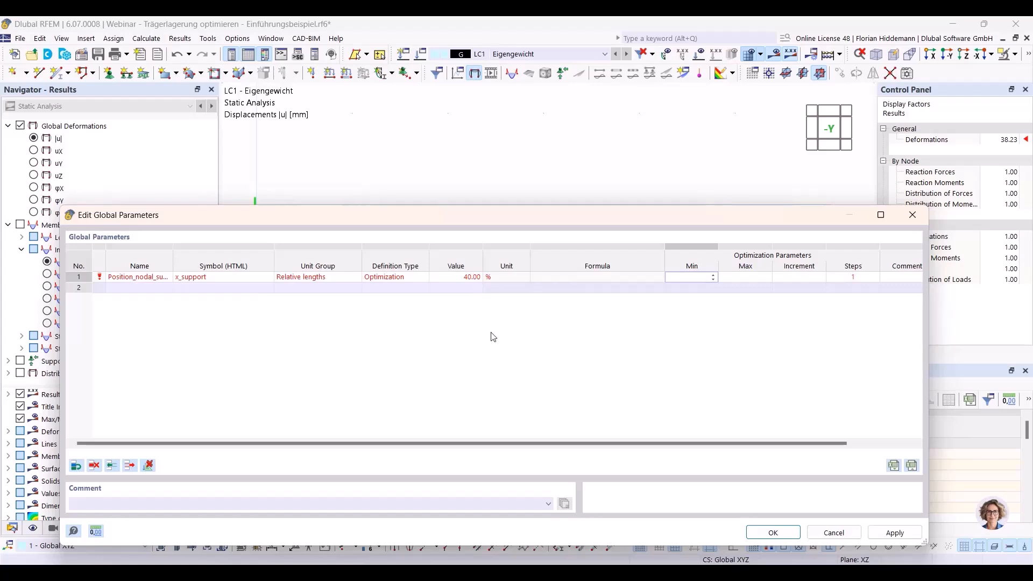
key(Tab)
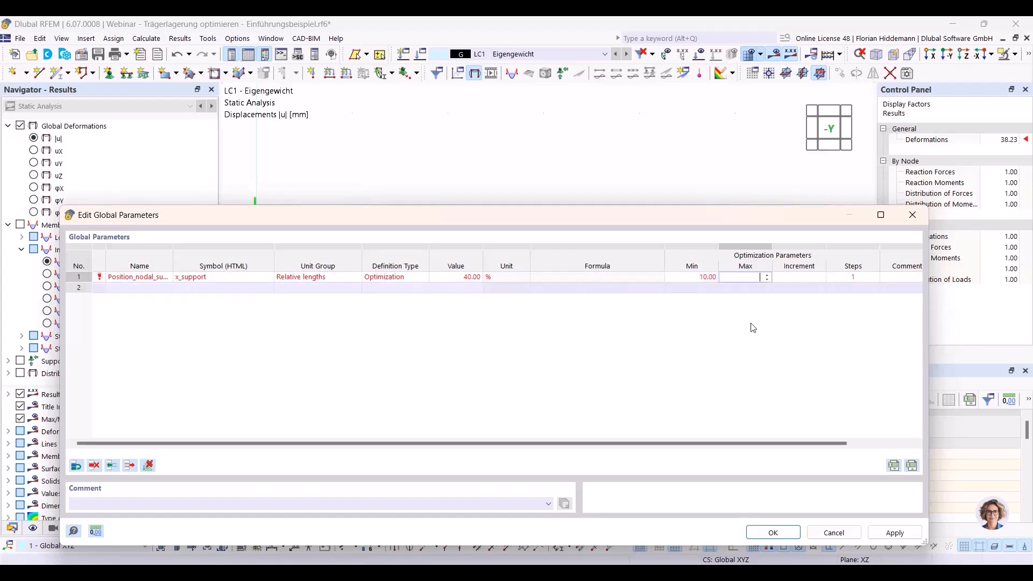
text(90)
key(Return)
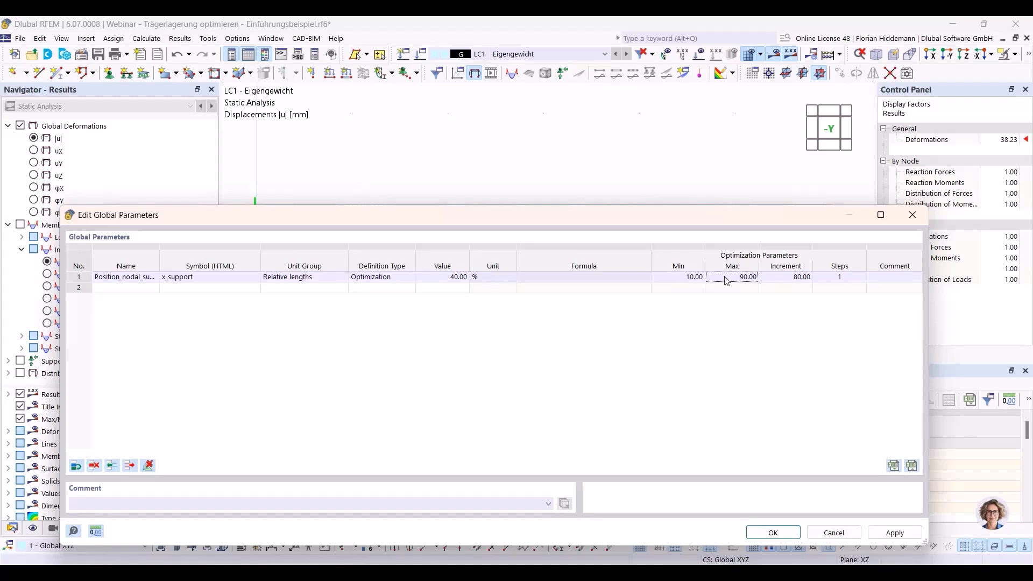
Try increments of 0.01 and 1% for x_support, and 100 optimization steps
key(Tab)
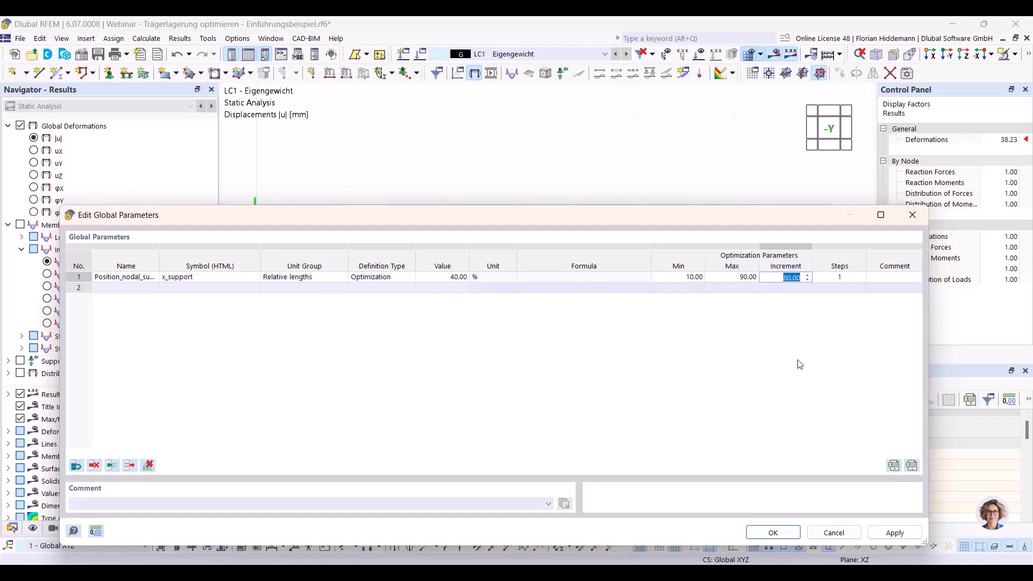
text(0.01)
key(Tab)
key(shift+Tab)
text(1)
key(Tab)
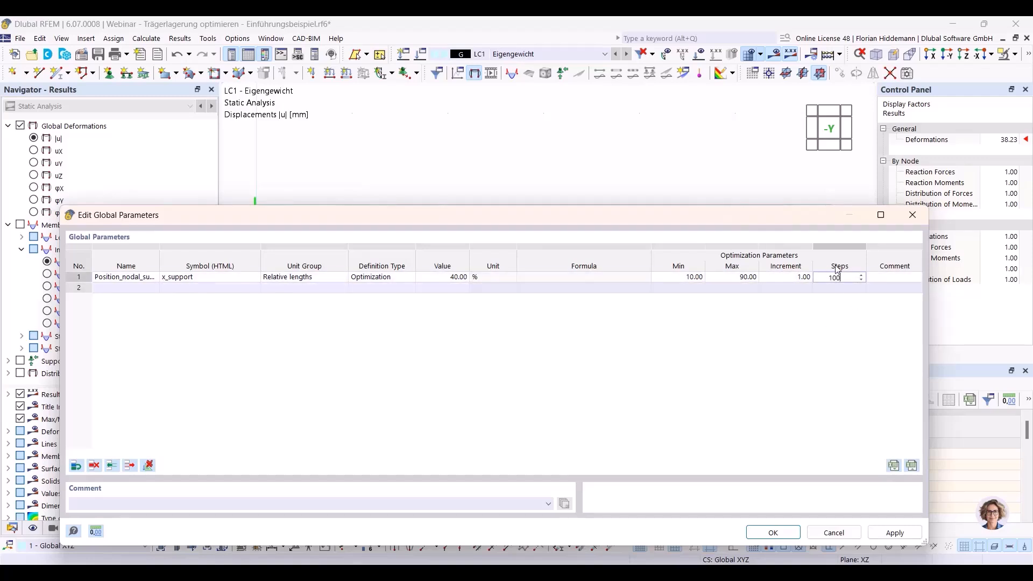
key(Return)
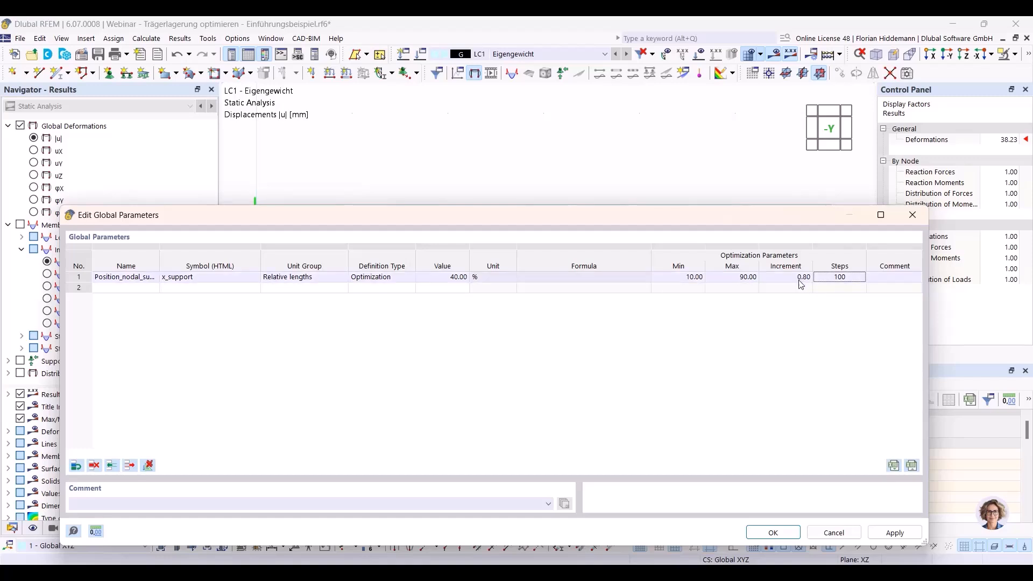
Set the x_support optimization increment to 1% and accept the global parameters
click(801, 280)
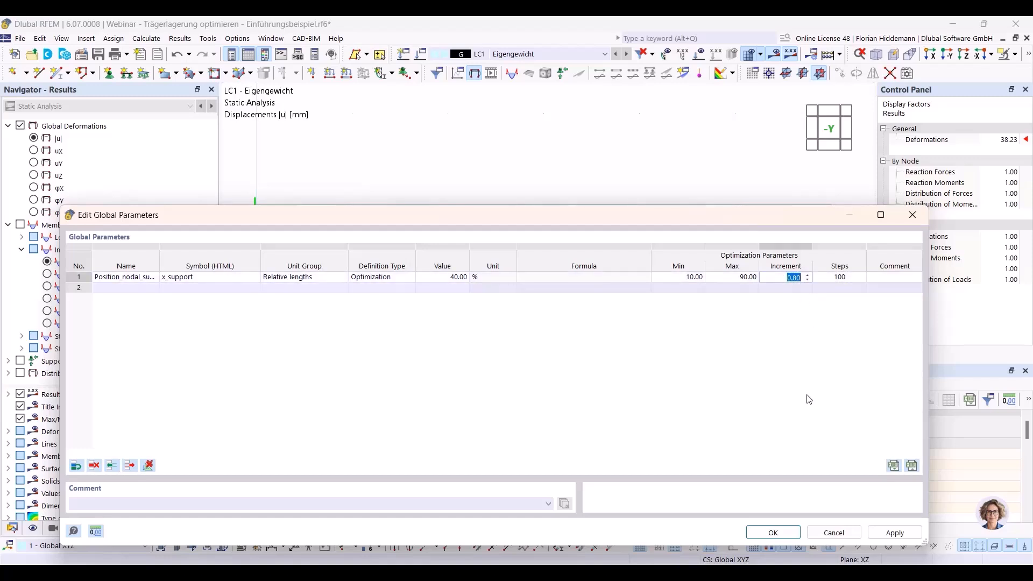
text(1)
key(Return)
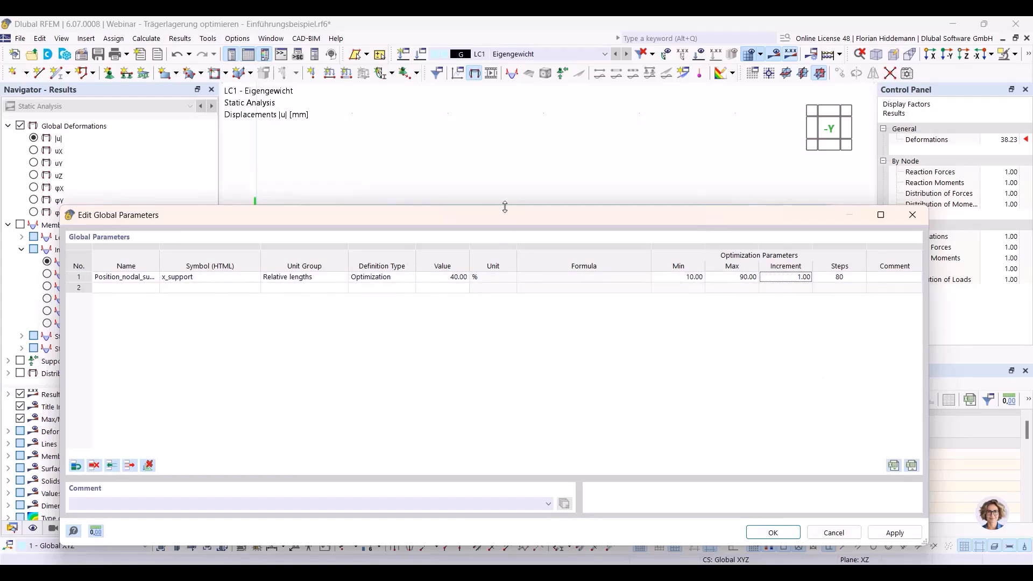
drag(502, 218, 499, 269)
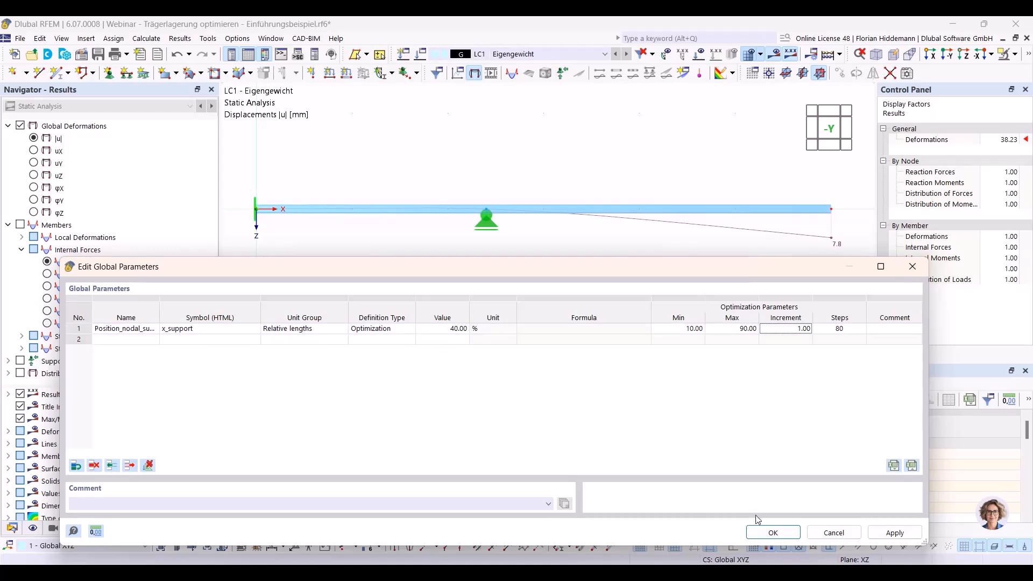
click(773, 533)
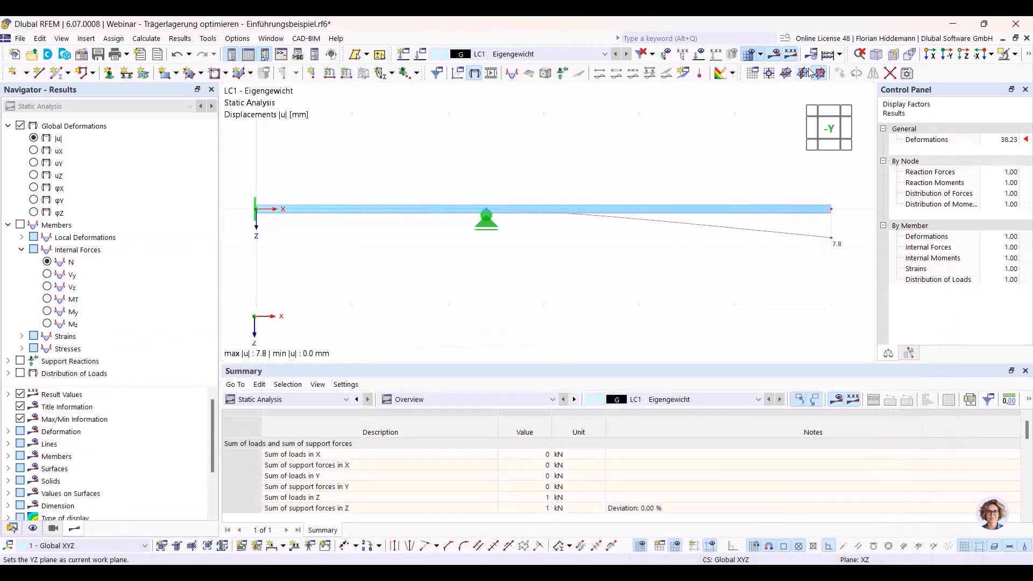
click(188, 42)
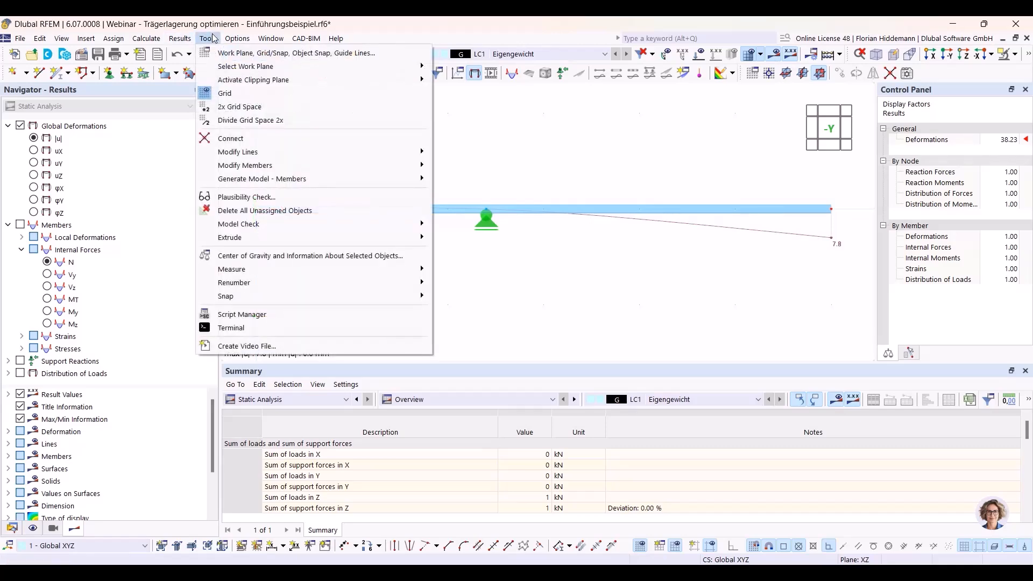
click(146, 39)
click(162, 64)
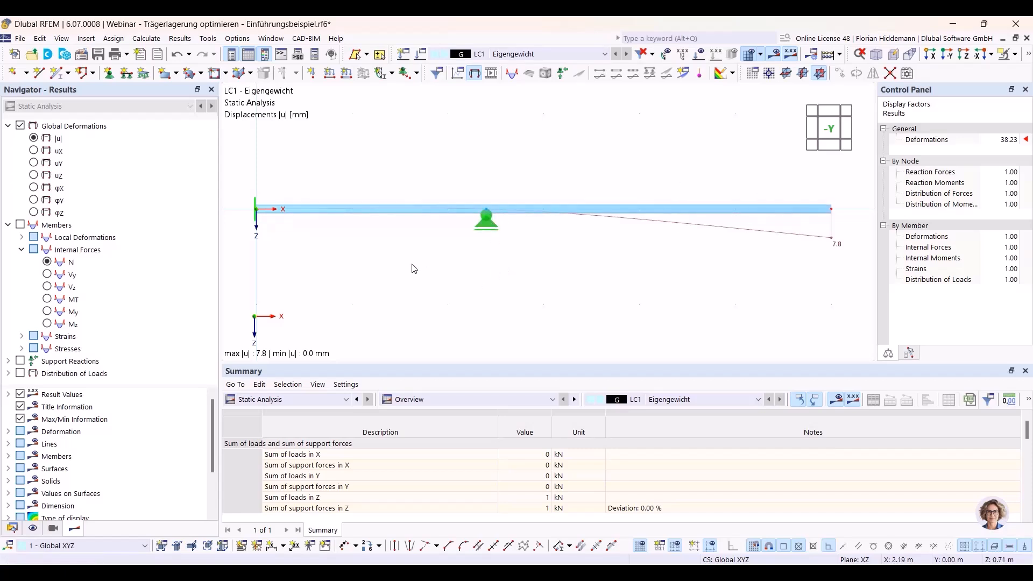
click(156, 42)
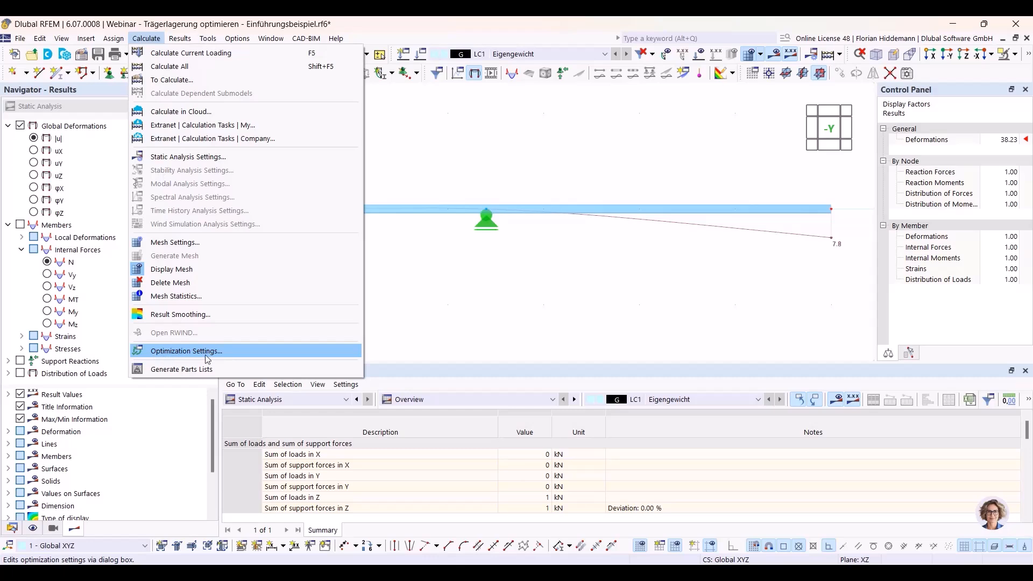
click(443, 298)
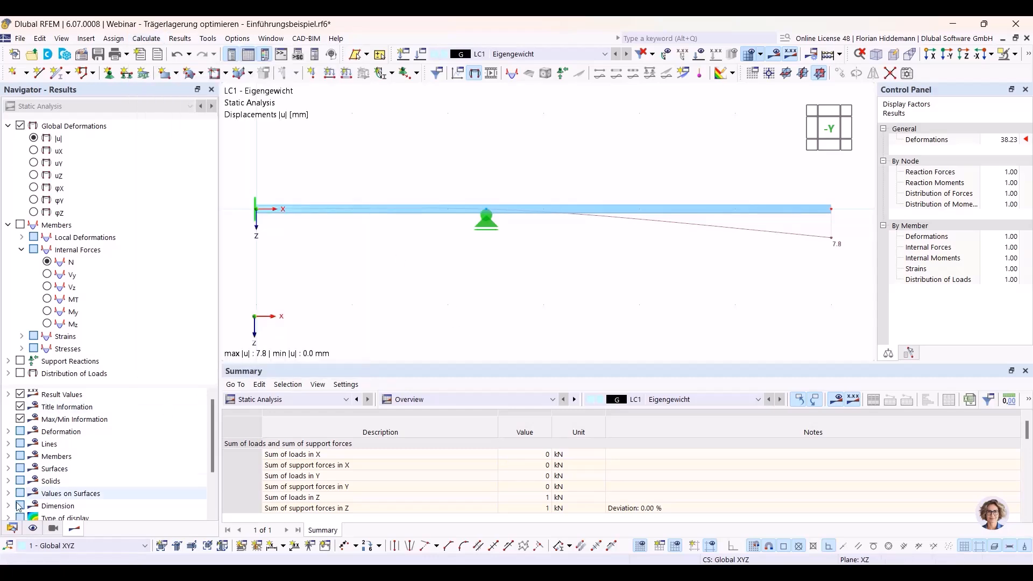
Show the model data tree and expand the Optimization Settings under Load Cases & Combinations
click(12, 528)
scroll(123, 342, down, 3)
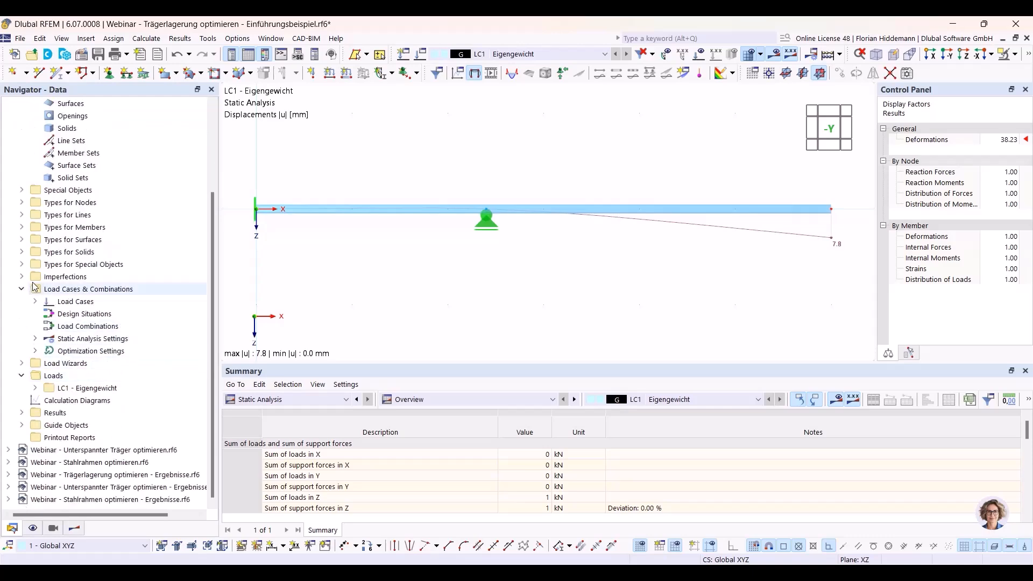
click(35, 351)
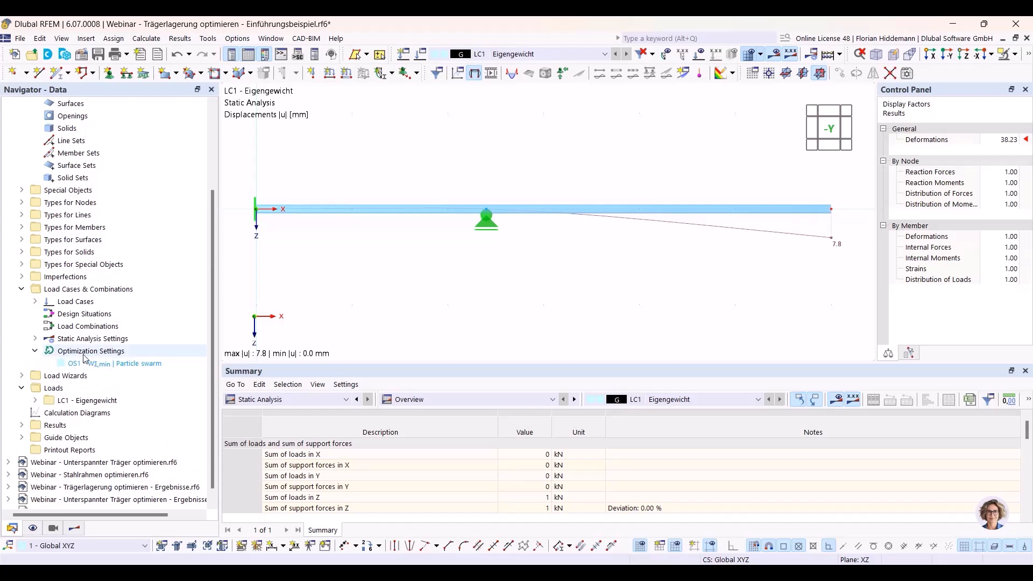
Open the optimization settings OS1 and select the number of best model mutations to keep
click(146, 38)
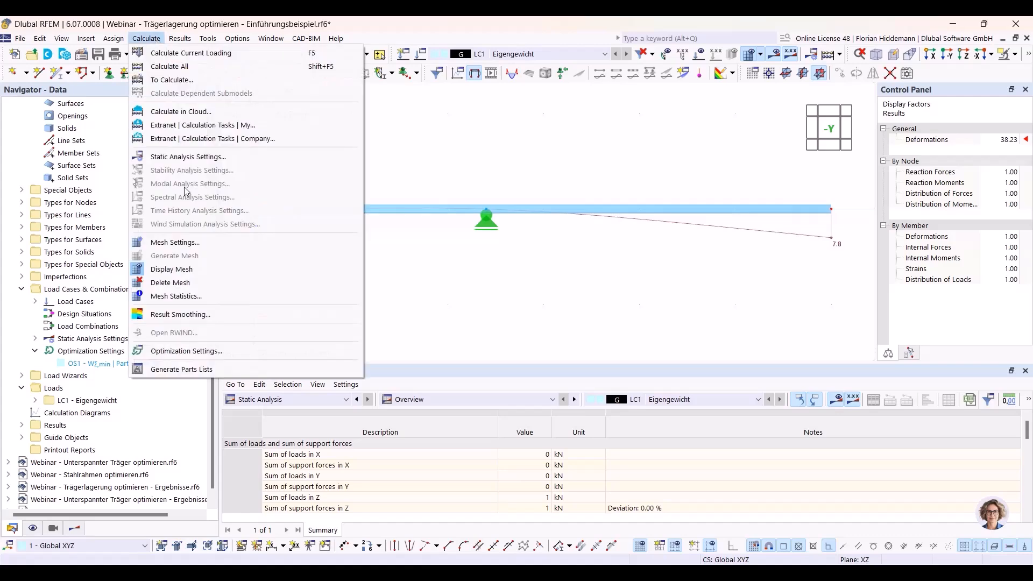
click(179, 352)
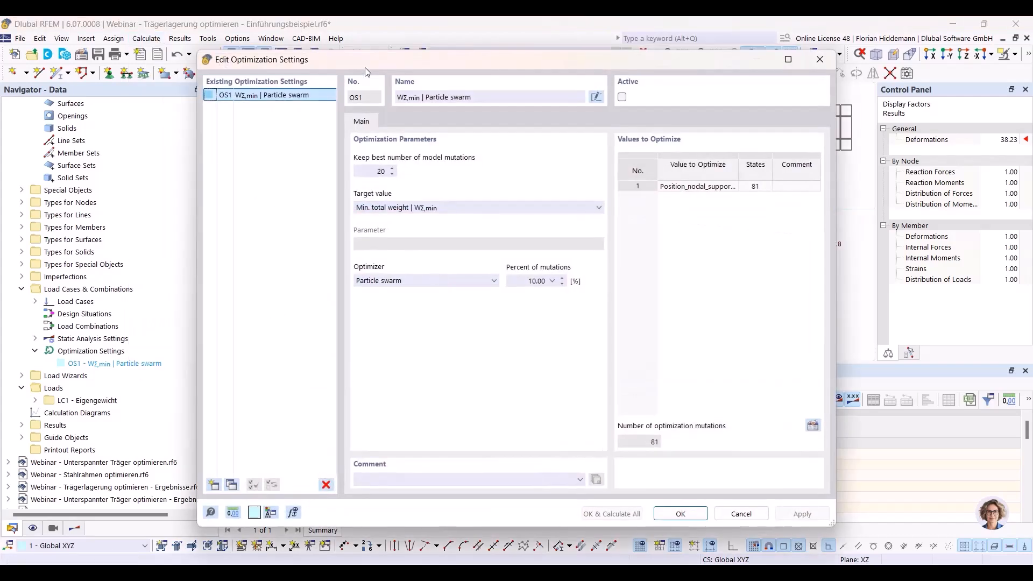
drag(372, 59, 357, 94)
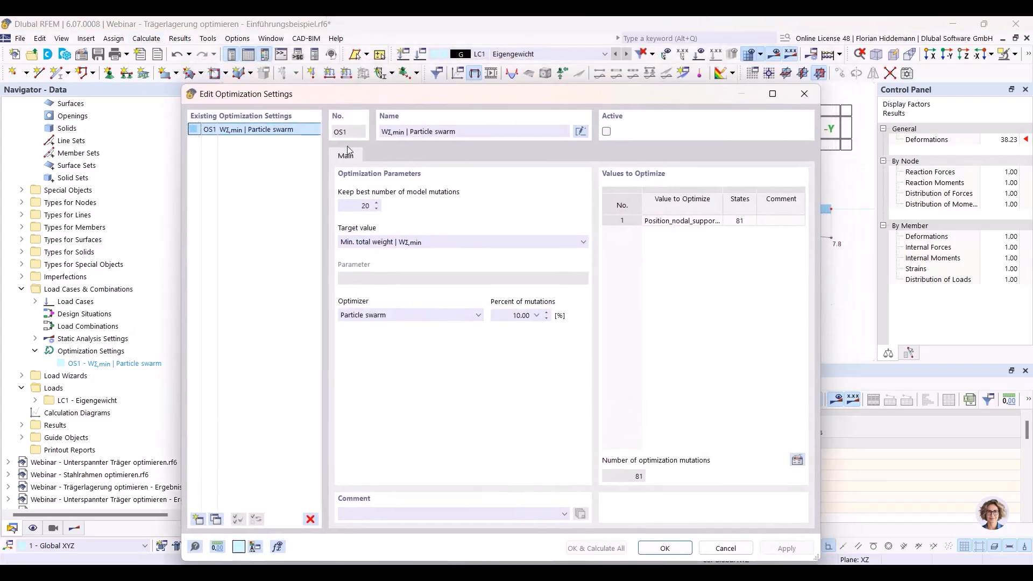
drag(818, 215, 840, 218)
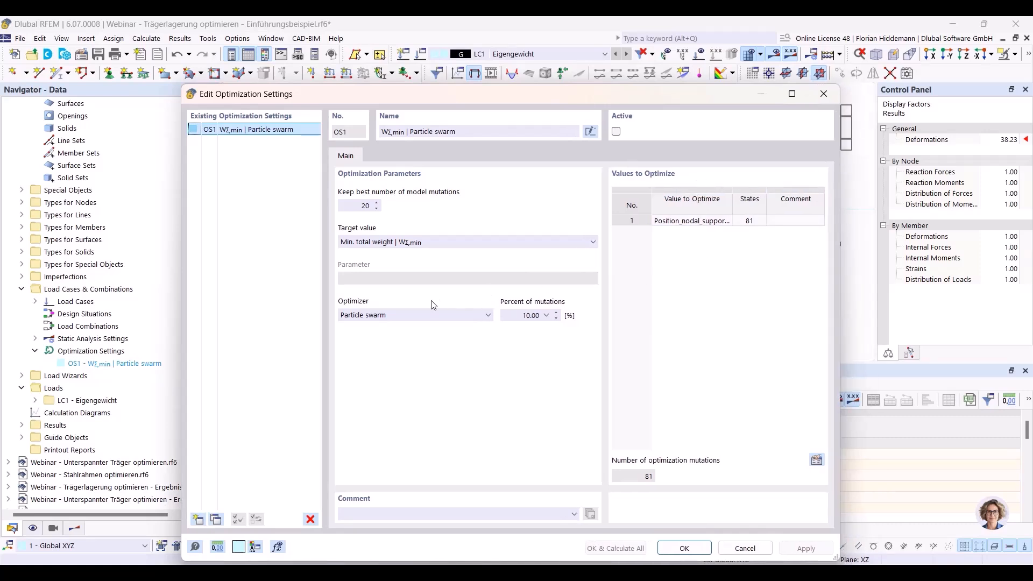
click(355, 206)
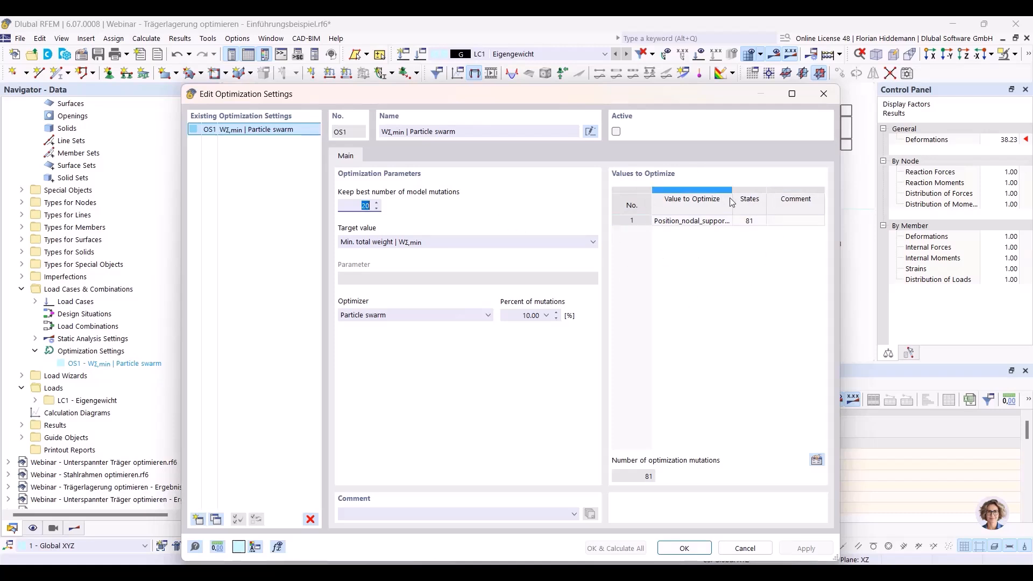
Widen the Value to Optimize column and set the optimizer of OS1 to All mutations
drag(732, 200, 751, 202)
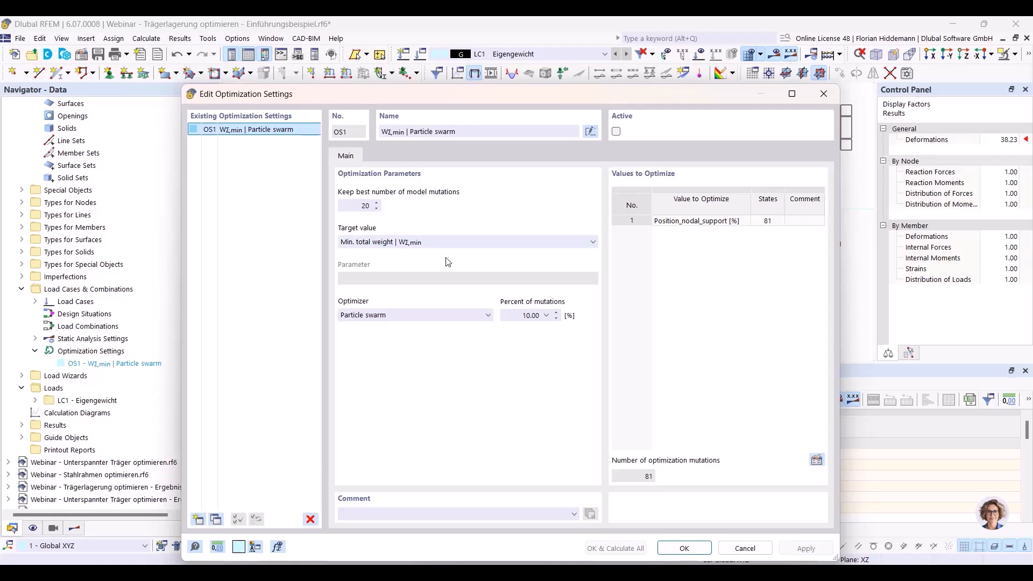
click(478, 316)
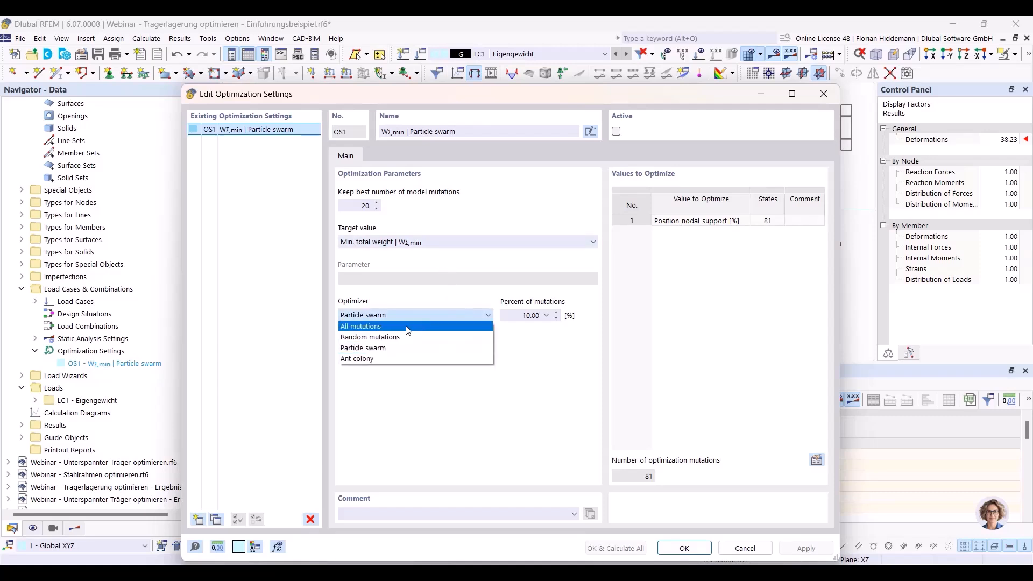
click(391, 327)
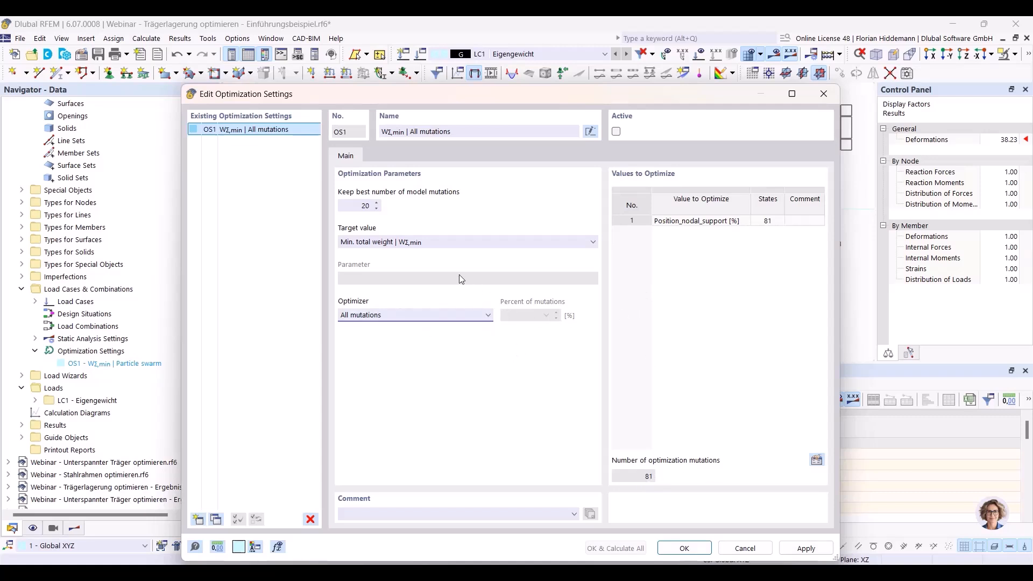
Set the target value to Min. vectorial displacement and accept the optimization settings
click(413, 245)
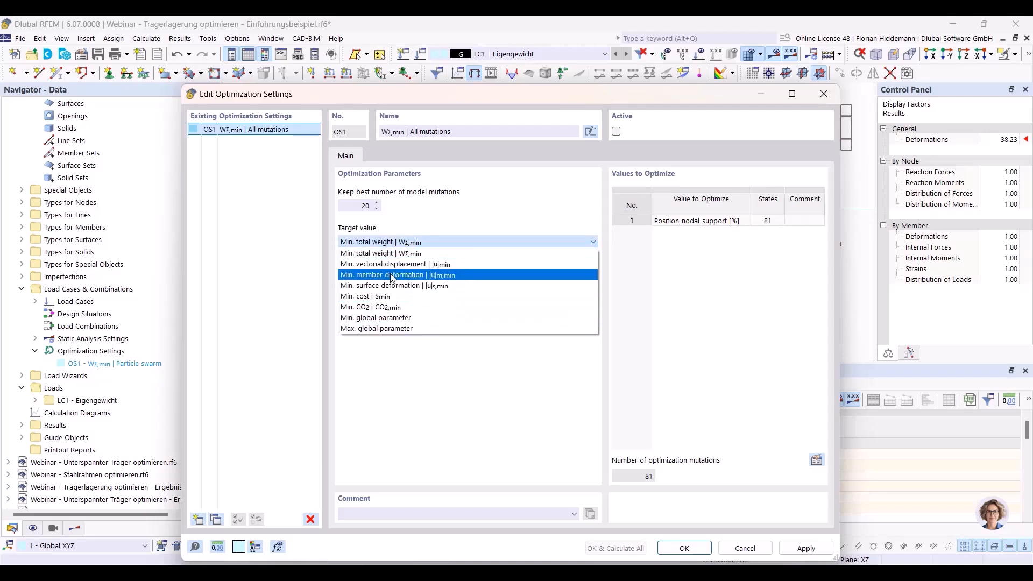
click(424, 267)
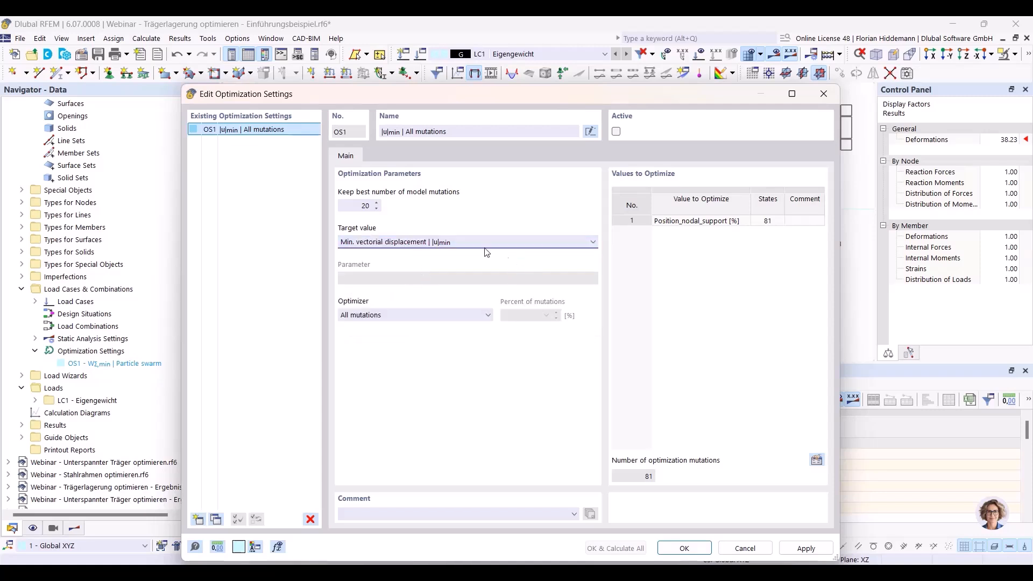
click(449, 244)
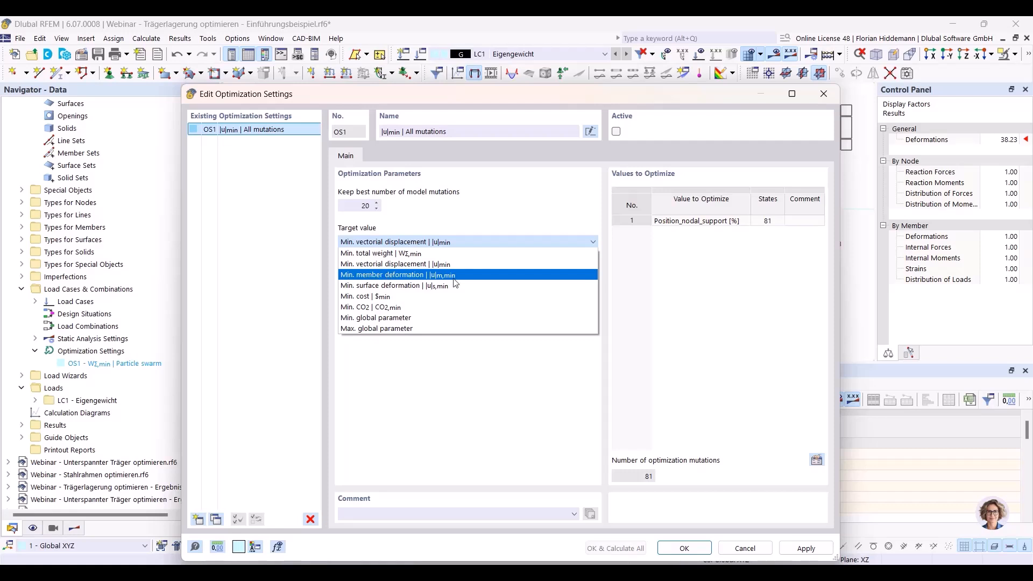
click(387, 265)
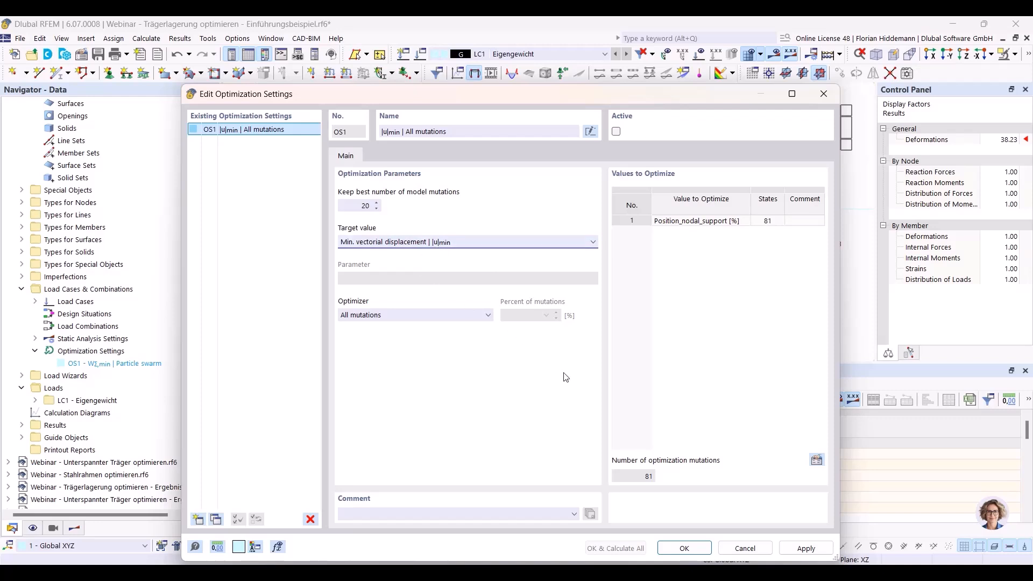
click(687, 549)
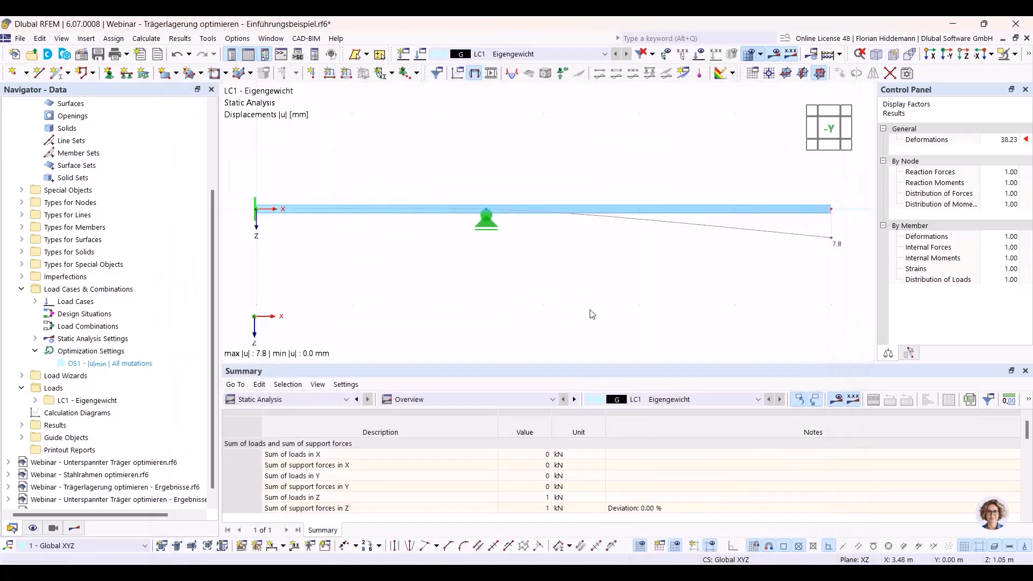
Calculate all loads without the optimization activated, and return to the model data tree
click(146, 38)
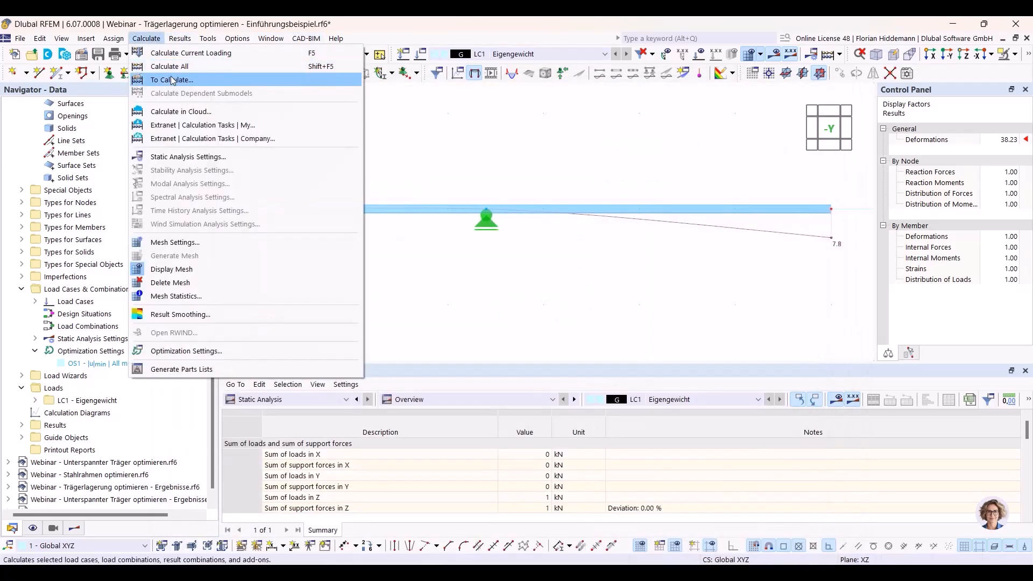
click(170, 66)
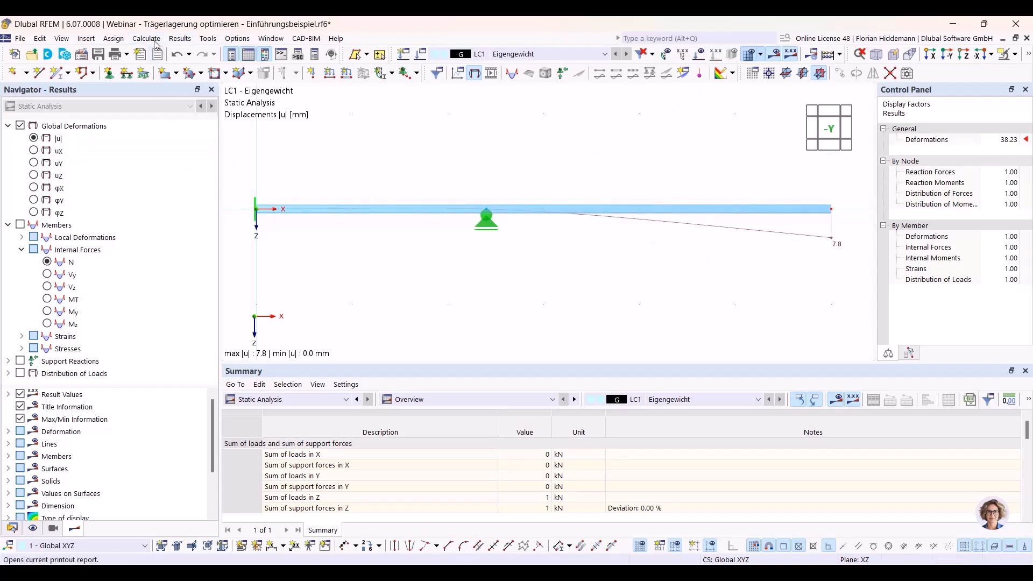
click(12, 528)
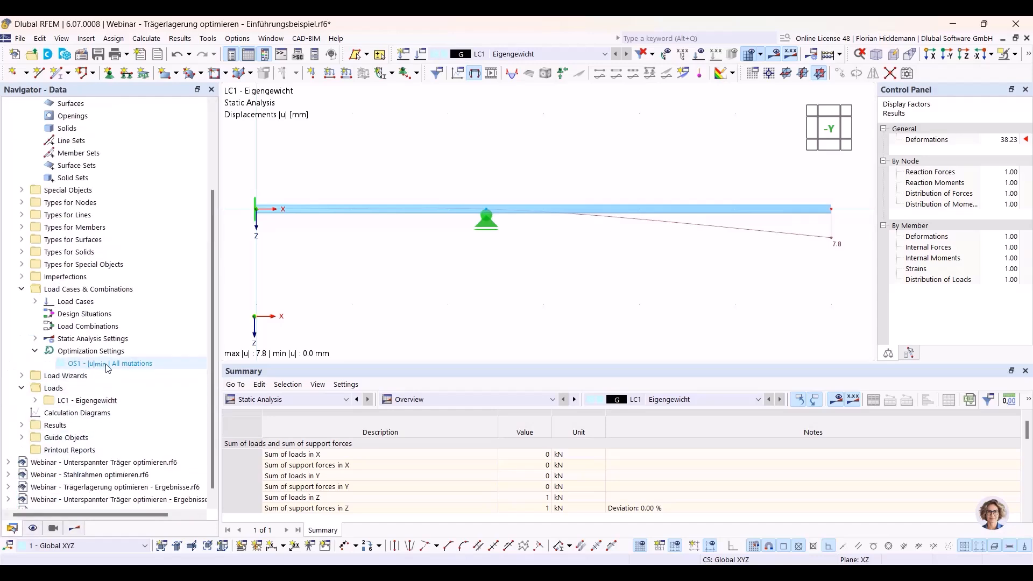
Reopen the optimization settings, activate OS1 and accept
click(146, 38)
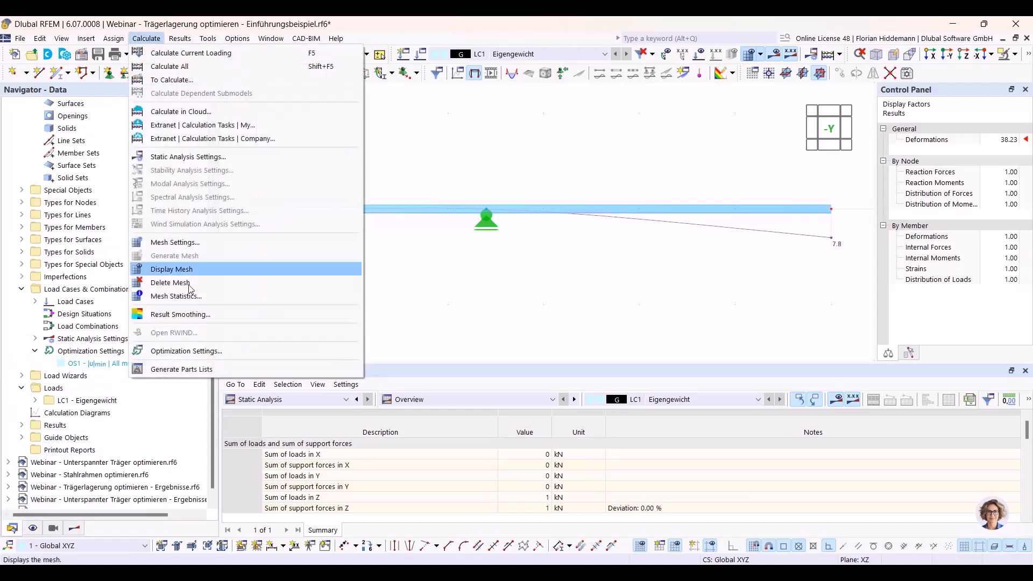
click(192, 351)
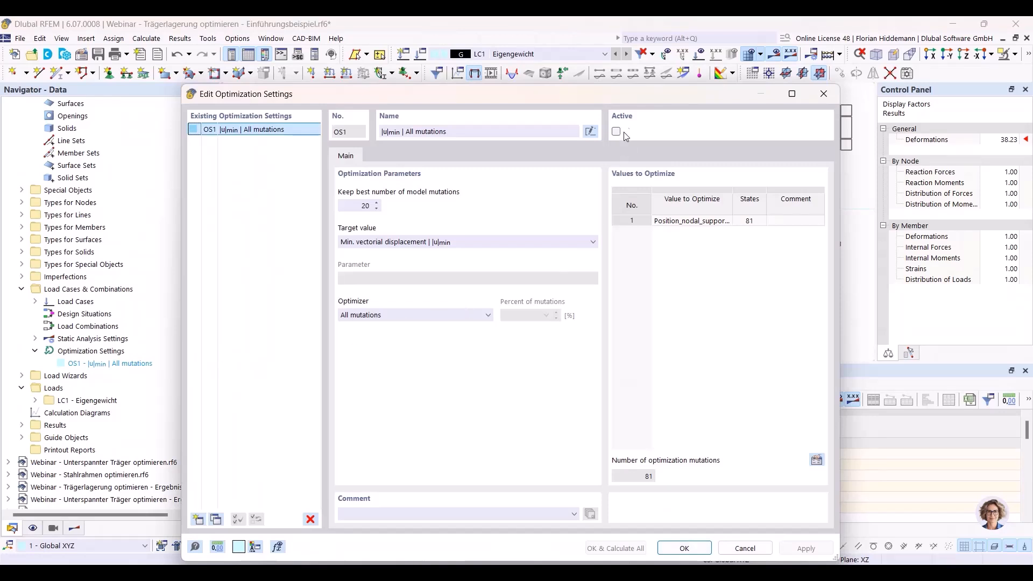
mouse_move(615, 92)
mouse_down()
mouse_move(621, 78)
mouse_move(626, 94)
mouse_move(616, 86)
mouse_up()
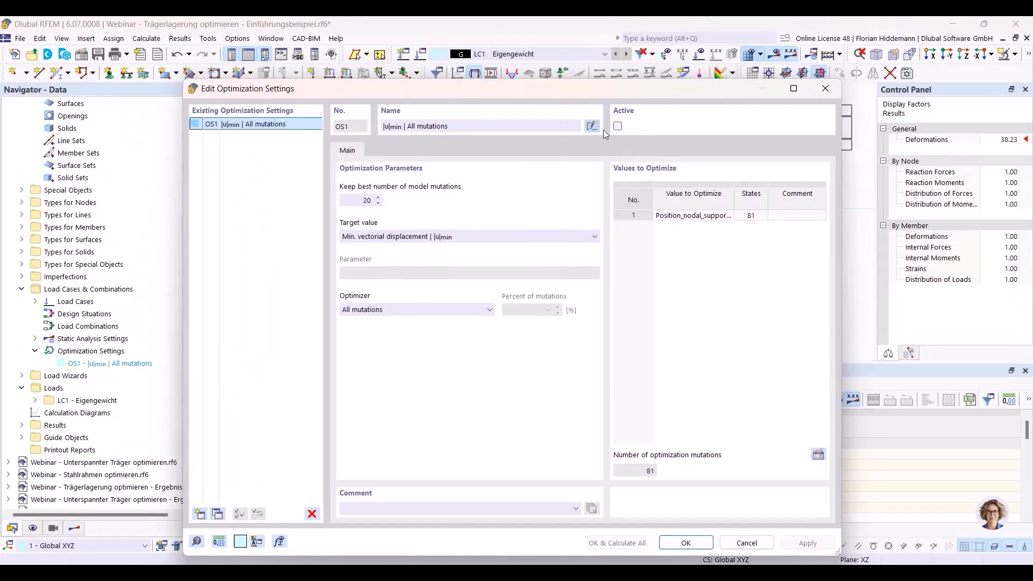
click(618, 126)
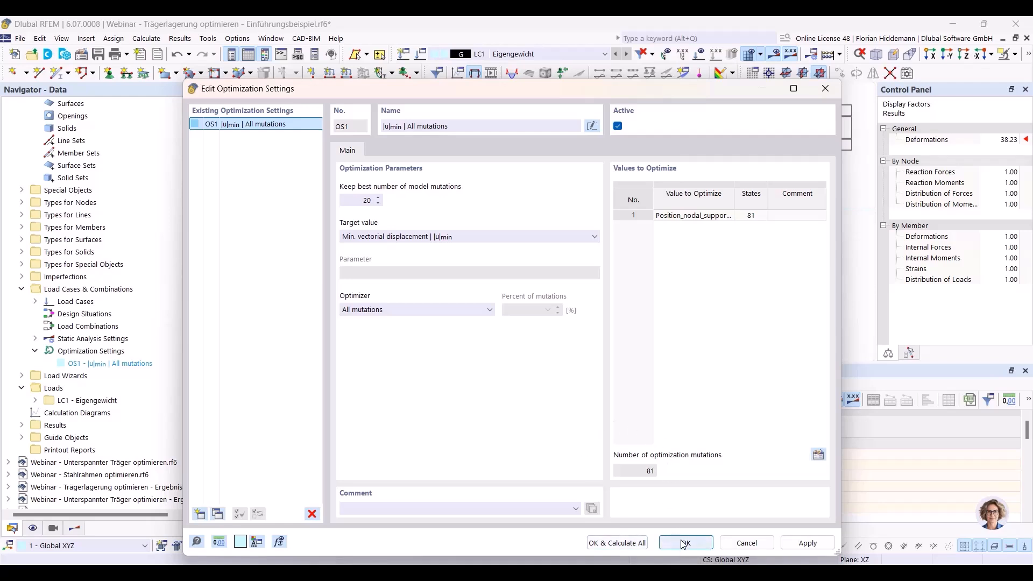
click(700, 544)
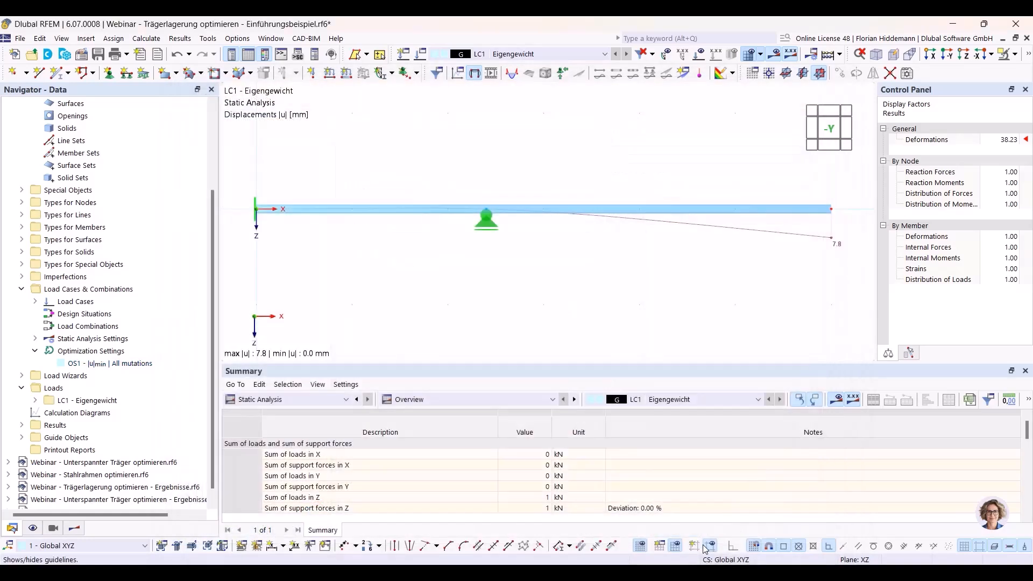
Start calculating everything to run the optimization, and bring the solver window fully into view
click(145, 38)
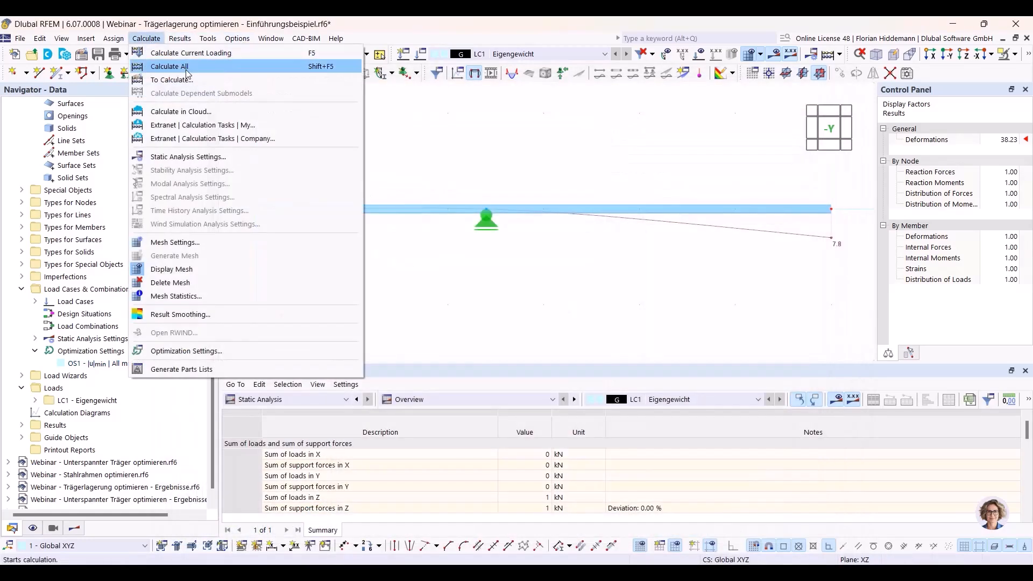
click(186, 71)
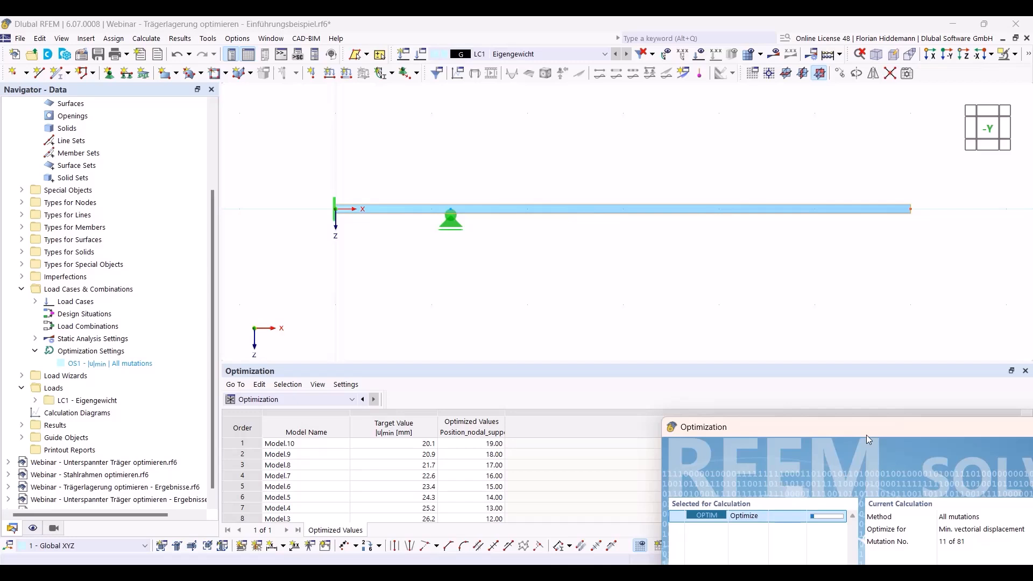
drag(870, 430, 463, 95)
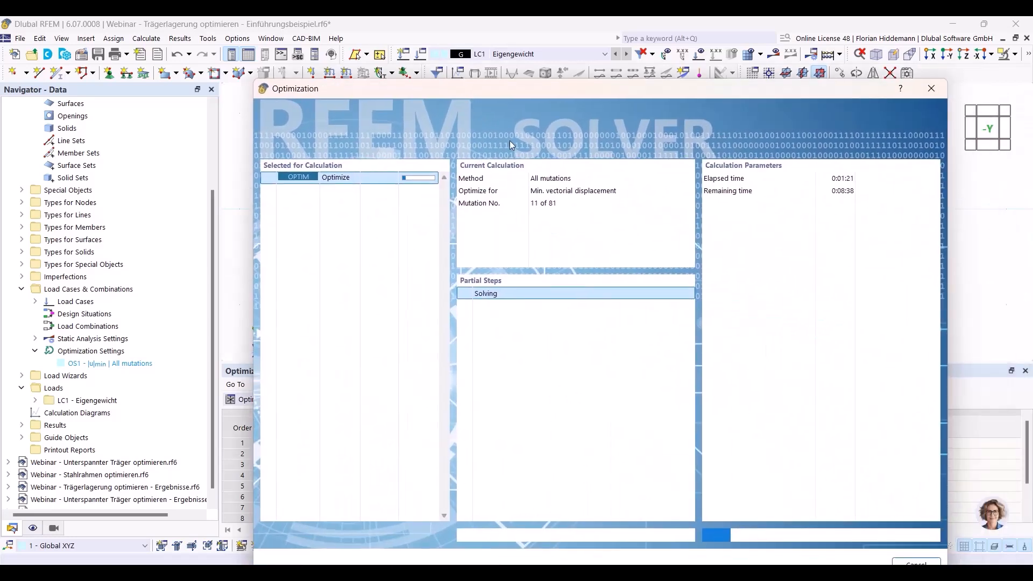
drag(792, 96, 777, 77)
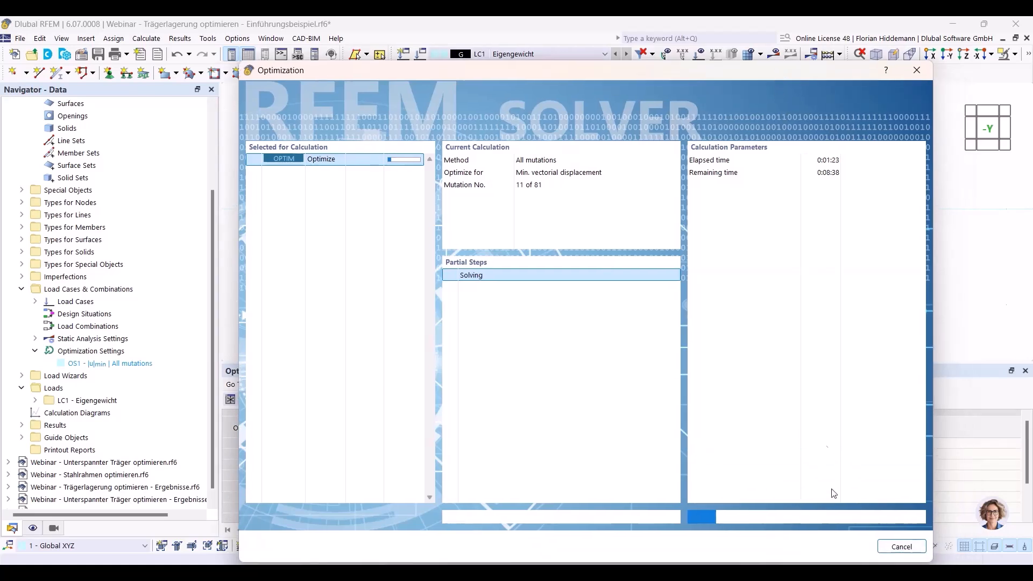
Cancel the running optimization, confirm the cancellation and dismiss the notice
click(898, 548)
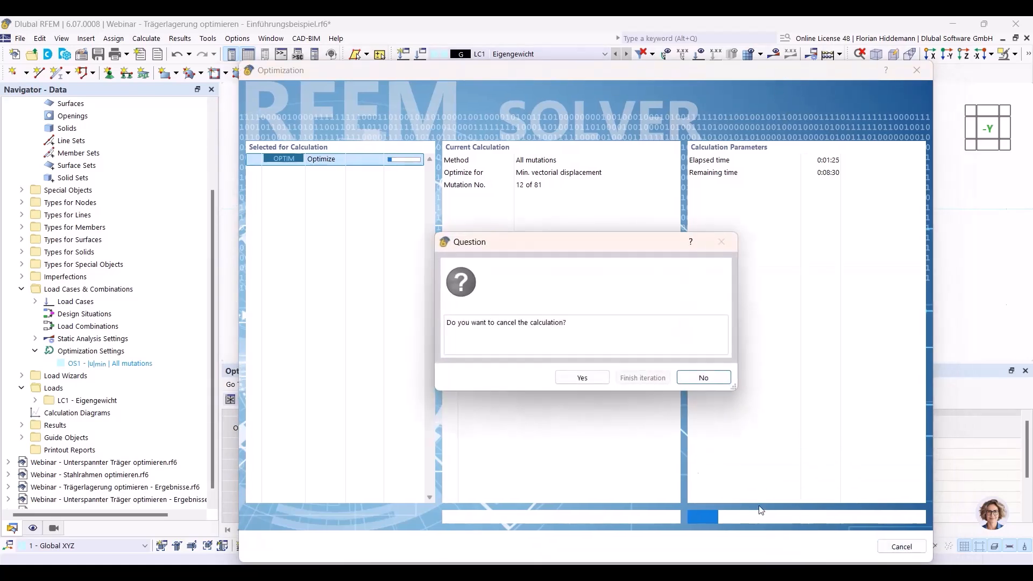
click(588, 377)
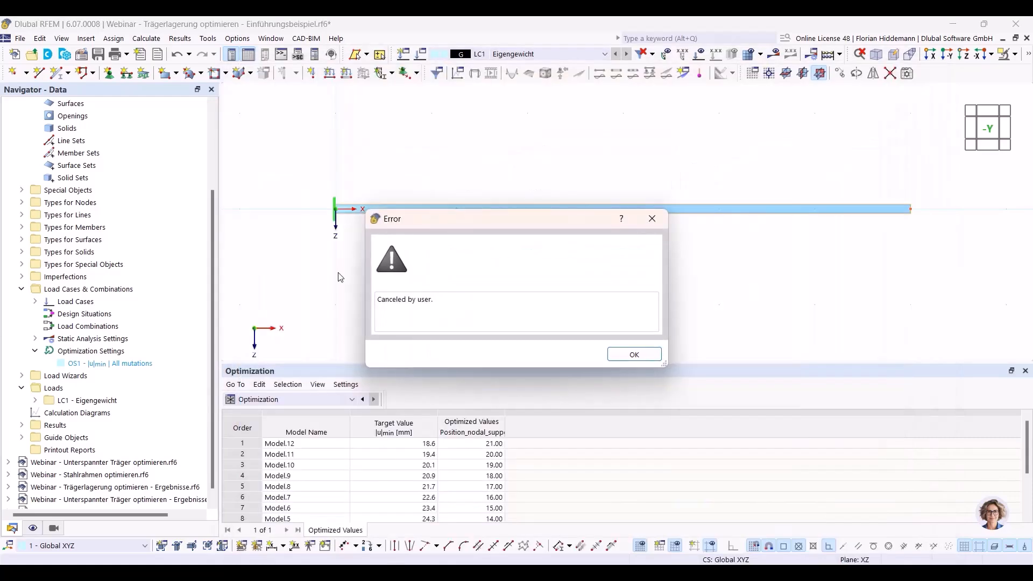
click(634, 354)
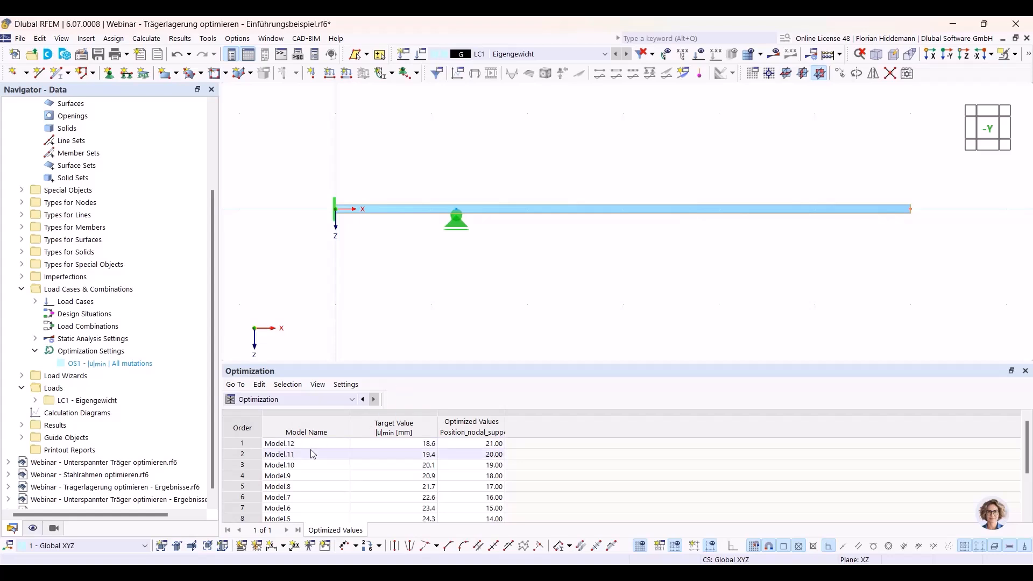
Enlarge the optimization results table to examine the calculated model mutations
drag(343, 364, 346, 325)
drag(437, 325, 438, 280)
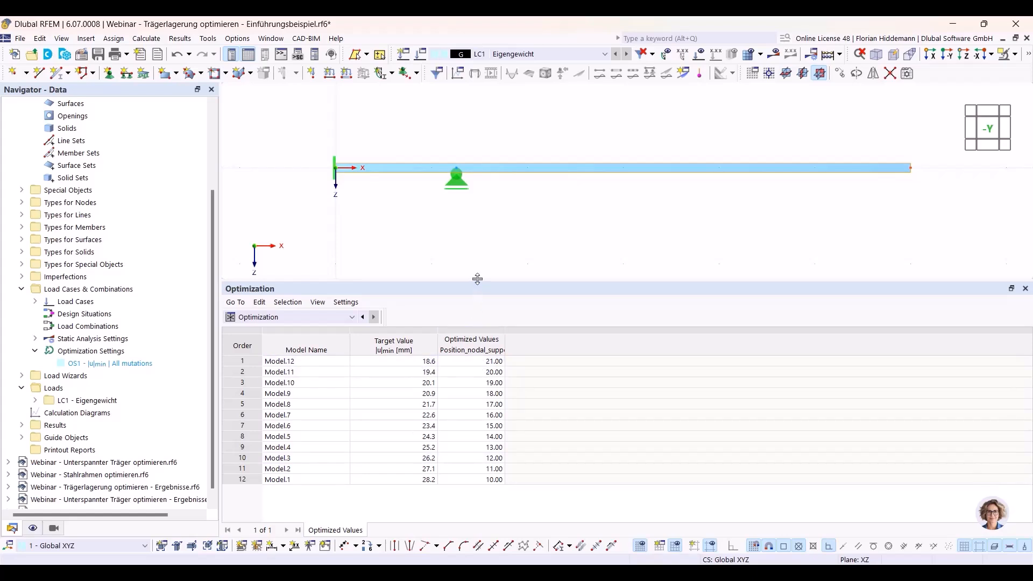
drag(478, 282, 482, 325)
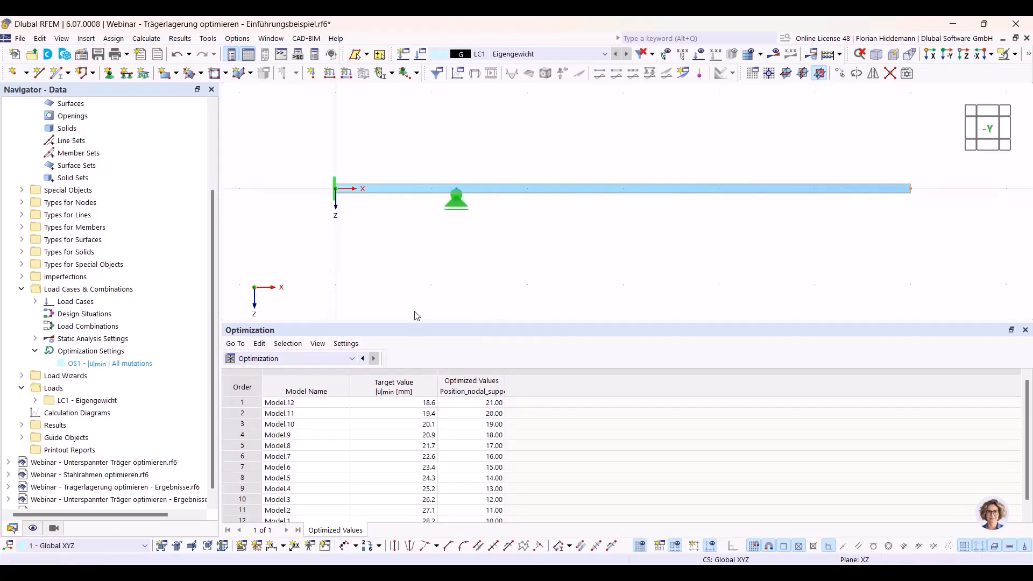
Collapse the current model's data tree and switch to the model Webinar - Trägerlagerung optimieren - Ergebnisse.rf6
drag(214, 325, 225, 205)
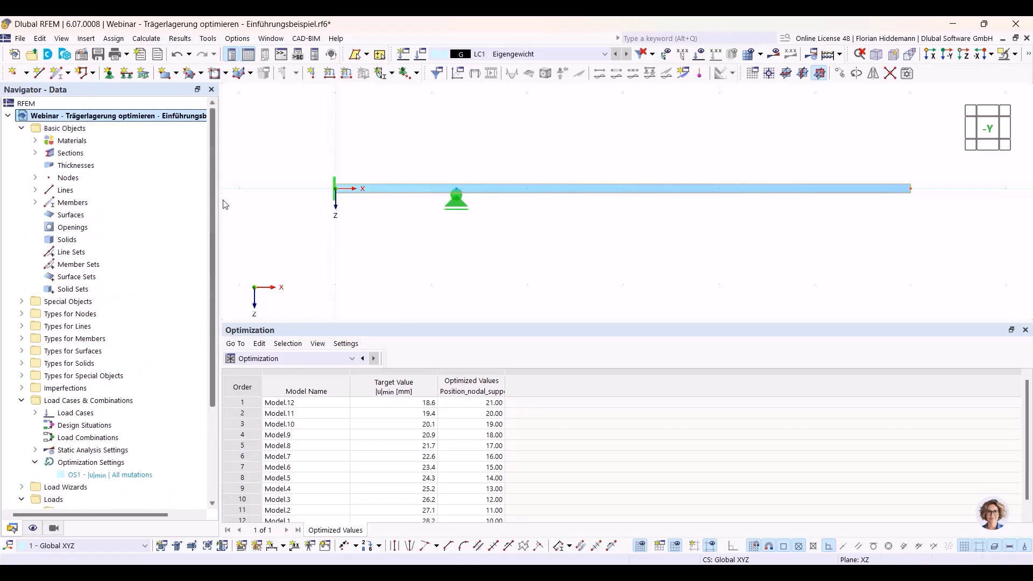
click(8, 116)
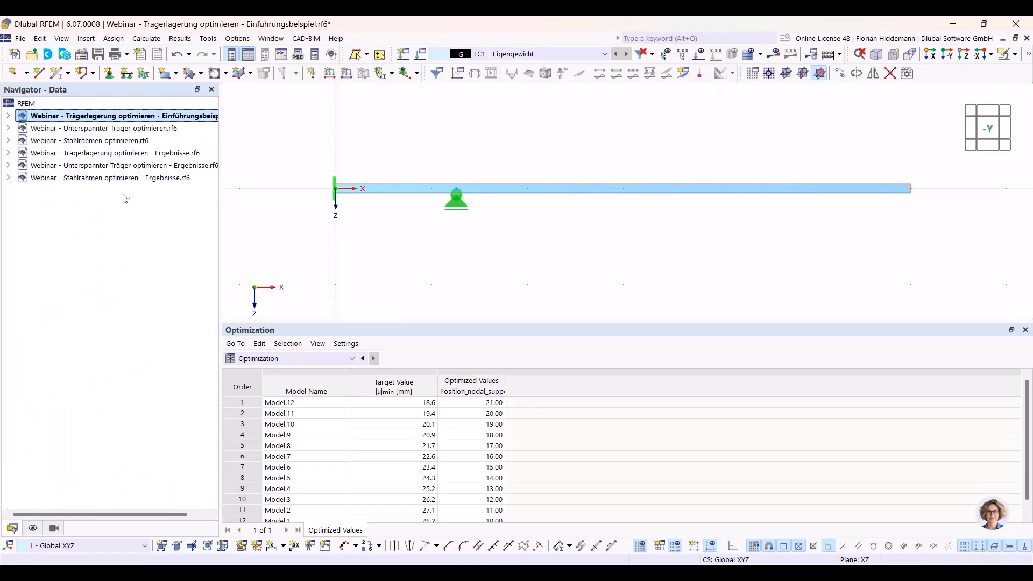
click(128, 154)
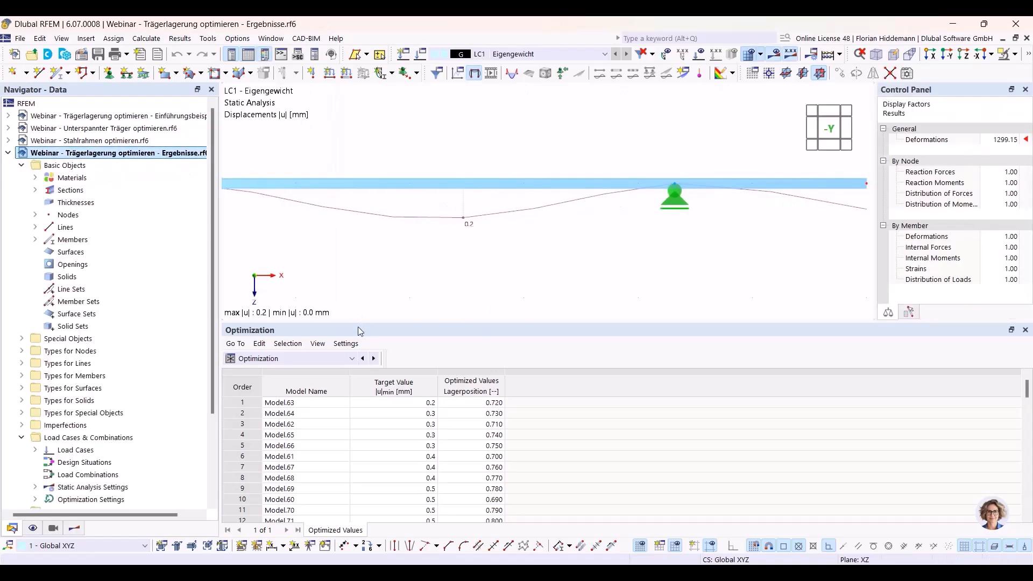
Enlarge the optimization results table and look through the ranked mutations to the last model
drag(357, 323, 376, 189)
scroll(345, 415, down, 20)
click(273, 518)
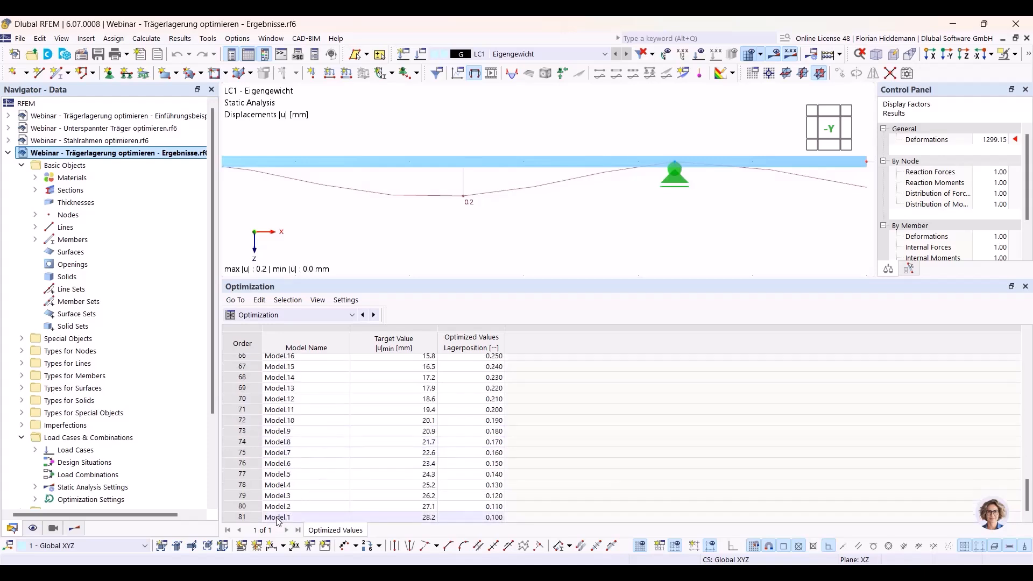
scroll(278, 521, up, 8)
Check the results model's optimization settings for the number of kept mutations, and close them without changes
click(146, 38)
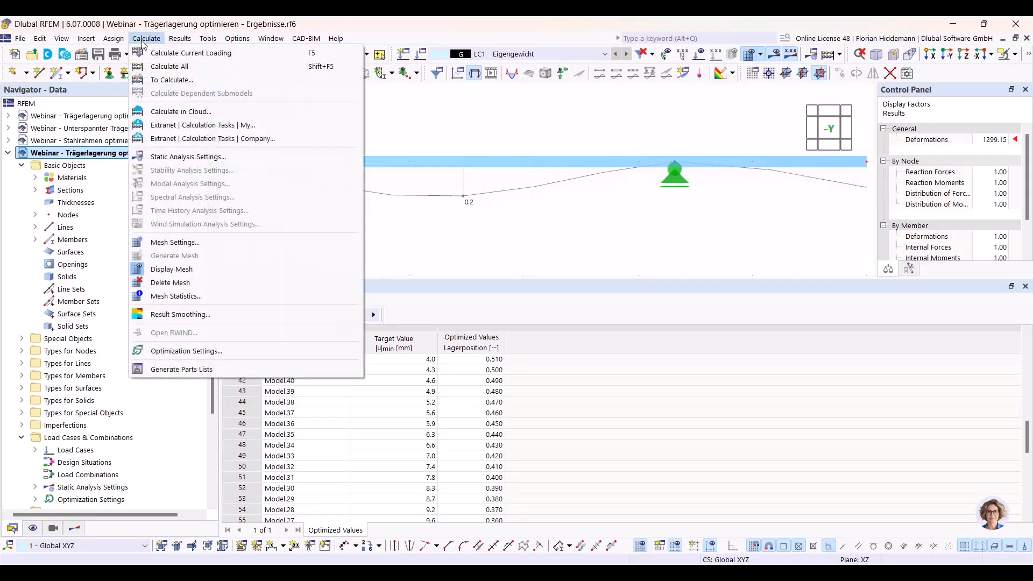
click(187, 351)
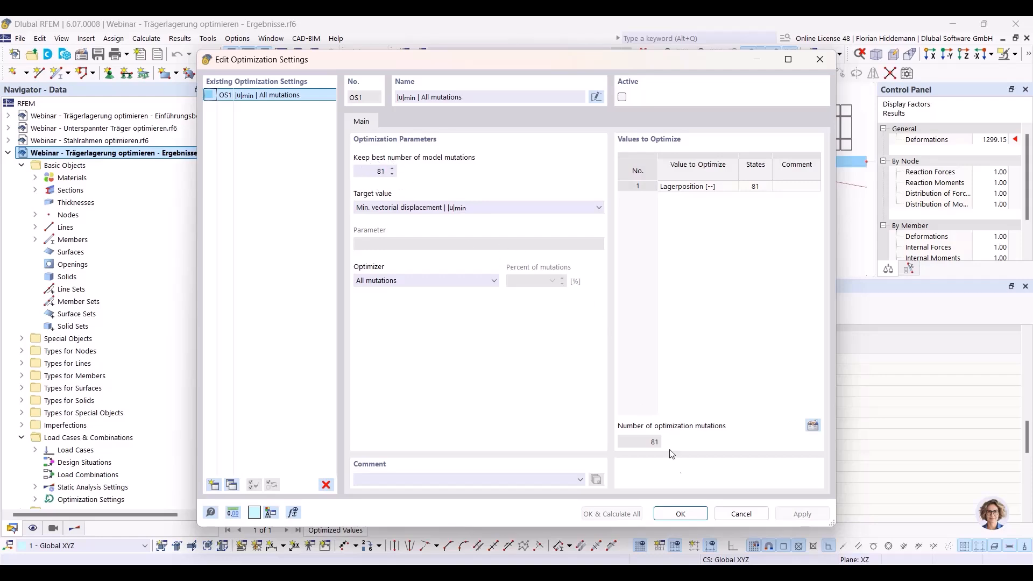
click(738, 516)
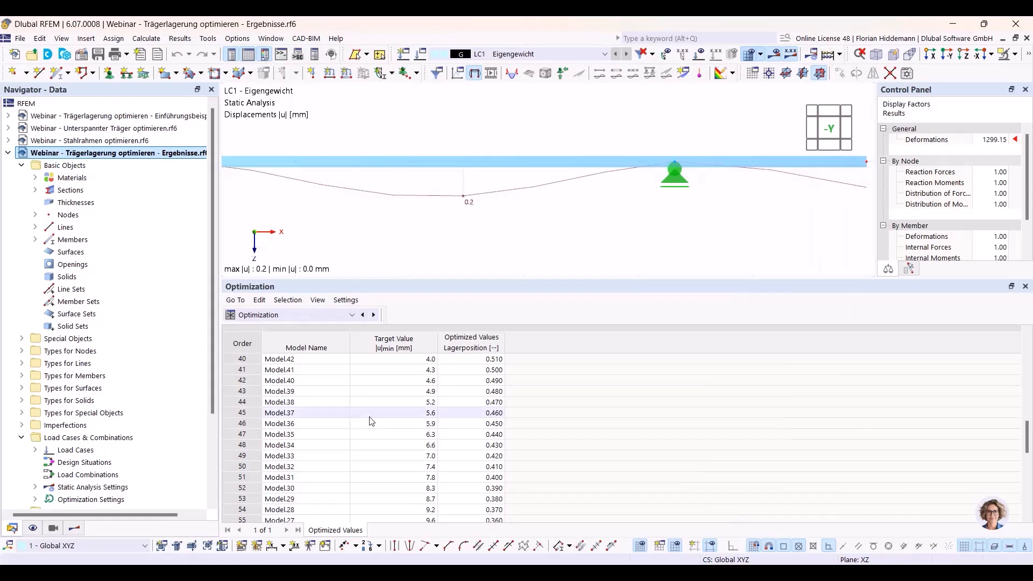
Compare the worst and best ranked support positions in the optimization table, and enlarge the beam's view
scroll(333, 473, down, 9)
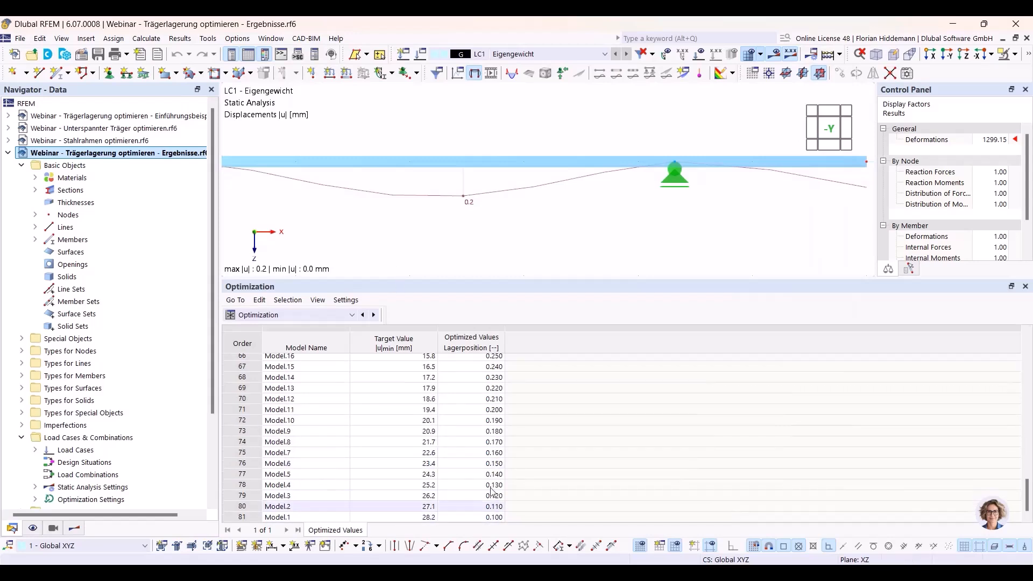
scroll(497, 490, up, 13)
scroll(499, 489, up, 9)
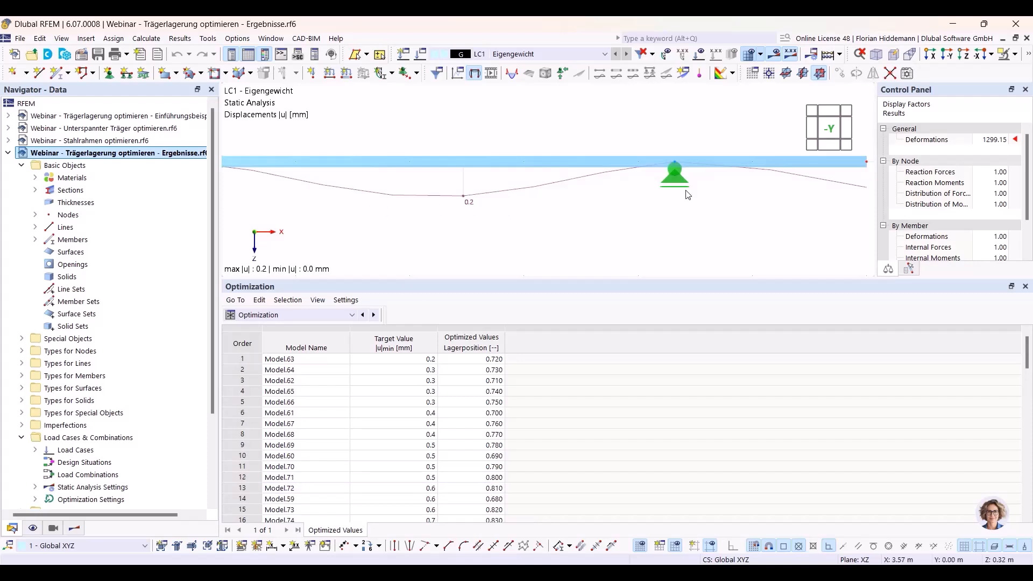
drag(735, 282, 738, 313)
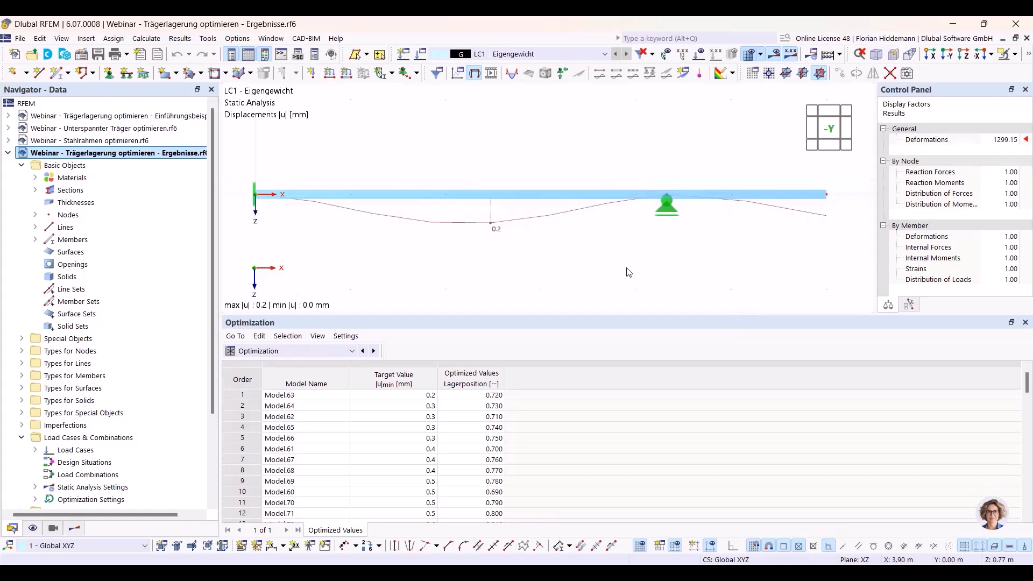
Switch from the beam results model to the running PowerPoint presentation
scroll(652, 257, down, 1)
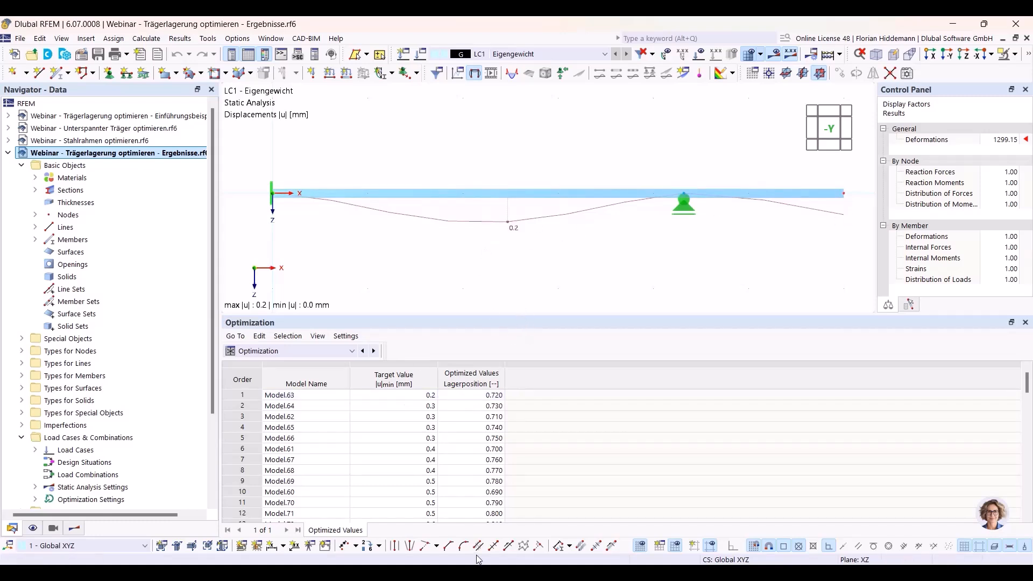
mouse_move(380, 572)
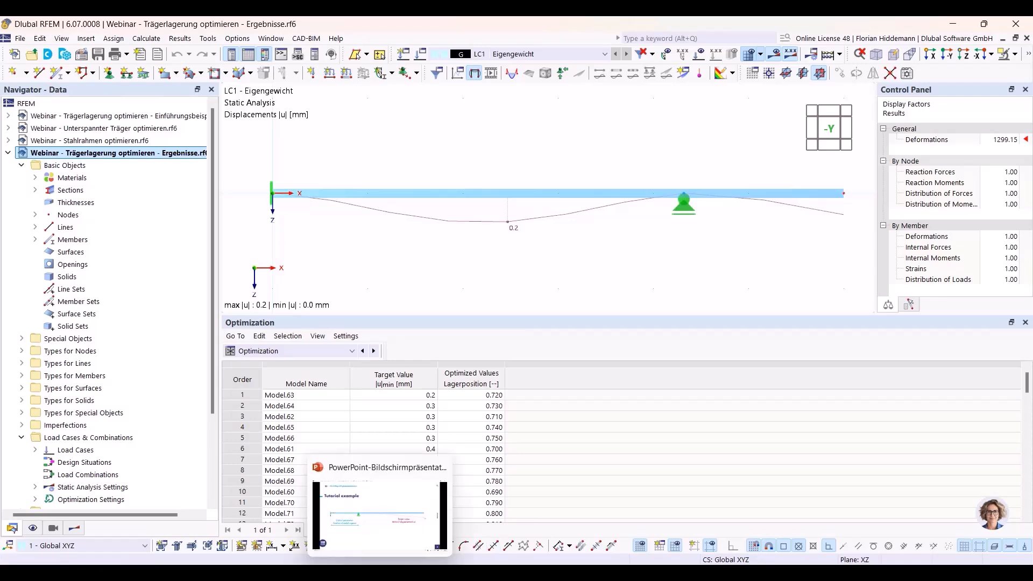
click(379, 514)
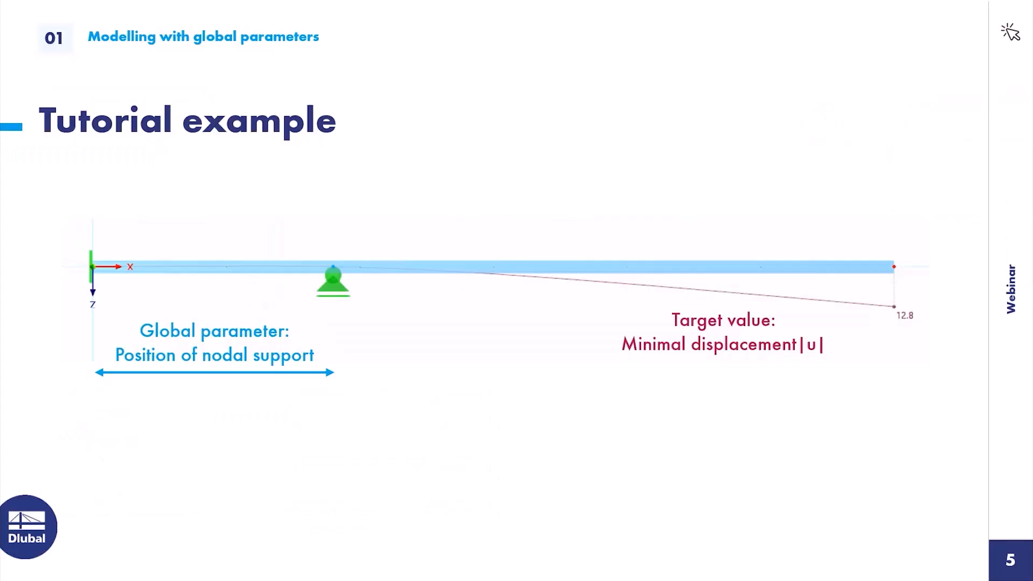
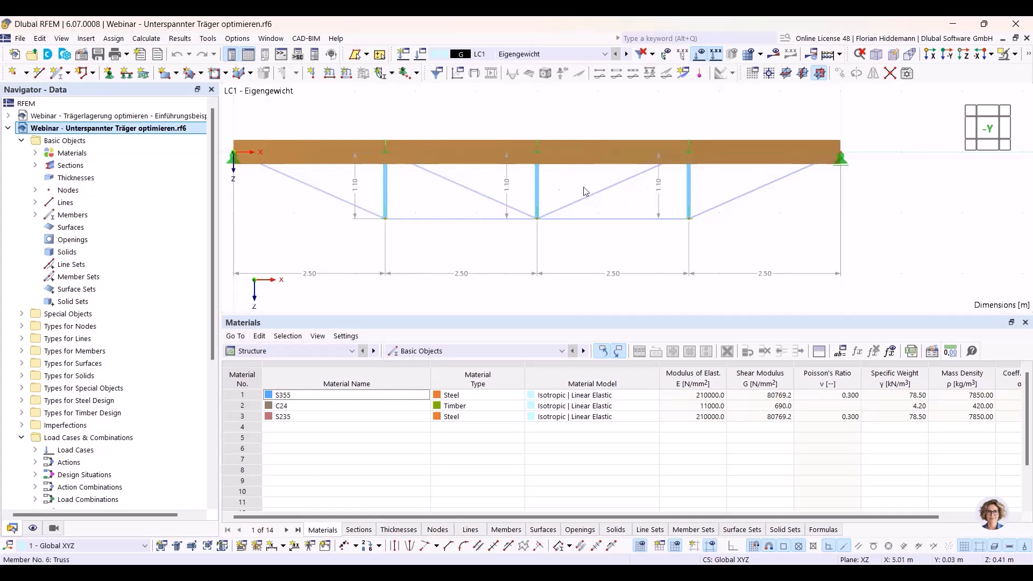
Examine the underspanned timber beam with its posts, tension members, supports and dimensions in a three-dimensional view
ctrl+middle_drag(825, 190, 693, 171)
scroll(637, 171, up, 1)
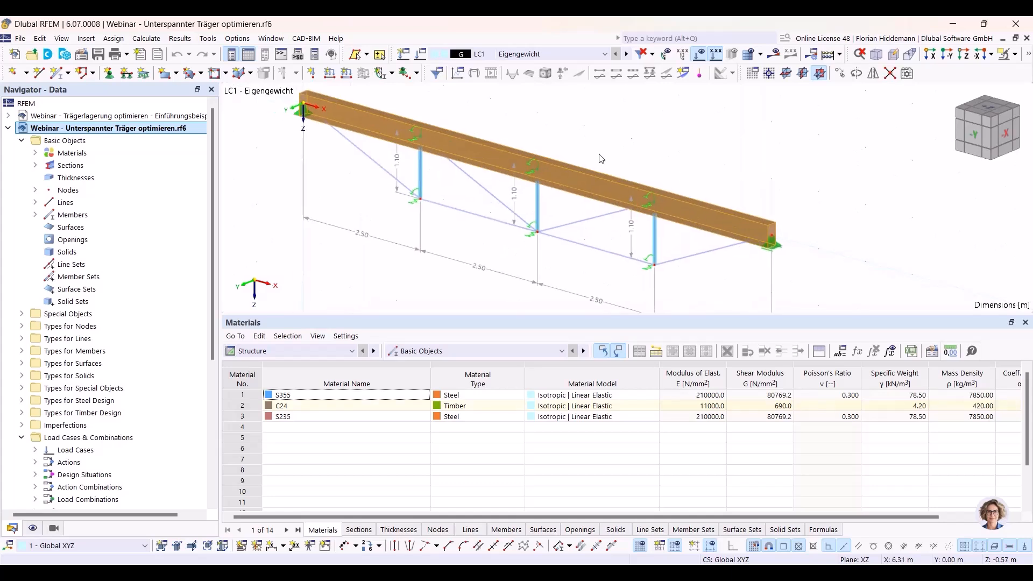
middle_drag(354, 159, 360, 185)
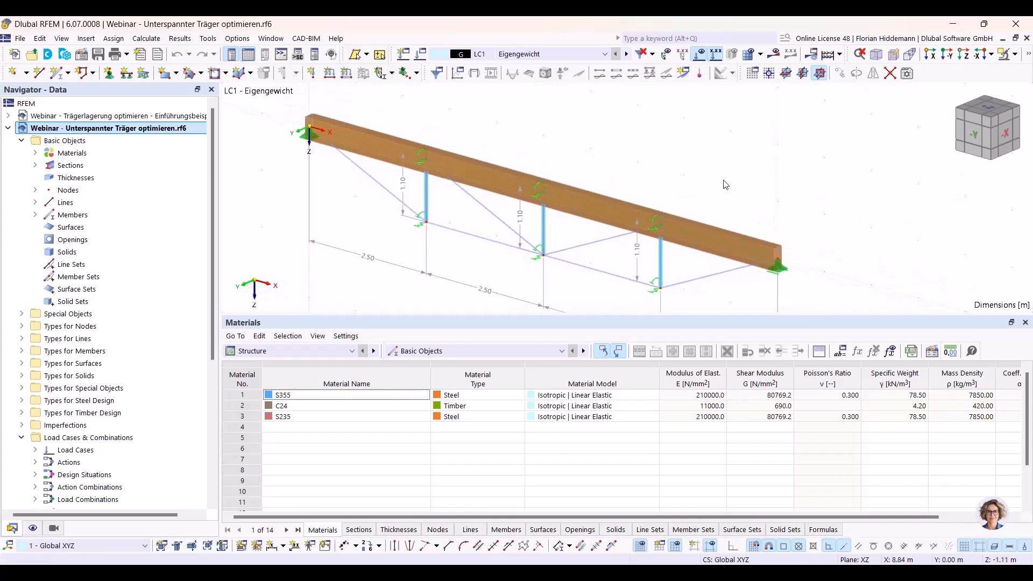
ctrl+middle_drag(713, 184, 721, 175)
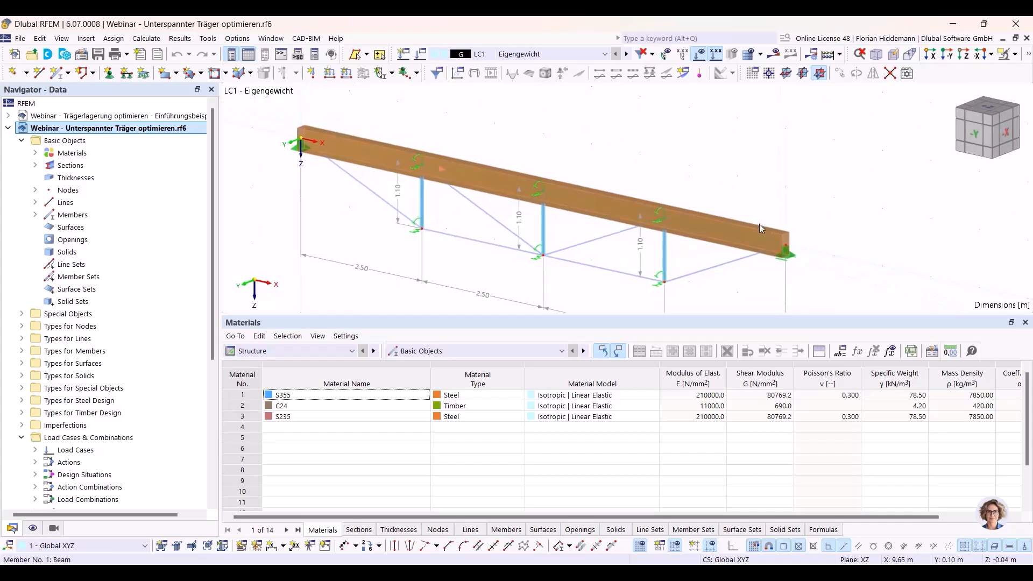
middle_drag(751, 191, 746, 161)
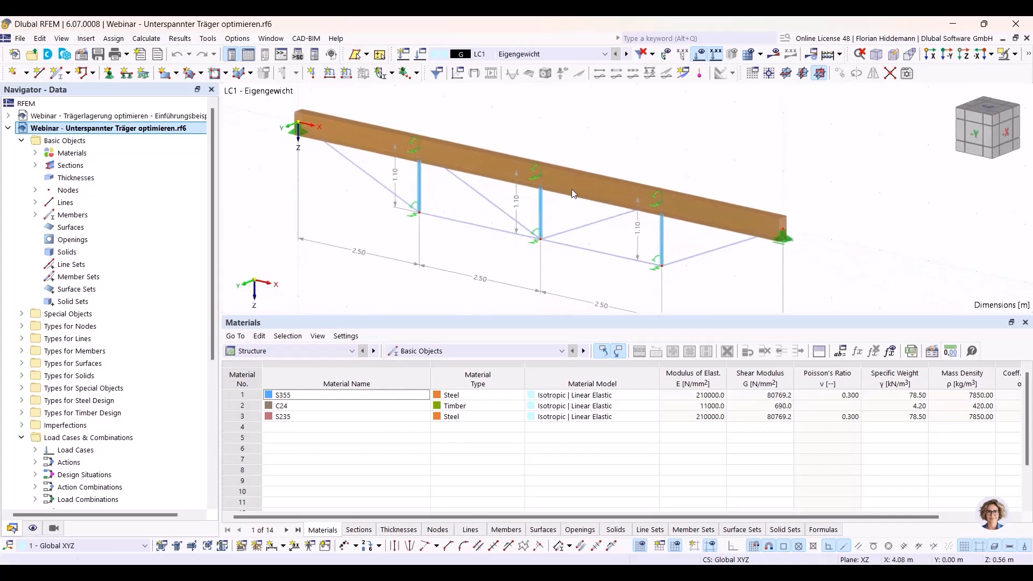
scroll(671, 167, up, 1)
middle_drag(670, 167, 723, 155)
scroll(722, 155, down, 1)
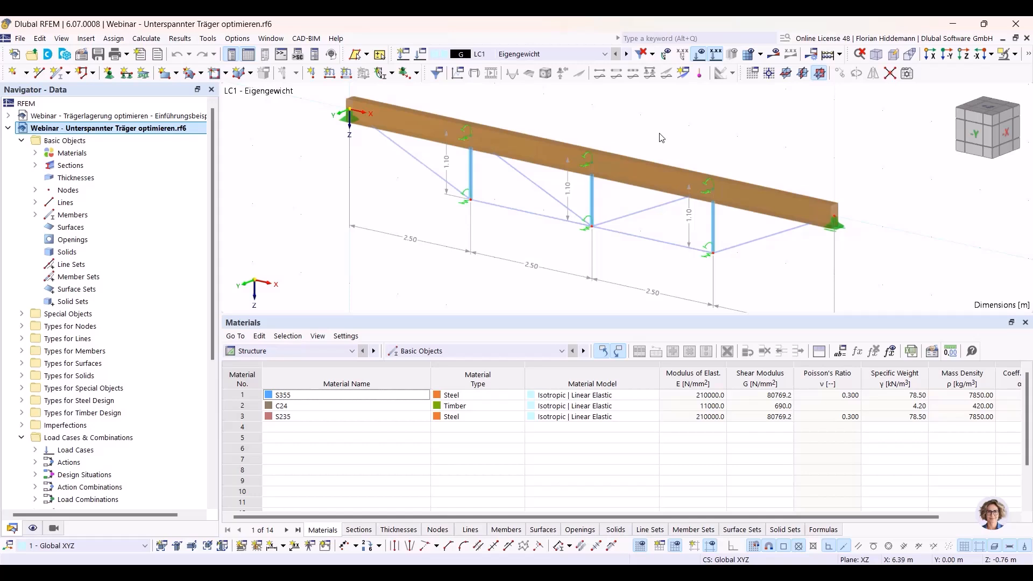
middle_drag(646, 124, 676, 136)
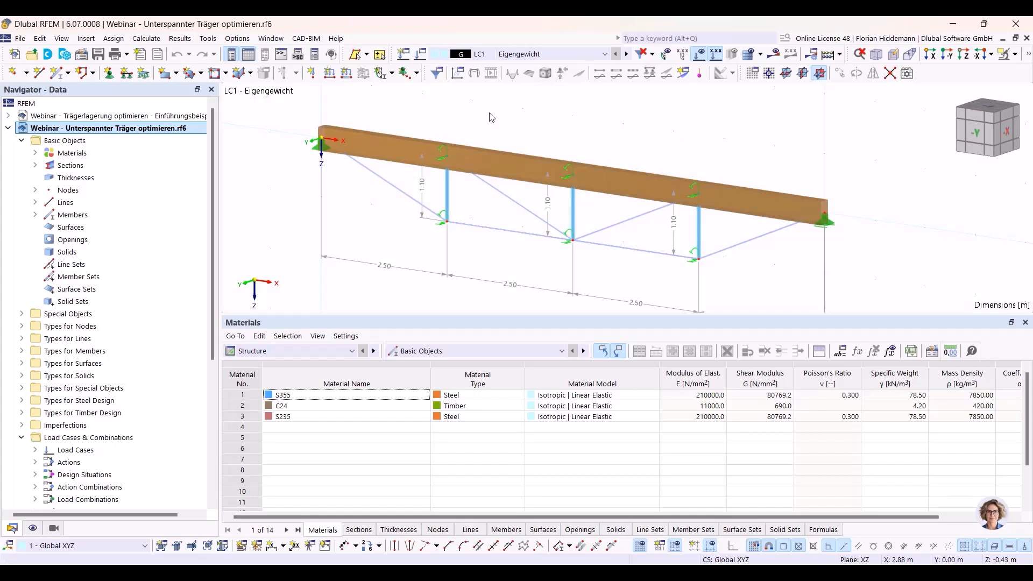
Show the underspanned beam in the reverse Y-direction, with the whole structure and its dimensions in view
click(947, 56)
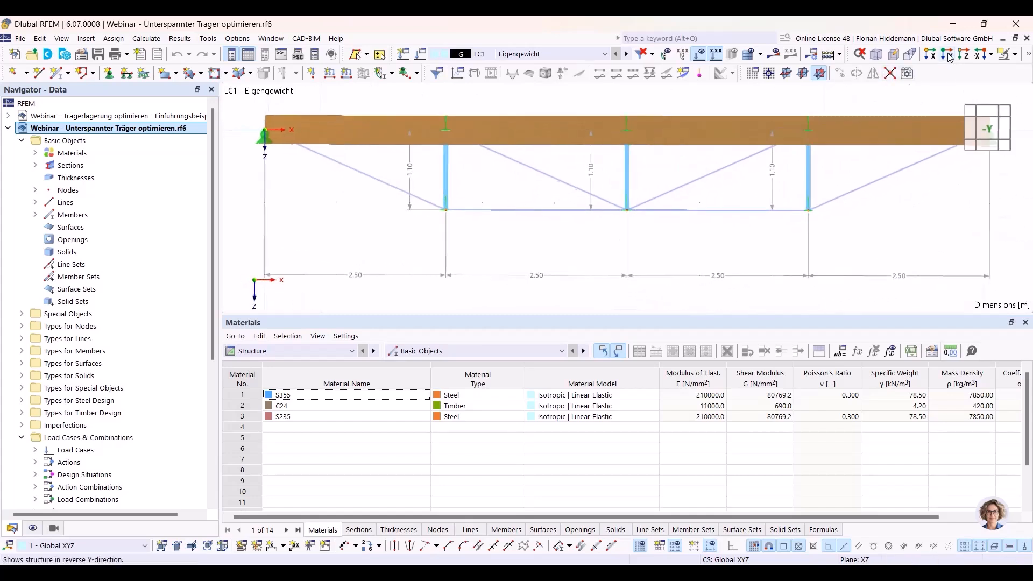
mouse_move(851, 236)
middle_down()
mouse_move(882, 226)
mouse_move(836, 228)
mouse_move(843, 212)
mouse_move(872, 228)
mouse_move(835, 223)
middle_up()
scroll(874, 234, down, 1)
scroll(839, 214, up, 1)
scroll(872, 230, down, 1)
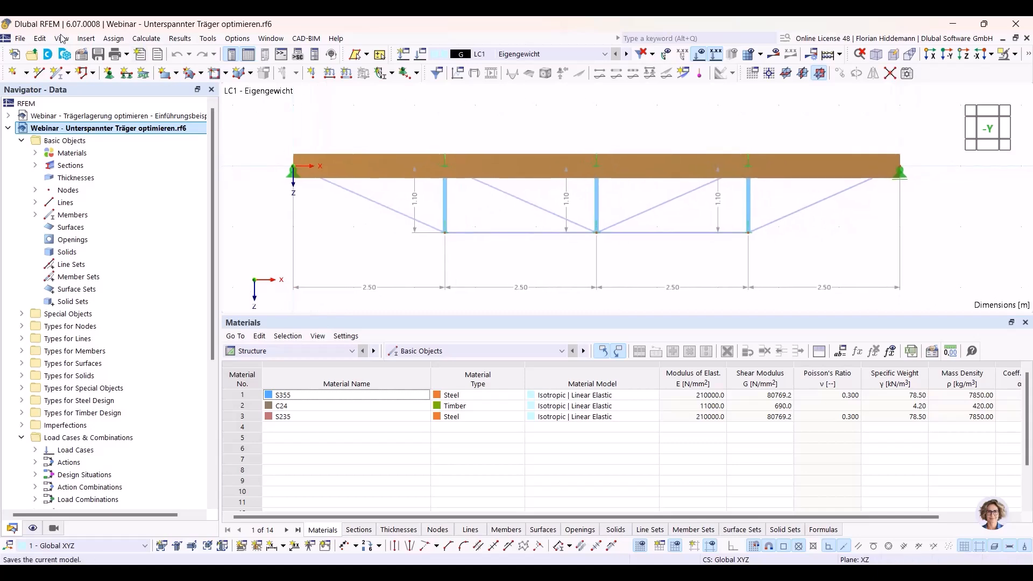
Open the global parameters and place their dialog below the beam to compare the parameters with the model
click(39, 38)
click(113, 493)
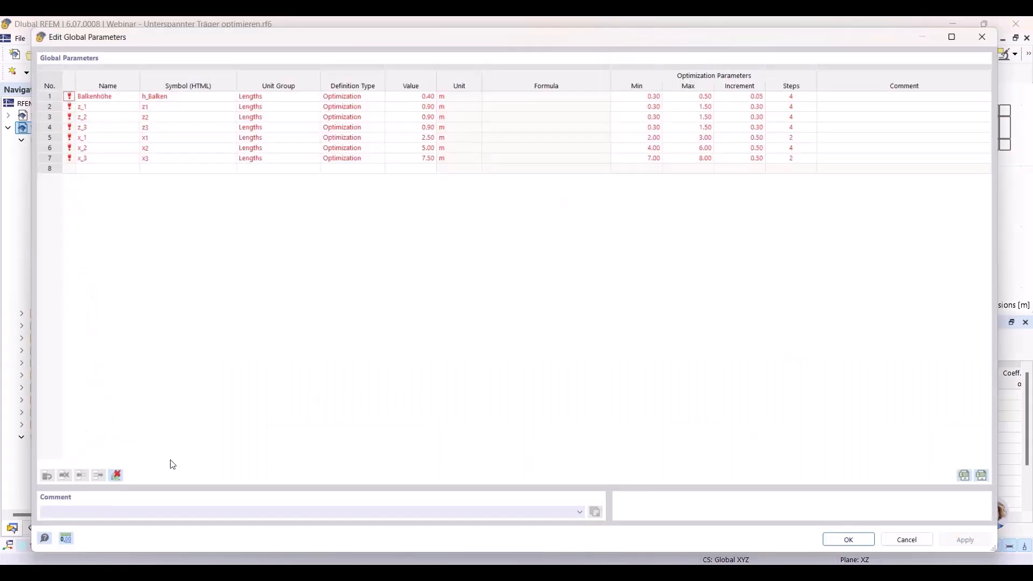
drag(15, 18, 162, 275)
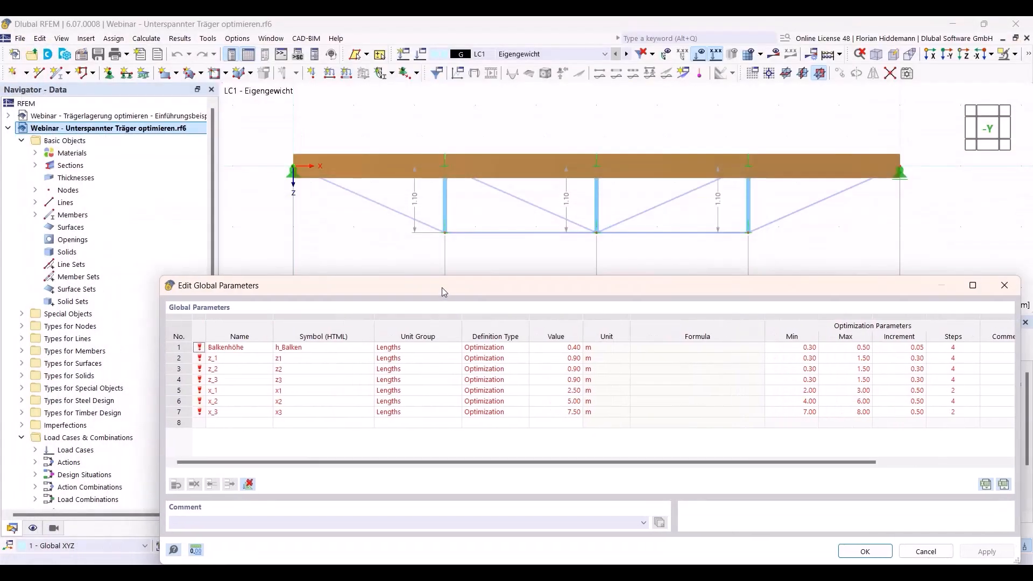
drag(443, 287, 382, 328)
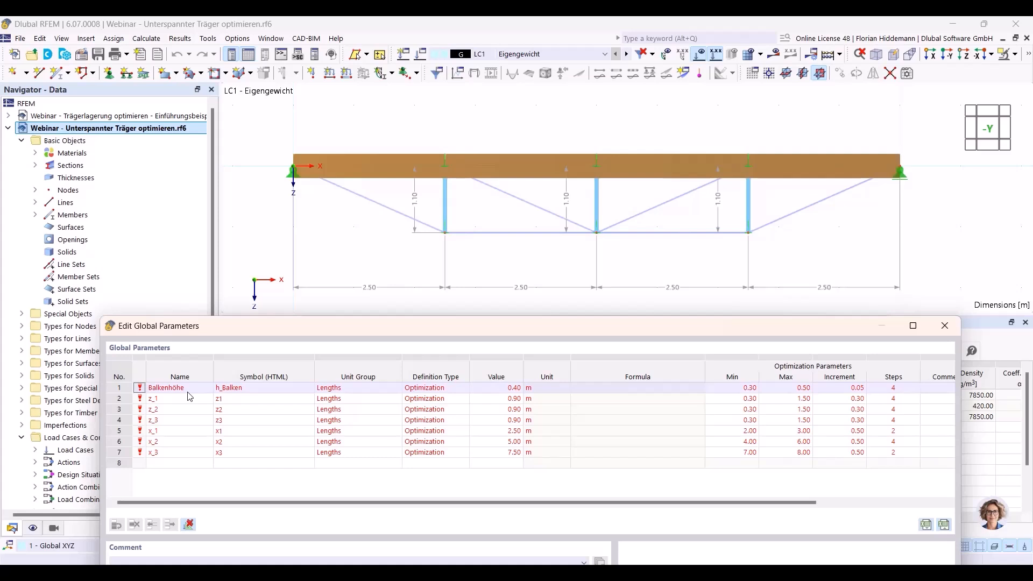
click(360, 161)
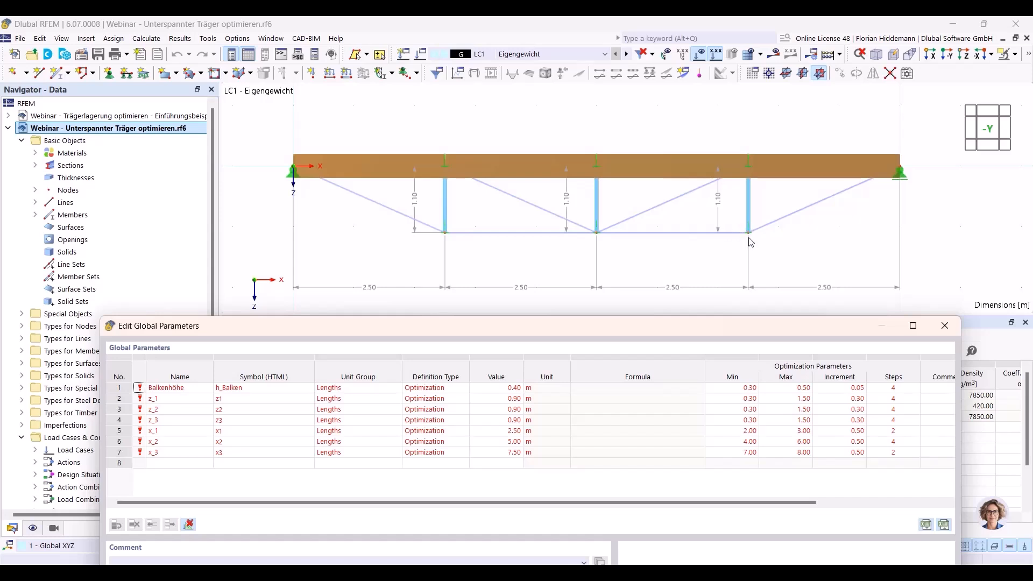
Set the value of the global parameter z_3 to 1.2 m and apply it to the model
drag(730, 326, 729, 309)
click(486, 408)
click(486, 407)
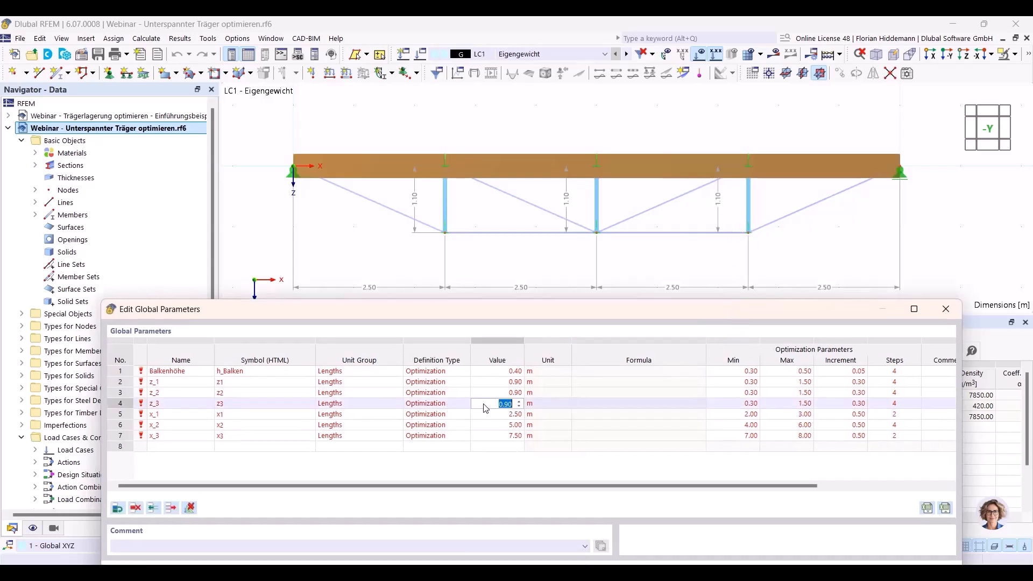
text(1.2)
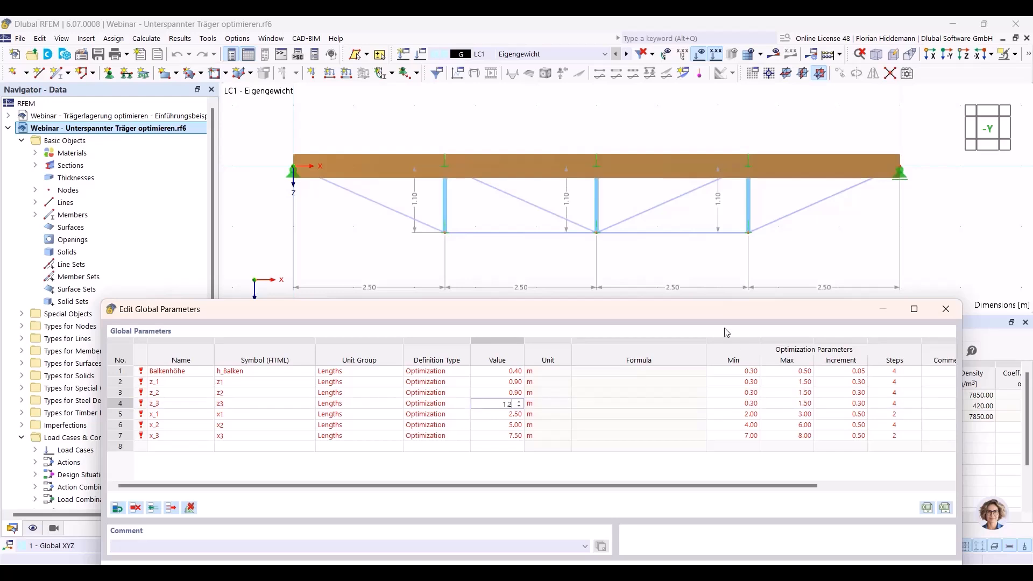
click(607, 479)
drag(662, 314, 697, 308)
click(907, 532)
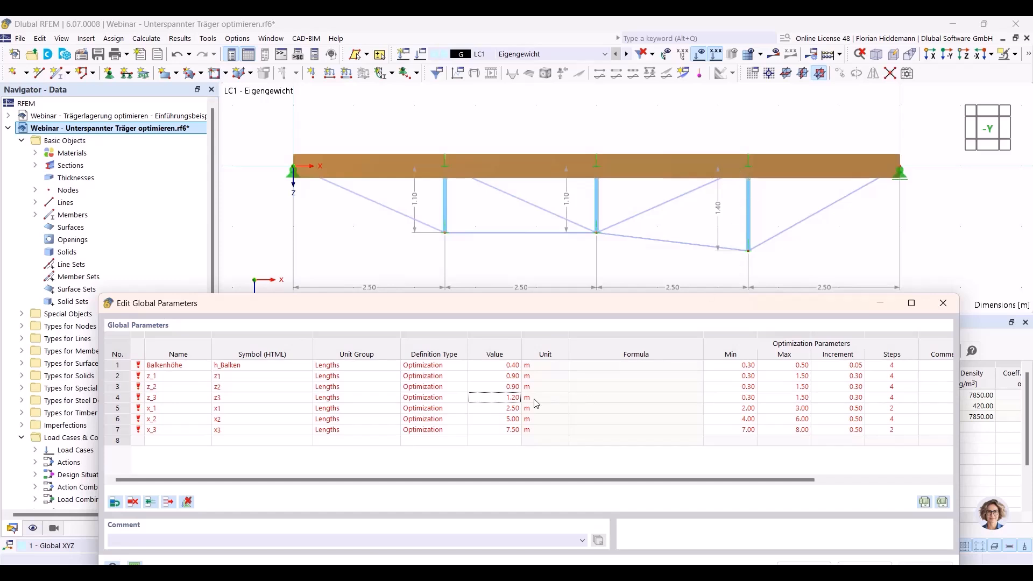
Set the value of the global parameter x_1 to 2 m and apply it, keeping the beam's dimensions visible
click(495, 410)
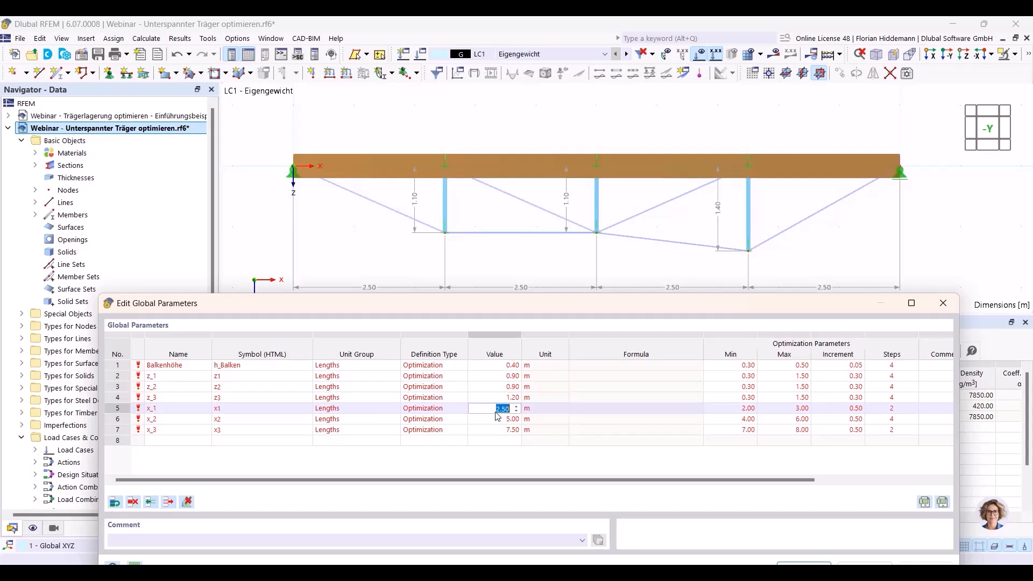
text(2)
key(Return)
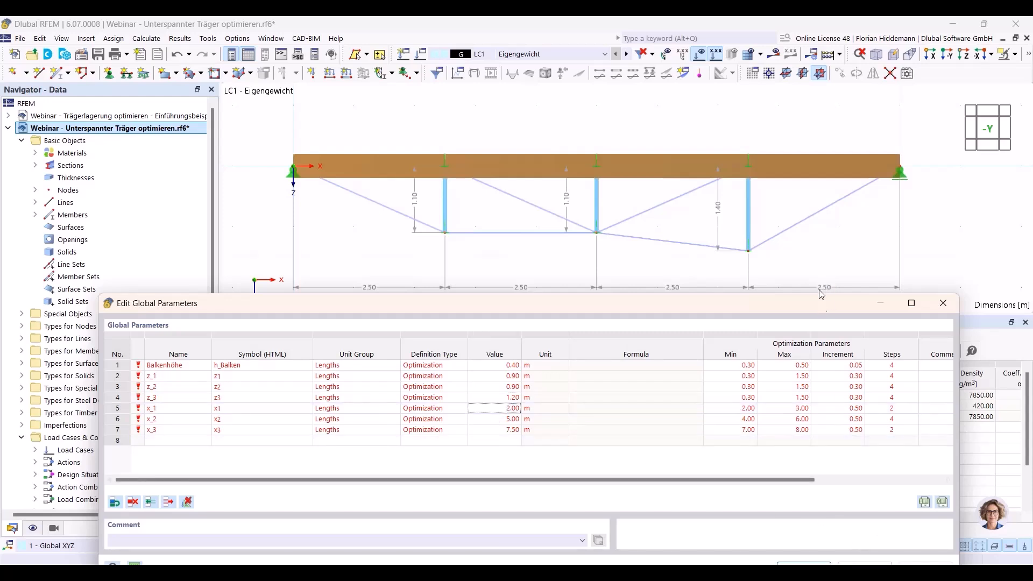
drag(823, 309, 820, 271)
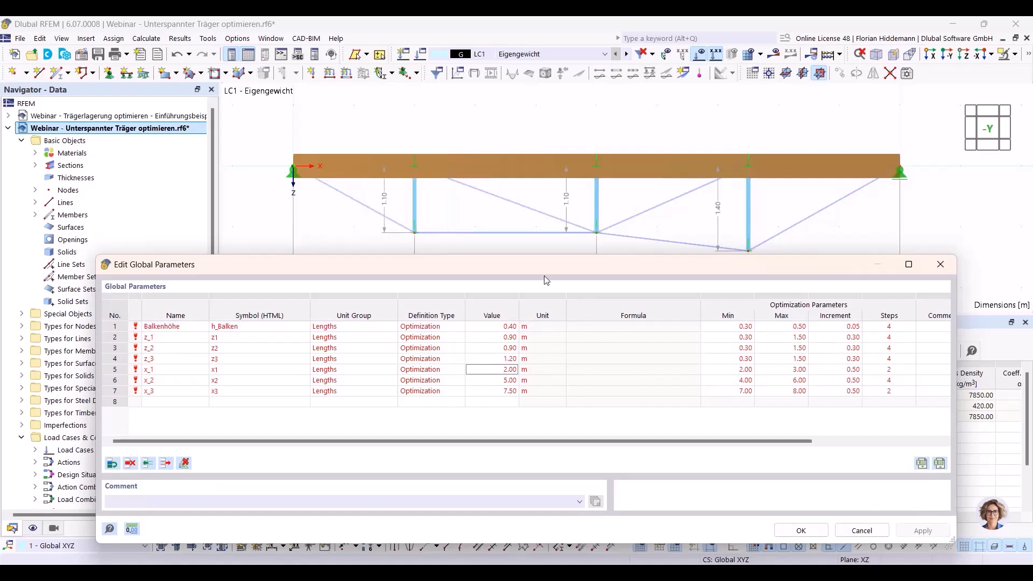
drag(537, 264, 530, 311)
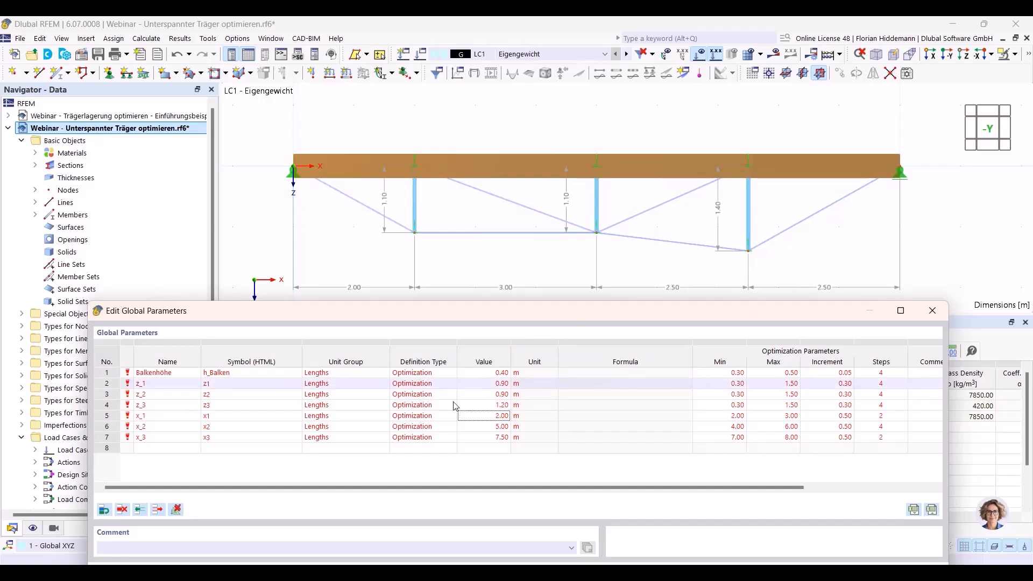
Set the value of the global parameter z_1 to 0.3 m and apply it to the model
double_click(492, 383)
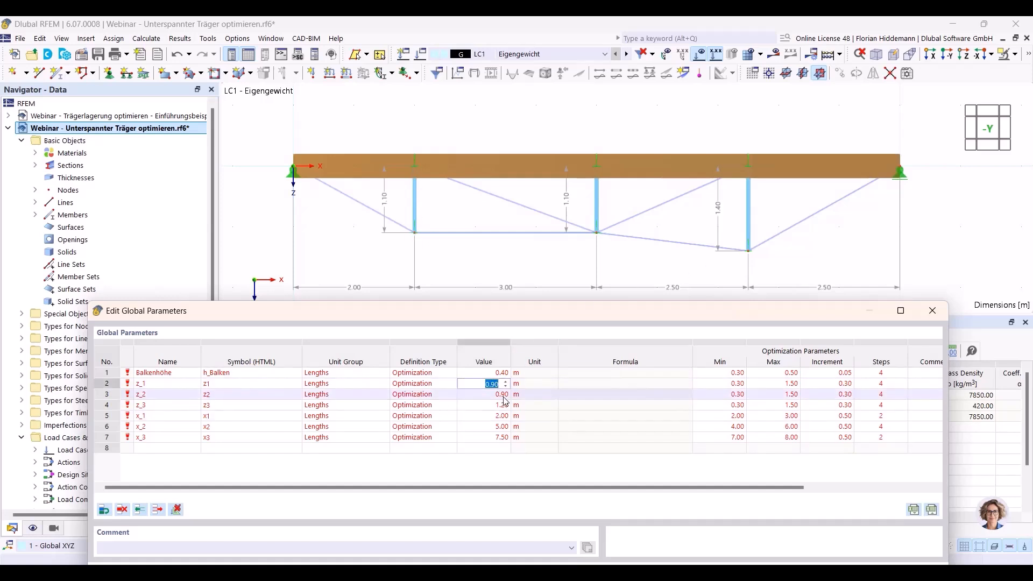
text(0.3)
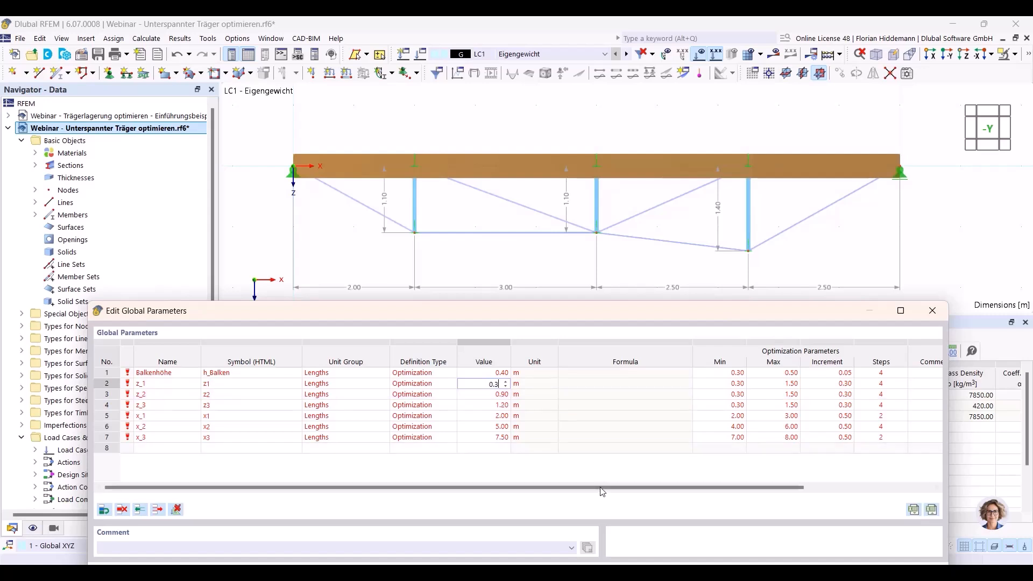
key(Return)
drag(803, 311, 801, 269)
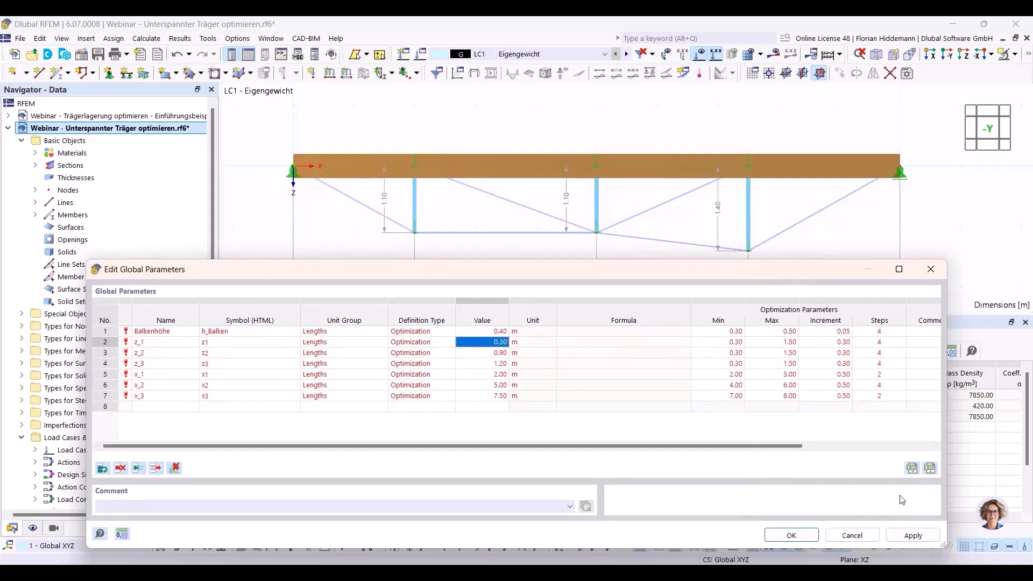
click(914, 535)
drag(622, 270, 650, 301)
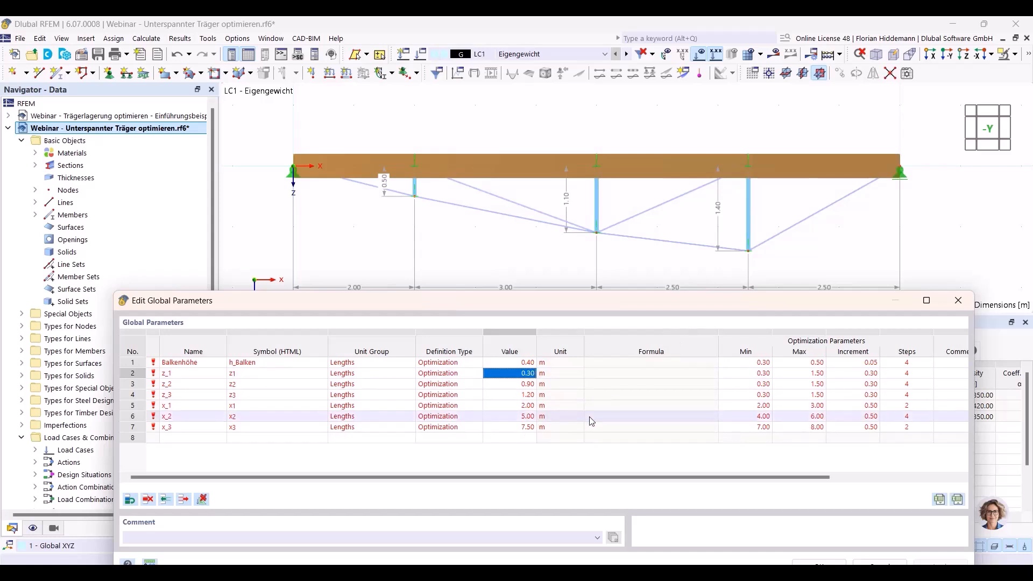
Set the global parameters z_1 and z_3 to 0.9 m and x_1 to 2.5 m, and confirm the parameters
click(519, 376)
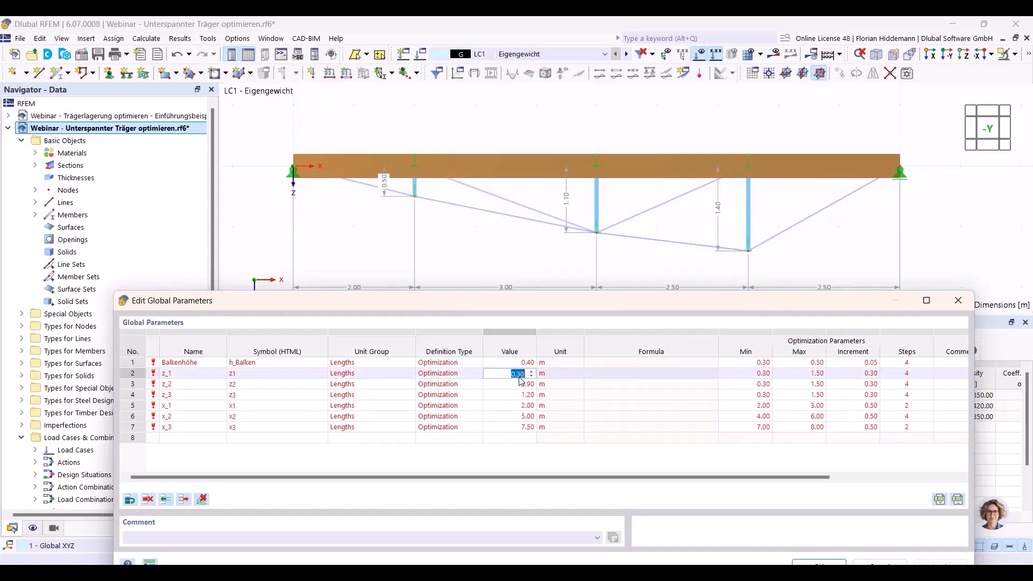
text(0.9)
click(522, 395)
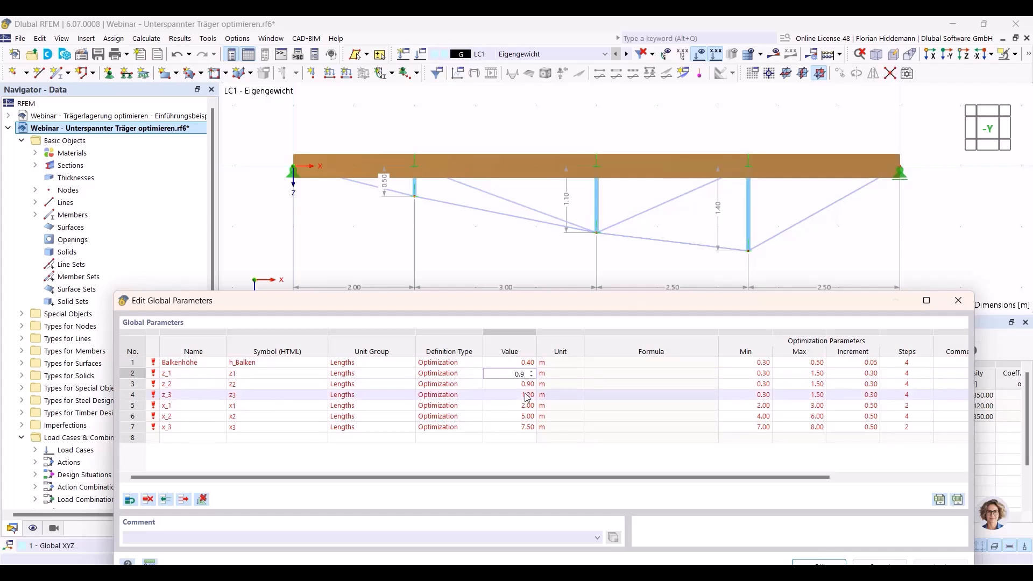
text(0.9)
key(Return)
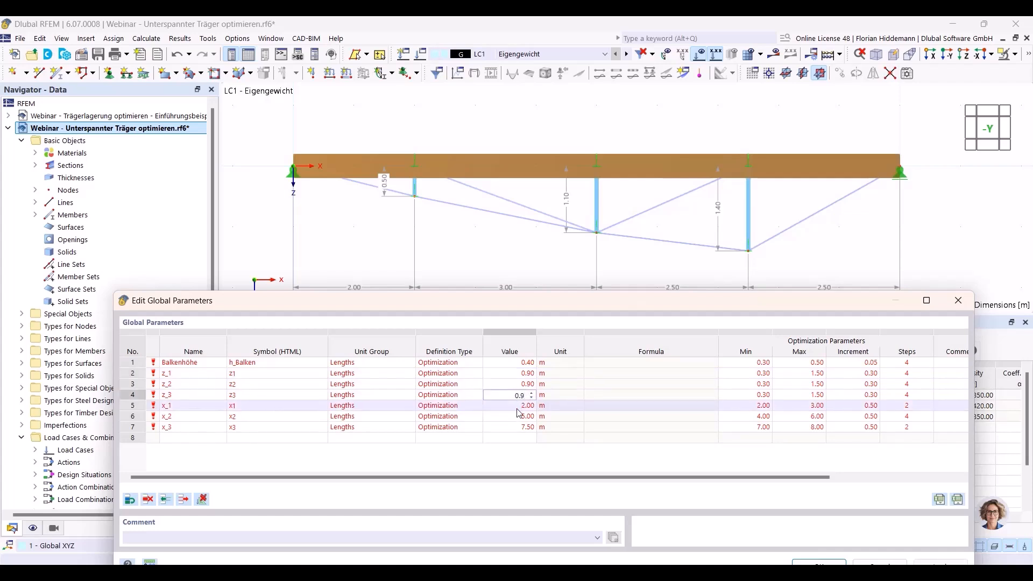
text(2)
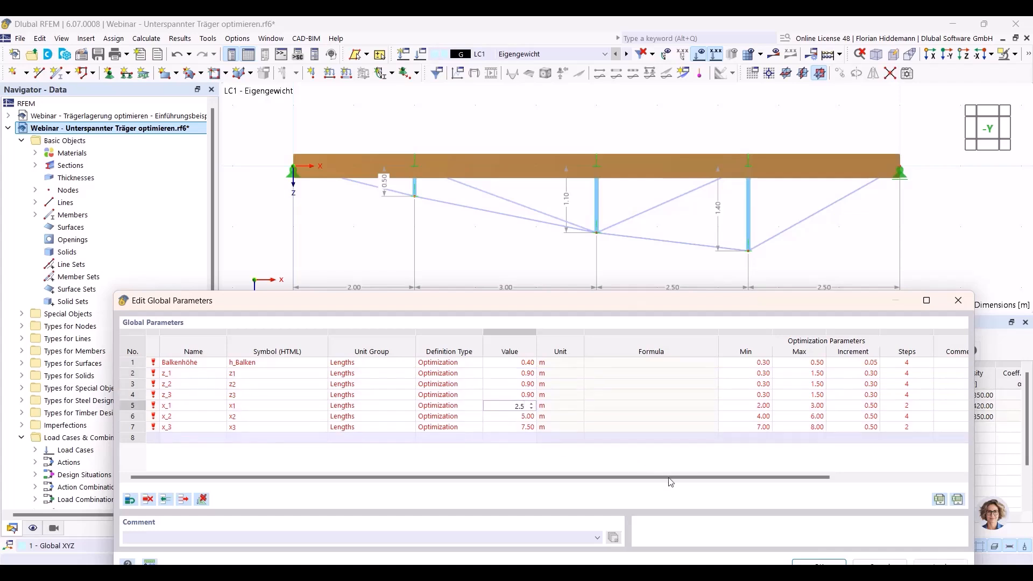
double_click(744, 304)
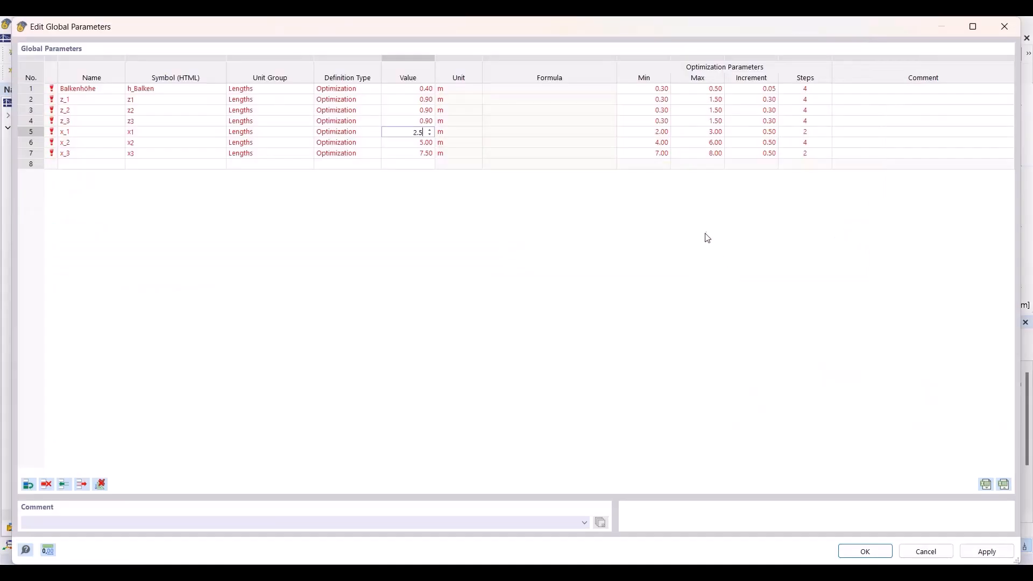
click(980, 559)
click(860, 551)
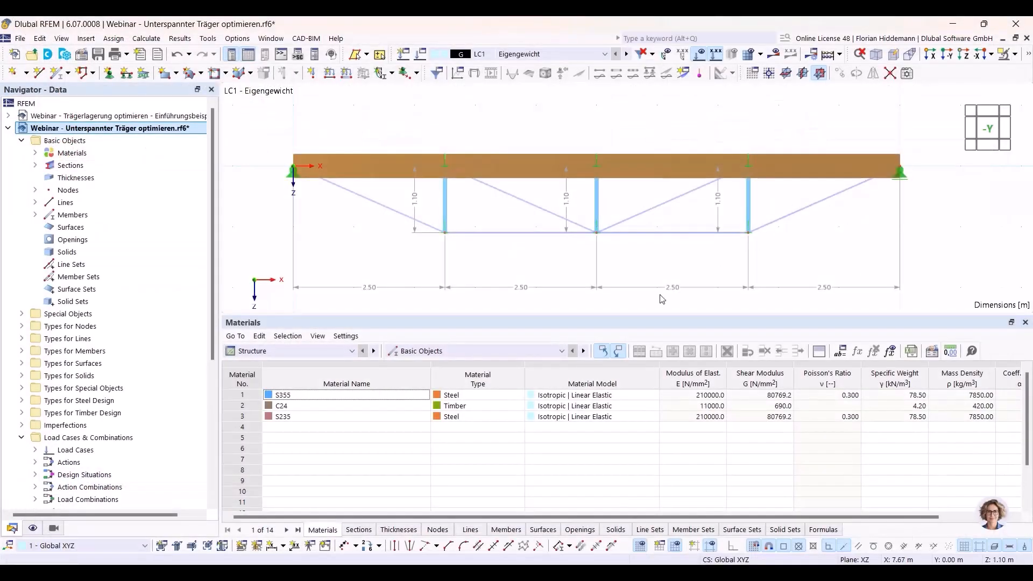
scroll(926, 227, down, 1)
middle_drag(945, 221, 747, 123)
scroll(655, 133, up, 1)
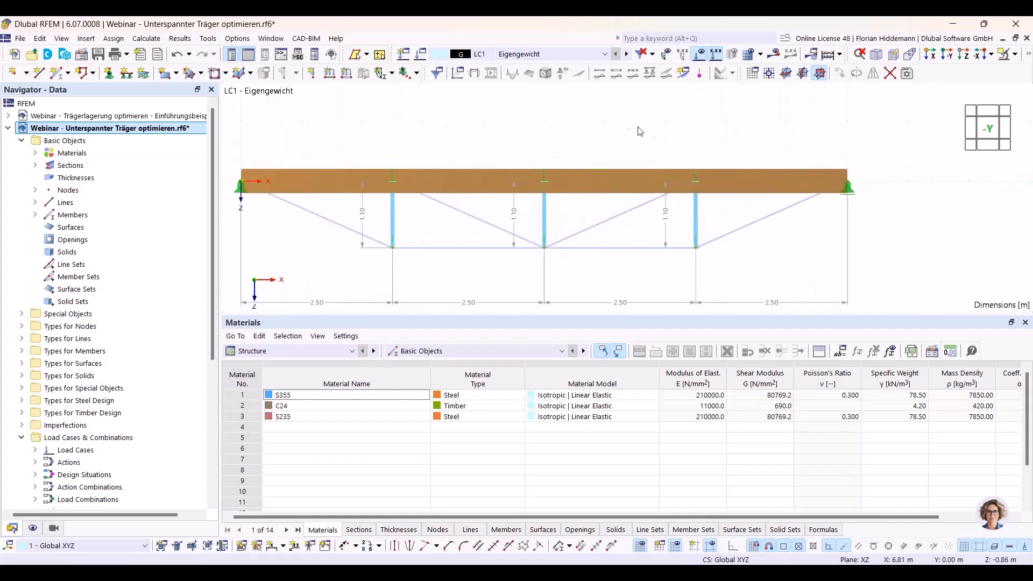
middle_drag(558, 134, 580, 124)
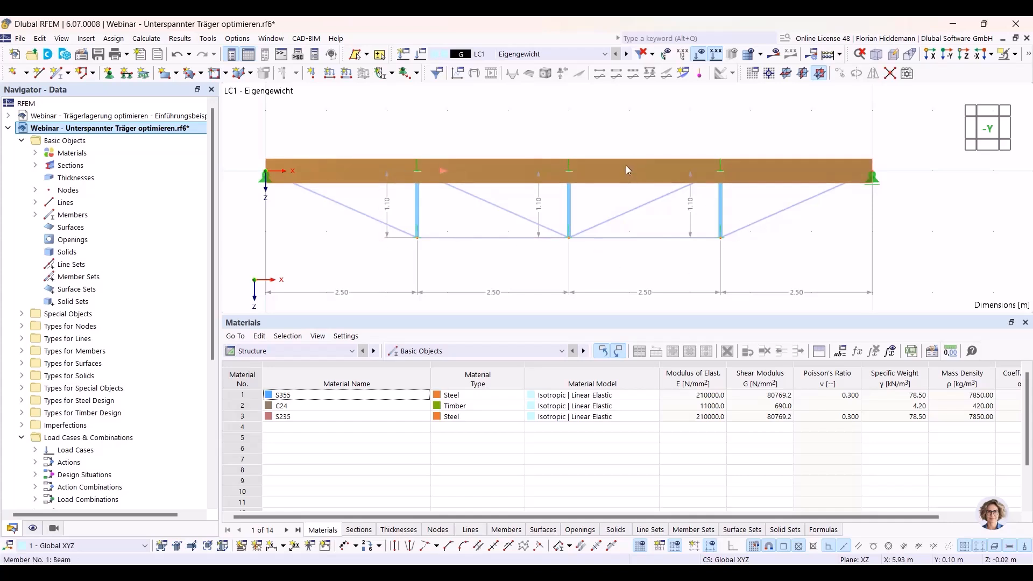
Examine the imposed loads on the underspanned beam in load cases LC2 Nutzlast A and LC3 Nutzlast B
scroll(538, 56, down, 1)
scroll(871, 175, down, 4)
middle_drag(873, 172, 754, 211)
scroll(783, 196, up, 1)
middle_drag(795, 185, 818, 177)
scroll(550, 57, down, 1)
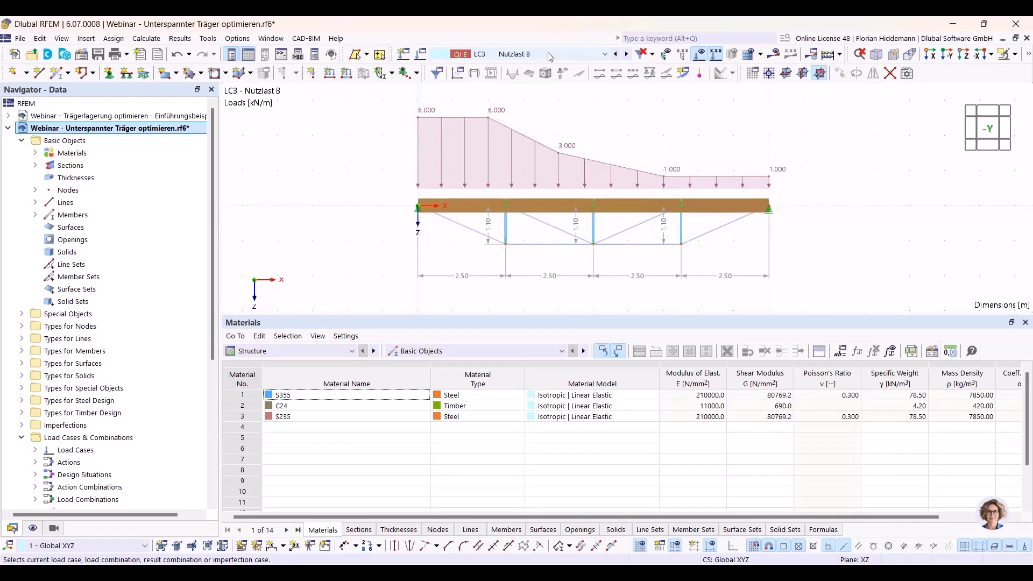
scroll(549, 56, up, 1)
middle_drag(885, 168, 855, 153)
scroll(752, 158, up, 1)
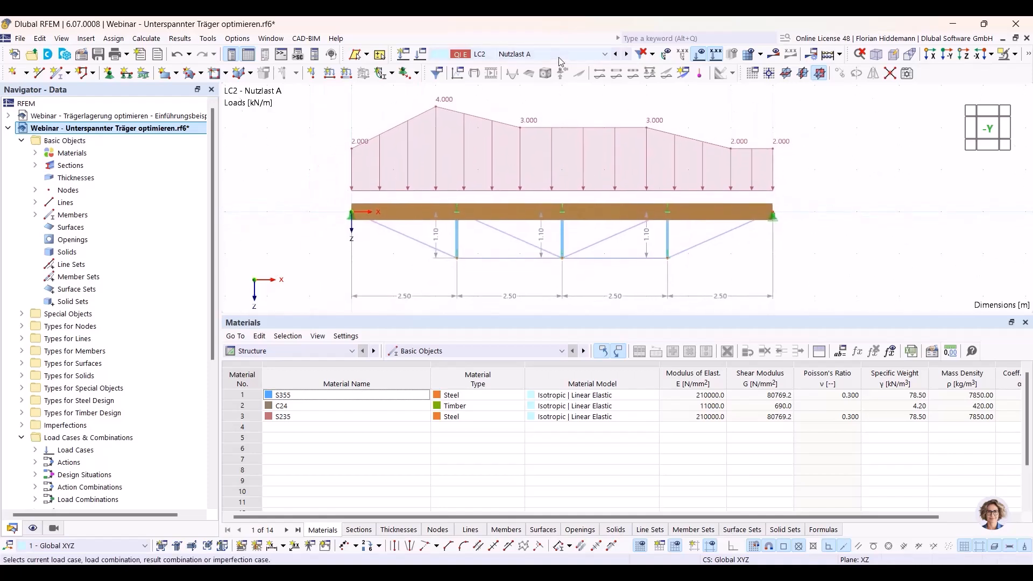
Review the model's load cases, actions, design situations, action combinations and load combinations, starting from design situation DS4
scroll(560, 61, down, 2)
scroll(559, 60, down, 1)
scroll(559, 60, up, 1)
scroll(559, 61, down, 3)
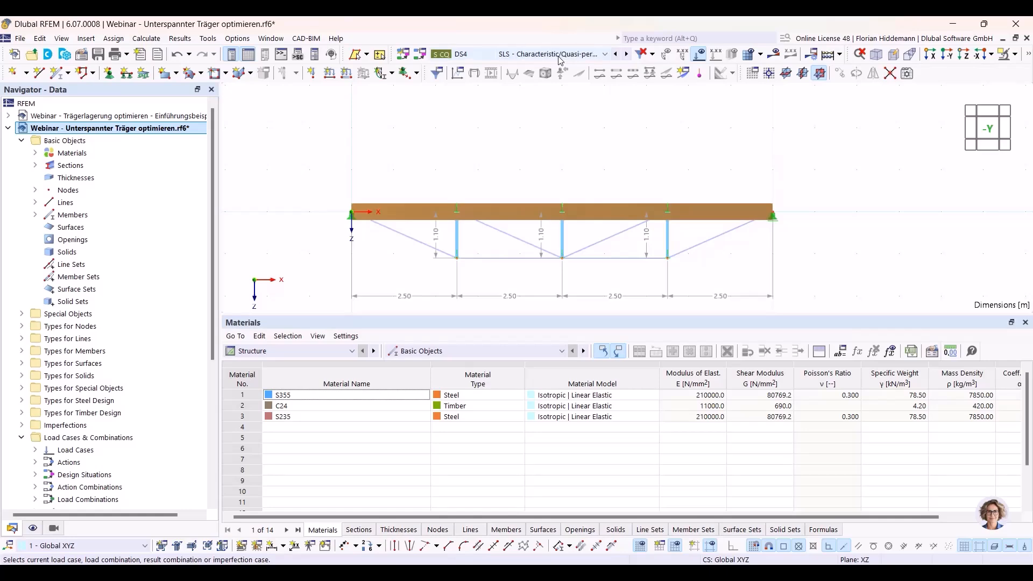
click(421, 54)
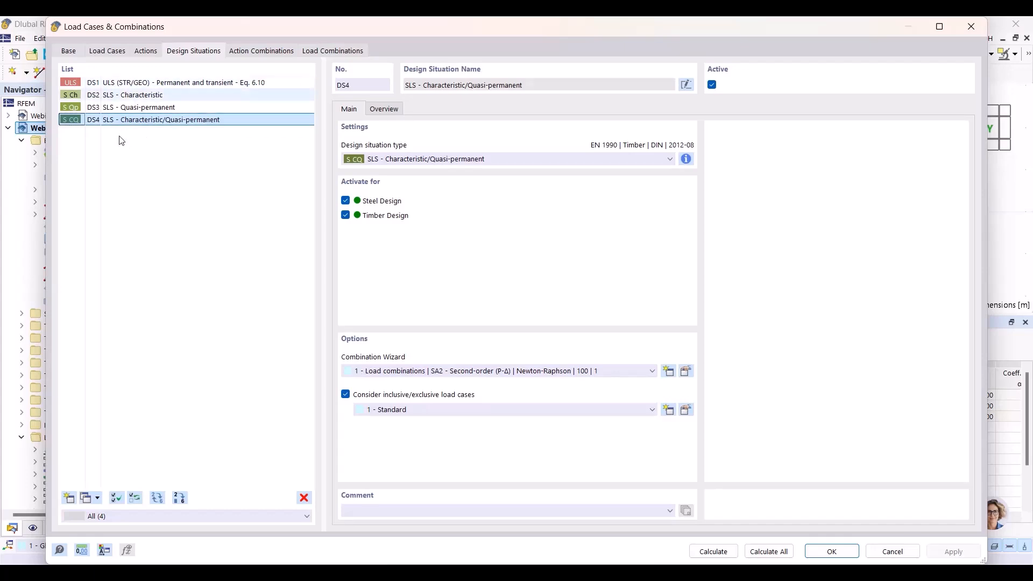
click(147, 52)
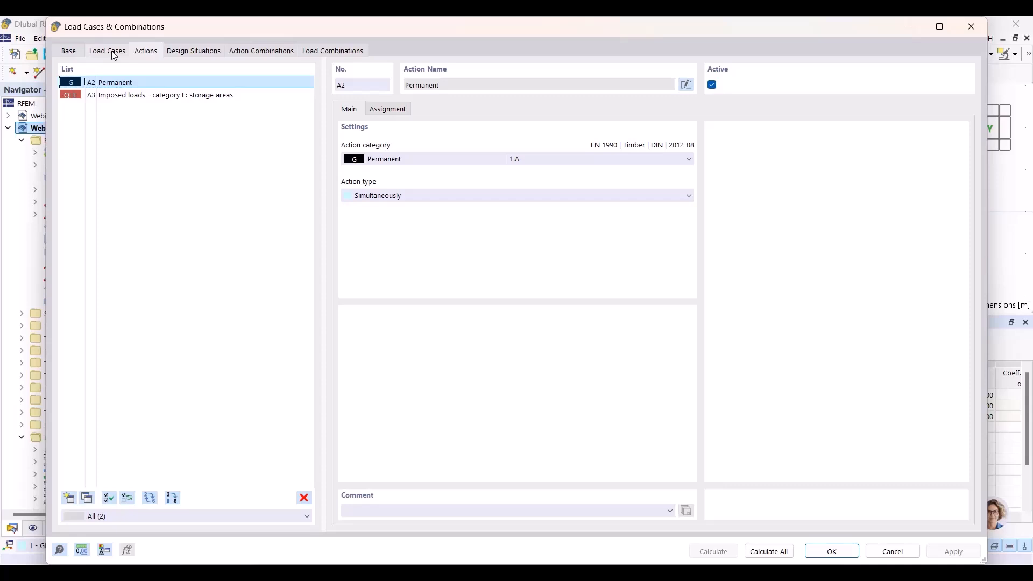
scroll(208, 52, up, 1)
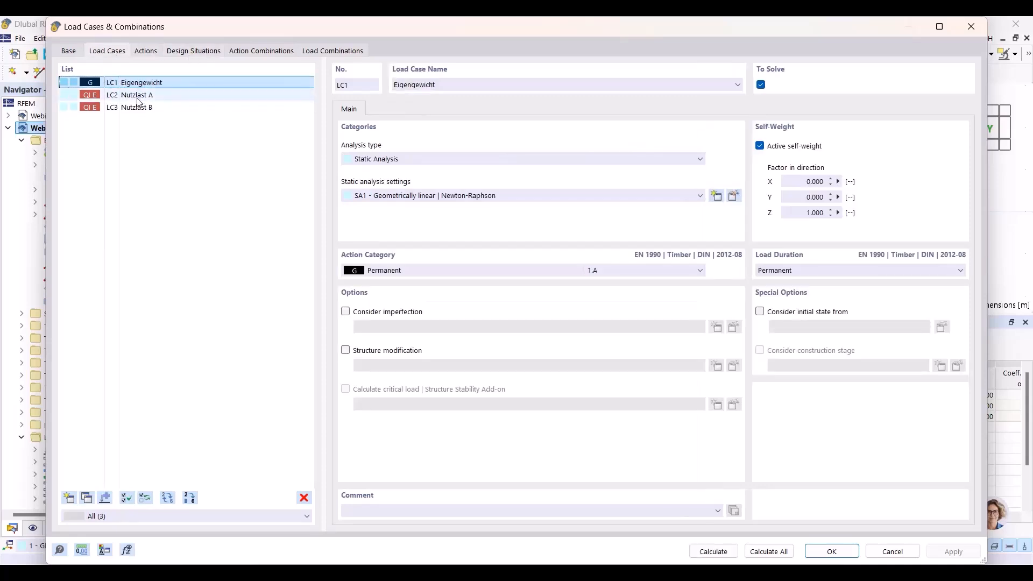
click(151, 52)
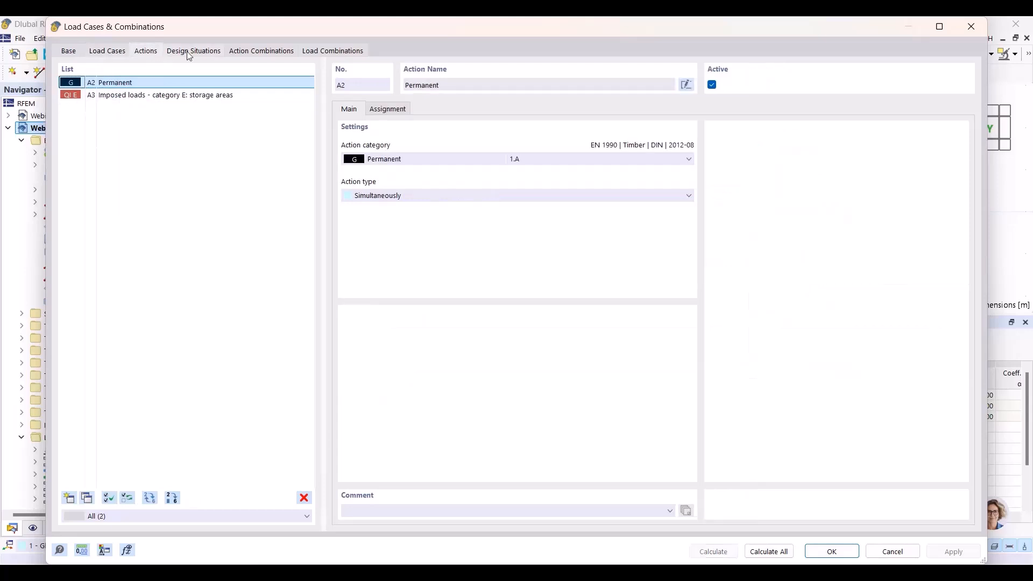
click(187, 51)
click(258, 52)
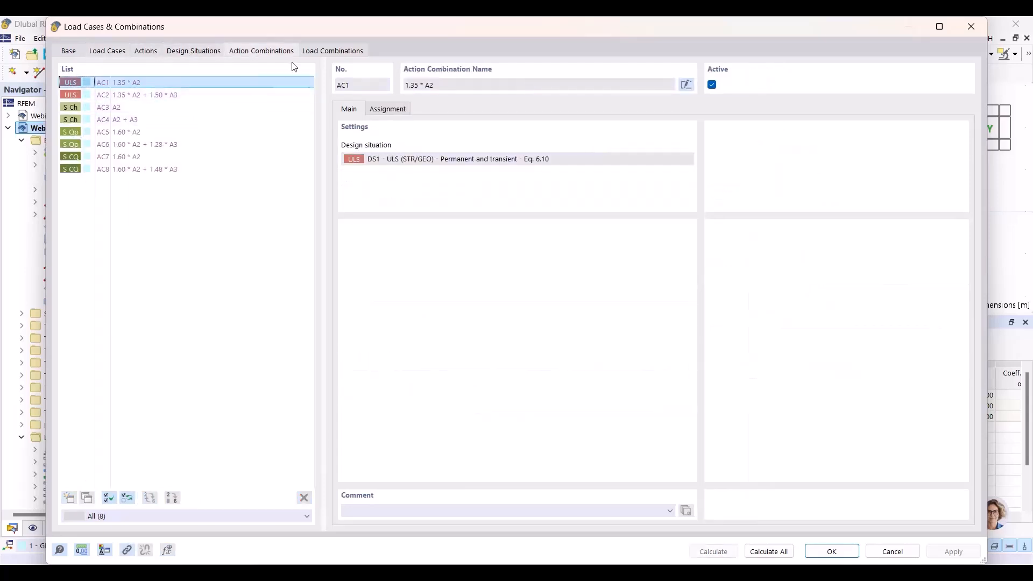
click(309, 52)
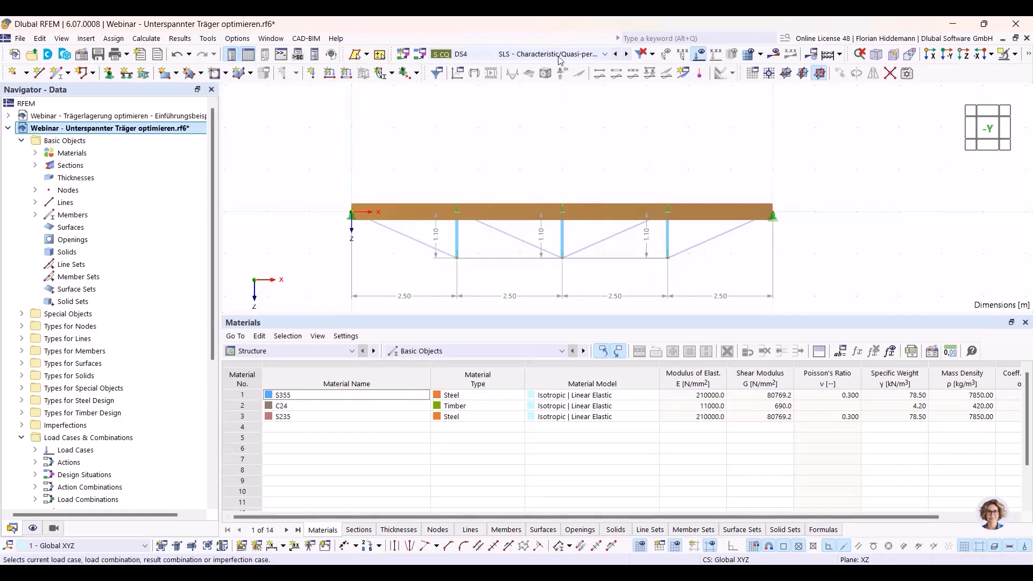
Compare the load distributions of LC3 Nutzlast B and LC2 Nutzlast A, keeping LC2 displayed in an enlarged model view
scroll(536, 55, up, 3)
scroll(536, 57, up, 1)
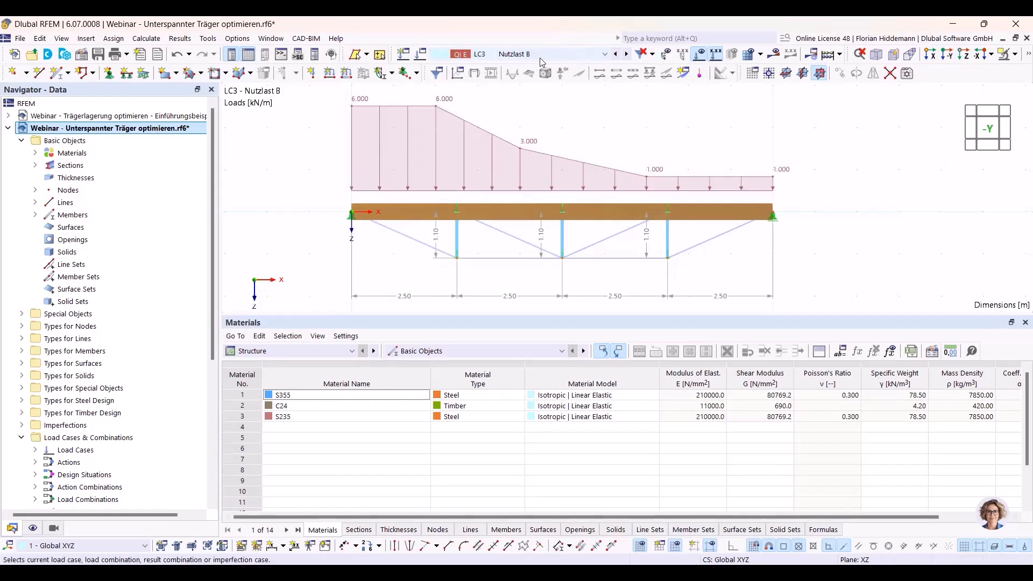
scroll(546, 58, up, 1)
scroll(545, 58, down, 1)
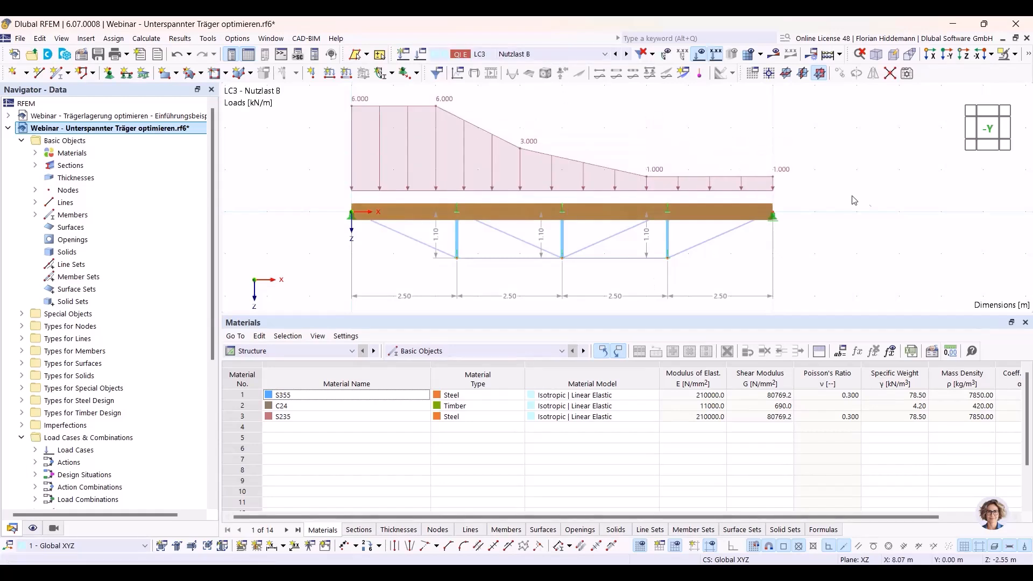
scroll(575, 60, up, 1)
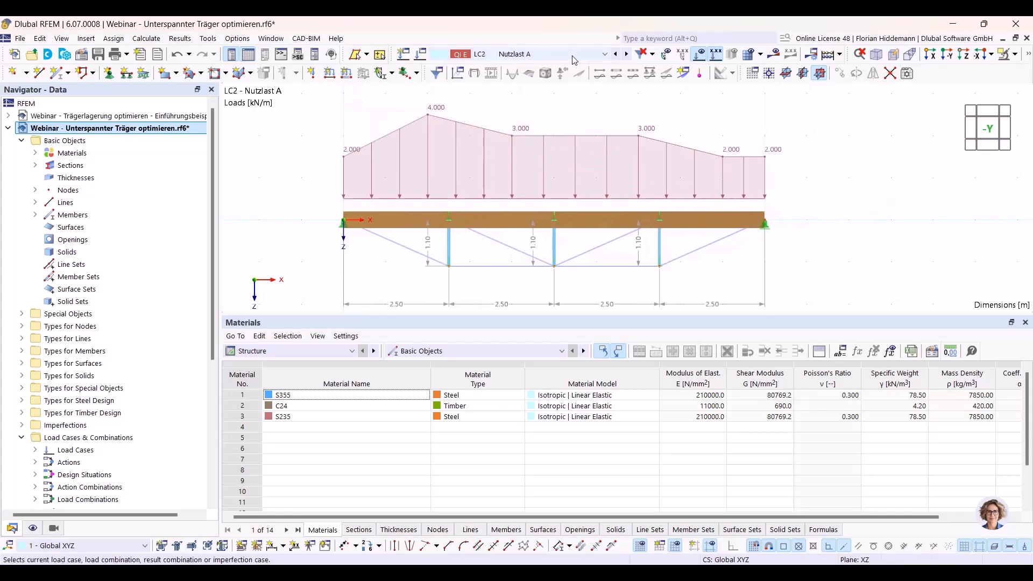
scroll(545, 58, down, 1)
scroll(545, 57, up, 1)
scroll(544, 54, down, 1)
scroll(544, 54, up, 1)
scroll(545, 55, down, 1)
scroll(544, 54, up, 1)
scroll(545, 58, down, 1)
scroll(546, 57, up, 1)
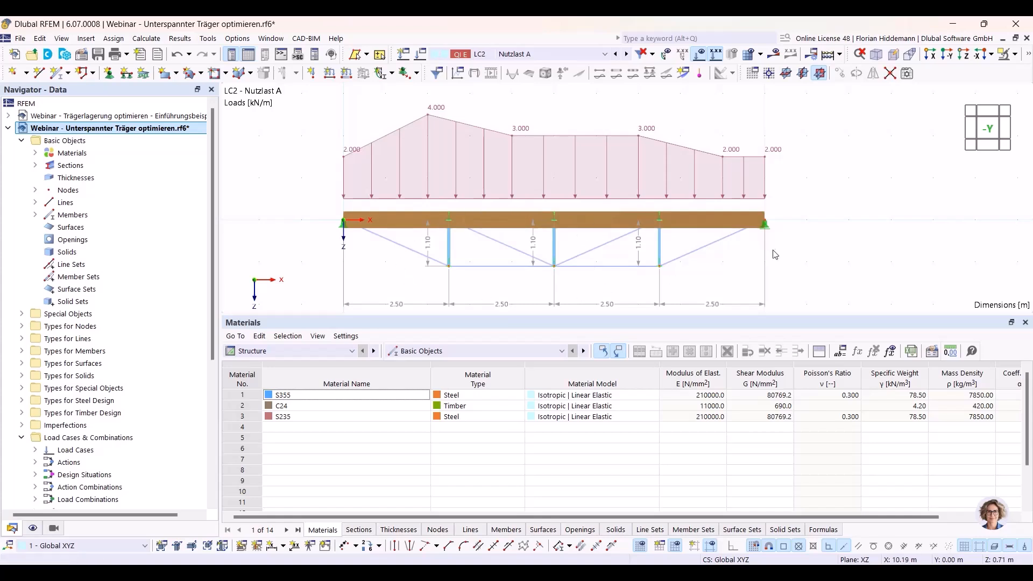
middle_drag(812, 229, 827, 218)
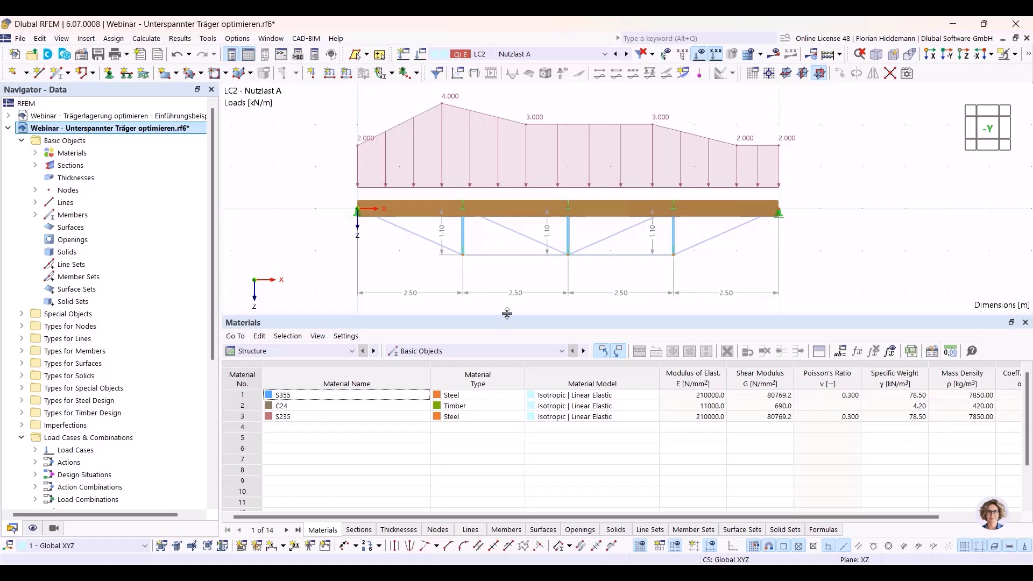
drag(506, 313, 506, 330)
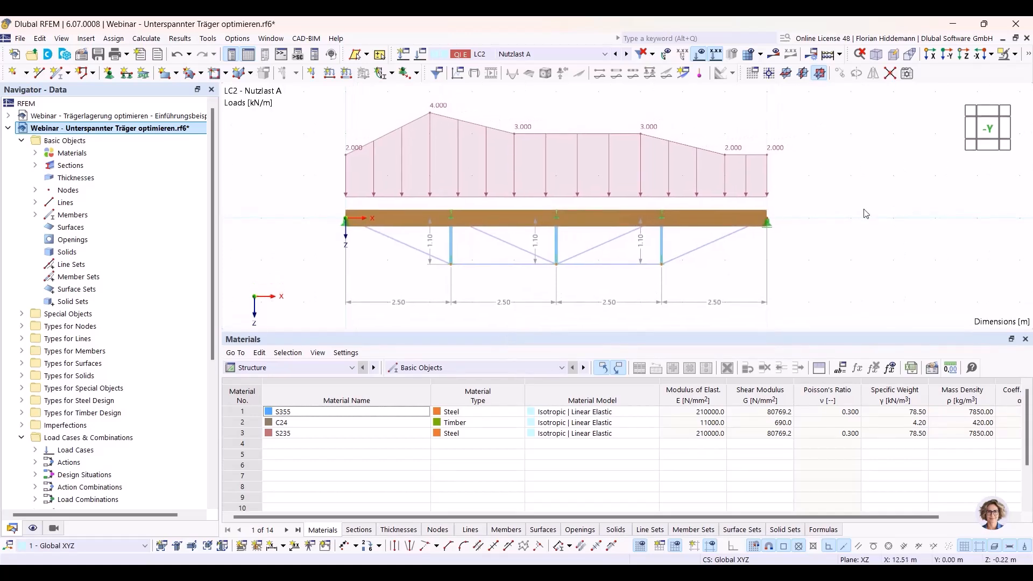
Activate the Optimization & Costs / CO2 Emission Estimation add-on in the model's base data
click(155, 40)
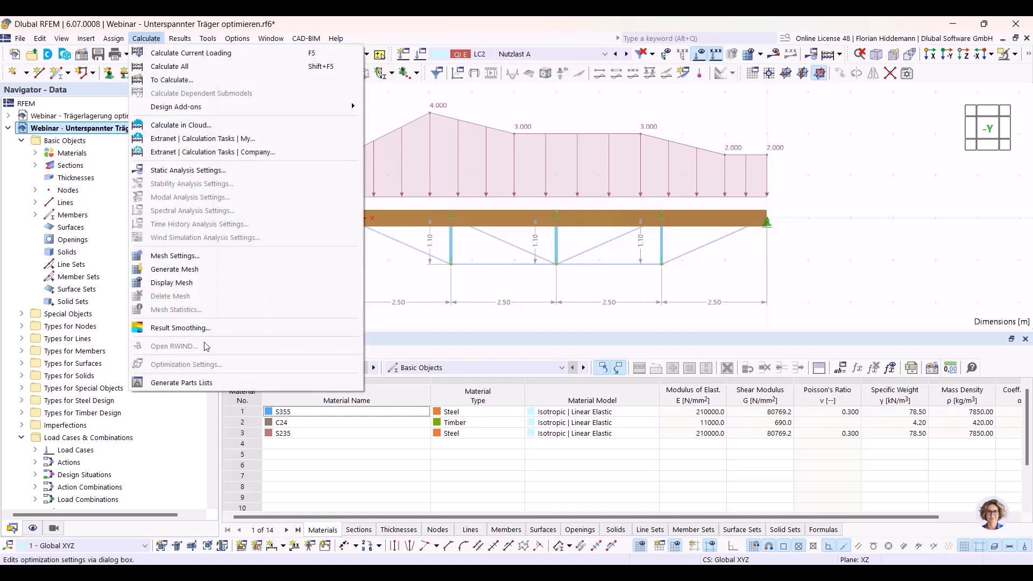
click(148, 39)
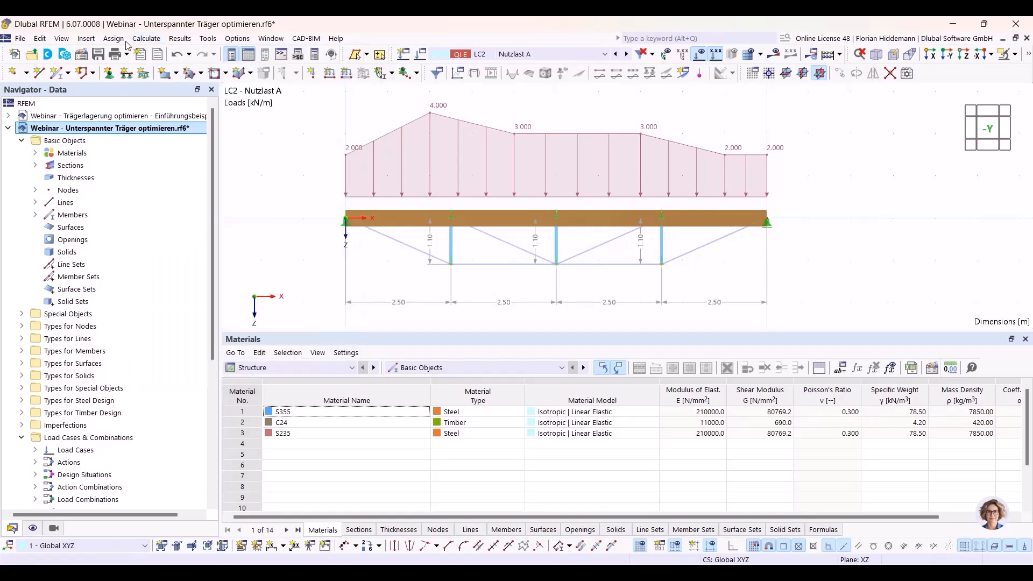
click(20, 39)
click(162, 383)
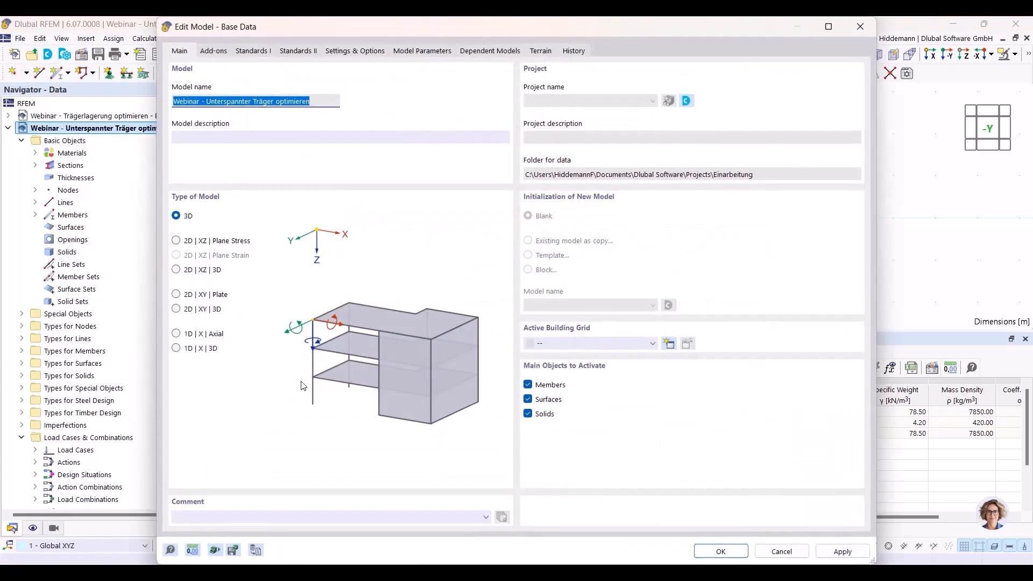
click(213, 52)
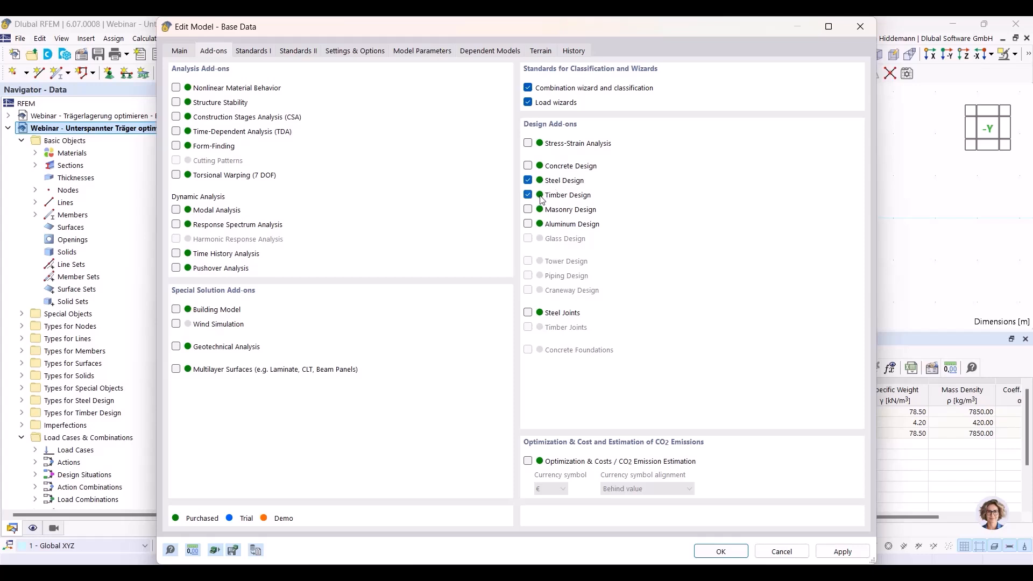
click(528, 462)
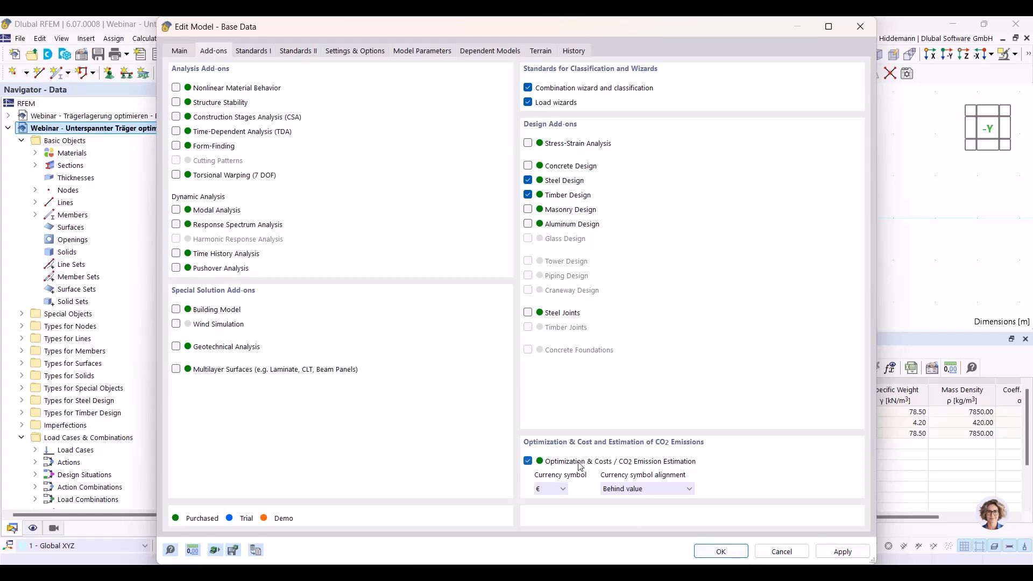
click(720, 553)
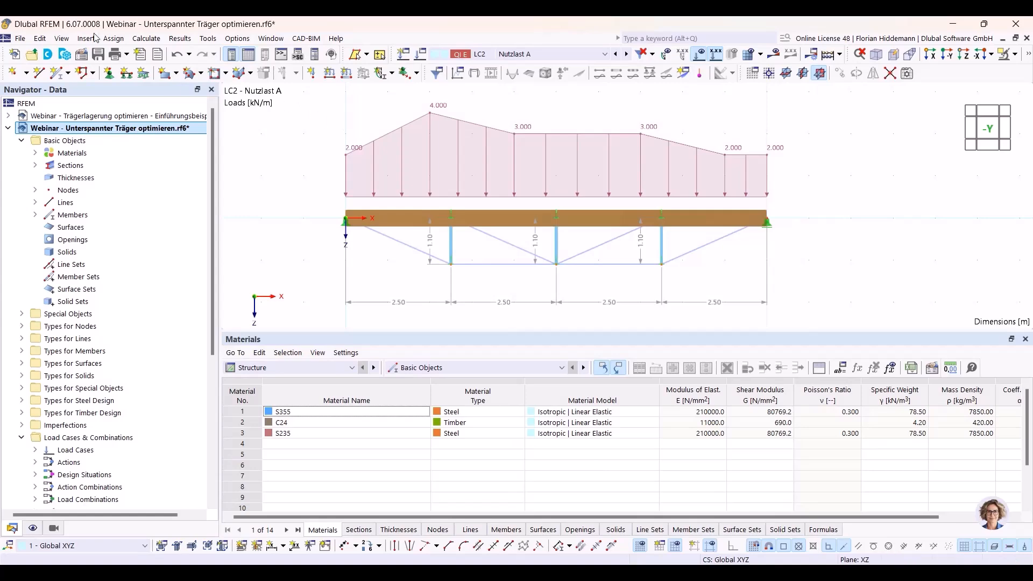
Open the optimization settings and use the Particle swarm optimizer with 2 % of mutations
click(146, 39)
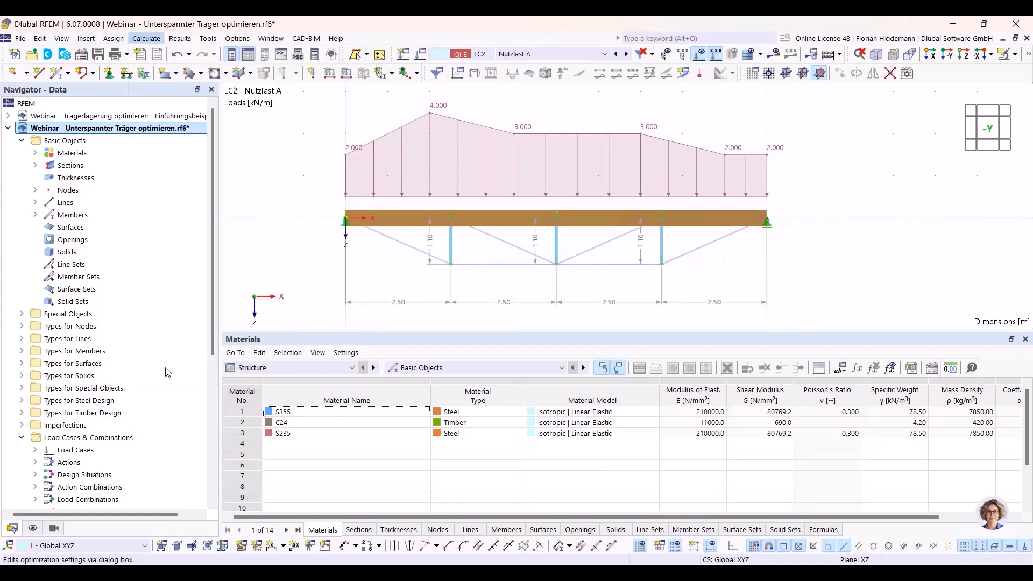
click(168, 365)
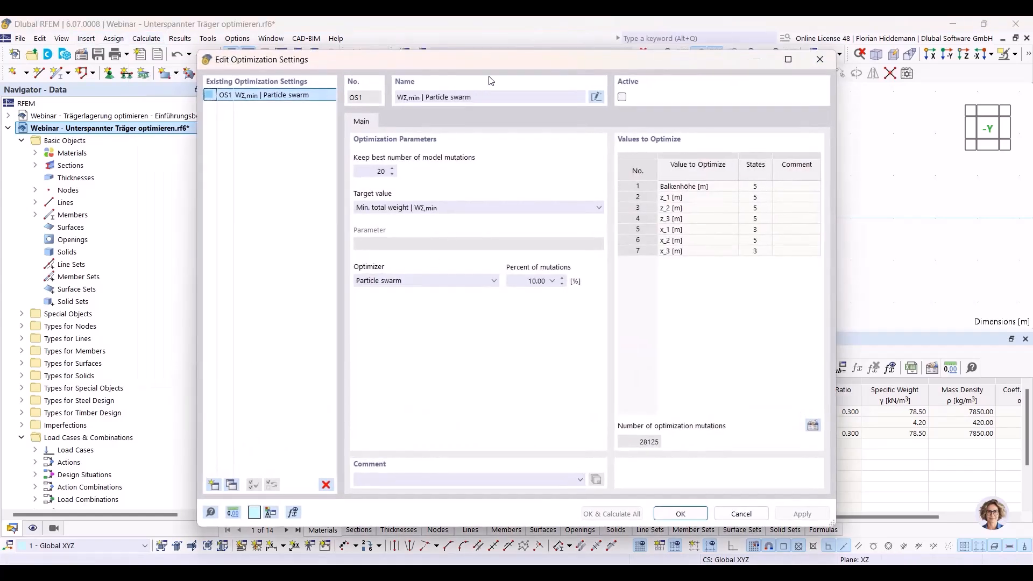
drag(503, 64, 513, 93)
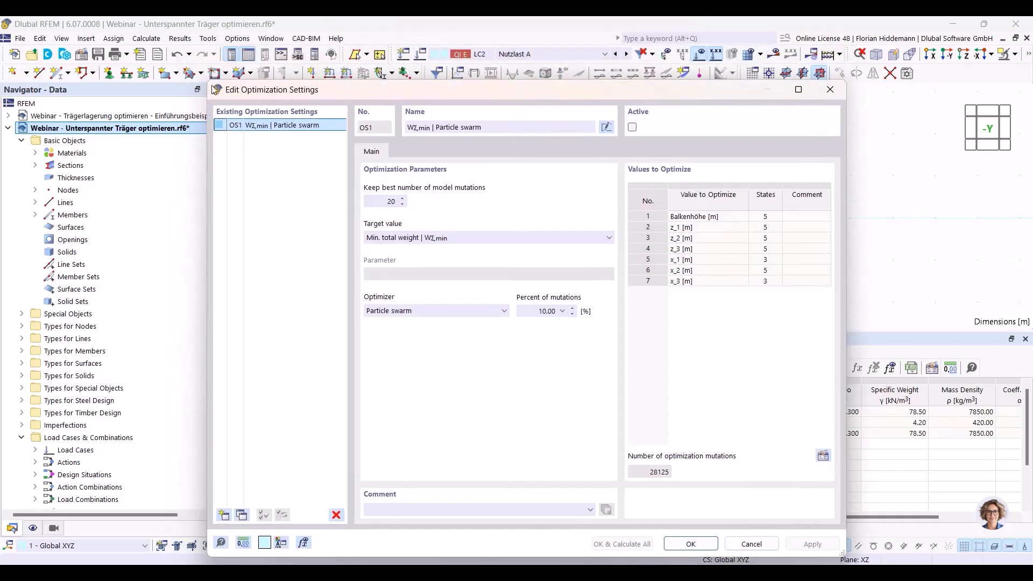
drag(216, 89, 215, 168)
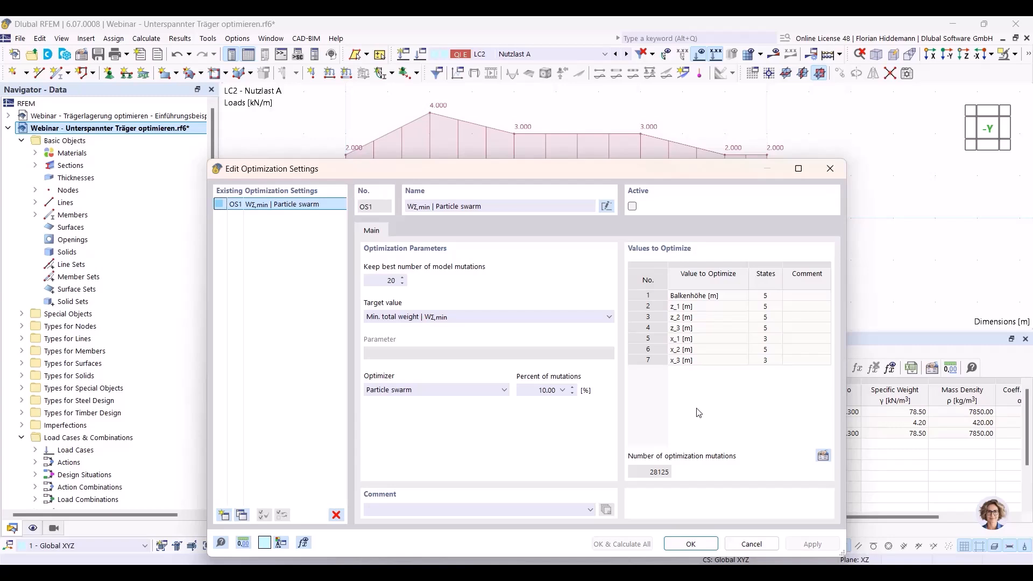
click(445, 389)
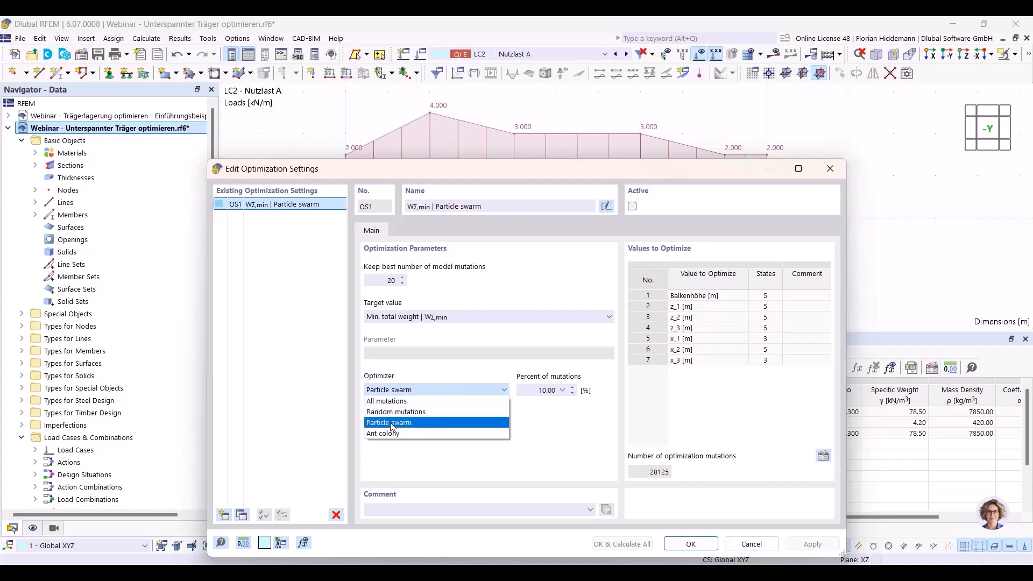
click(391, 423)
click(561, 390)
click(545, 419)
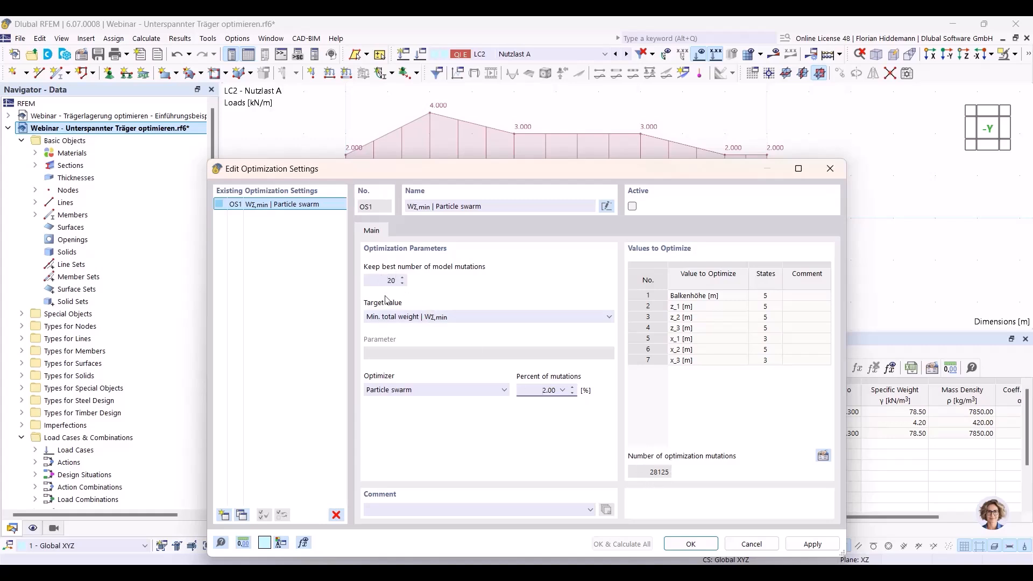
Set the optimization target value to Min. cost, leave the optimization setting inactive and confirm the settings
click(420, 318)
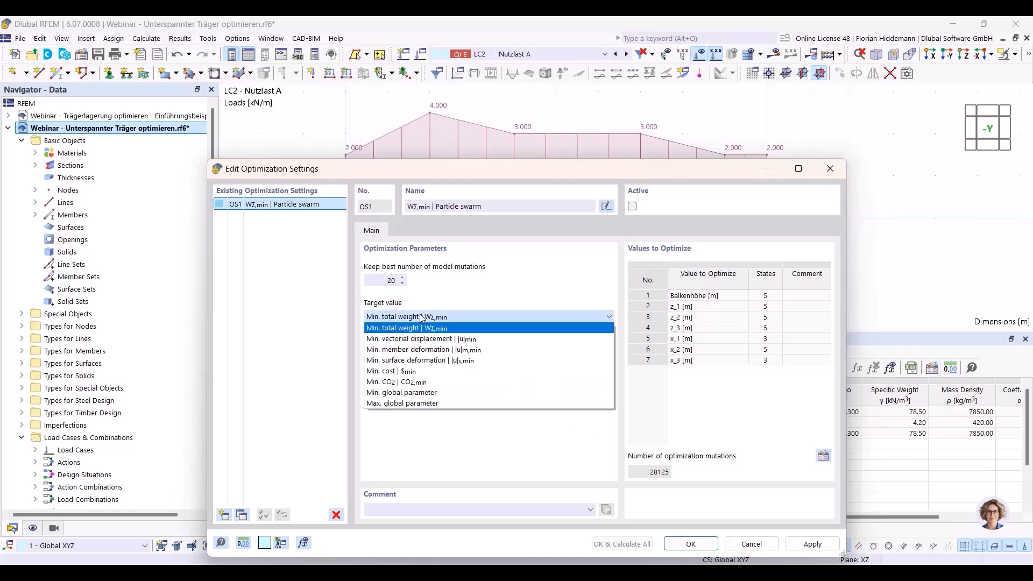
click(417, 371)
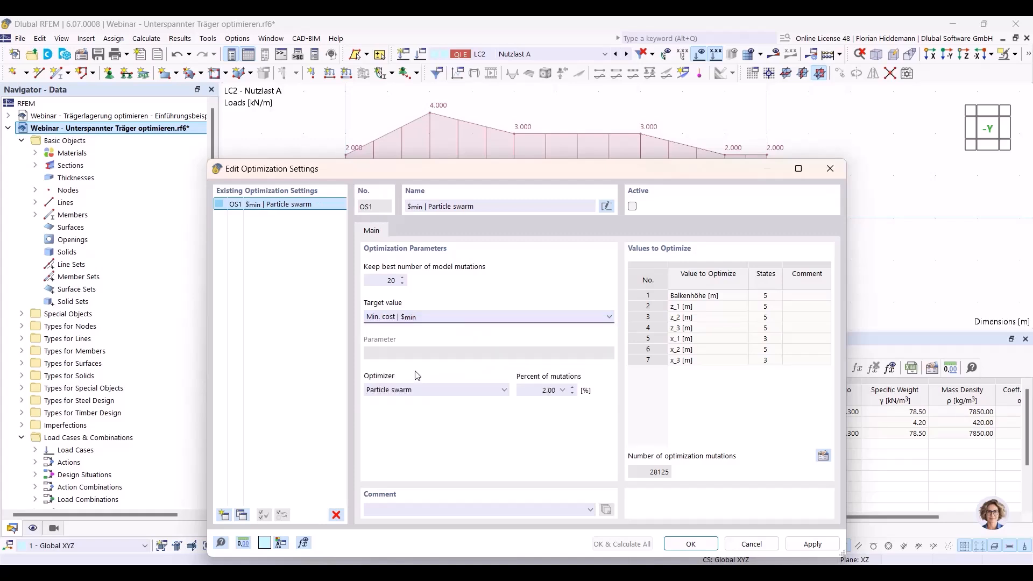
click(632, 207)
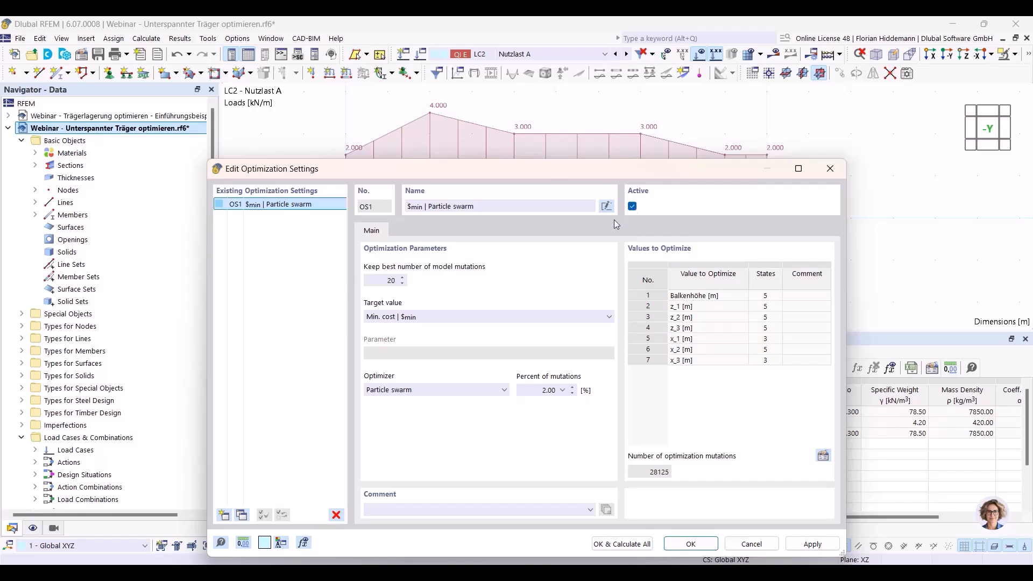
click(633, 207)
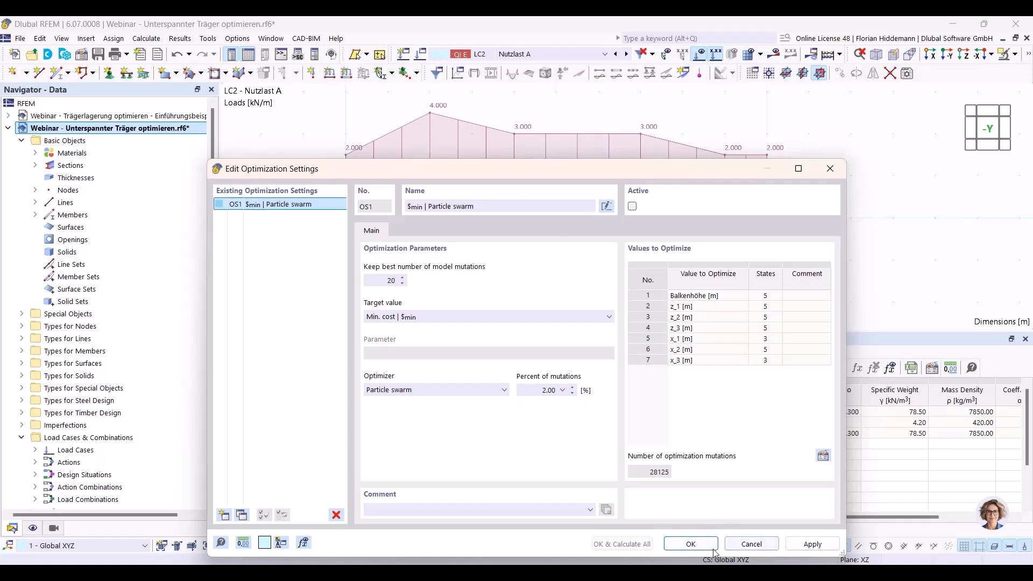
click(691, 543)
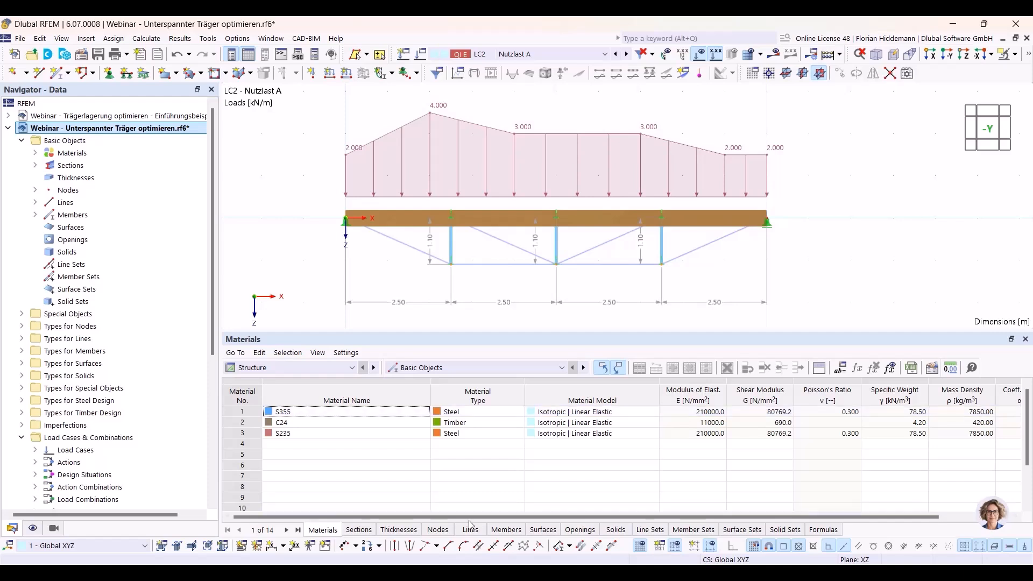
Open the S355 steel material for editing and activate its cost estimation
drag(469, 516, 655, 512)
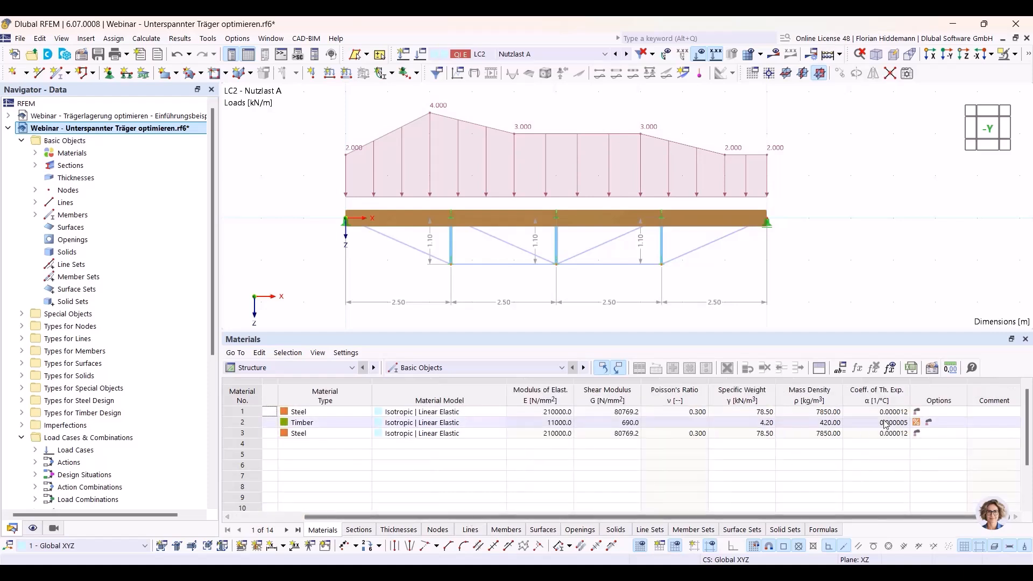
click(932, 413)
click(917, 412)
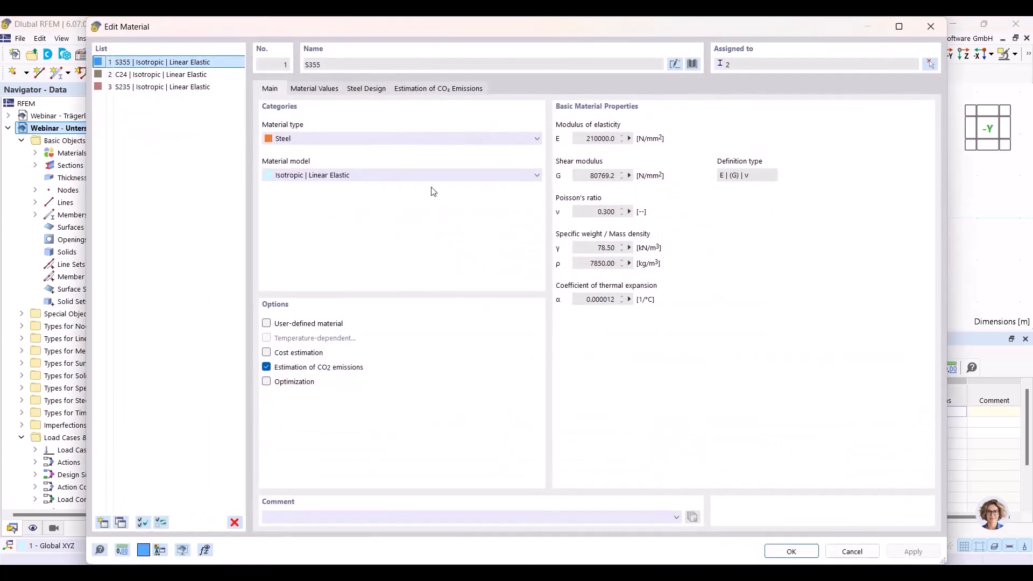
drag(264, 27, 265, 43)
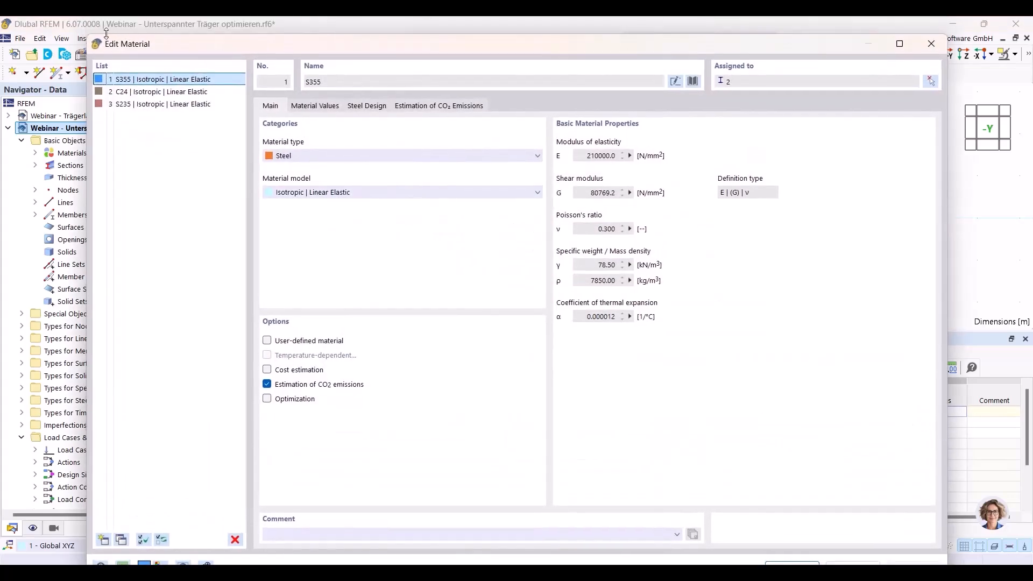
drag(222, 47, 225, 39)
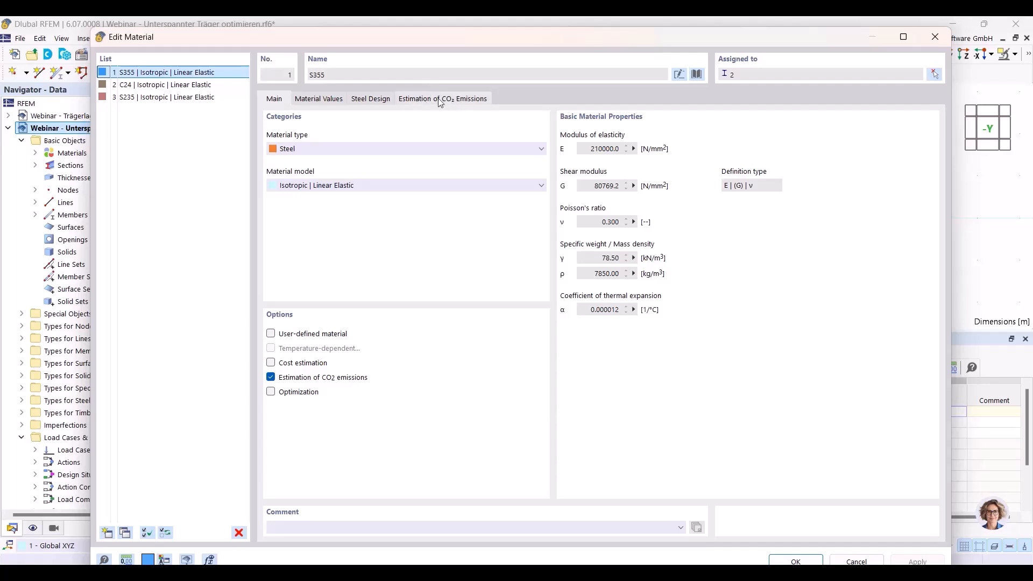
click(293, 368)
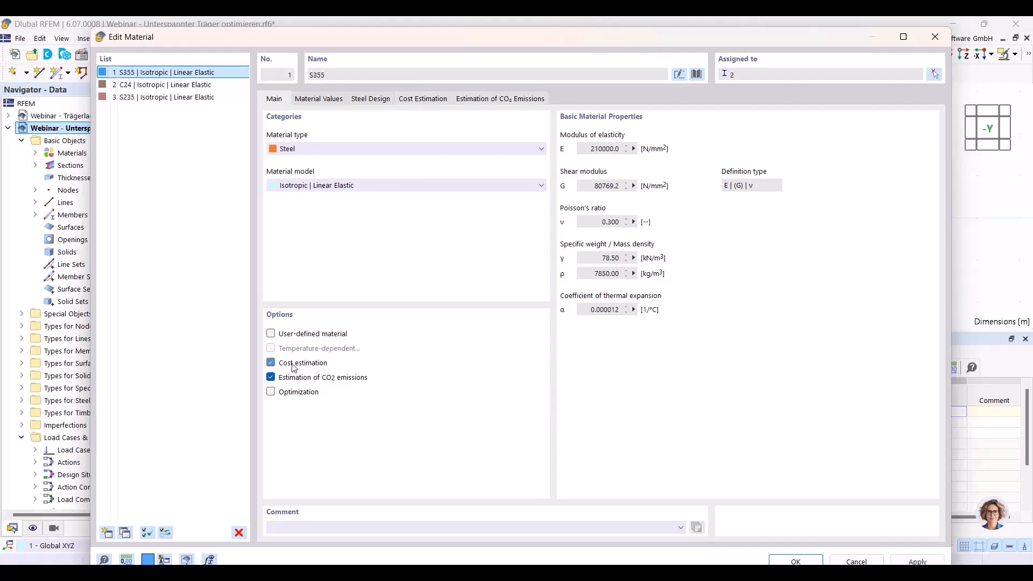
Set the S355 member cost by weight to 1500 €/ton and check the affected steel members in the model
click(418, 100)
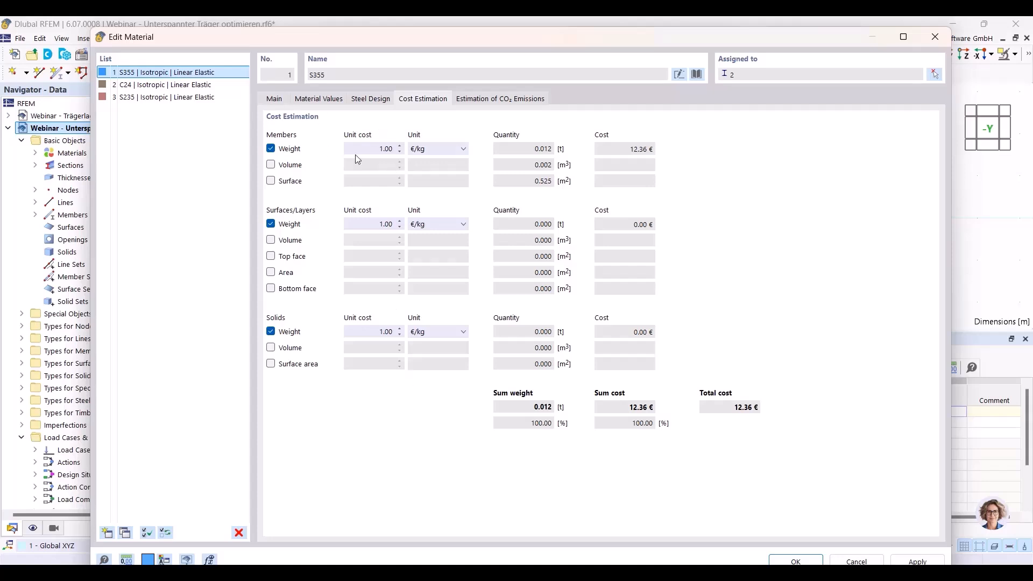
double_click(376, 148)
text(15)
click(440, 150)
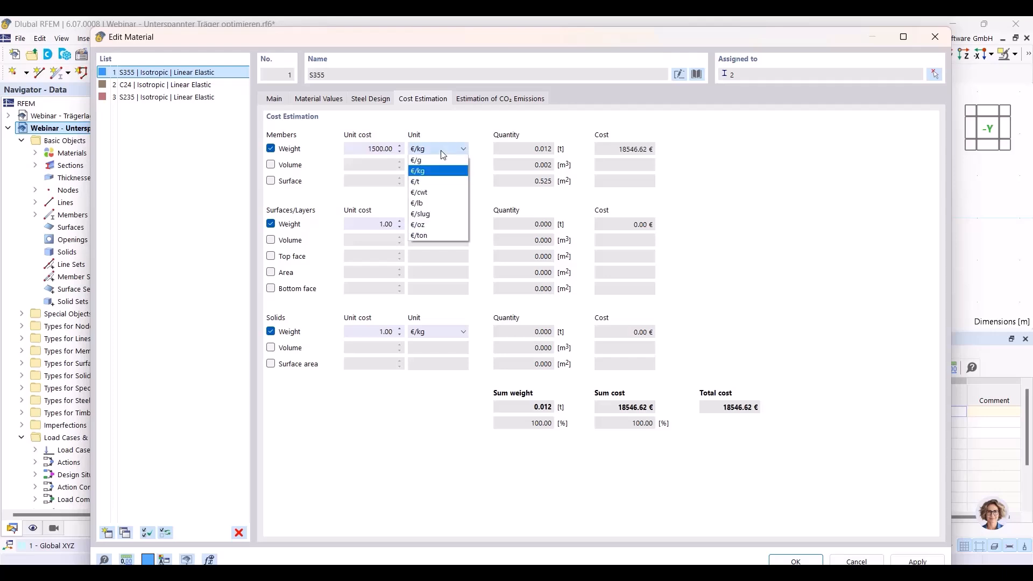
click(443, 233)
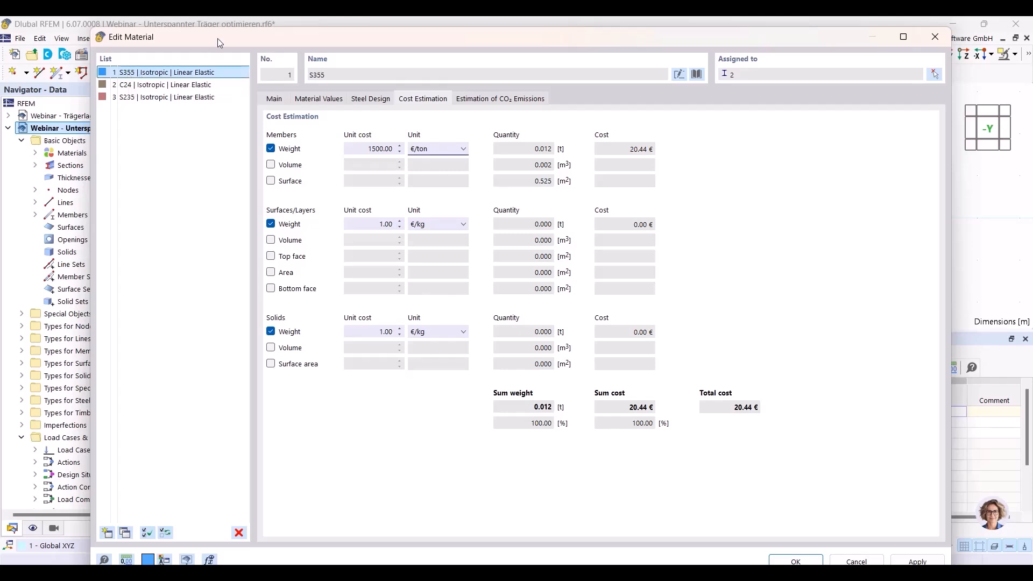
drag(220, 43, 307, 357)
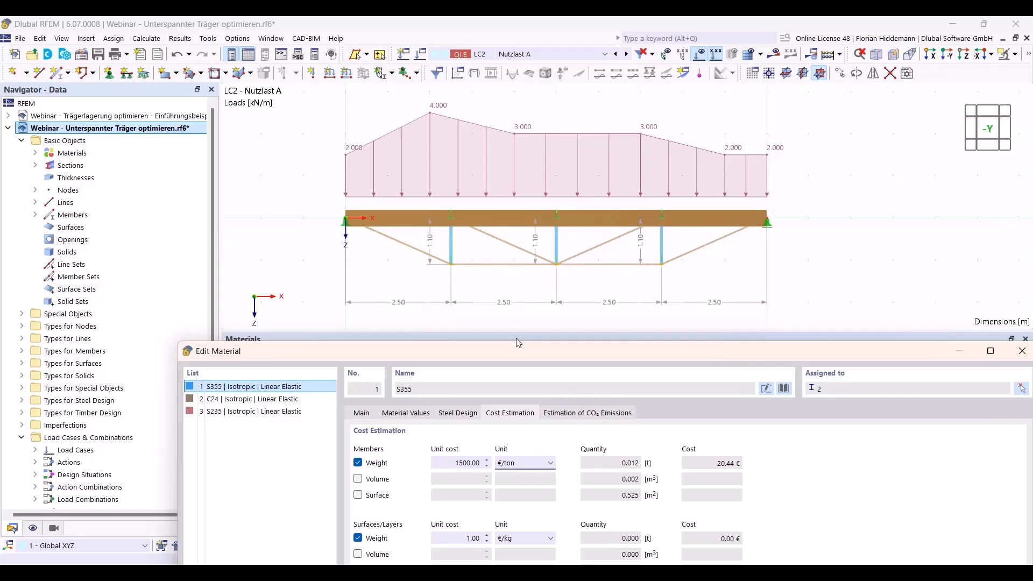
drag(516, 352, 453, 53)
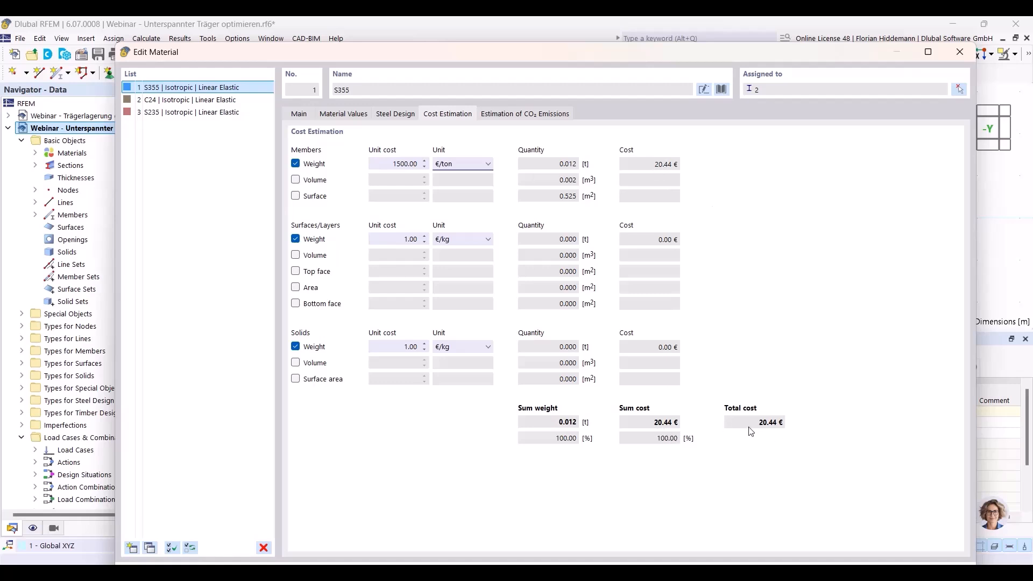
Switch to editing the C24 timber material and check the beam in the model
click(184, 102)
drag(356, 54, 366, 274)
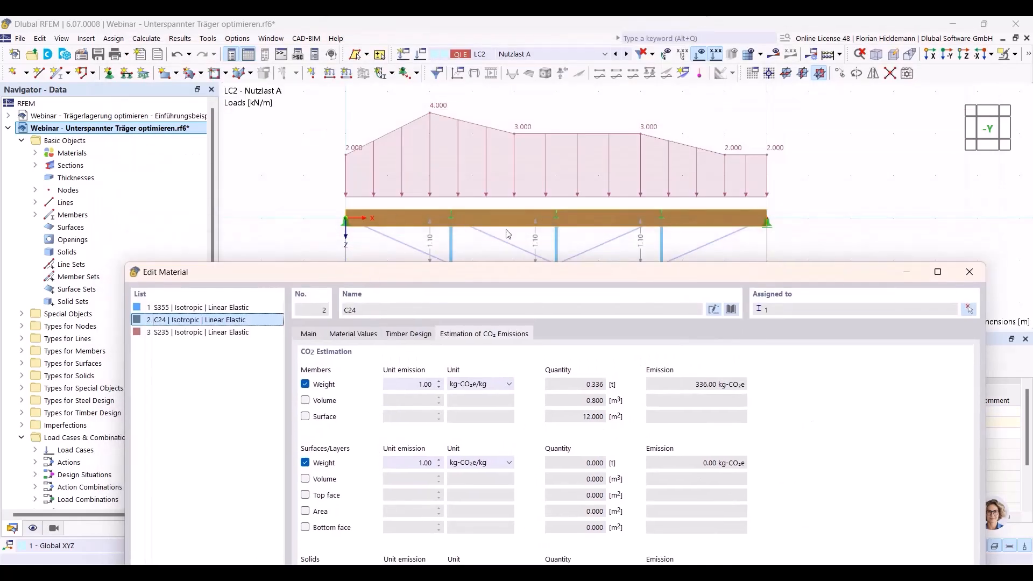
drag(292, 277, 268, 80)
Base the CO₂ emission of C24 members on volume instead of weight, with 500 kg-CO₂e/m³
click(391, 189)
text(5)
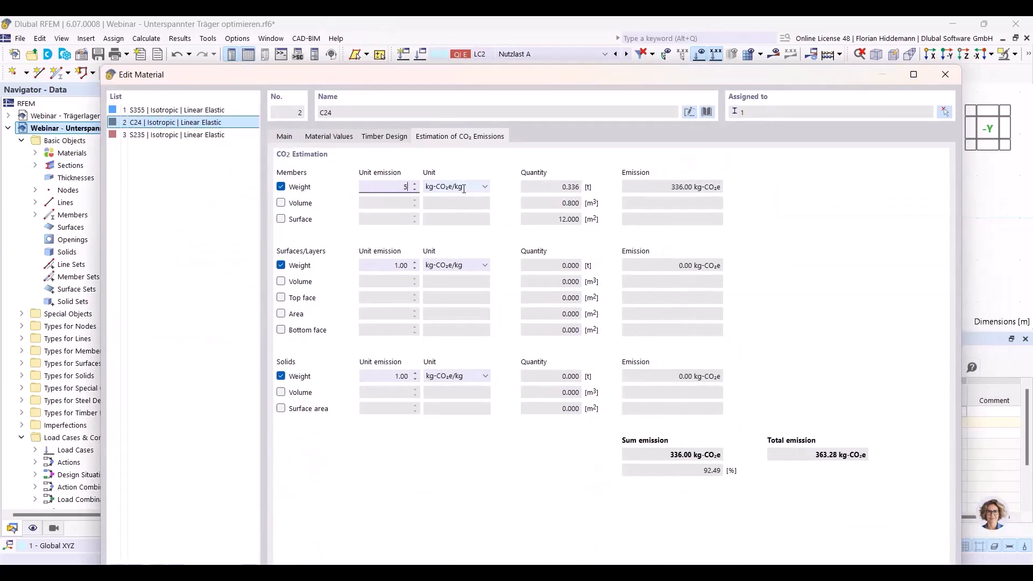
click(280, 187)
click(281, 203)
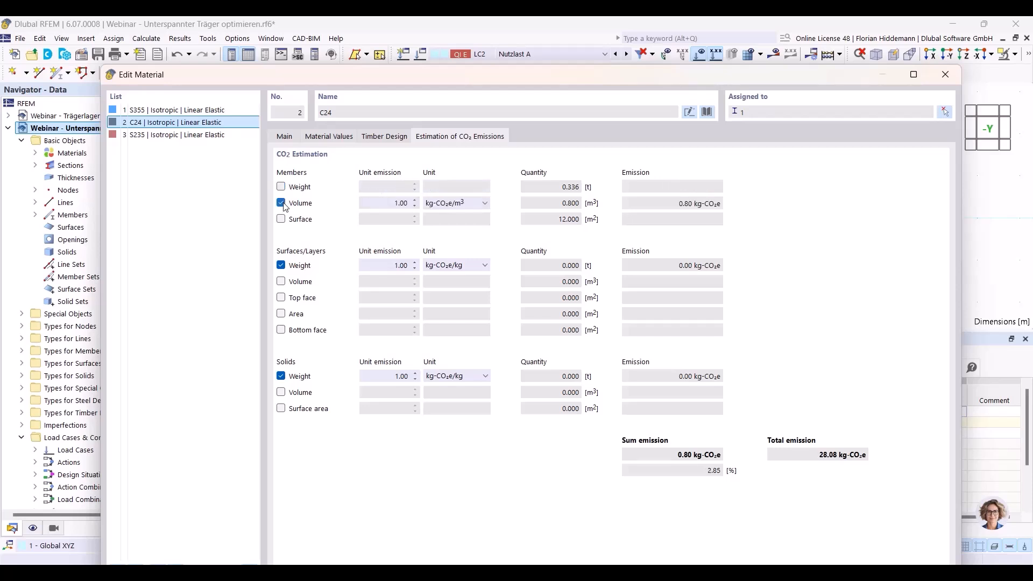
click(395, 203)
text(500)
click(467, 203)
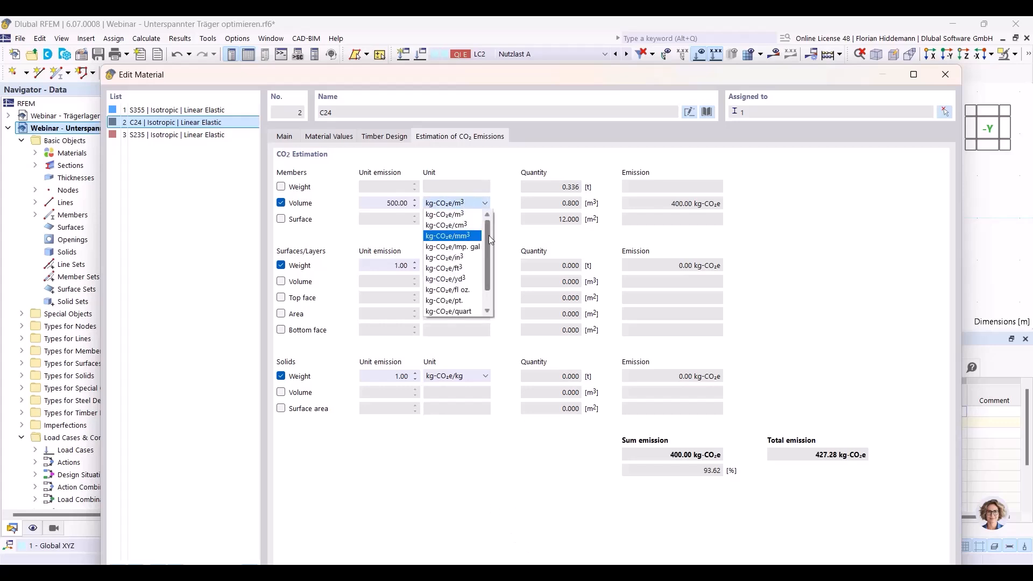
click(530, 144)
Deactivate the CO₂ emission estimation for C24 and activate its cost estimation instead
click(284, 136)
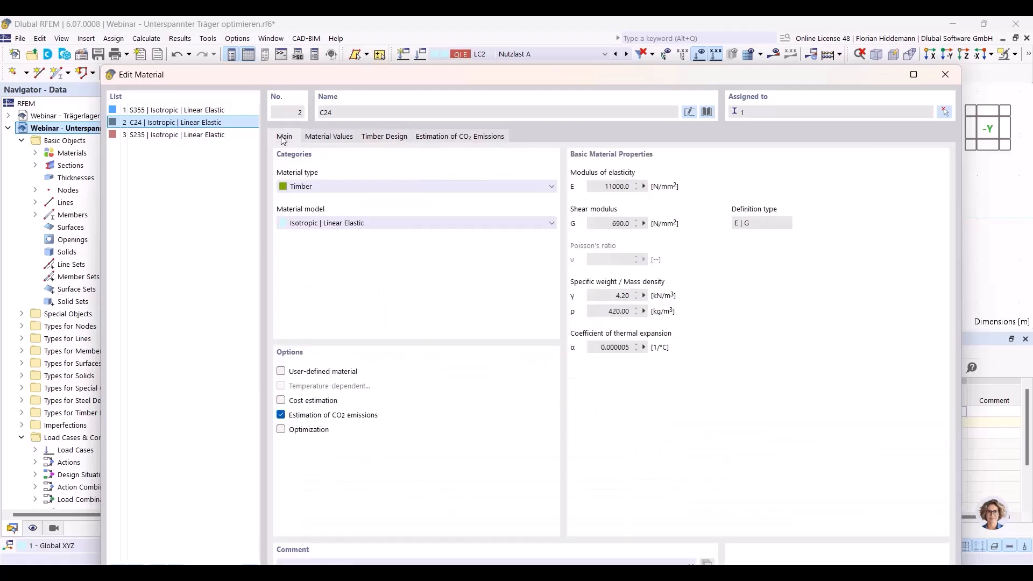
click(281, 414)
click(281, 400)
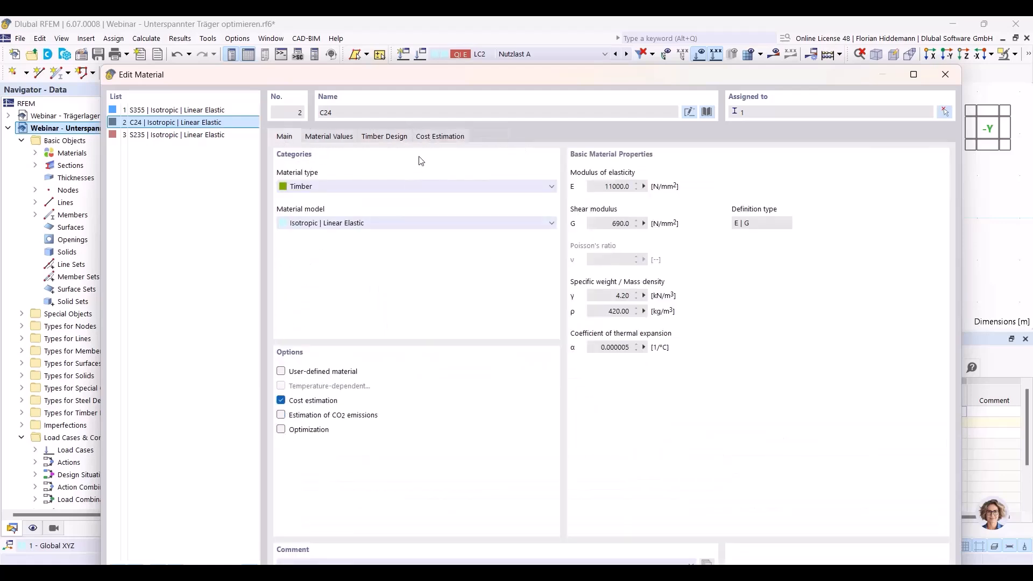
Base the cost of C24 members on volume instead of weight, with a unit cost of 500 €/m³
click(436, 136)
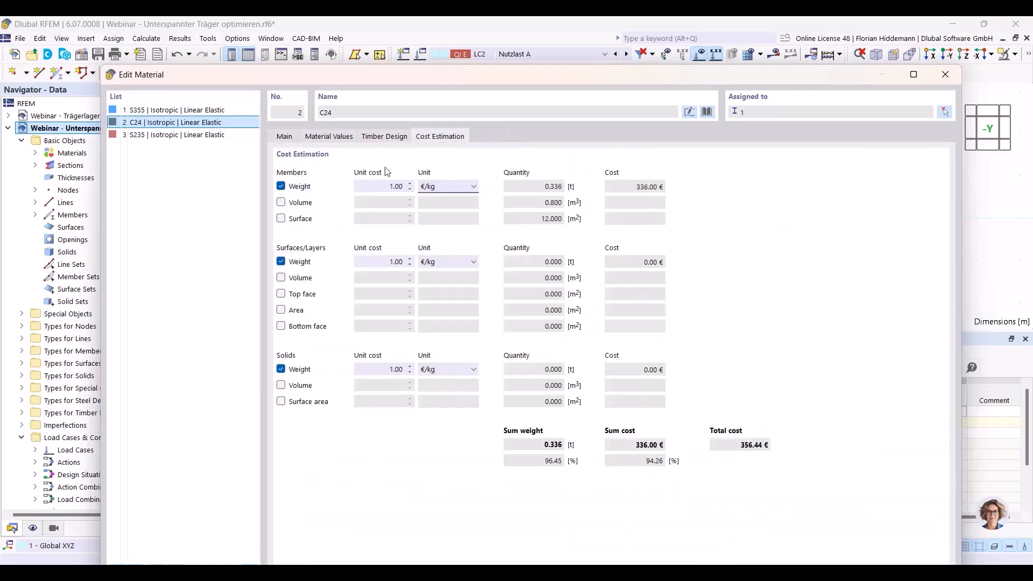
click(280, 186)
click(281, 202)
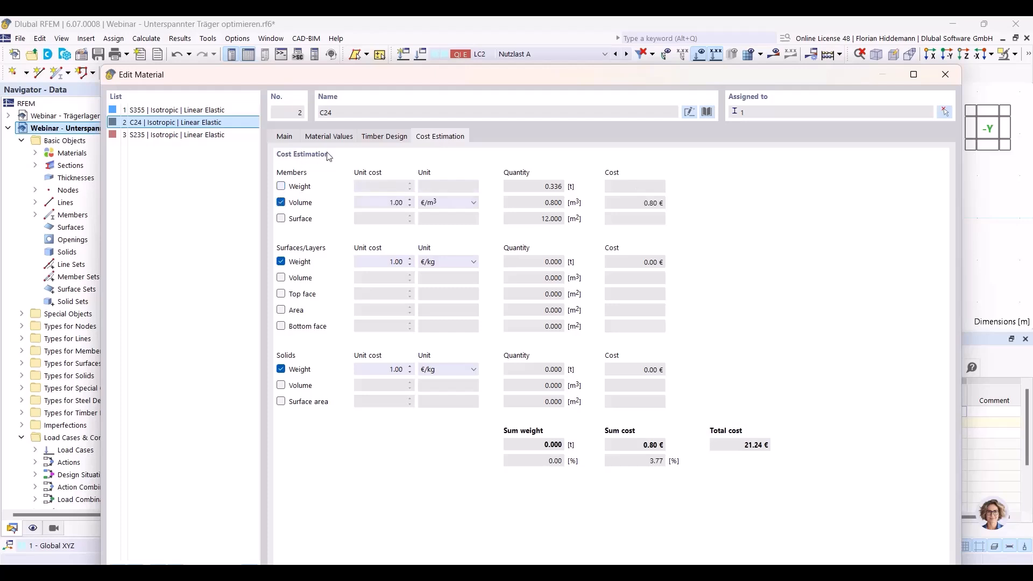
double_click(391, 203)
text(5)
click(441, 203)
click(440, 215)
Switch to the S235 steel material, activate its cost estimation and deactivate its CO₂ emission estimation
click(210, 137)
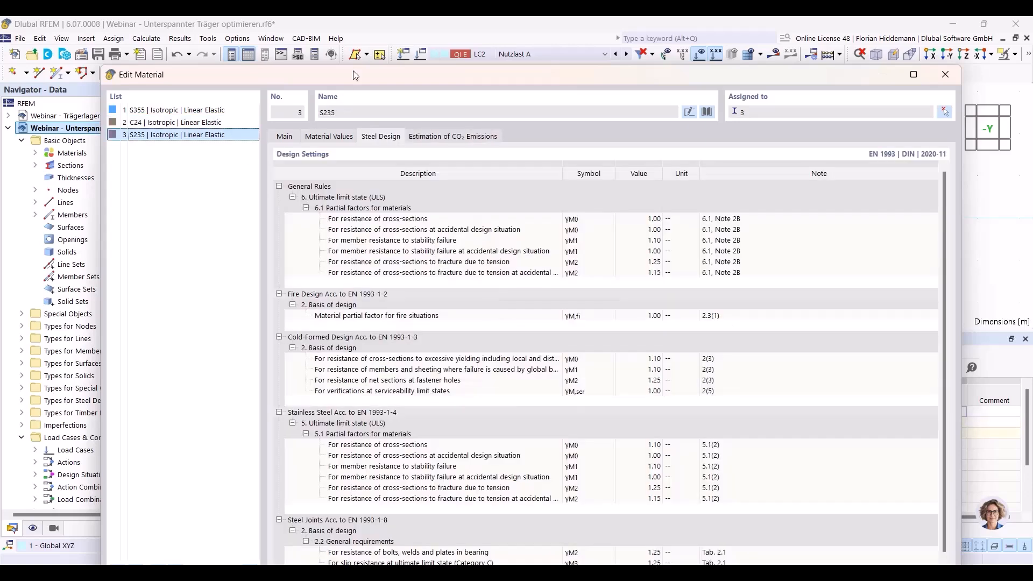
click(283, 135)
drag(421, 82, 458, 339)
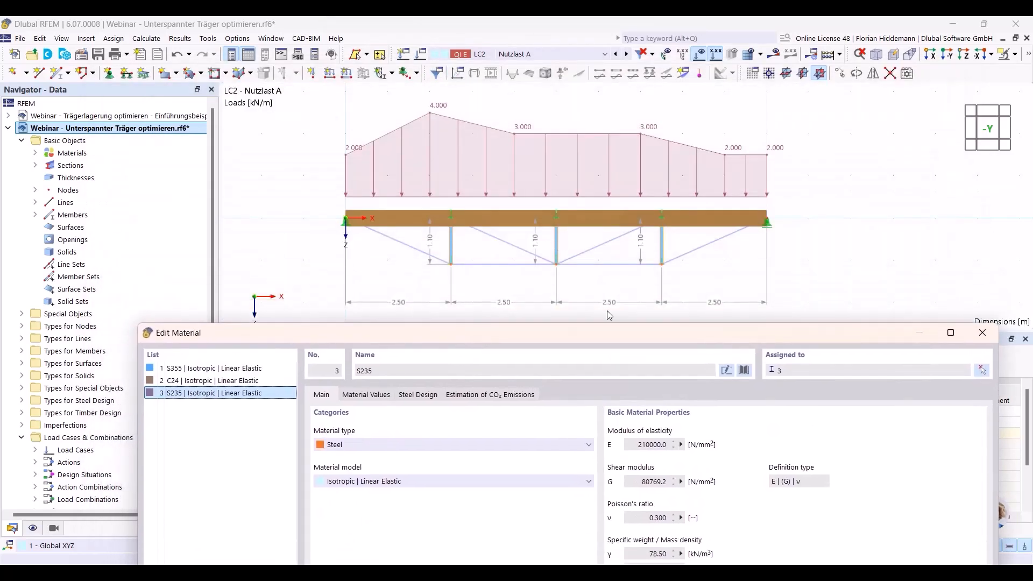
drag(606, 332, 581, 87)
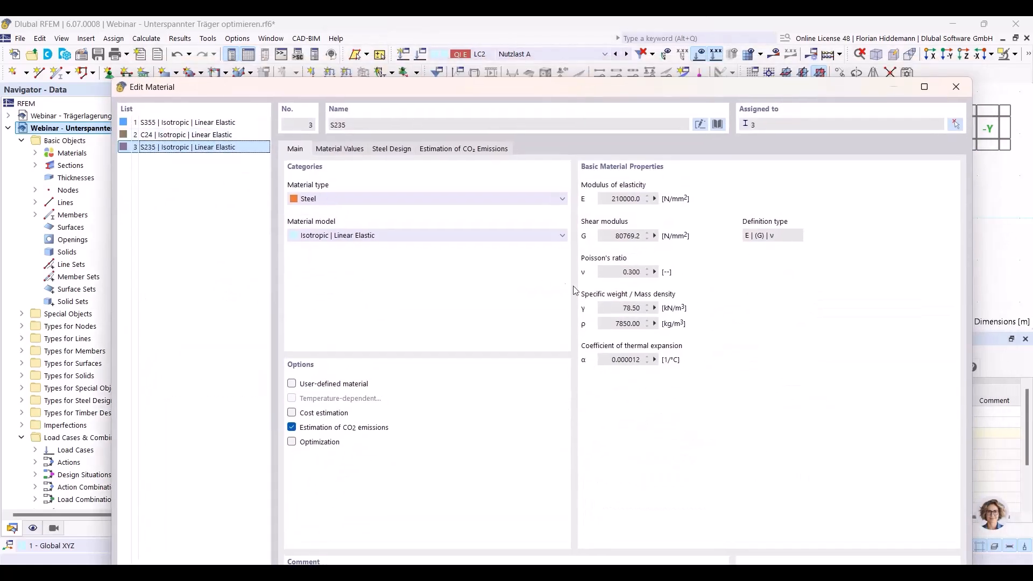
click(292, 412)
click(292, 428)
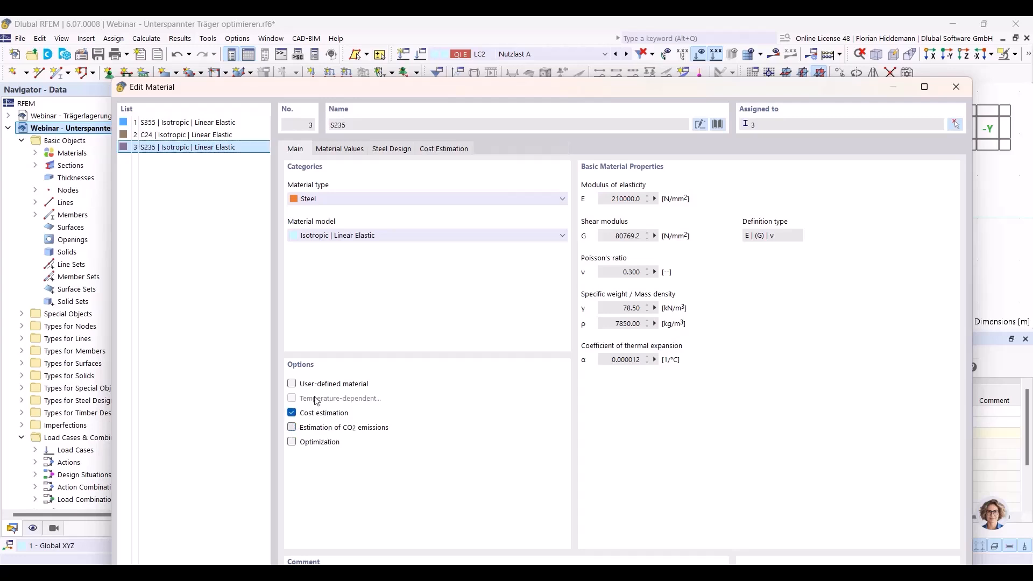
Set the S235 member cost by weight to 1000 €/ton and confirm the material changes
click(441, 149)
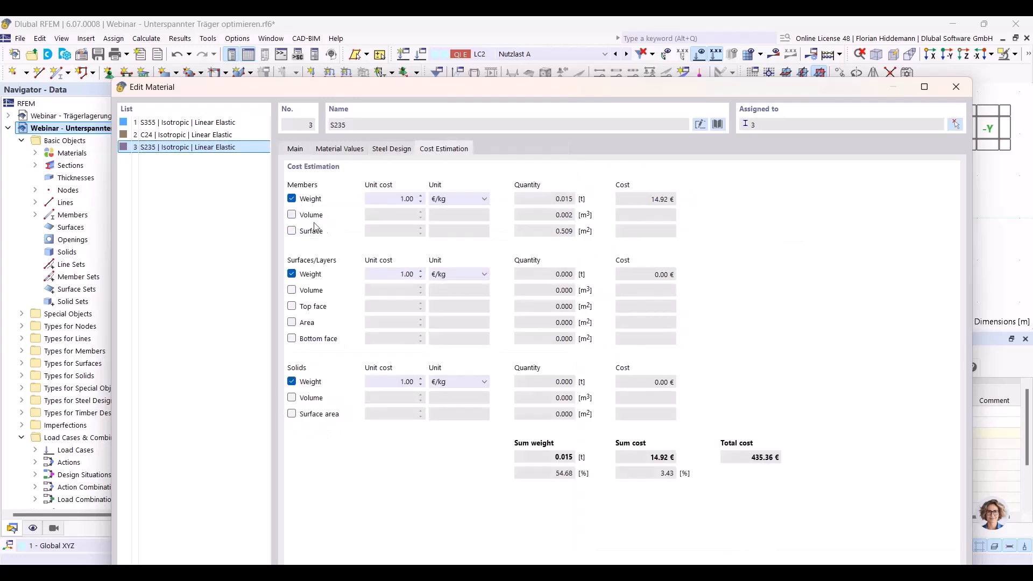
click(382, 195)
text(10)
click(451, 198)
click(451, 286)
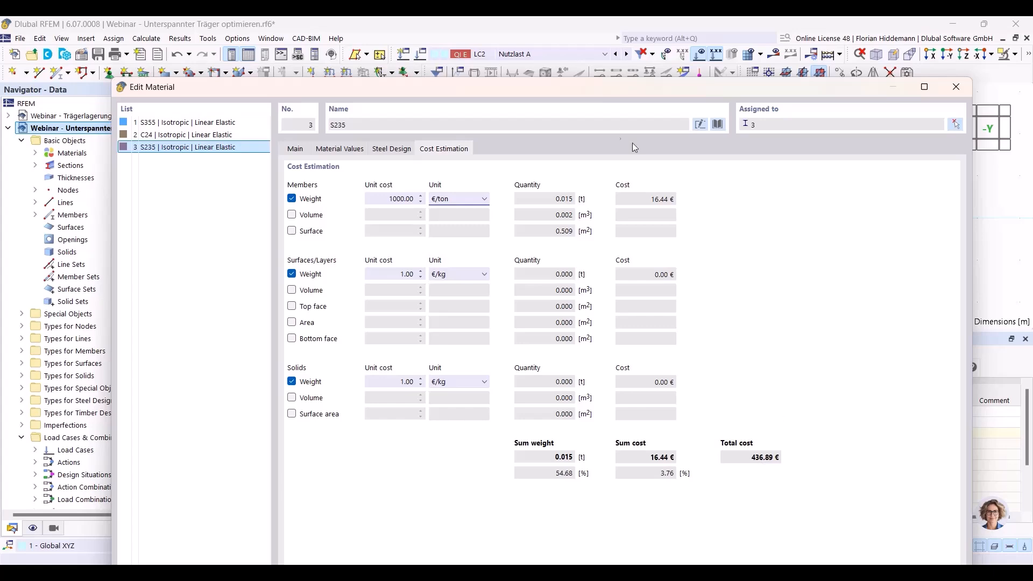
drag(597, 92, 571, 35)
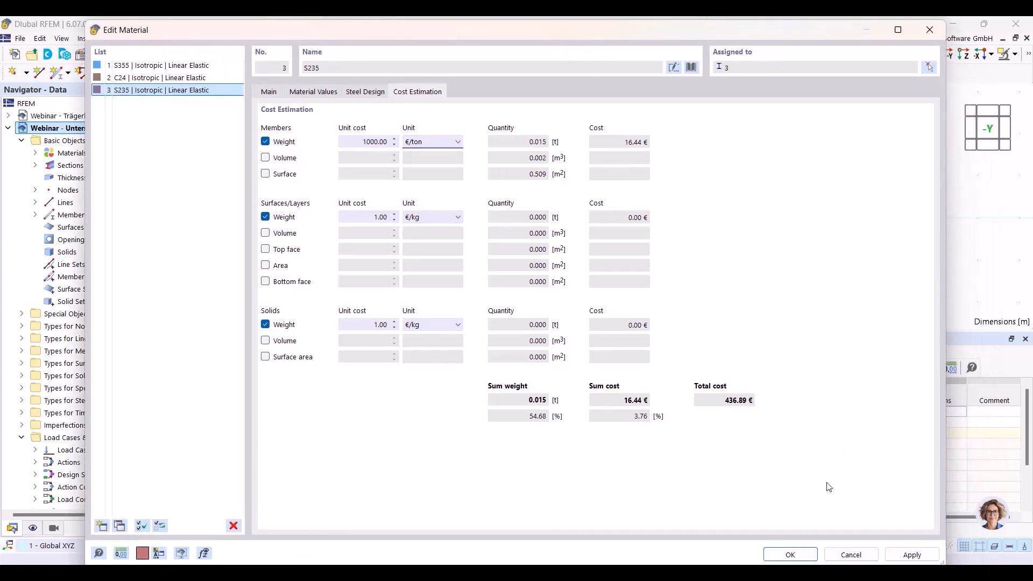
click(790, 554)
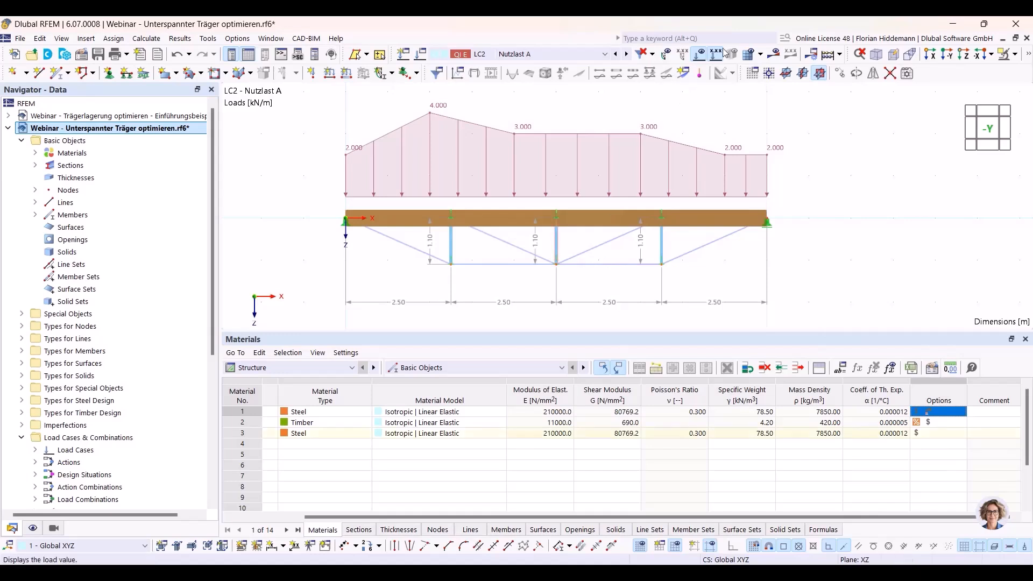
Hide the loads and examine the posts and tension rods below the timber beam in a slightly rotated view
click(701, 55)
ctrl+middle_drag(619, 263, 591, 270)
scroll(592, 270, up, 8)
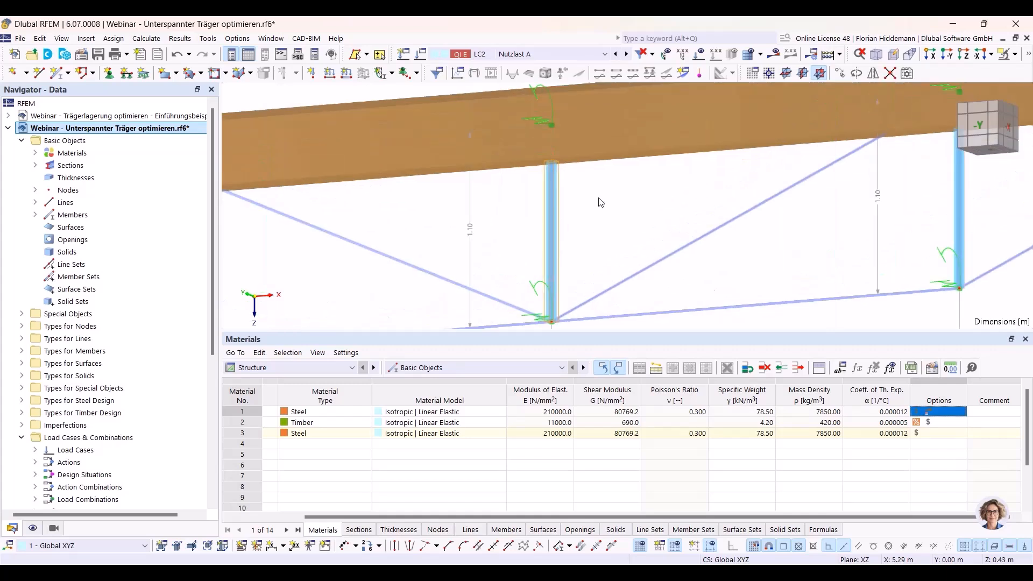
ctrl+middle_drag(596, 171, 568, 194)
scroll(595, 242, down, 2)
middle_drag(526, 231, 694, 205)
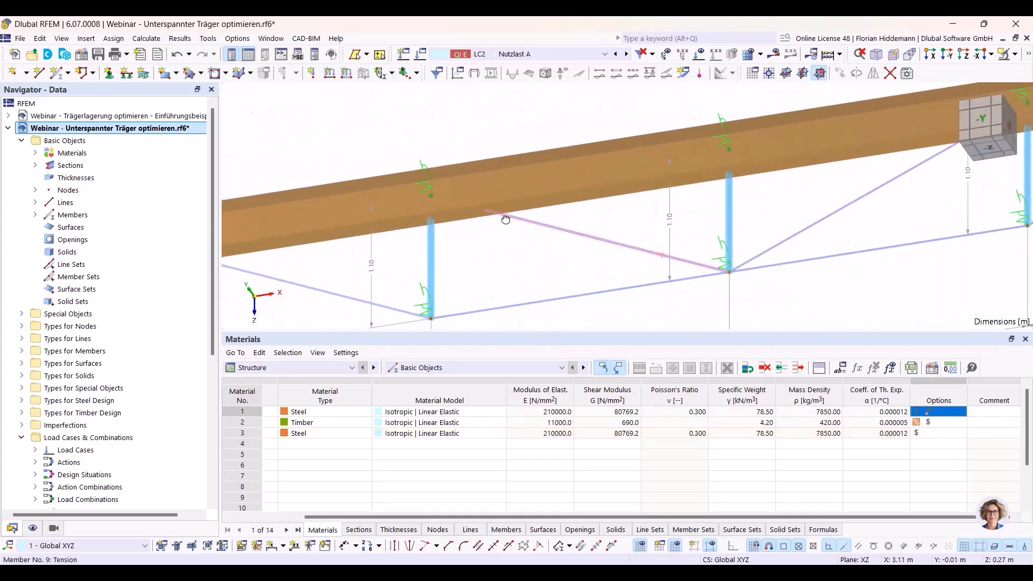
ctrl+middle_drag(502, 217, 507, 209)
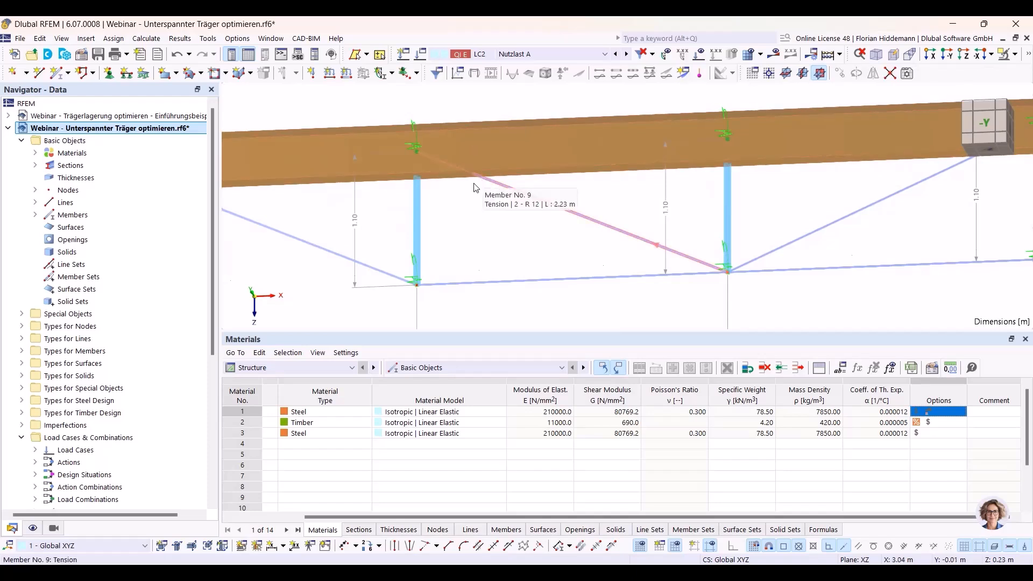
ctrl+middle_drag(420, 188, 488, 231)
scroll(488, 232, down, 2)
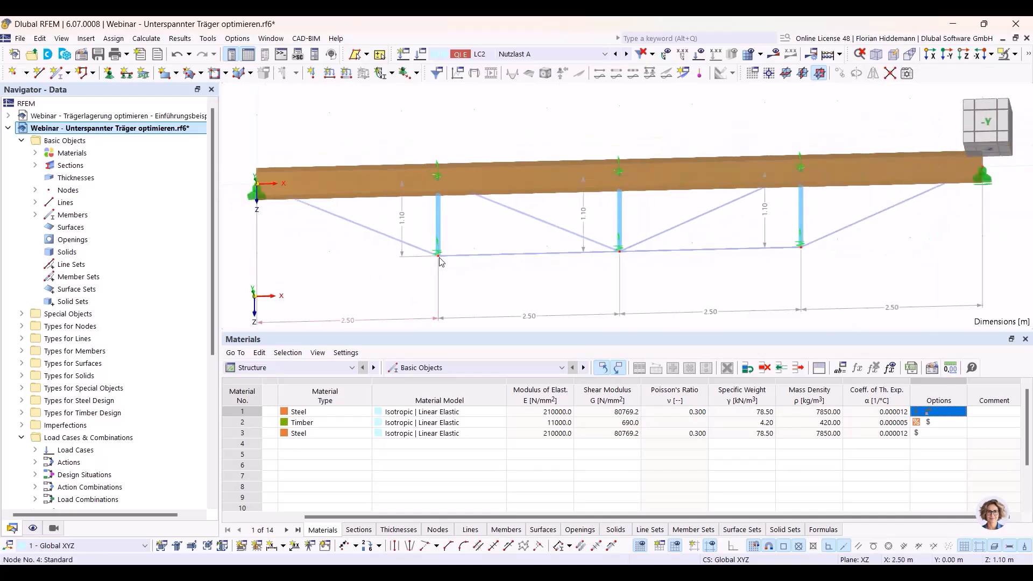
Open node 4 at the foot of the first post for editing and check its X-coordinate formula
right_click(440, 261)
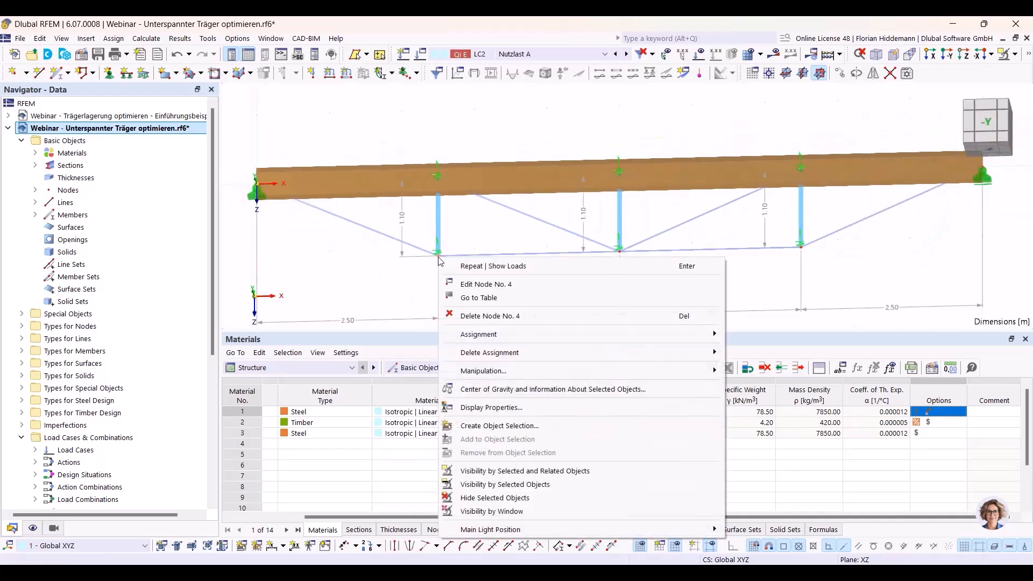
click(469, 284)
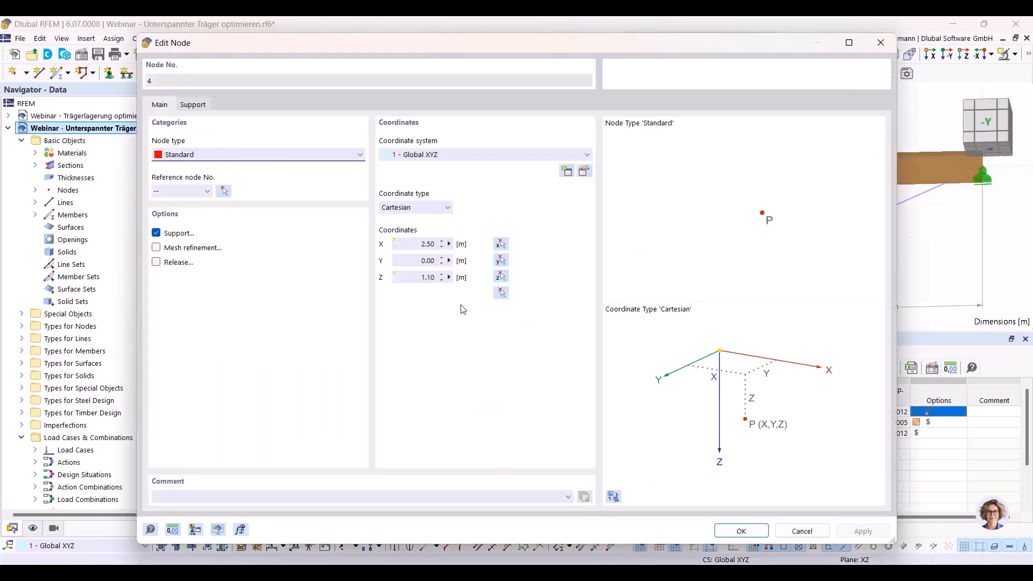
drag(436, 44, 451, 69)
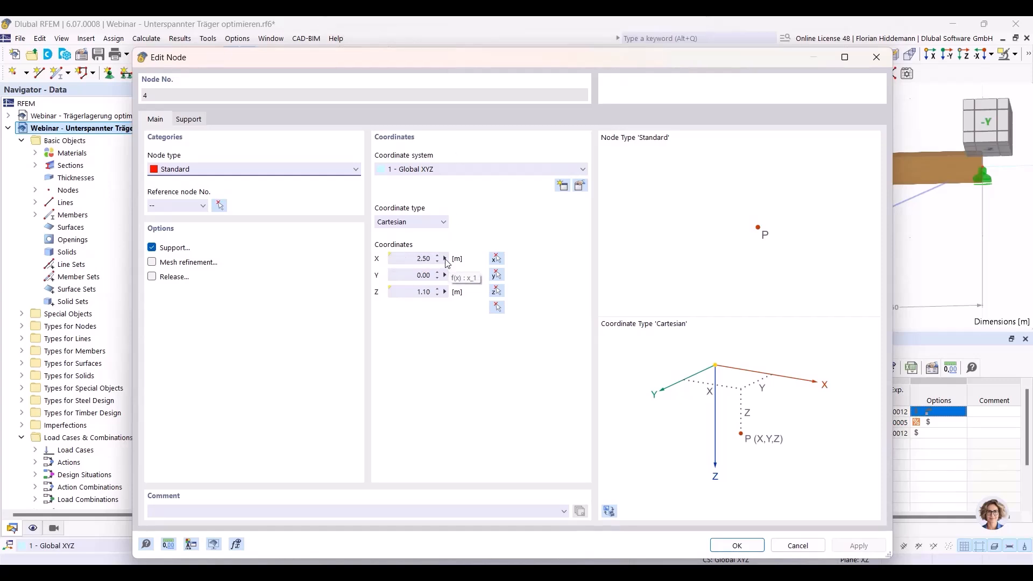
click(448, 260)
click(475, 261)
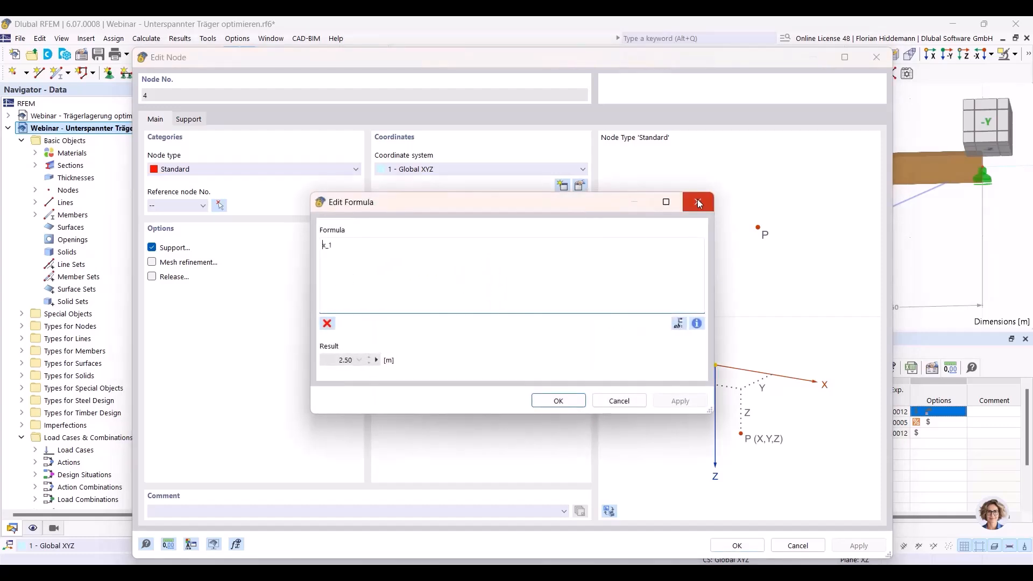
click(698, 202)
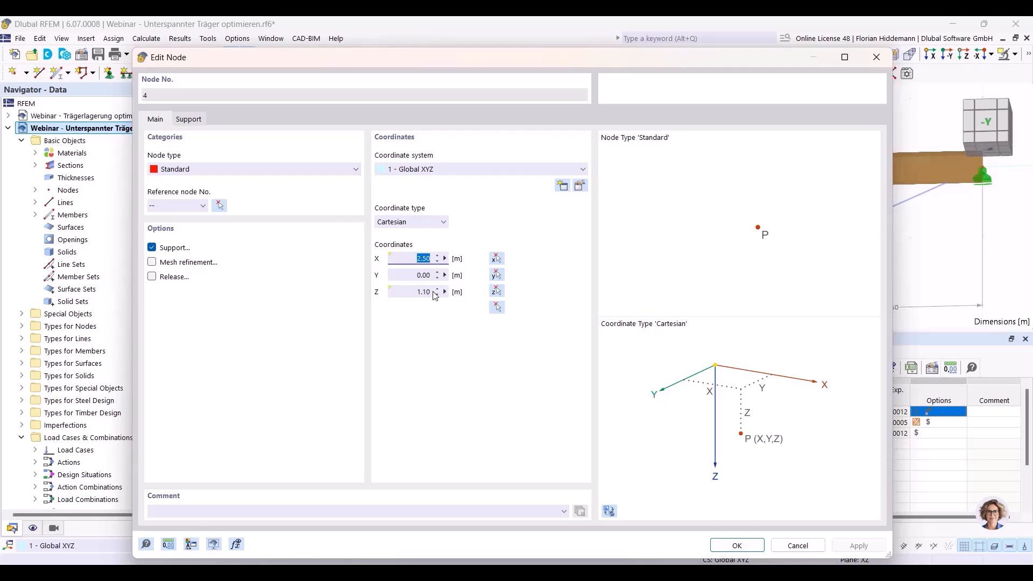
Check the Z-coordinate formula of node 4 against the first post in the model, and close the node unchanged
click(444, 292)
click(474, 296)
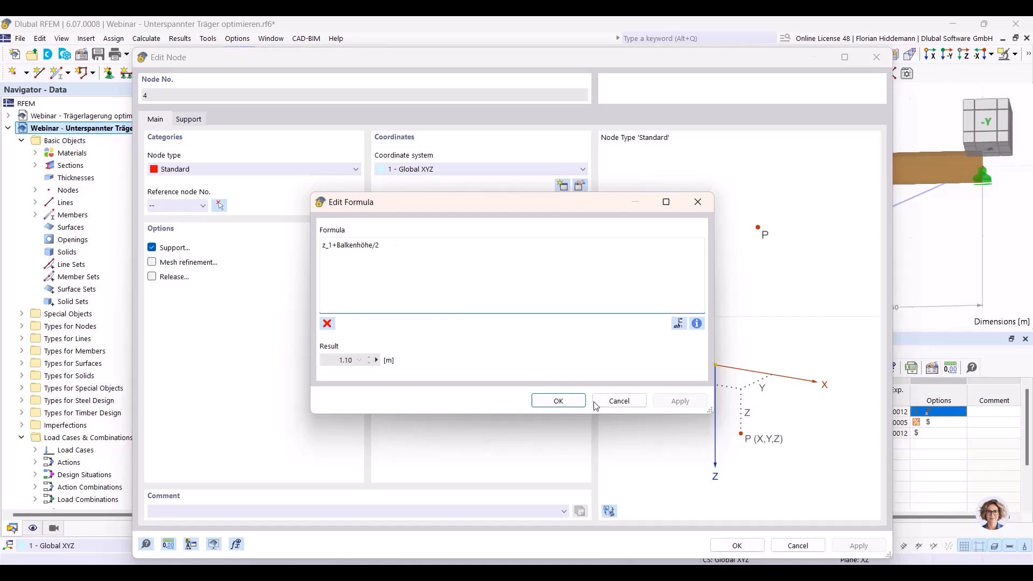
click(619, 401)
drag(540, 61, 520, 322)
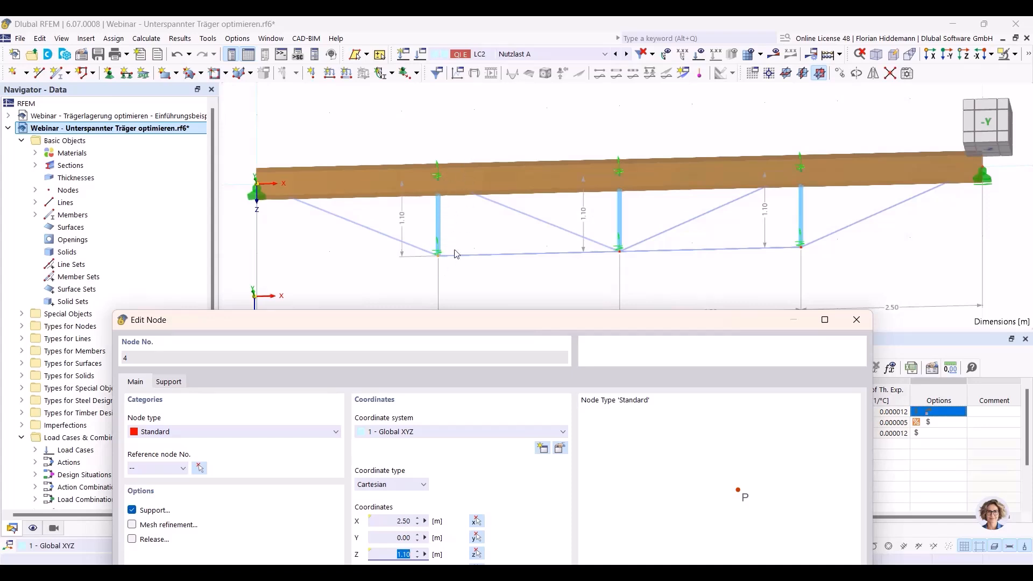
drag(481, 322, 467, 52)
click(759, 536)
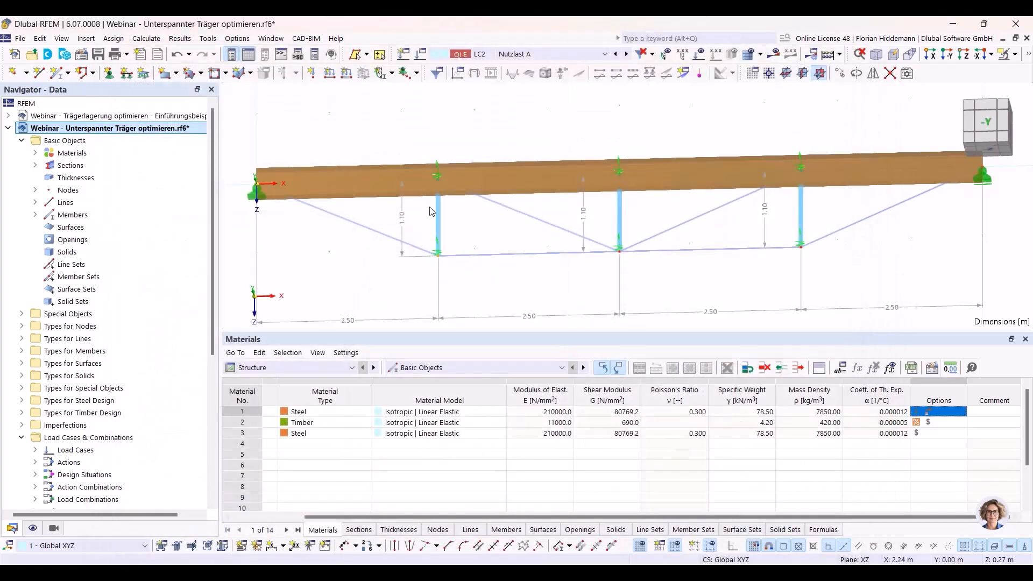
Open the first post member for editing and display the details of the eccentricity assigned at its member end j
right_click(438, 213)
mouse_move(495, 249)
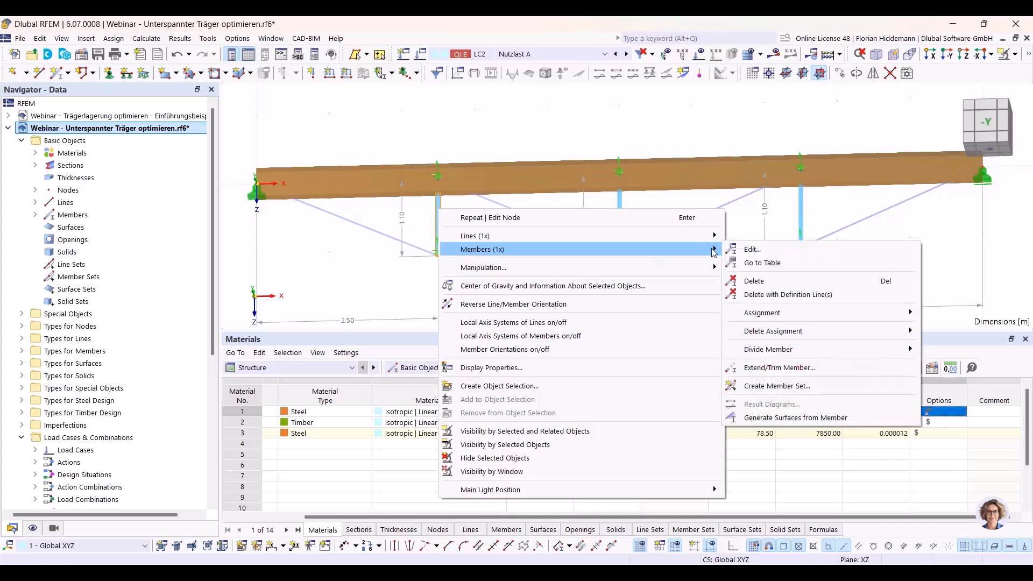
click(752, 250)
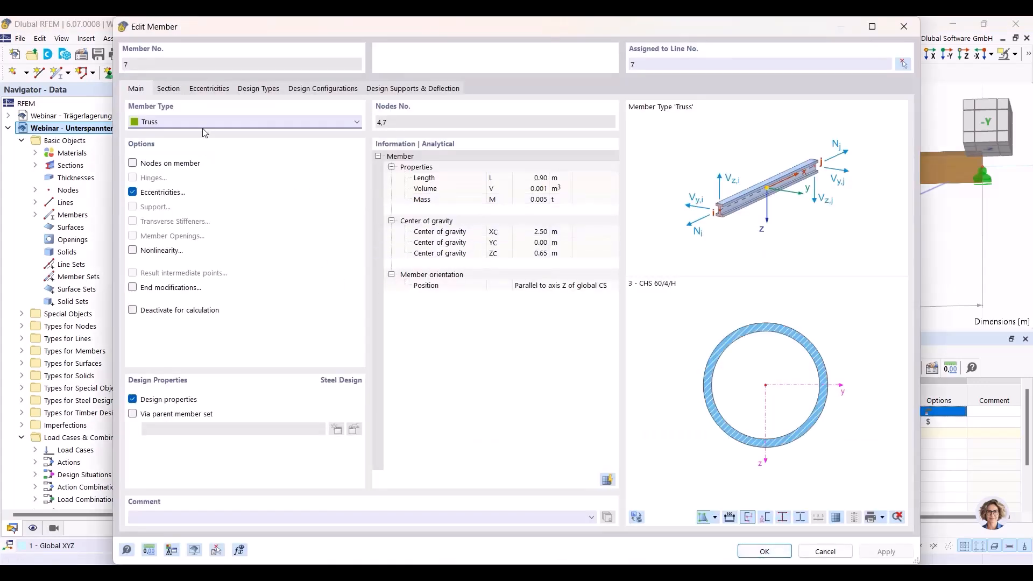
drag(232, 31, 301, 275)
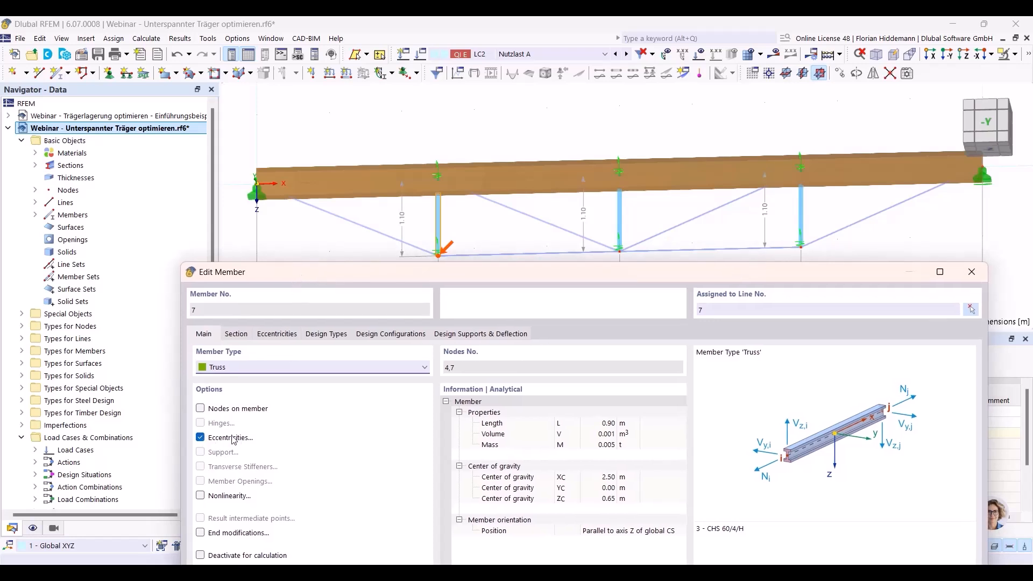
click(292, 333)
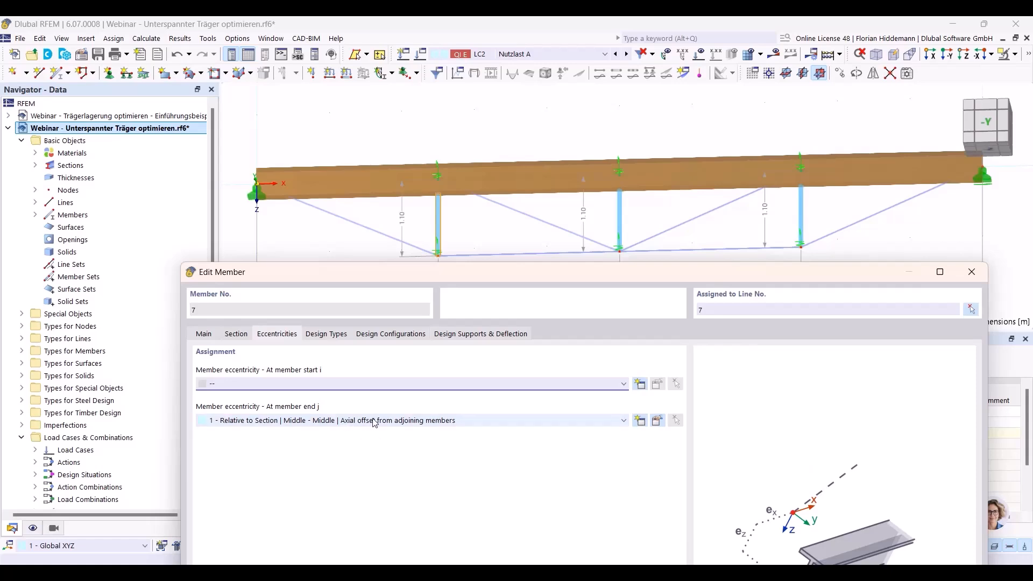
click(657, 421)
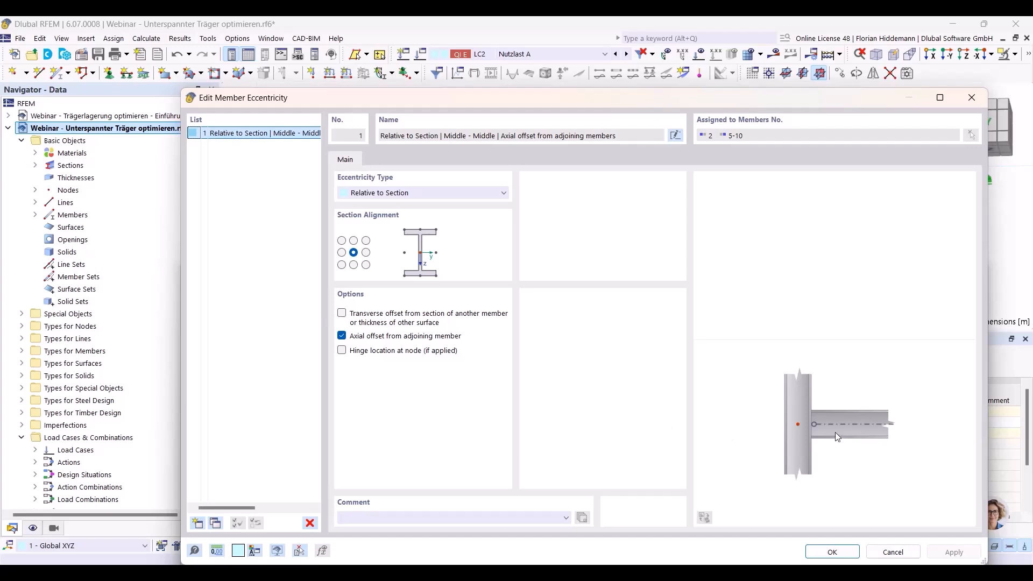
Compare the eccentricity without and with the axial offset from the adjoining member, keep the offset active, and close the member editing
click(343, 337)
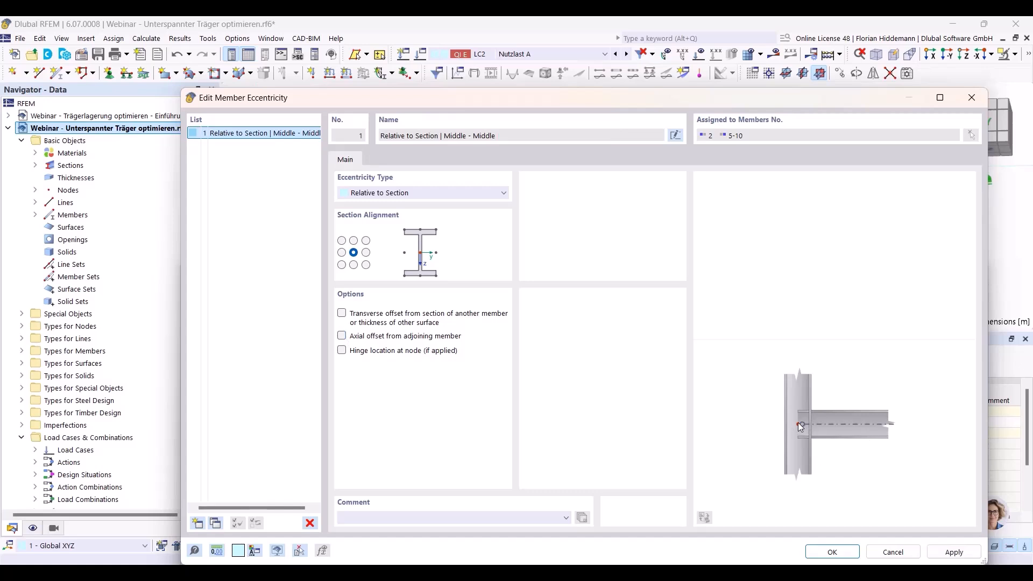
click(343, 337)
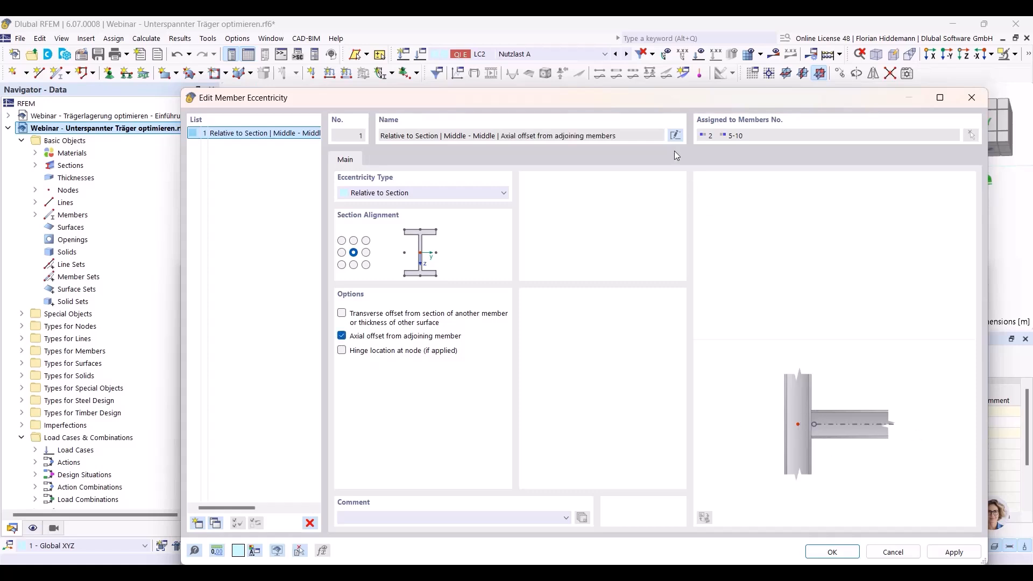
drag(648, 99, 631, 275)
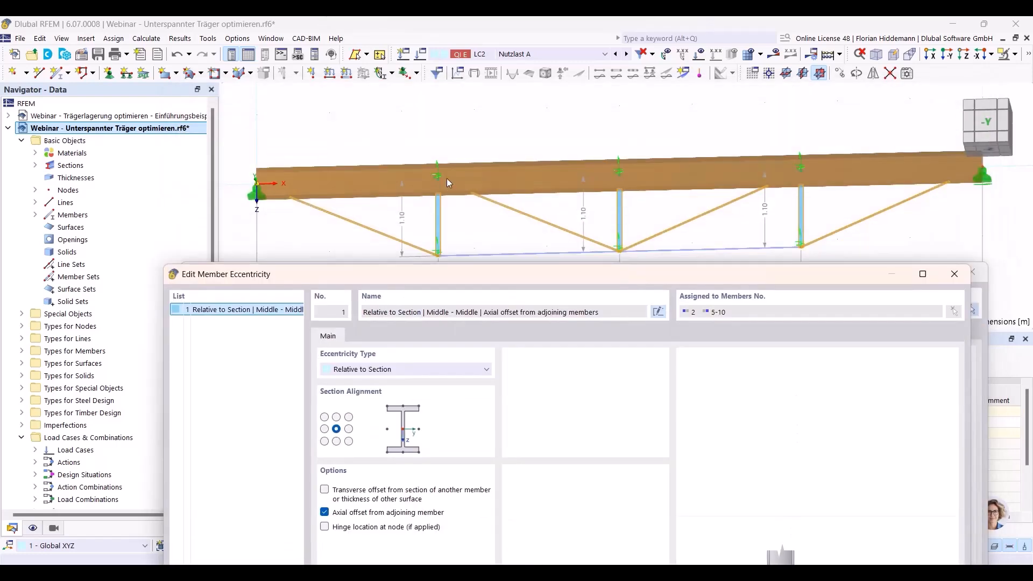
drag(499, 273, 490, 89)
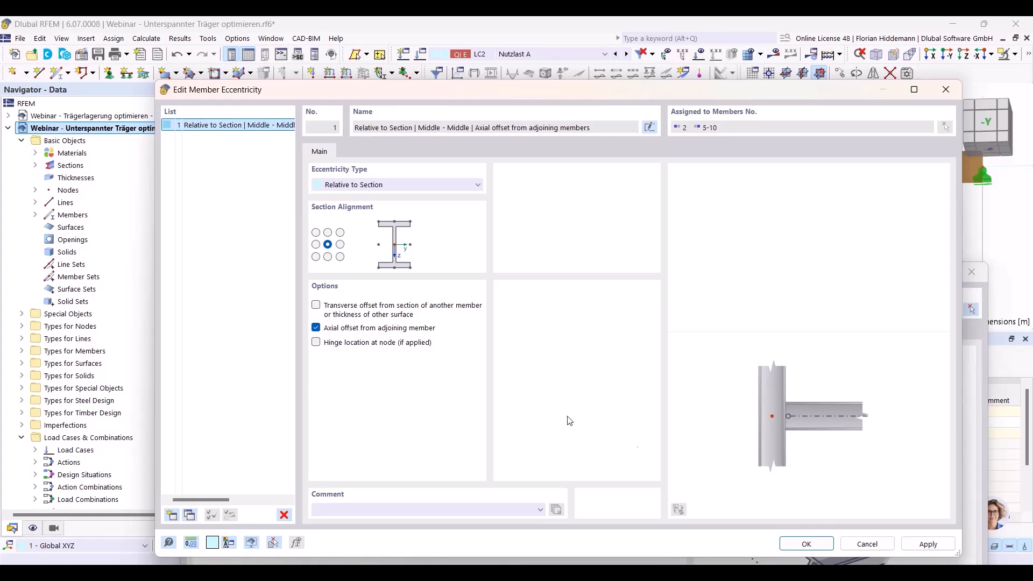
click(798, 541)
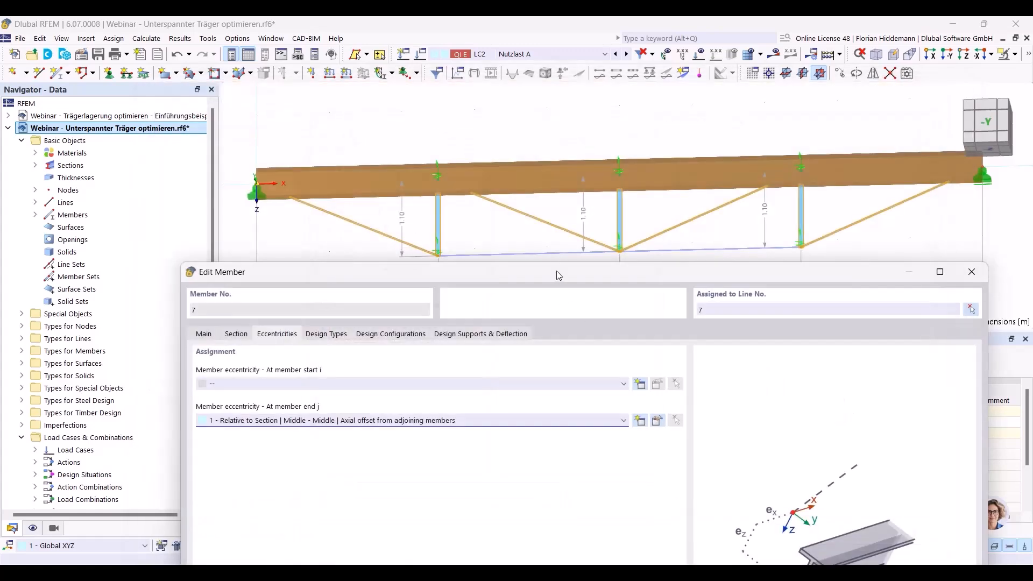
drag(556, 276, 510, 105)
drag(701, 103, 680, 52)
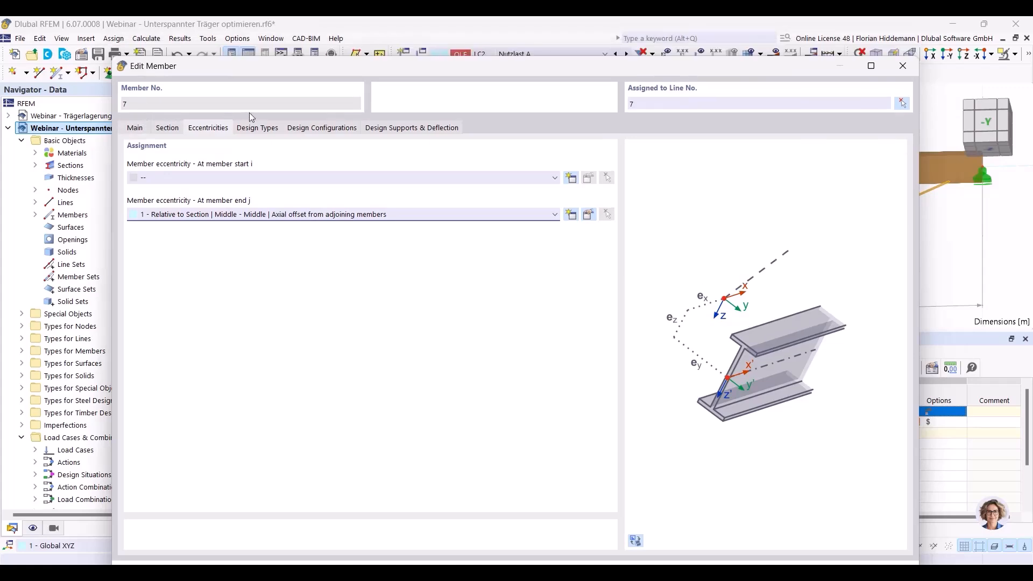
double_click(260, 66)
click(879, 557)
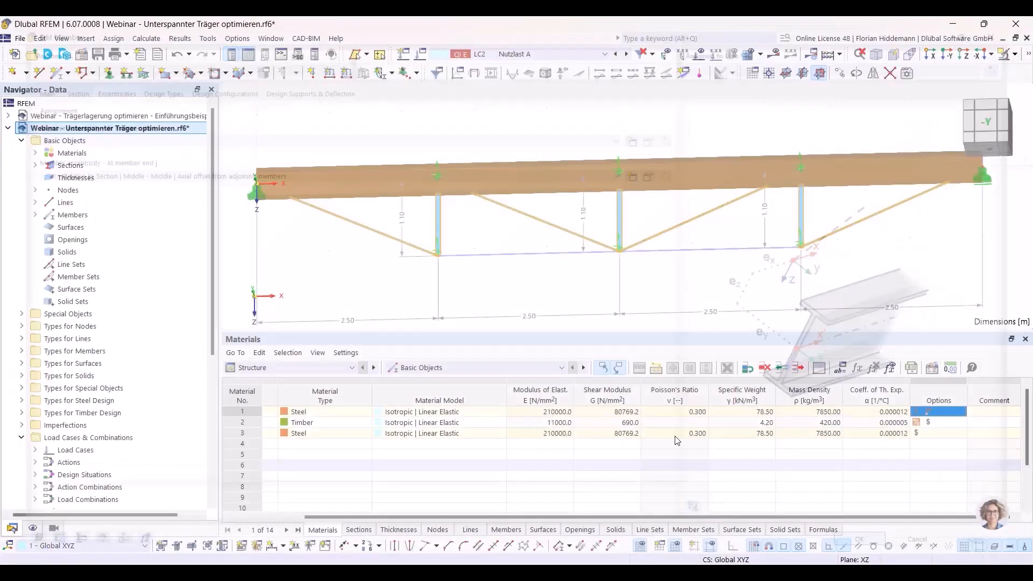
Return the model to a straight front view showing the whole beam and open the optimization settings
ctrl+middle_drag(483, 251, 493, 295)
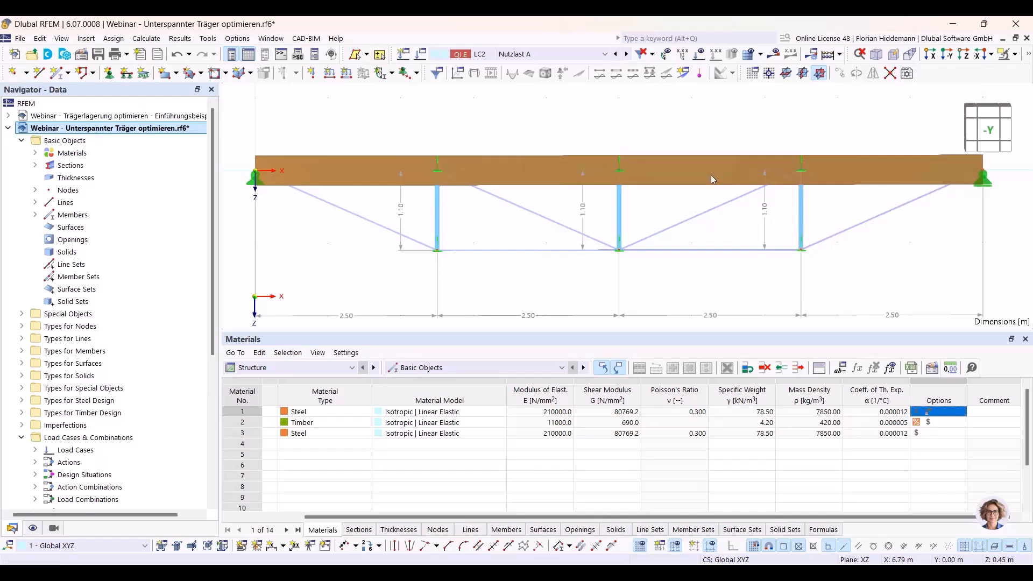
middle_drag(705, 134, 711, 112)
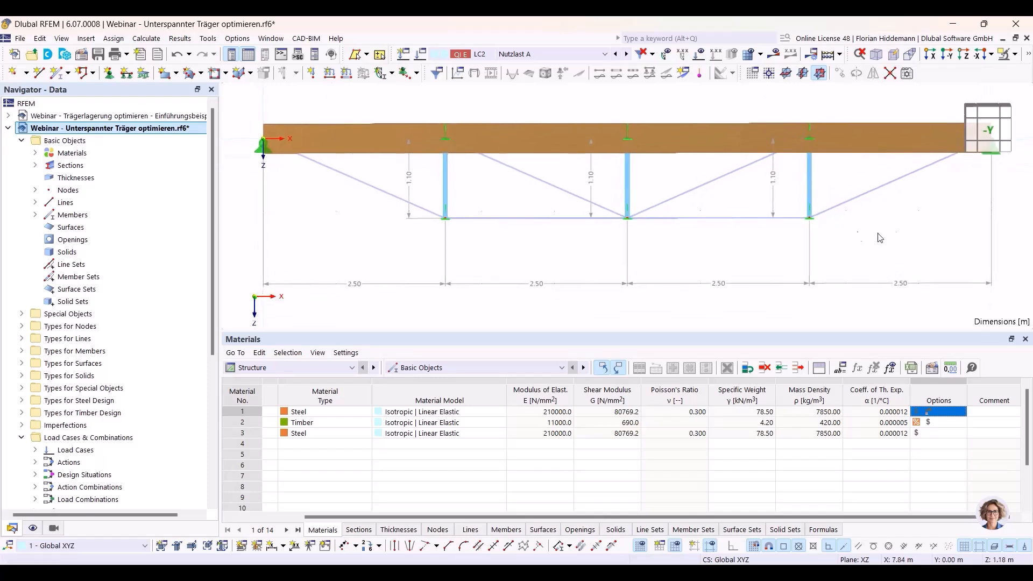
scroll(904, 229, down, 1)
middle_drag(913, 217, 837, 238)
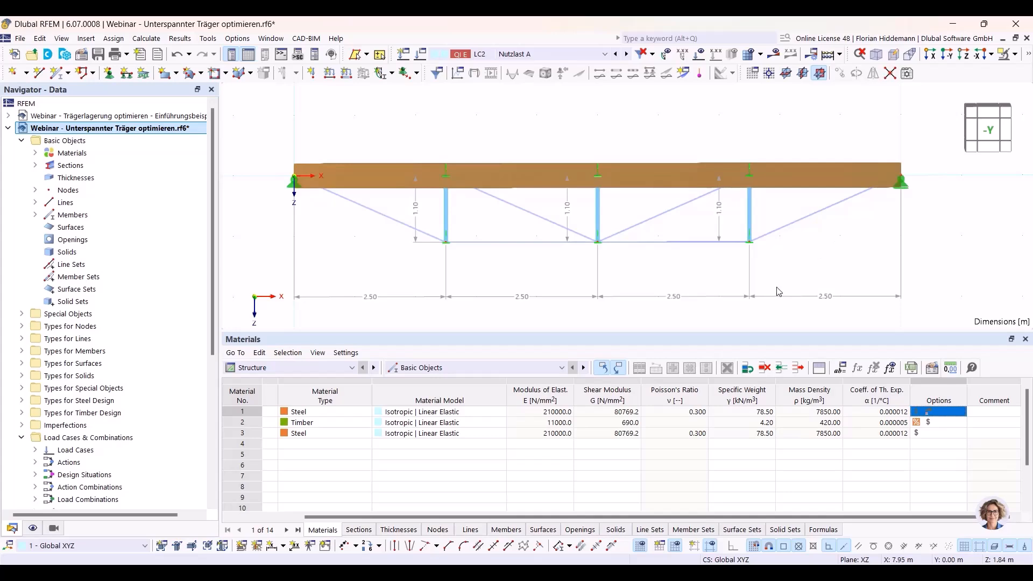
click(180, 39)
click(179, 39)
click(179, 39)
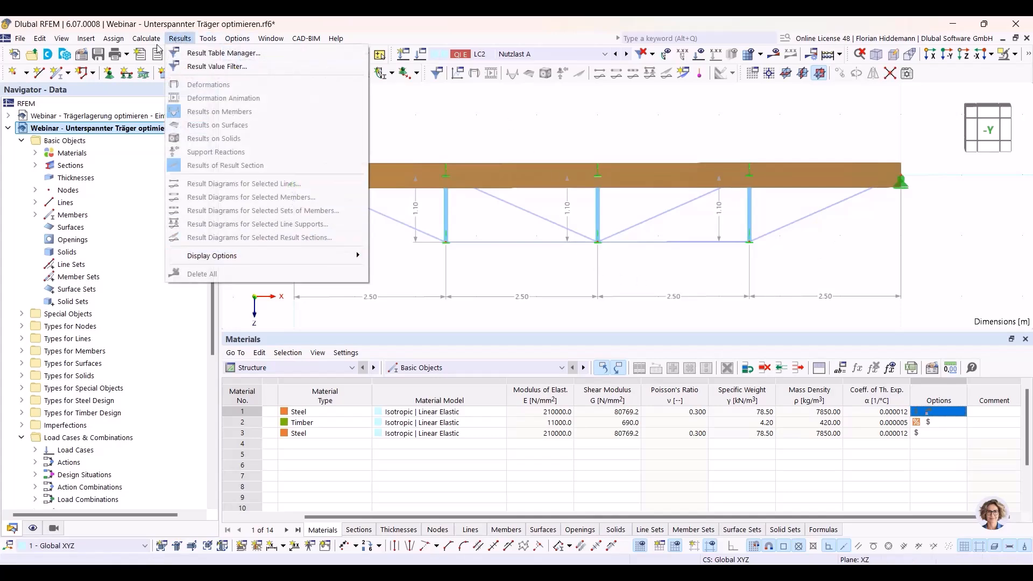
mouse_move(147, 38)
click(205, 365)
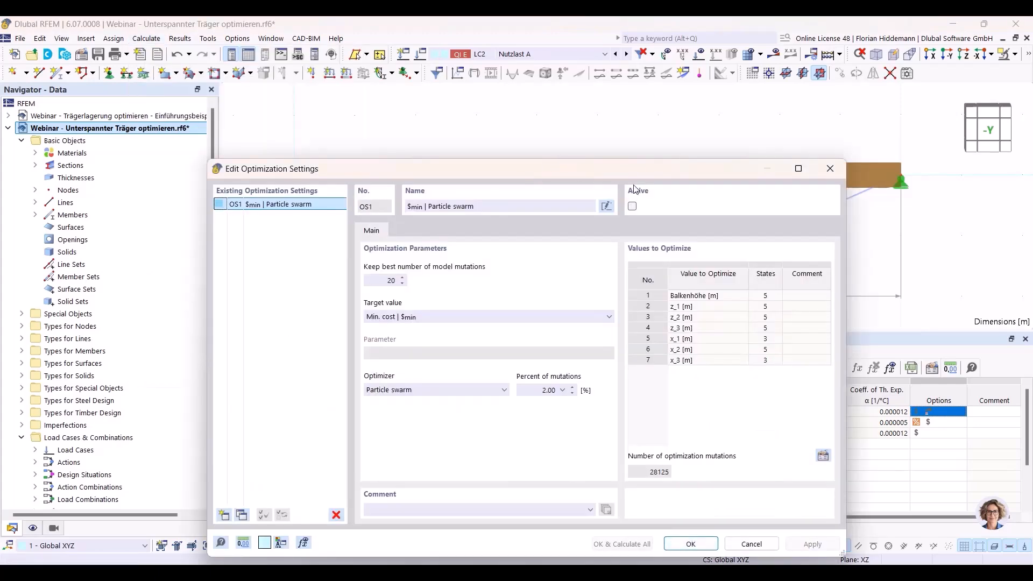
Discard the open optimization settings dialog and calculate the trussed beam model
click(751, 544)
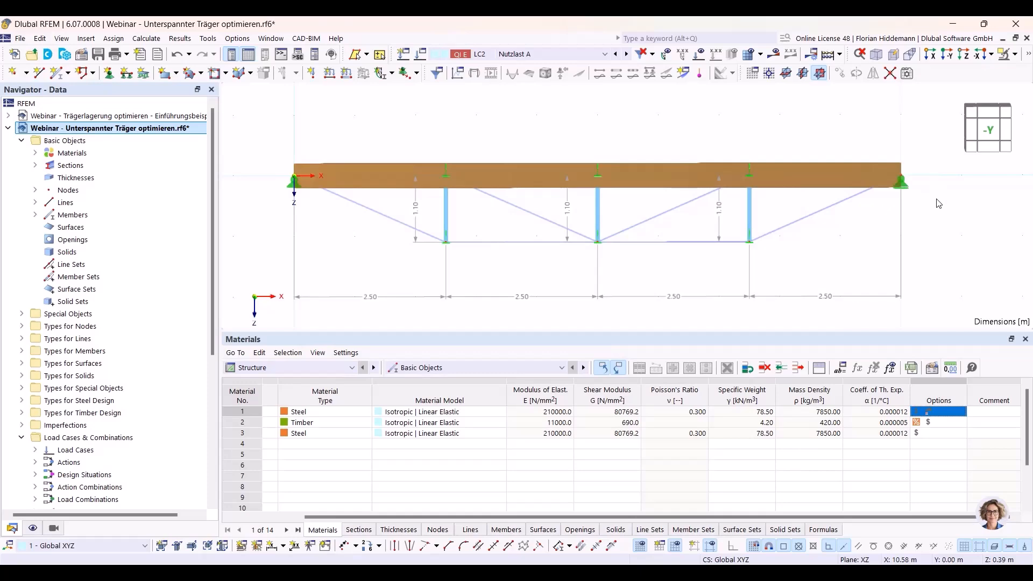
key(F5)
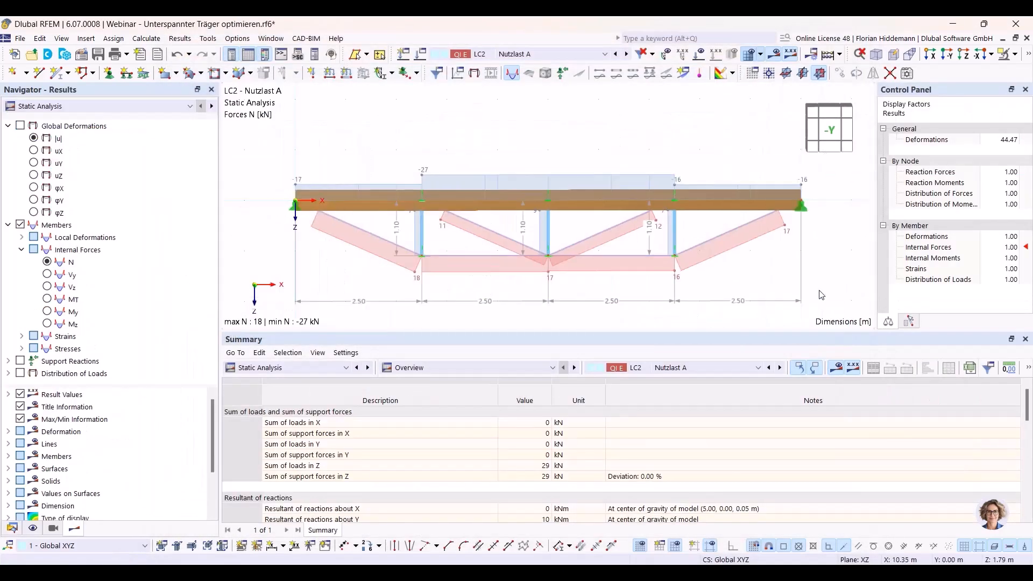
middle_drag(821, 295, 801, 241)
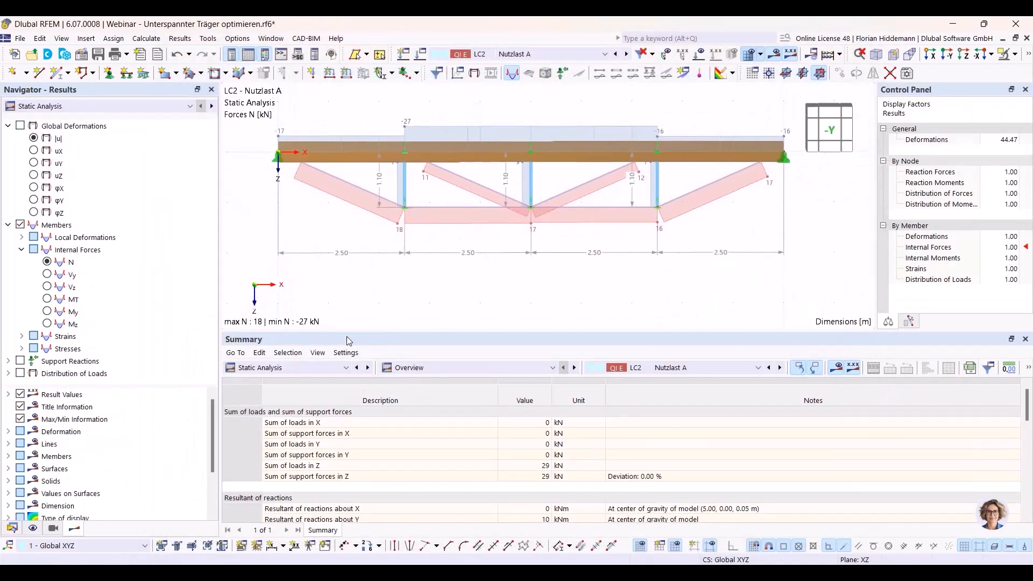
Show the Design Overview results table and review the design check ratios of the steel and timber members
drag(347, 330, 346, 290)
click(326, 328)
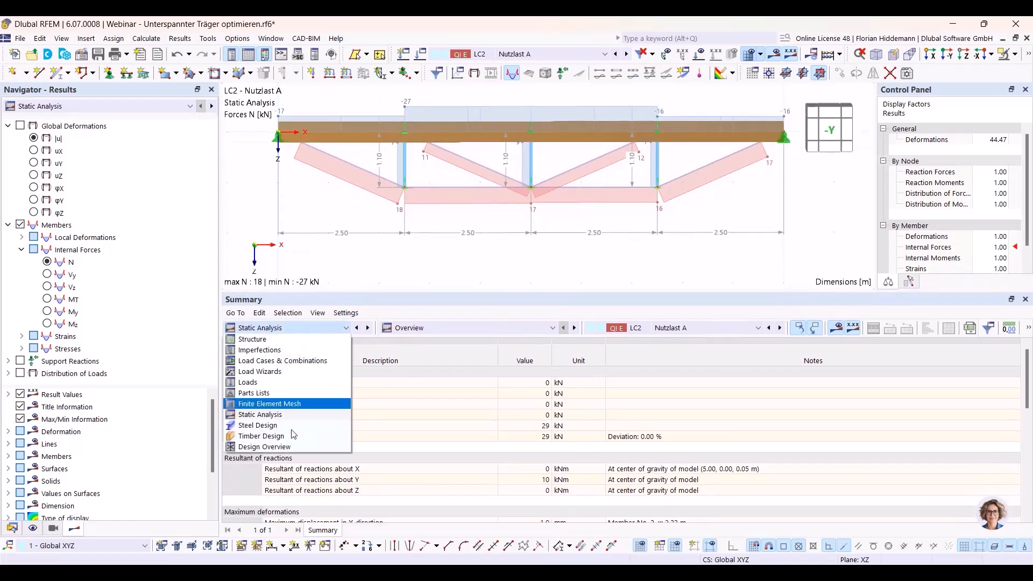
click(287, 448)
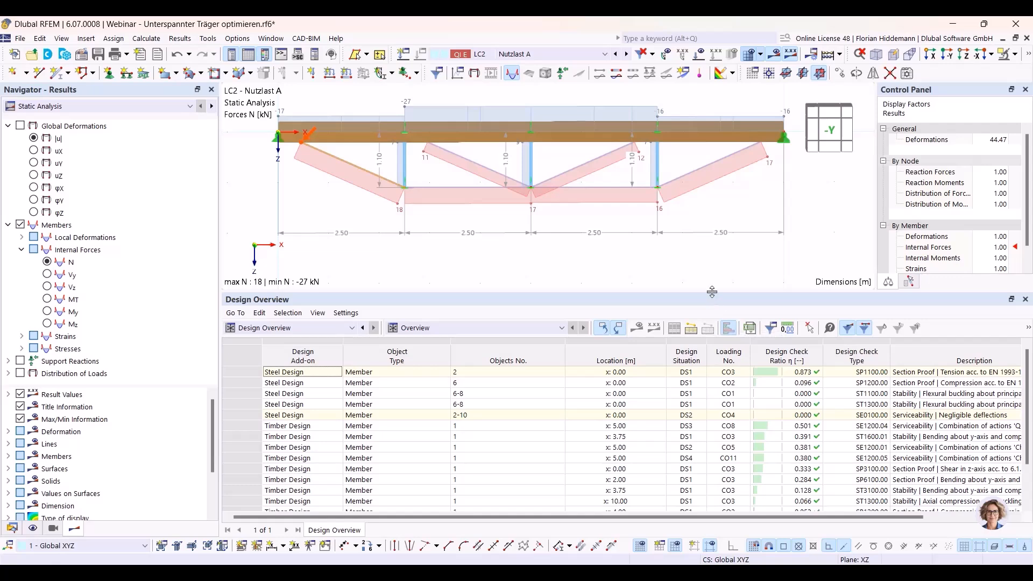
drag(712, 291, 711, 278)
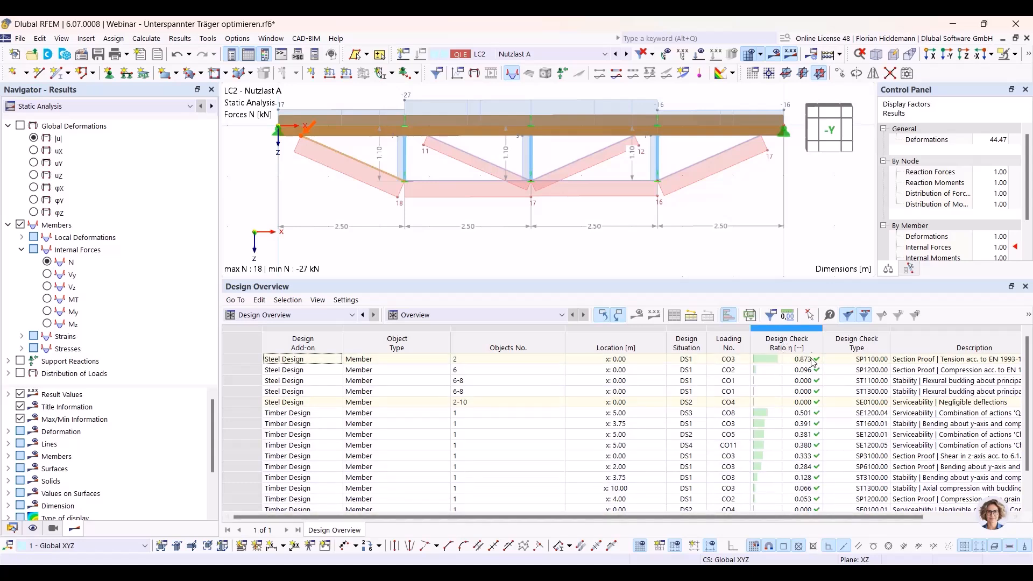
drag(704, 278, 705, 342)
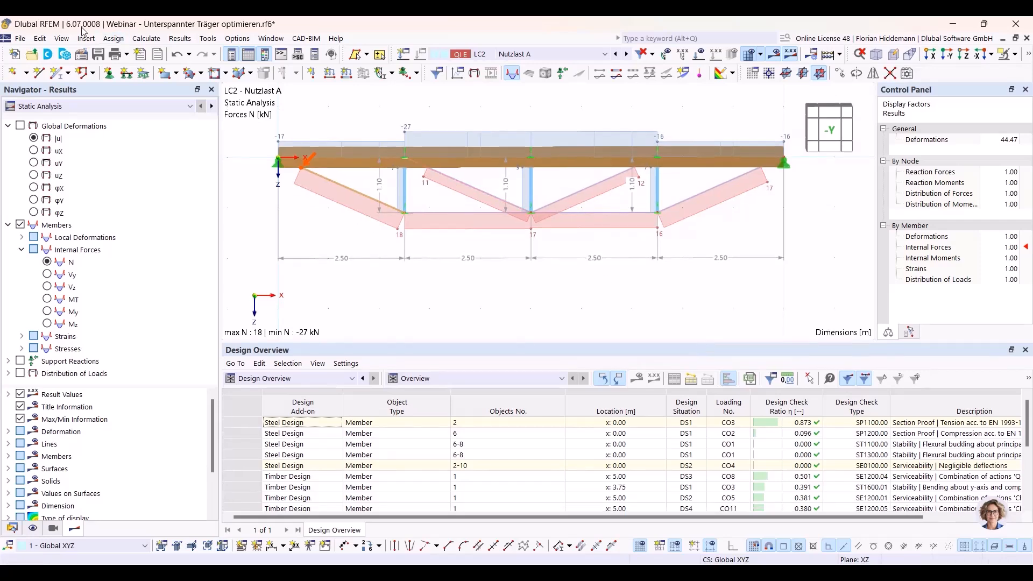
Set the global parameters z_1, z_2 and z_3 to 0.30 m each and apply them to the model
click(40, 38)
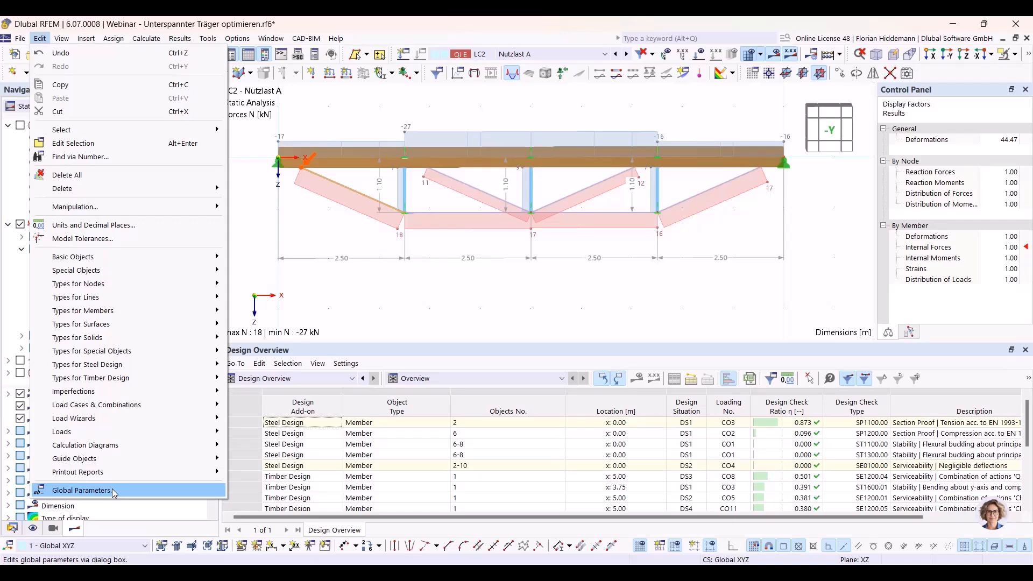
click(113, 490)
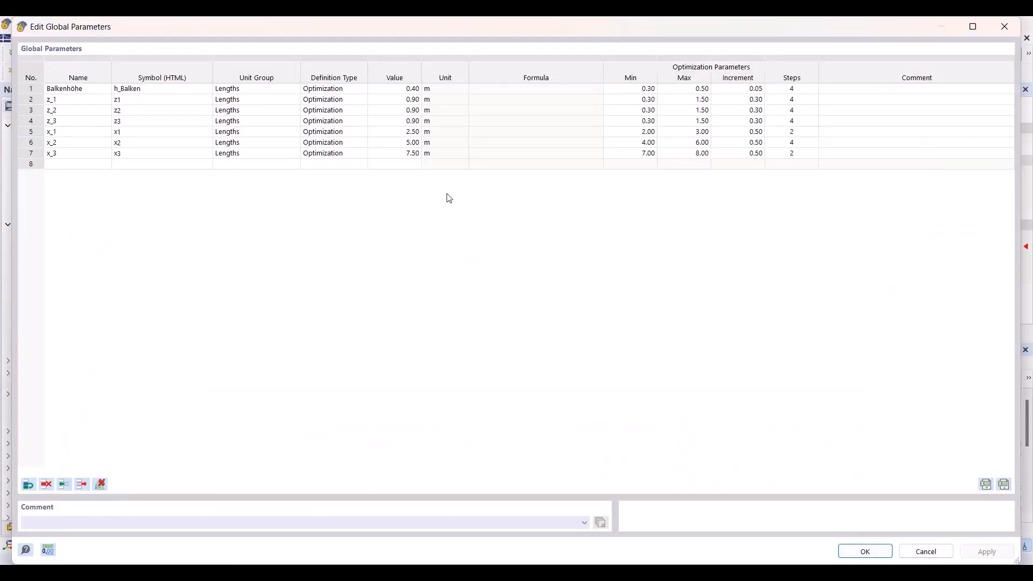
click(398, 100)
drag(572, 28, 604, 103)
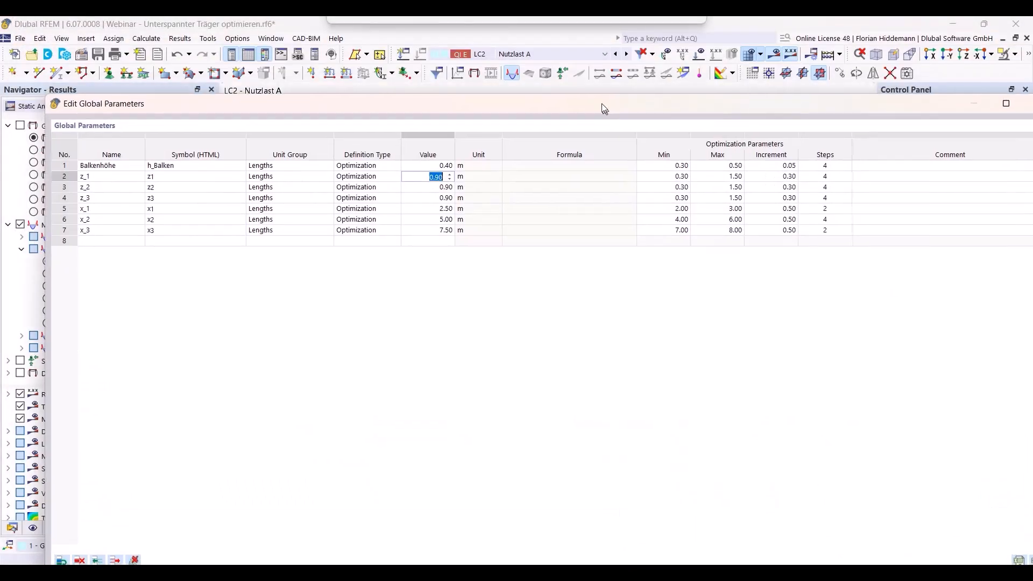
drag(47, 92, 227, 294)
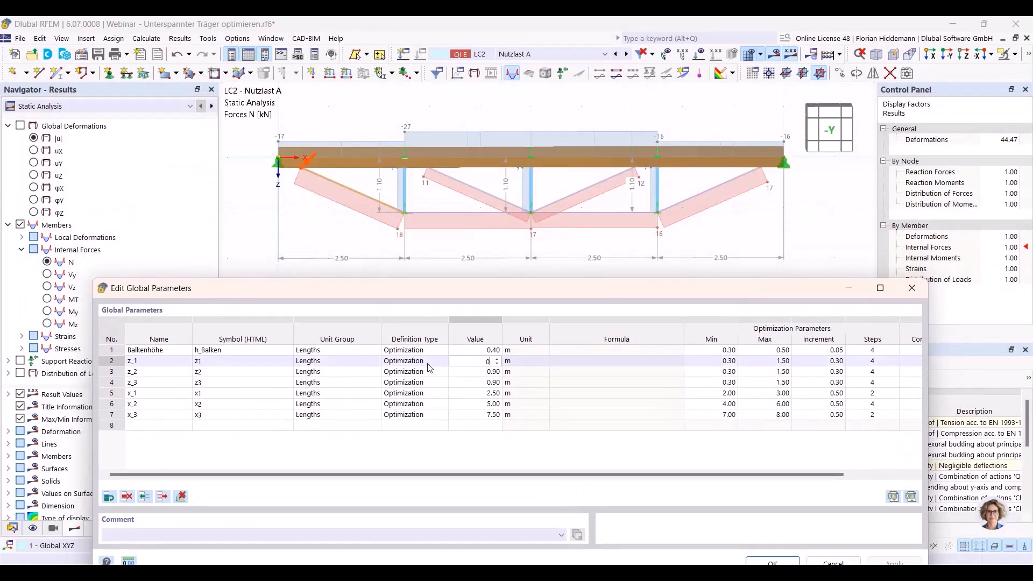
click(482, 372)
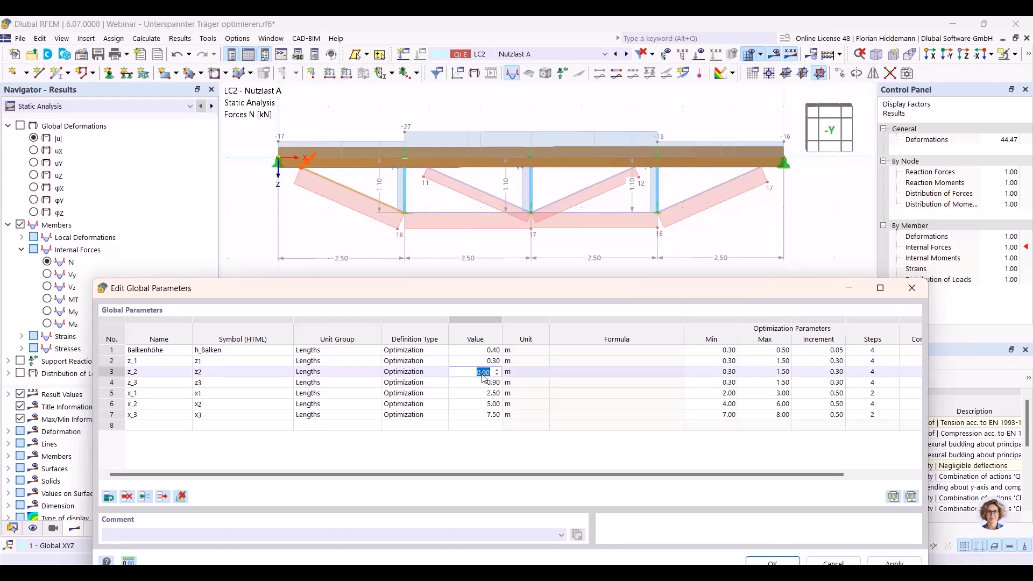
click(480, 383)
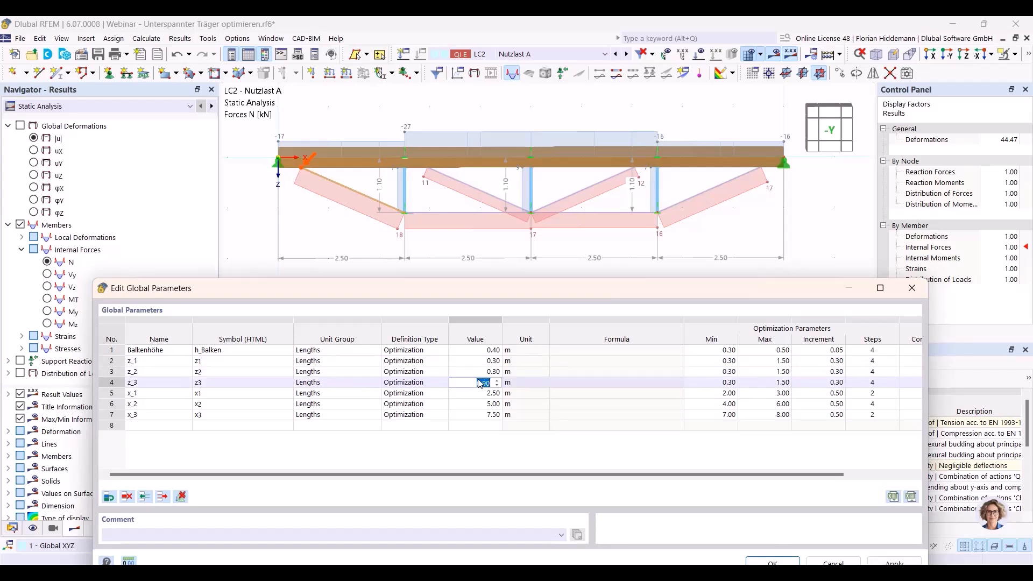
click(520, 467)
drag(530, 295, 487, 235)
click(851, 503)
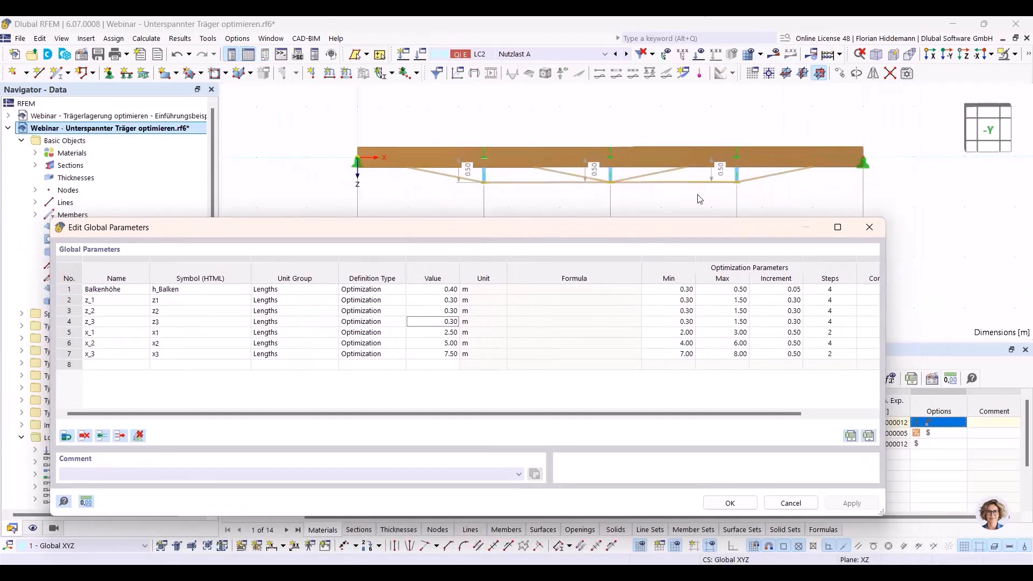
click(726, 501)
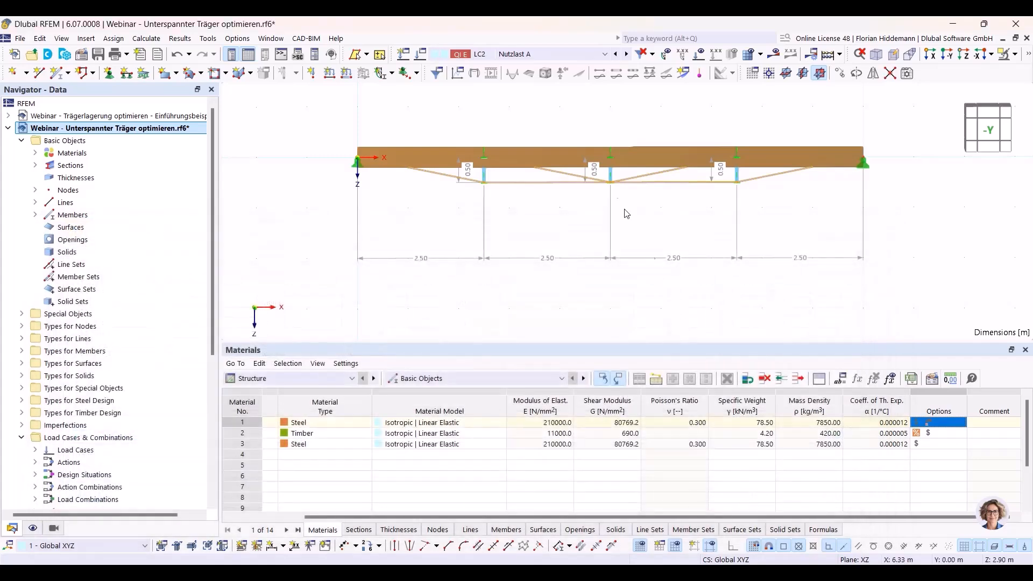
Recalculate the model with the shortened posts and review its check ratios in the Design Overview
scroll(670, 207, up, 2)
middle_drag(689, 187, 703, 236)
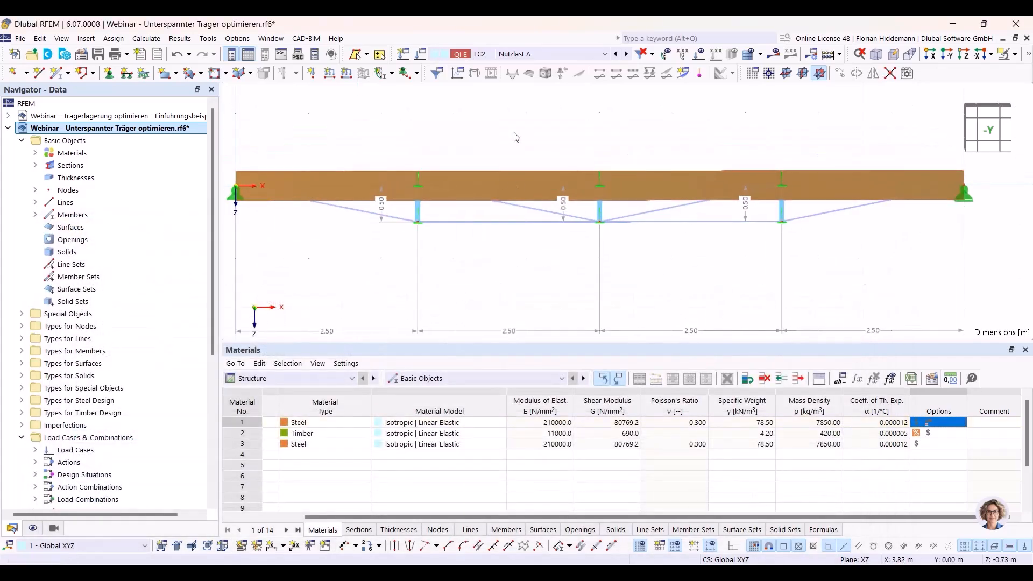
key(F5)
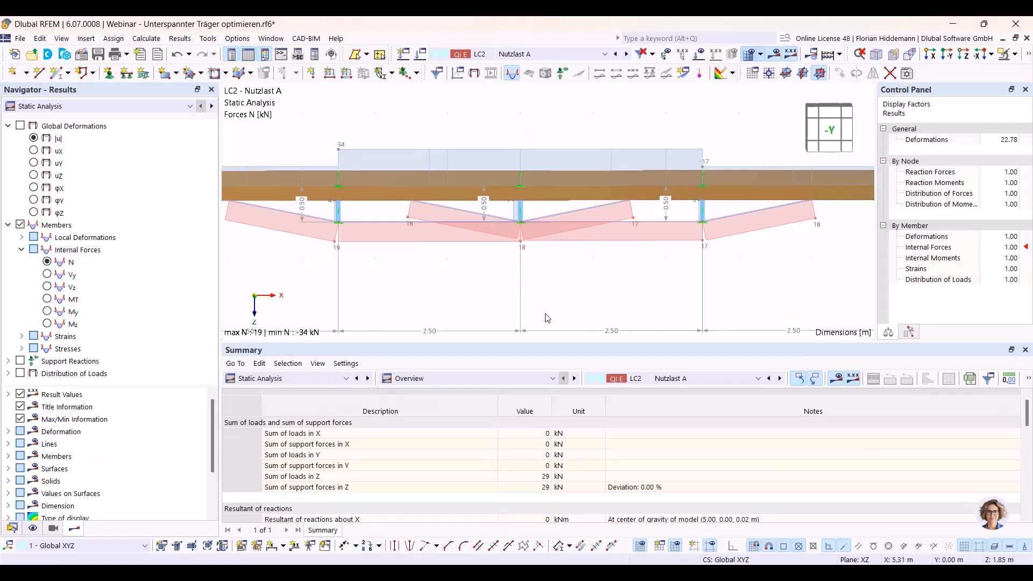
click(290, 378)
click(286, 495)
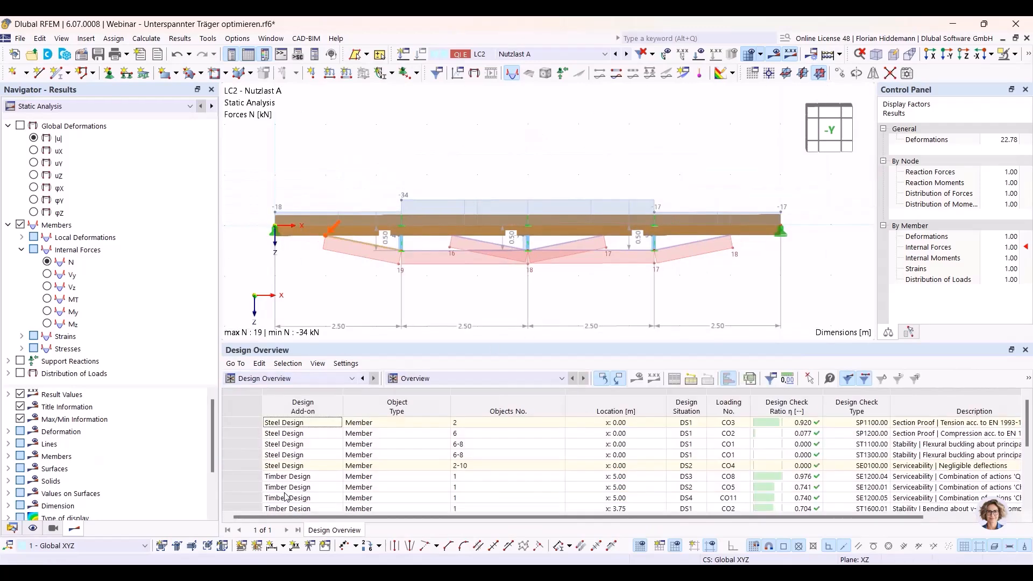
drag(687, 343, 689, 260)
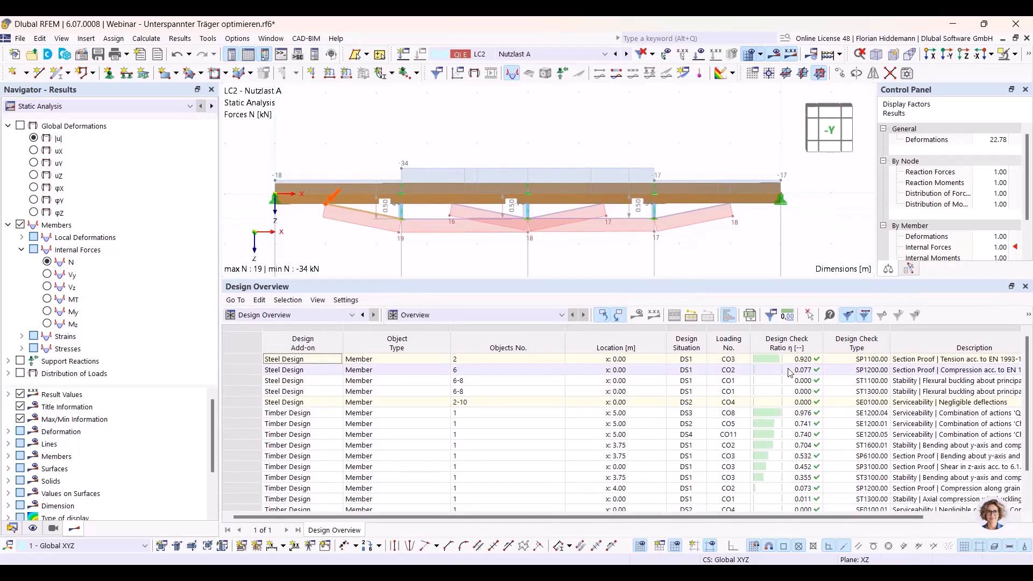
Display the axial forces for design situation DS1 and for load combination CO3
click(504, 54)
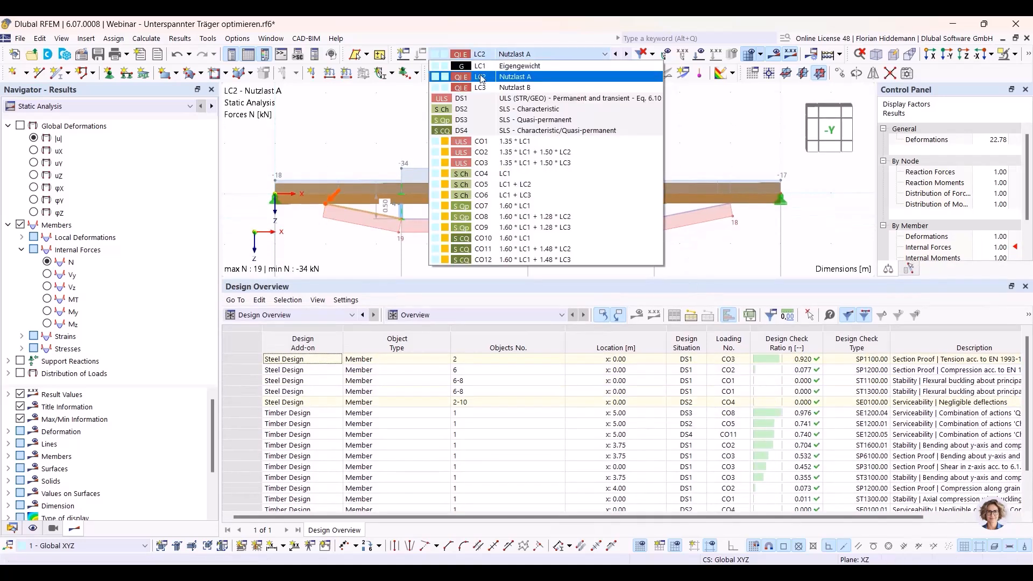
click(476, 98)
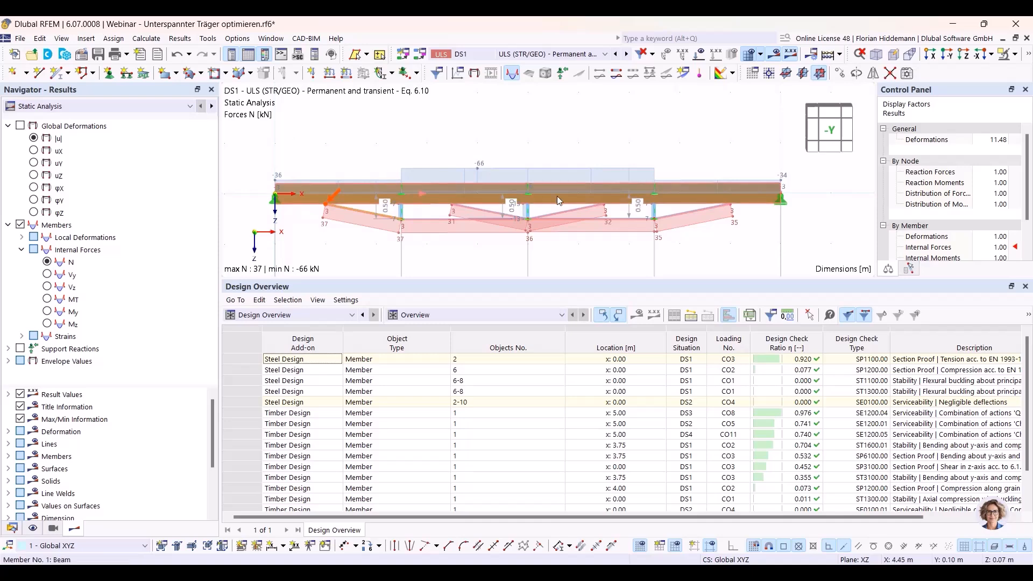
click(494, 54)
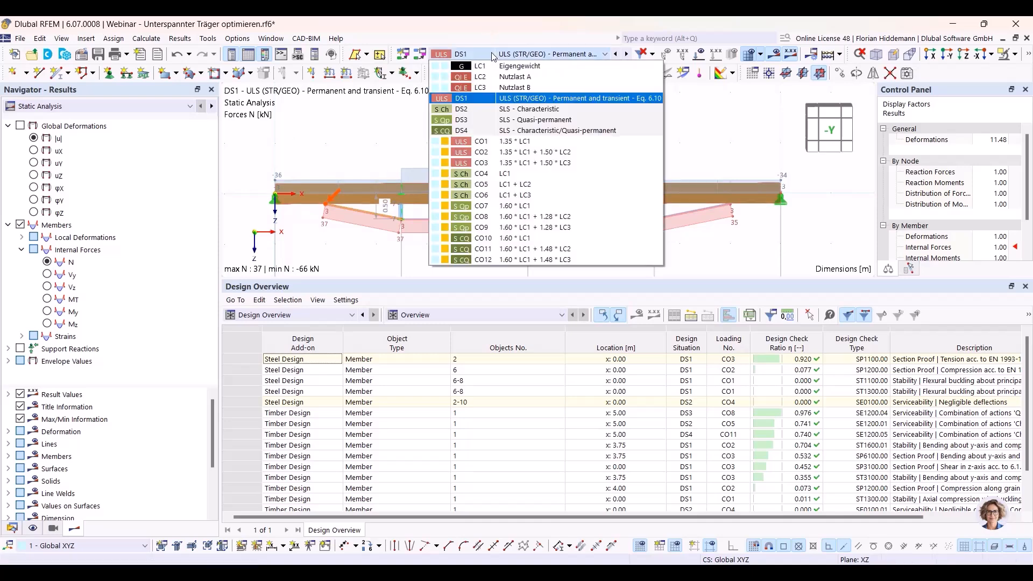
click(505, 163)
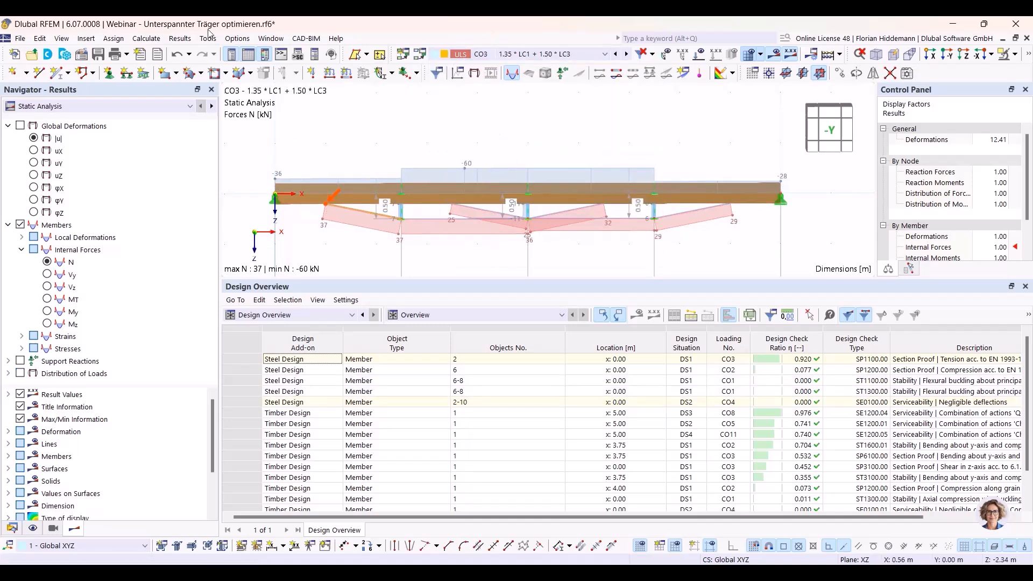
Set the global parameter Balkenhöhe to 0.30 m and apply it to the model
click(40, 38)
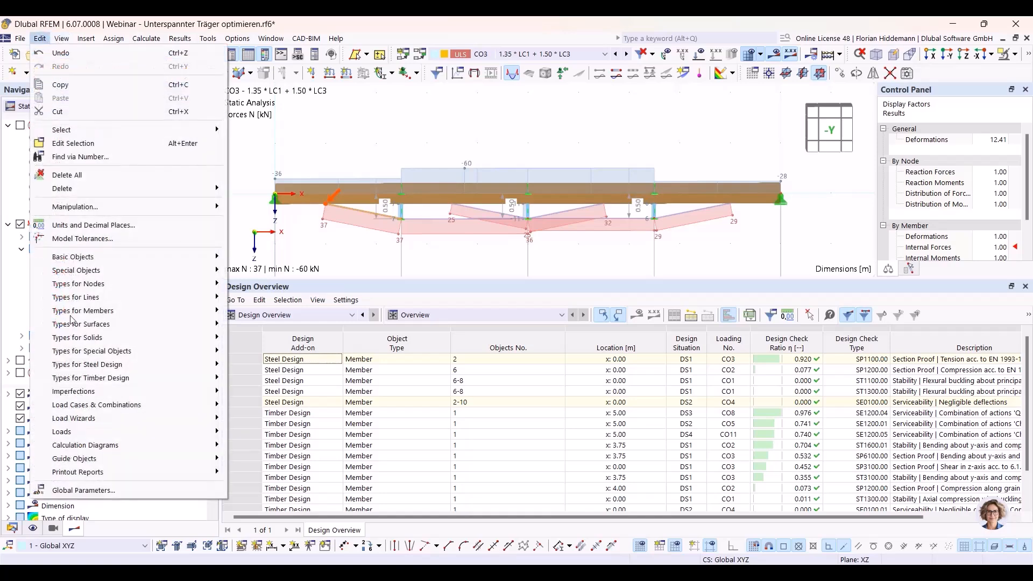
click(83, 490)
click(446, 290)
click(446, 290)
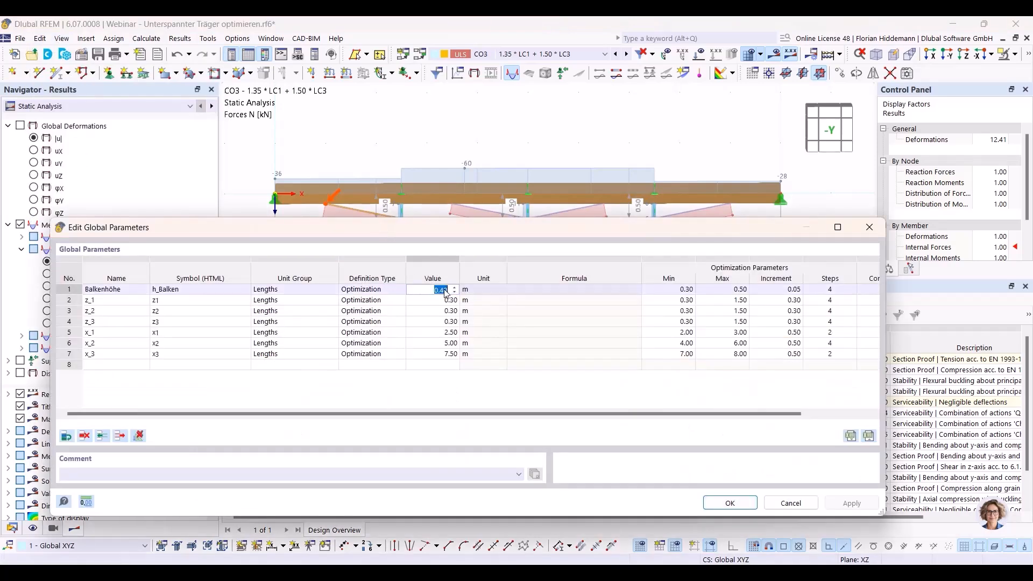
text(0.3)
key(Return)
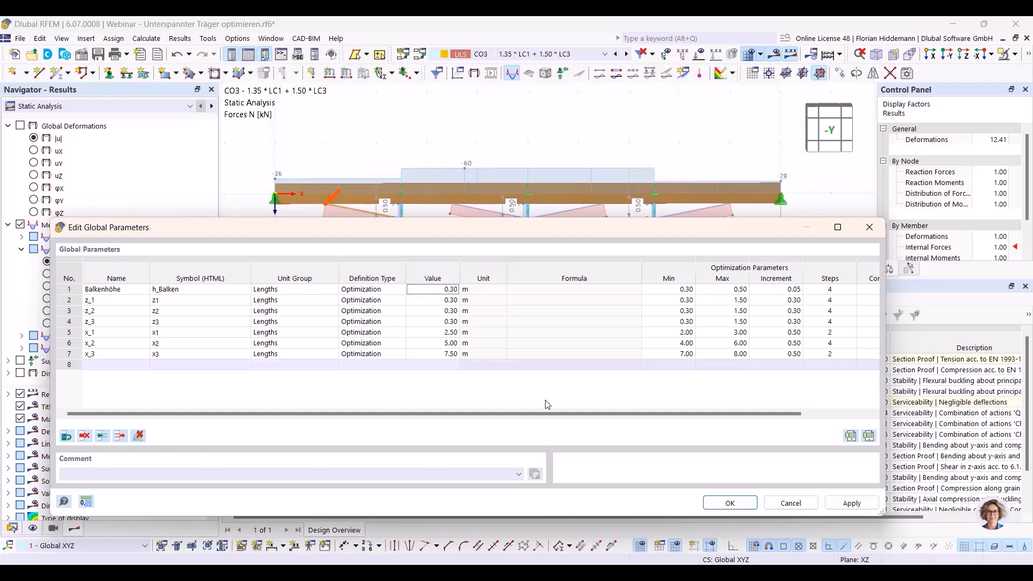
click(729, 503)
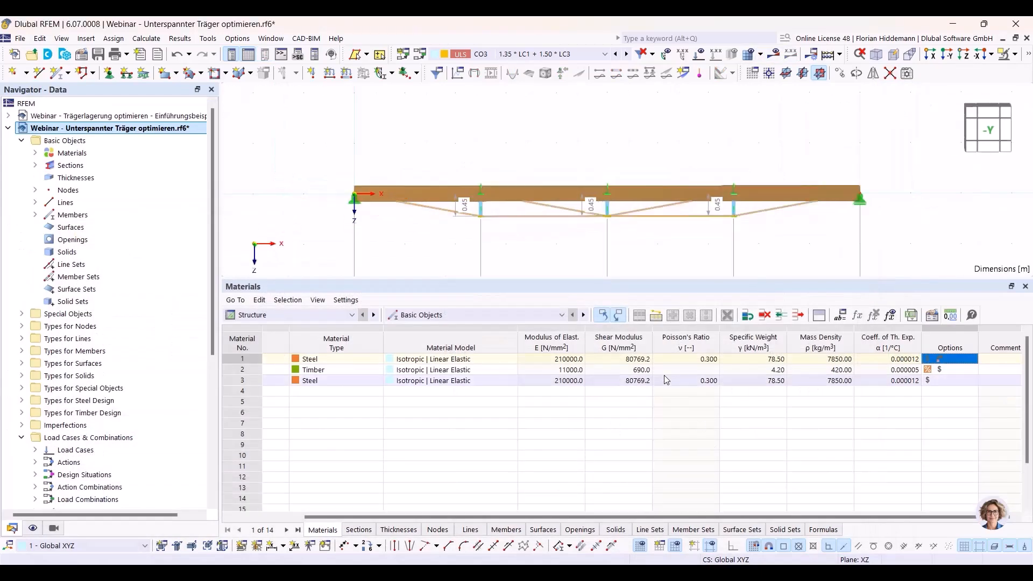
Calculate the model with the reduced beam height and list all its design checks in the Design Overview
key(F5)
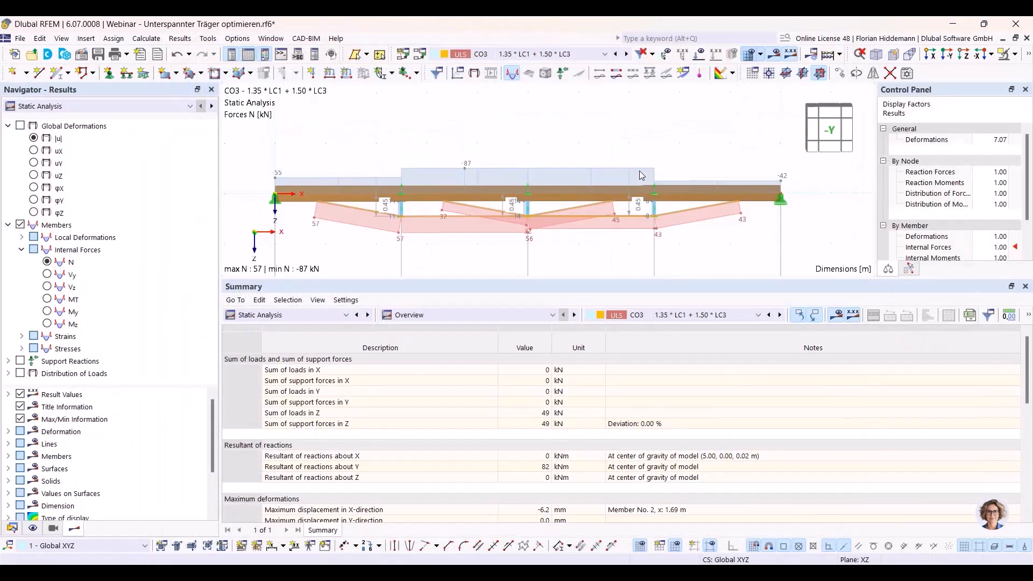
click(291, 315)
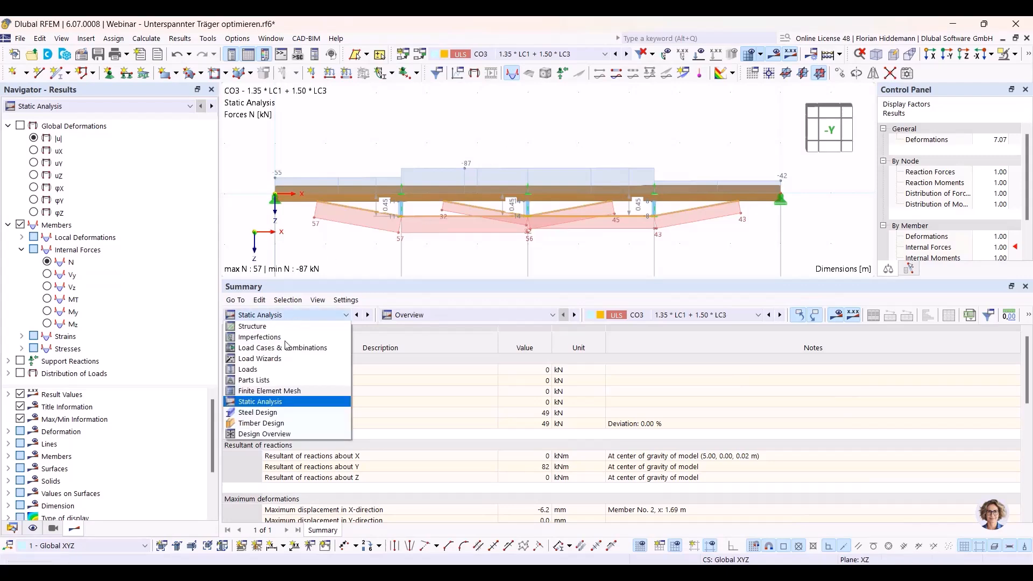
click(268, 430)
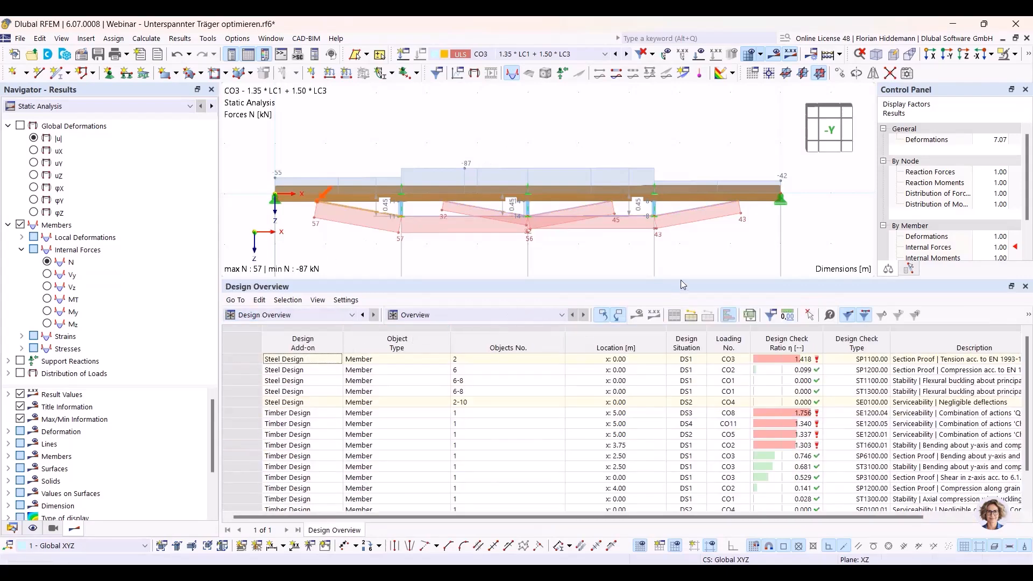
middle_drag(516, 255, 517, 216)
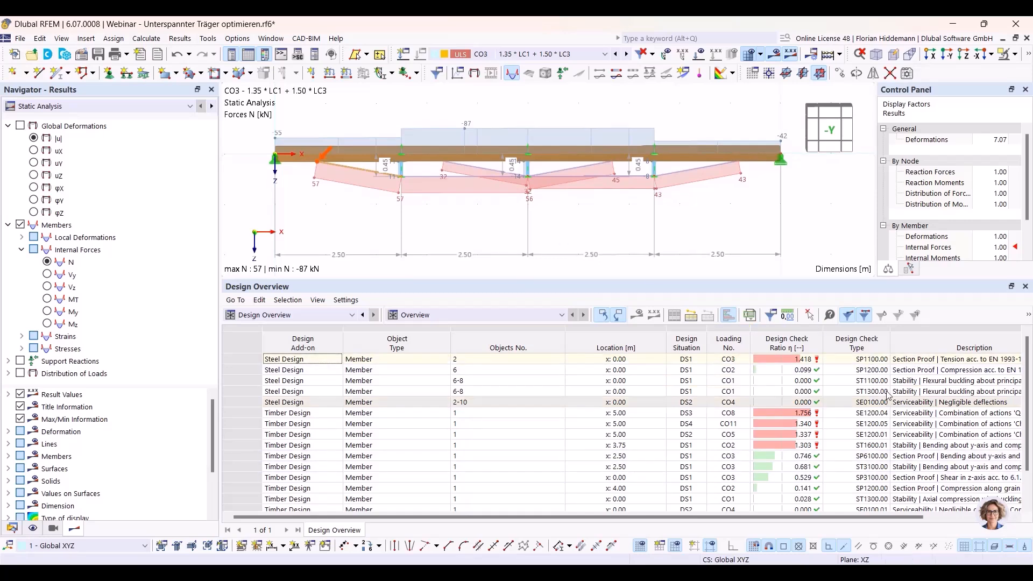
Locate member 2's tension check and member 1's quasi-permanent serviceability and CO2 bending stability checks on the model
click(917, 360)
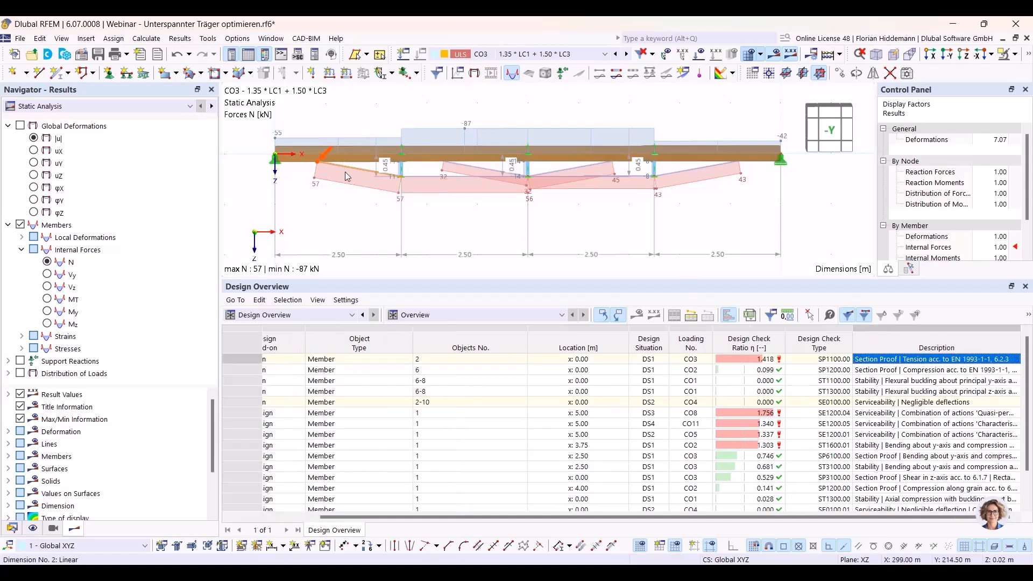
click(972, 413)
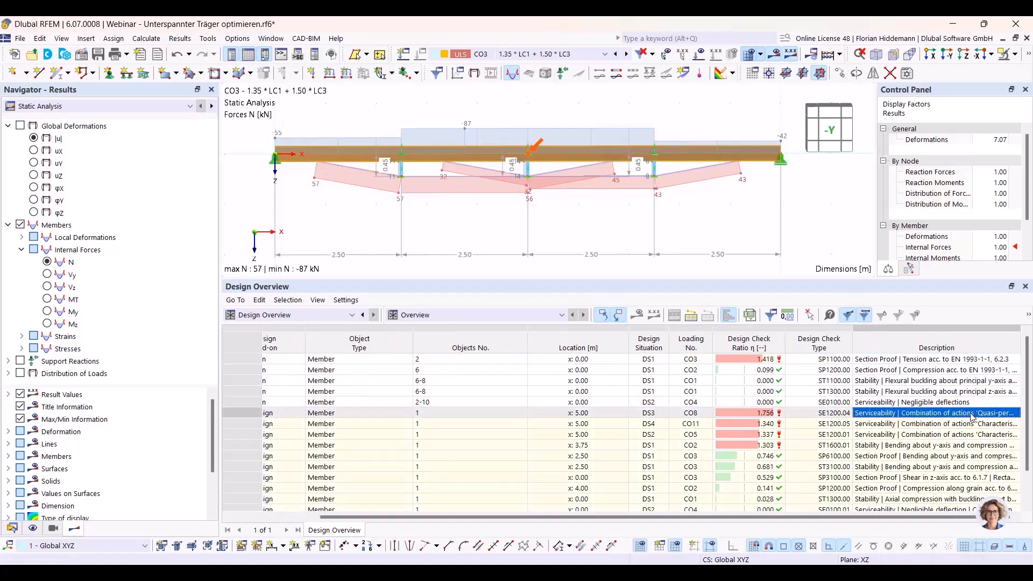
click(880, 446)
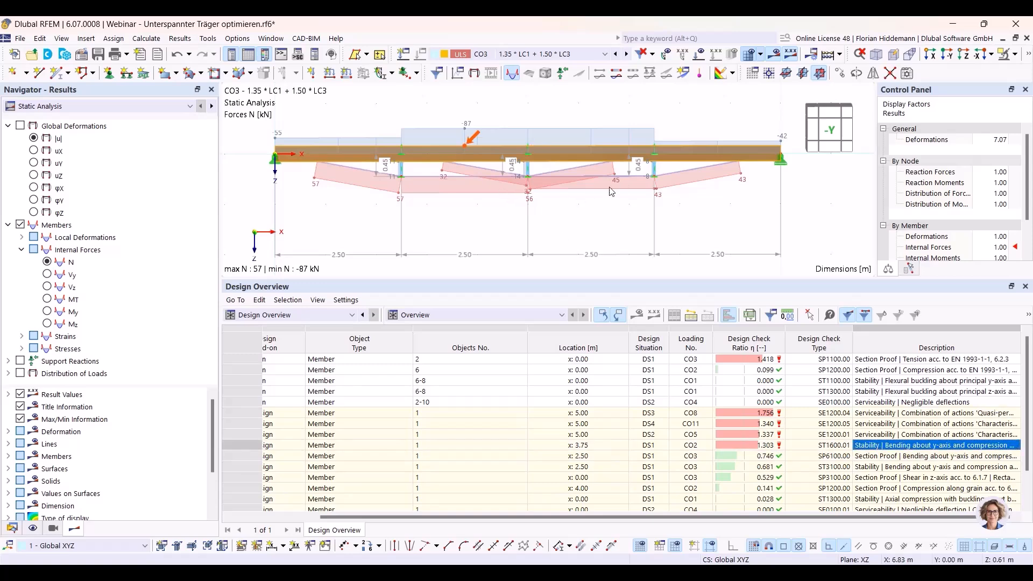
ctrl+middle_drag(584, 214, 444, 152)
scroll(442, 152, up, 1)
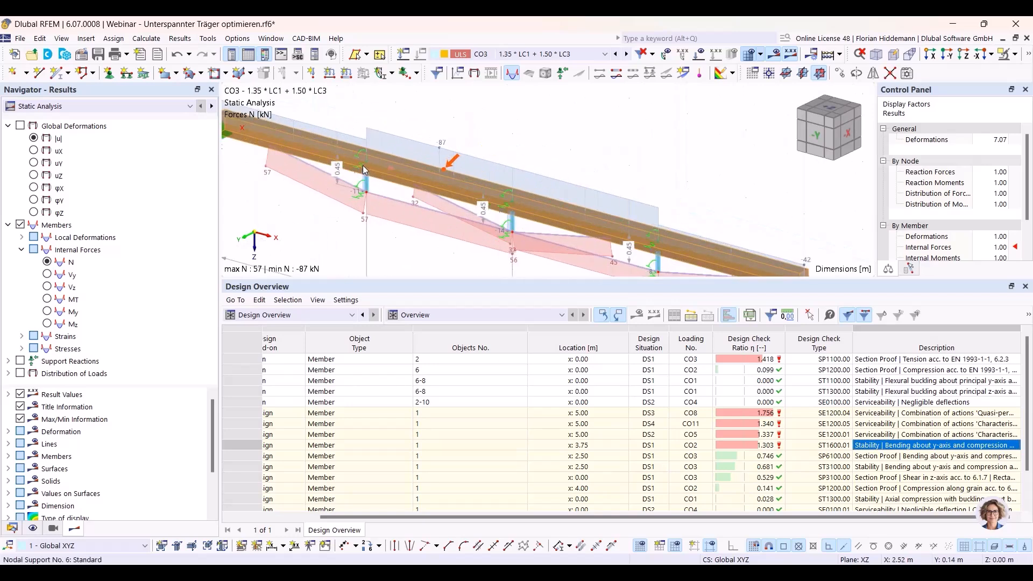
Activate optimization setting OS1 with particle swarm and minimum cost as the target, and start calculating everything
click(946, 54)
click(947, 55)
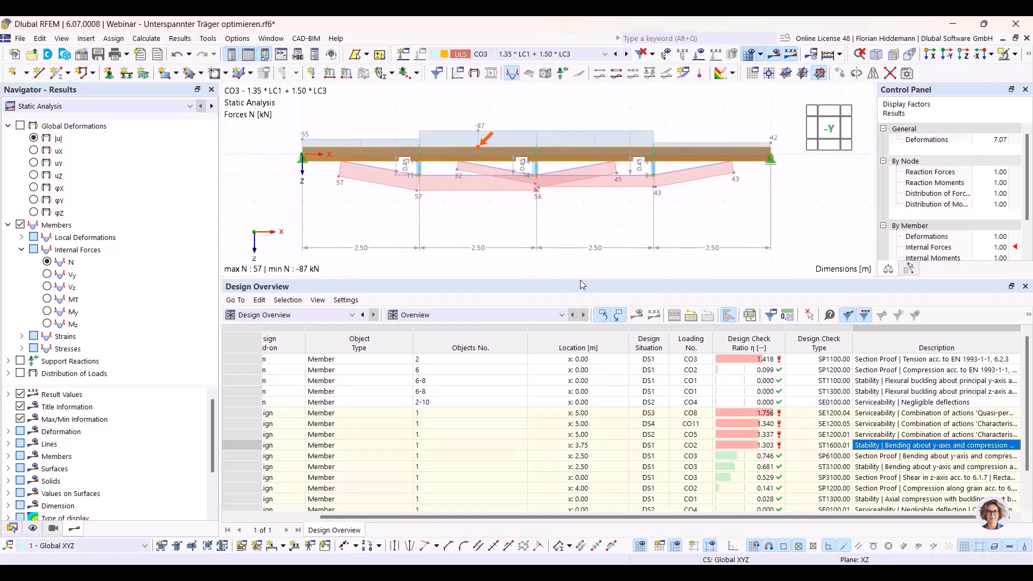
drag(582, 283, 582, 319)
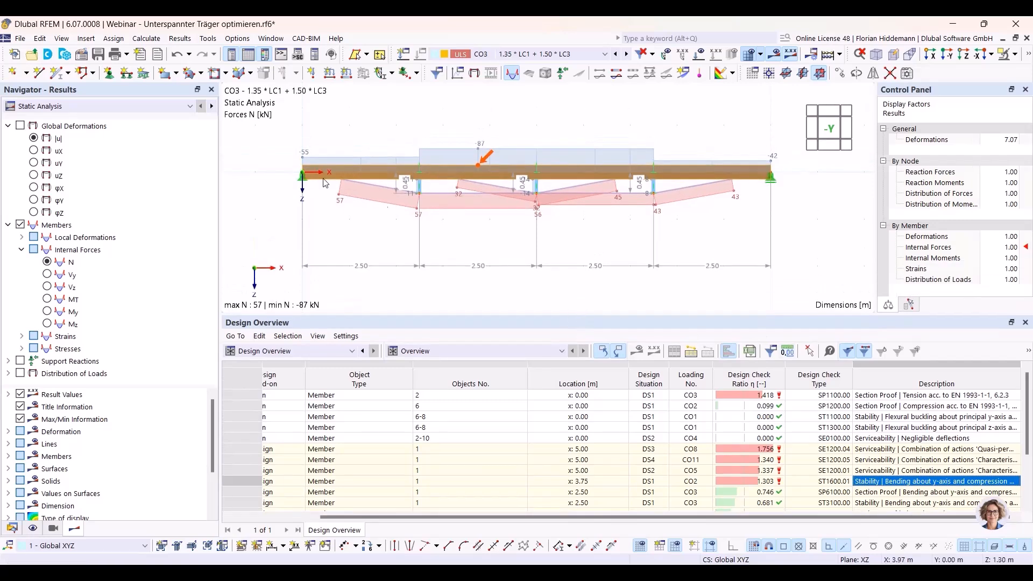
click(146, 42)
click(177, 365)
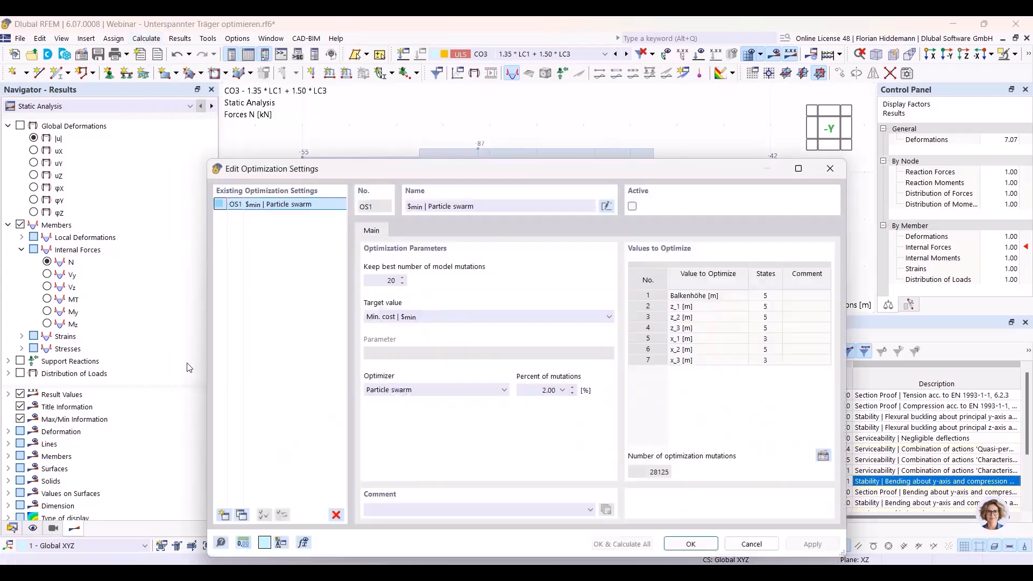
click(632, 206)
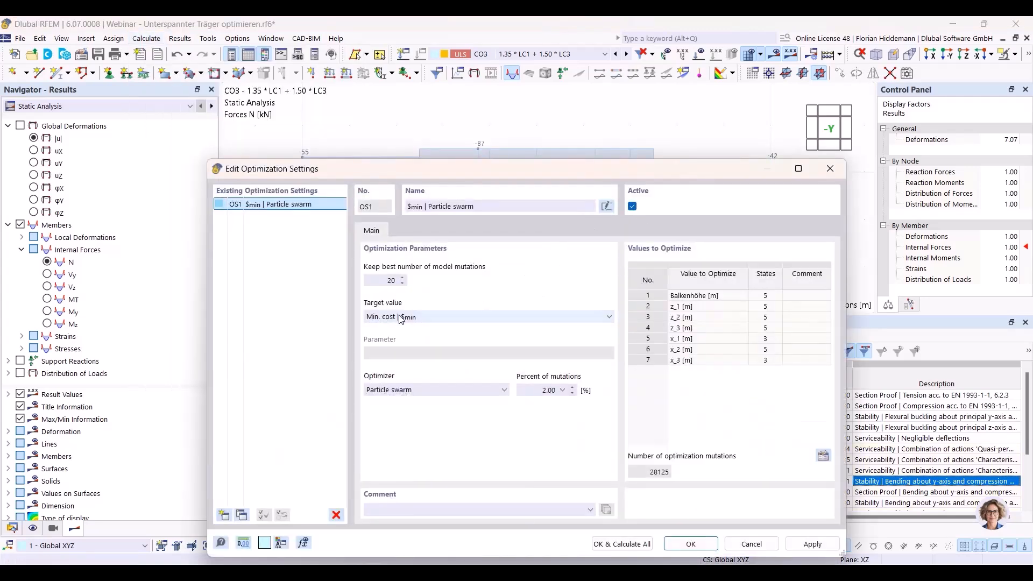
click(622, 544)
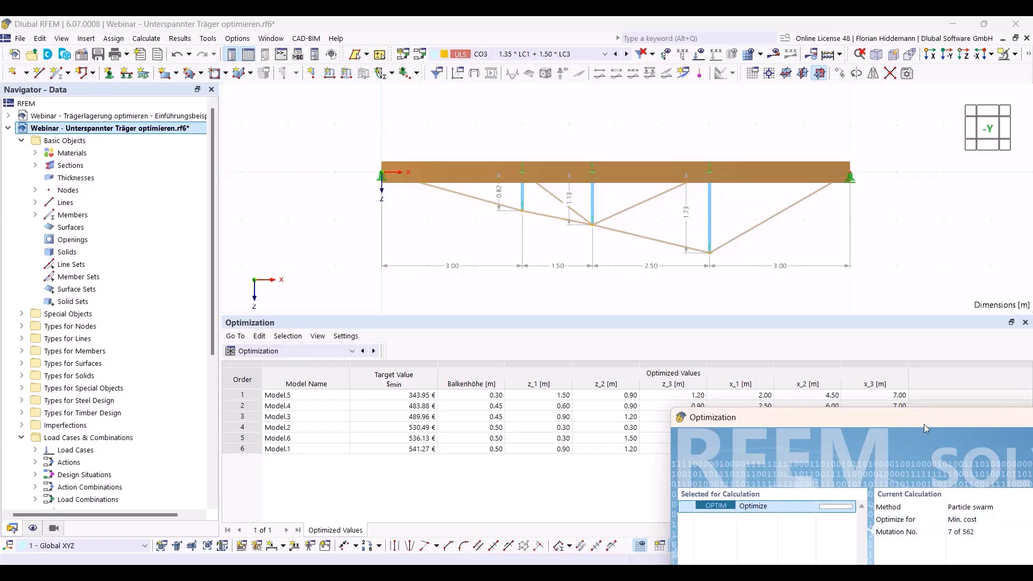
Abort the running optimization after its first mutations and dismiss the cancellation notice
drag(924, 422, 519, 87)
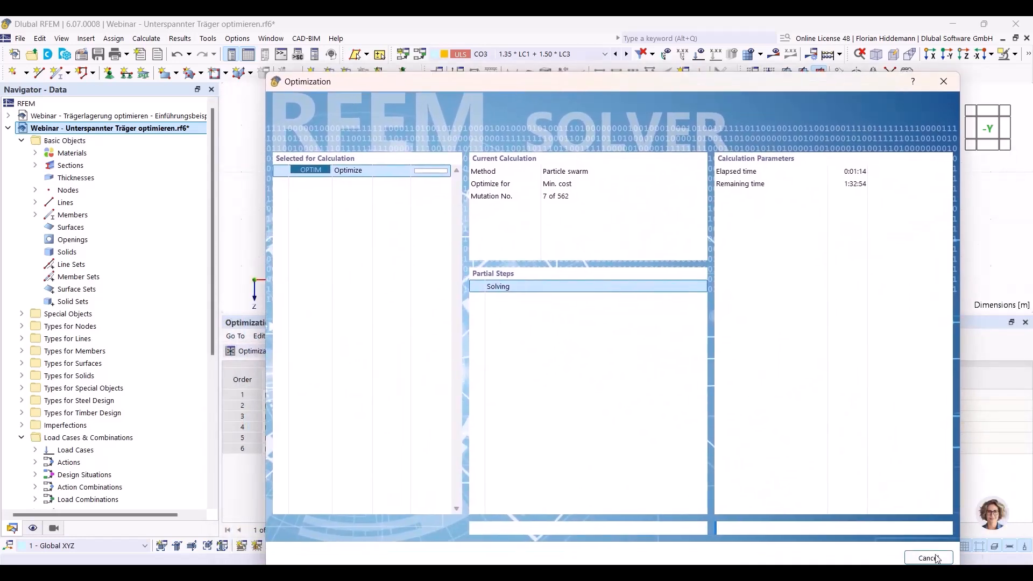
click(928, 558)
click(600, 394)
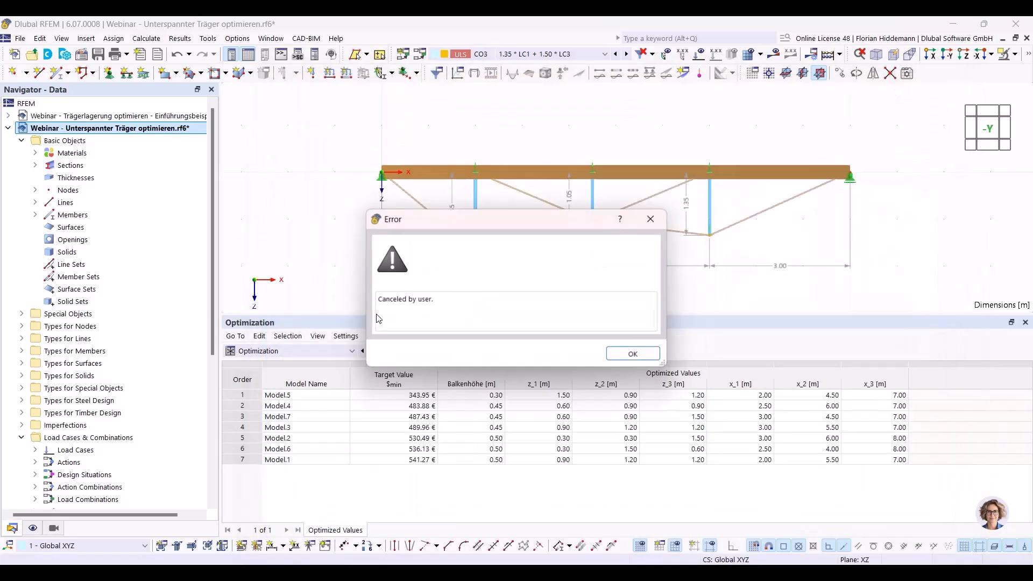
click(629, 354)
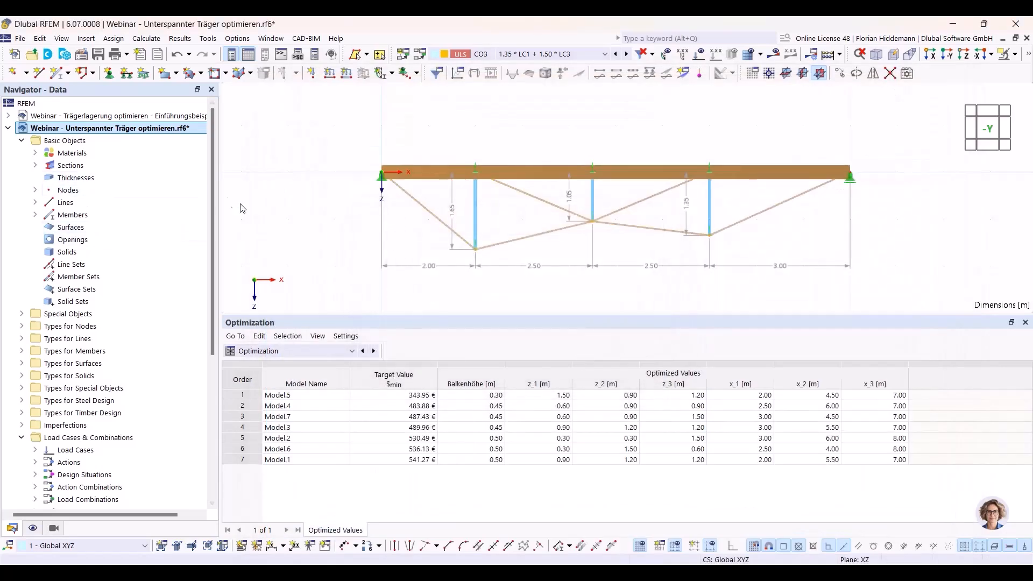
Switch to the model "Webinar - Unterspannter Träger optimieren - Ergebnisse.rf6" and look through its ranked optimization variants
click(9, 128)
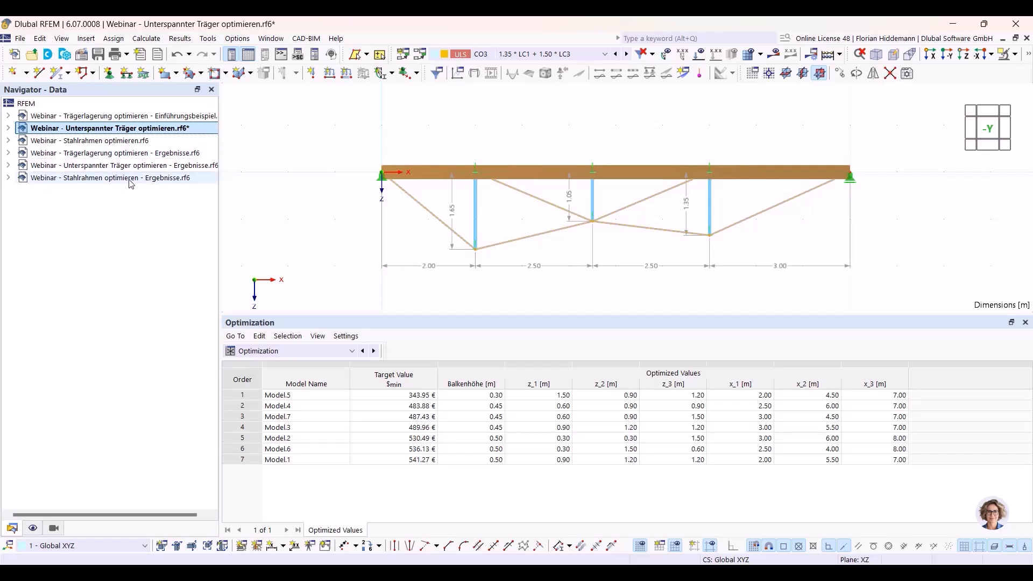
double_click(115, 170)
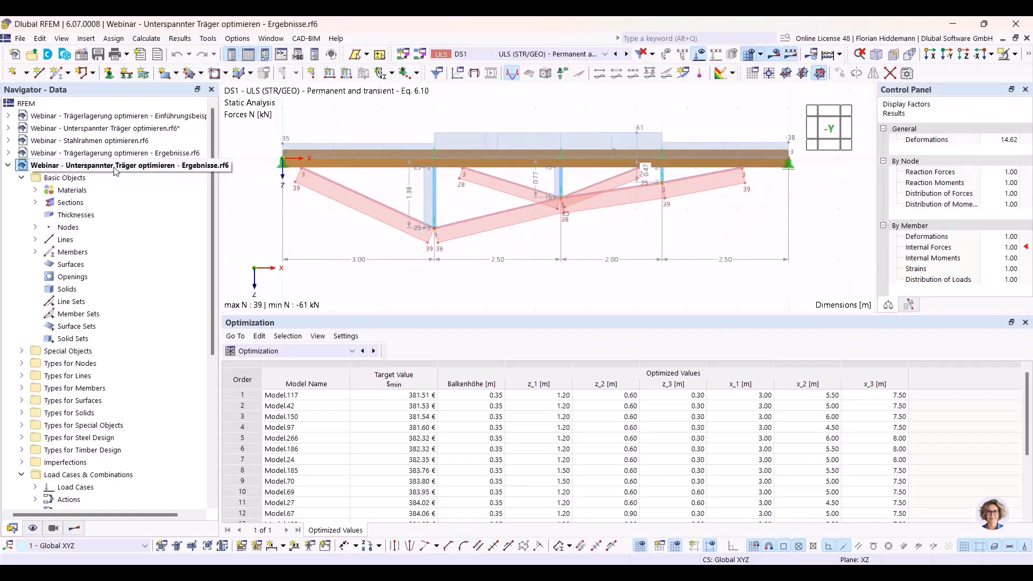
scroll(334, 484, down, 3)
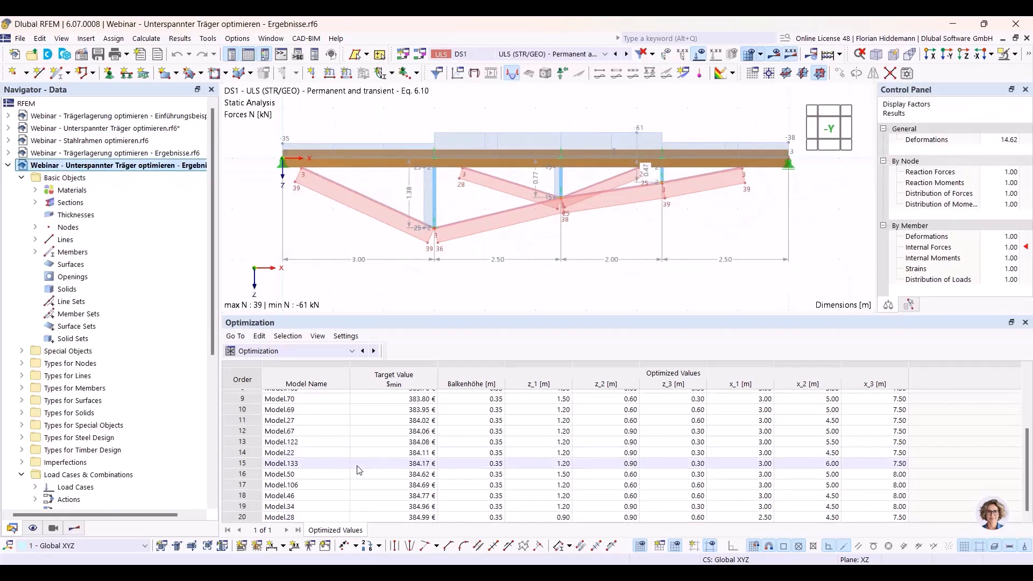
scroll(334, 487, up, 3)
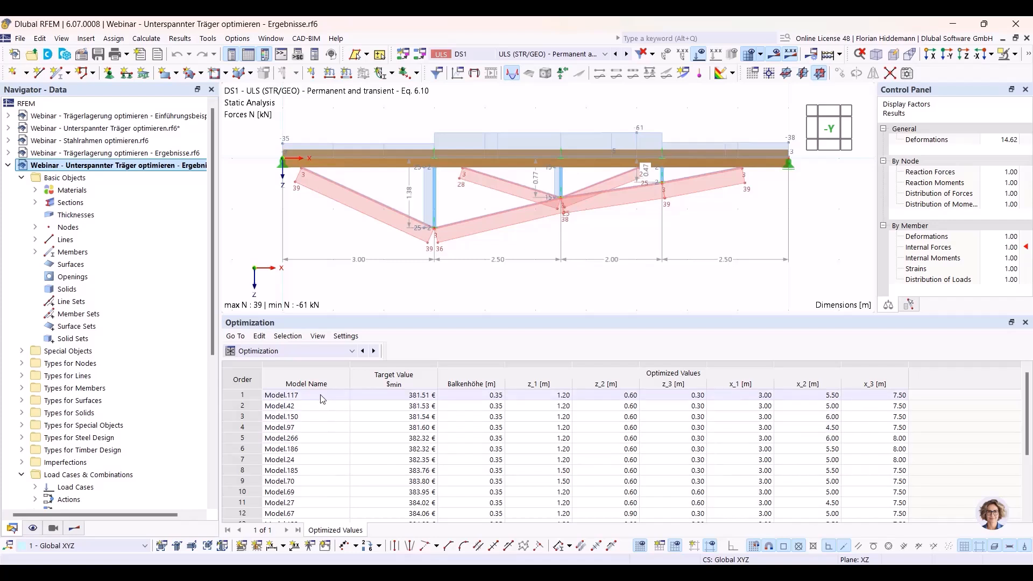
drag(339, 317, 340, 330)
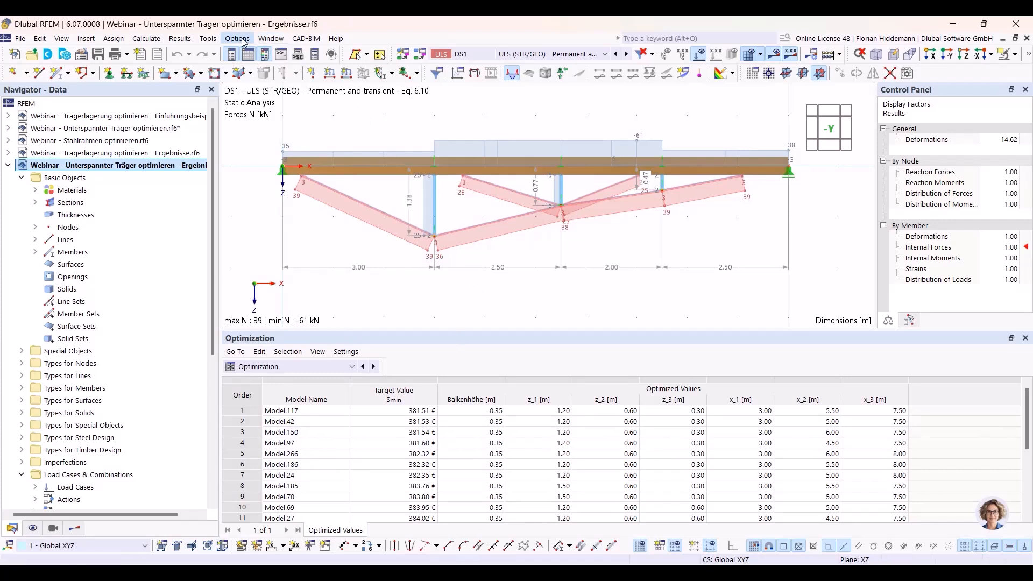
Review the virtual machine options for calculating the model in the cloud, and leave without submitting it
click(159, 38)
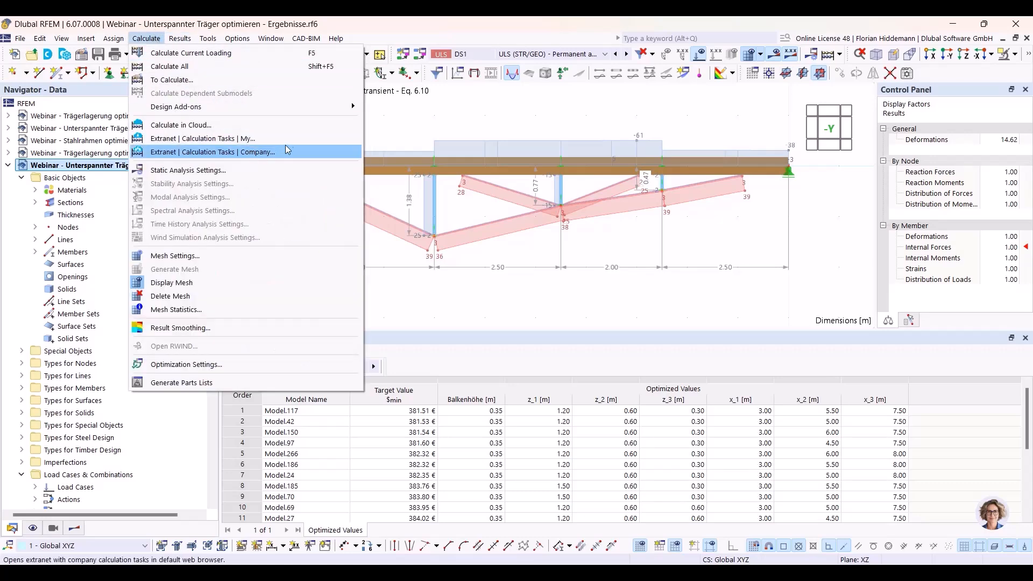
click(262, 129)
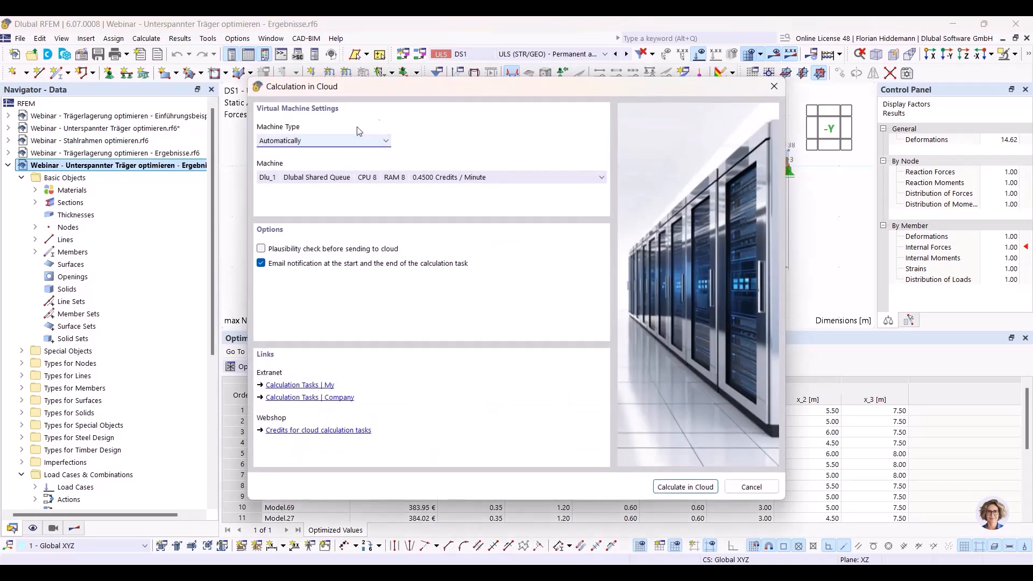
drag(388, 91, 507, 112)
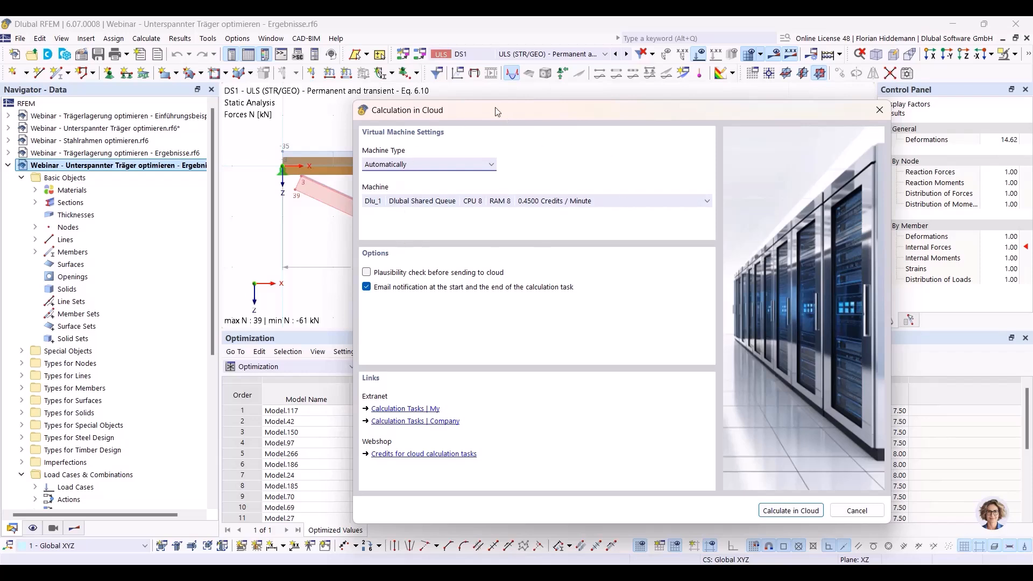
click(499, 202)
click(534, 205)
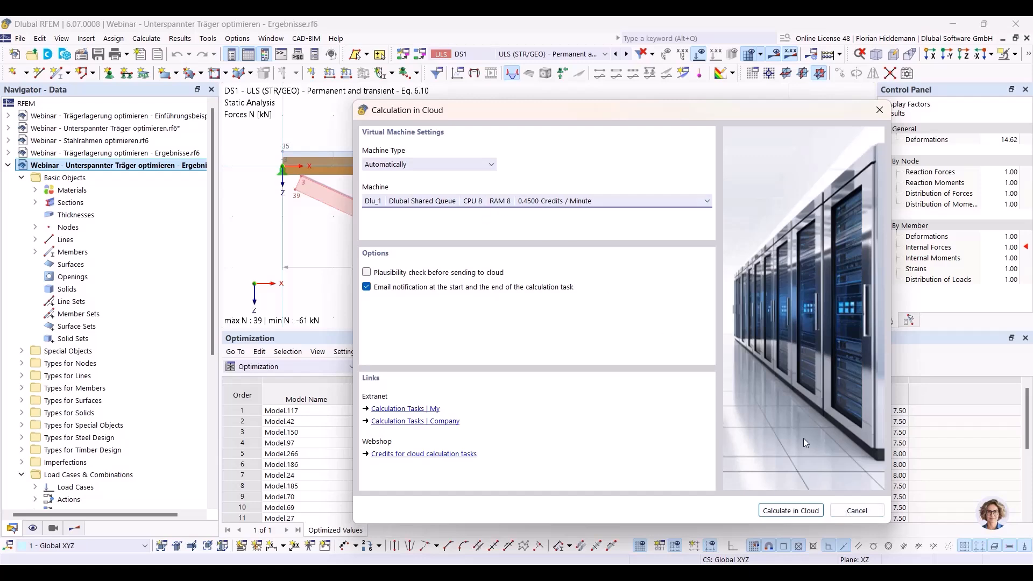
key(Escape)
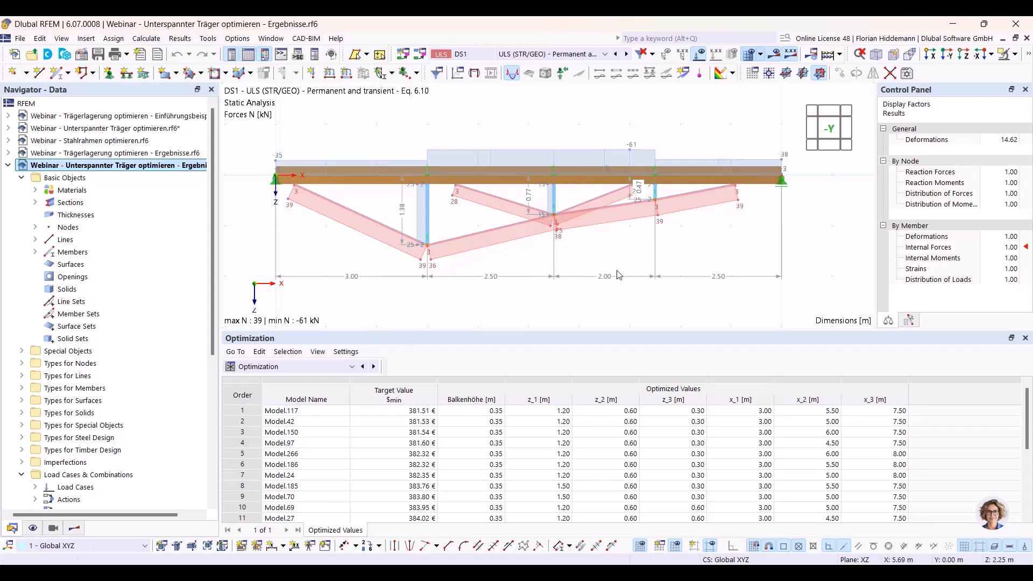
Hide the results and compare the loads of load combinations CO2 and CO3 on the optimized beam
click(772, 56)
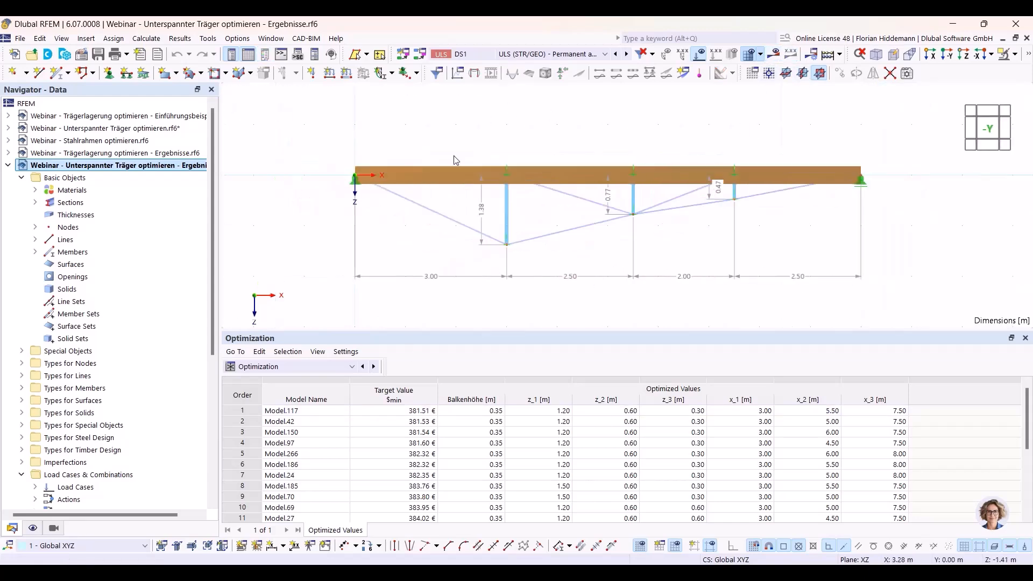
click(525, 53)
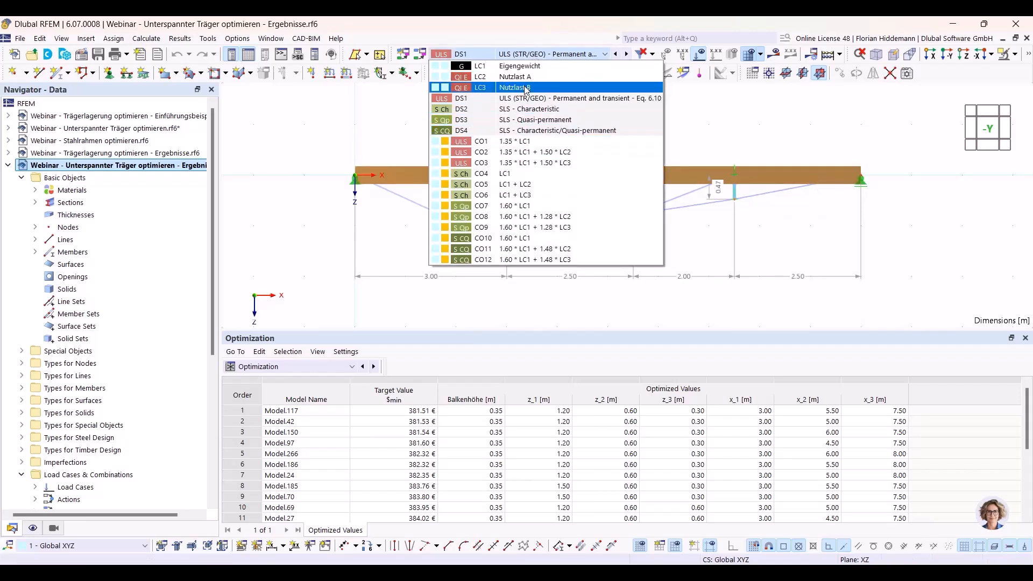
click(522, 152)
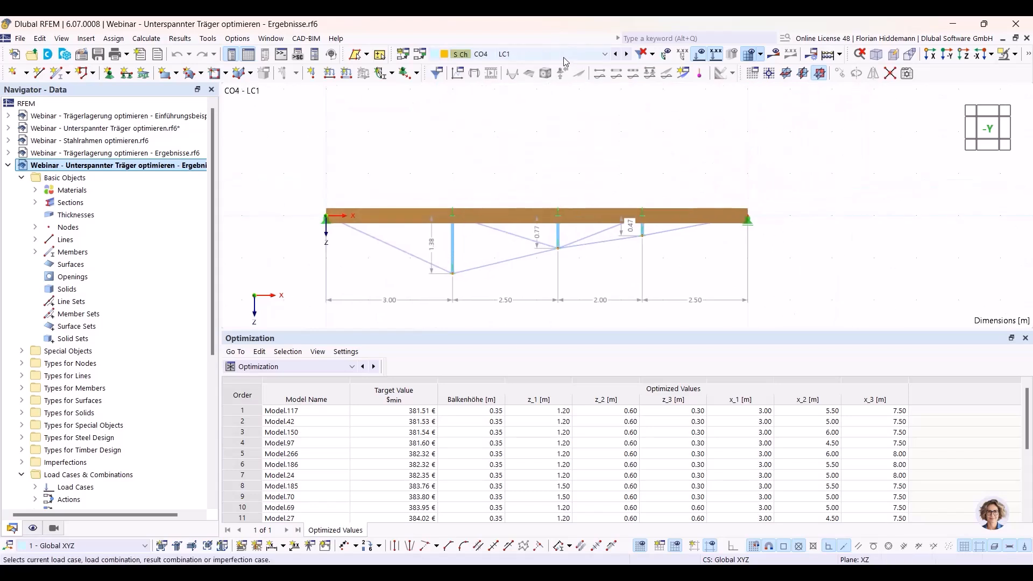
scroll(563, 61, down, 1)
scroll(563, 60, up, 1)
scroll(563, 61, down, 1)
scroll(560, 58, down, 1)
scroll(560, 58, up, 1)
scroll(554, 59, down, 1)
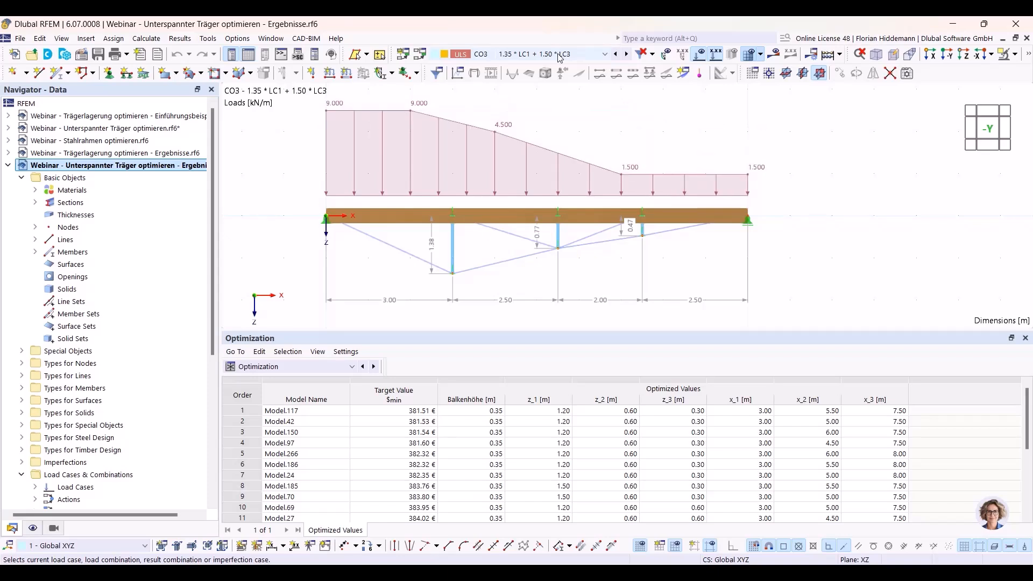
scroll(525, 62, up, 1)
scroll(525, 61, down, 1)
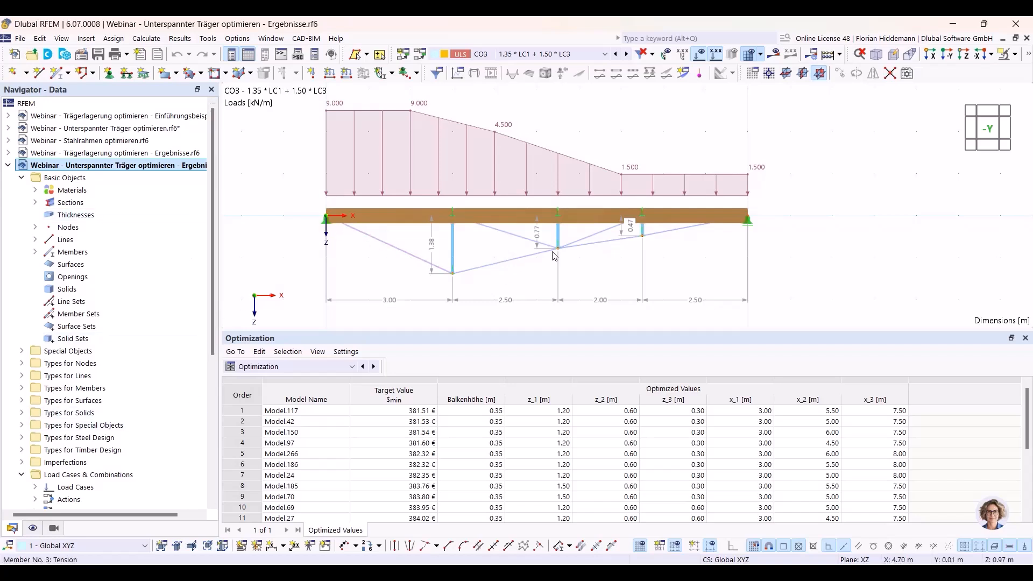
Display the axial force results for design situation DS1 on the optimized beam again
click(528, 55)
click(524, 99)
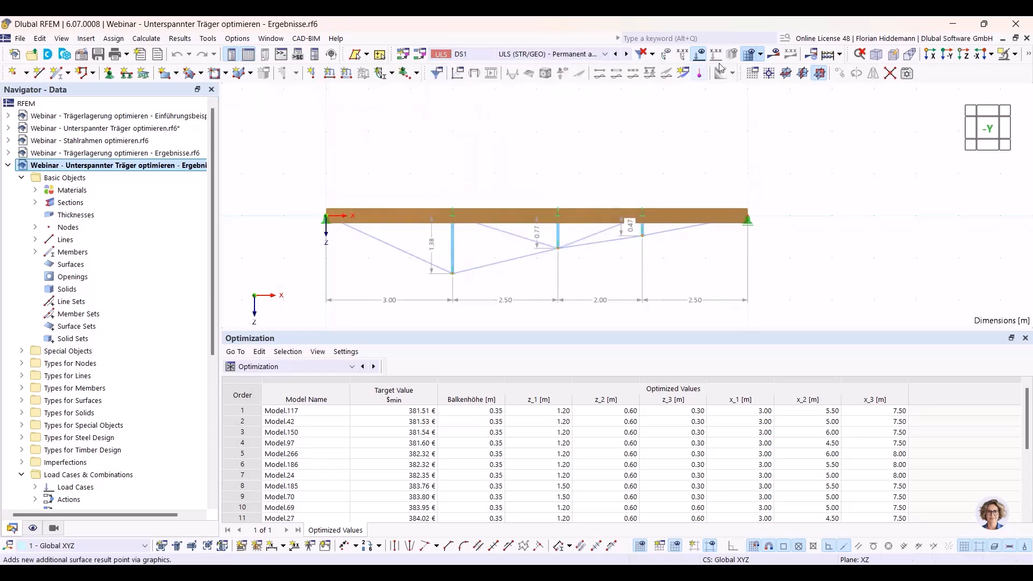
click(773, 54)
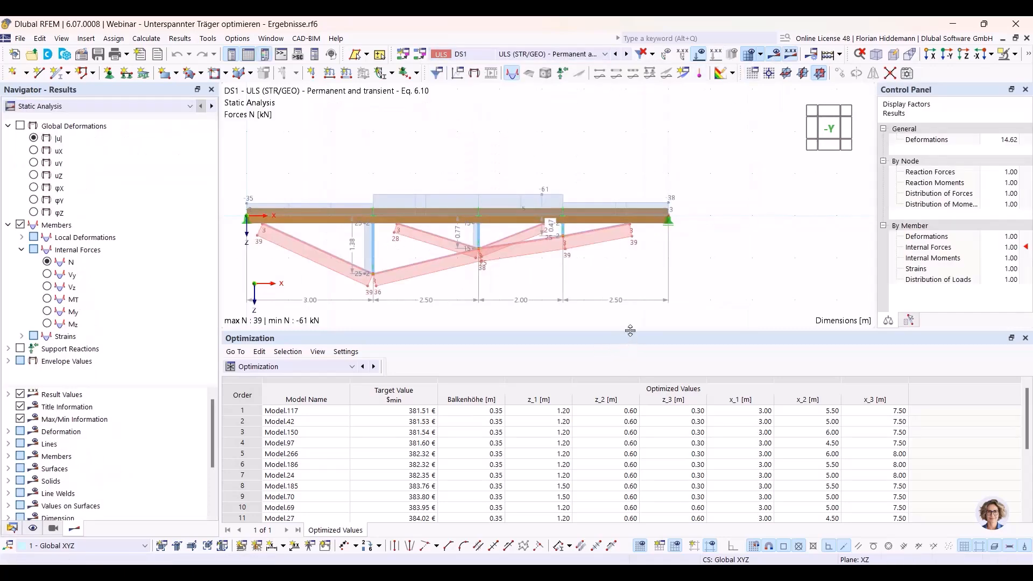
Compare the beam heights, post lengths and post positions of the ranked variants with the optimized beam's axial forces
drag(630, 330, 630, 278)
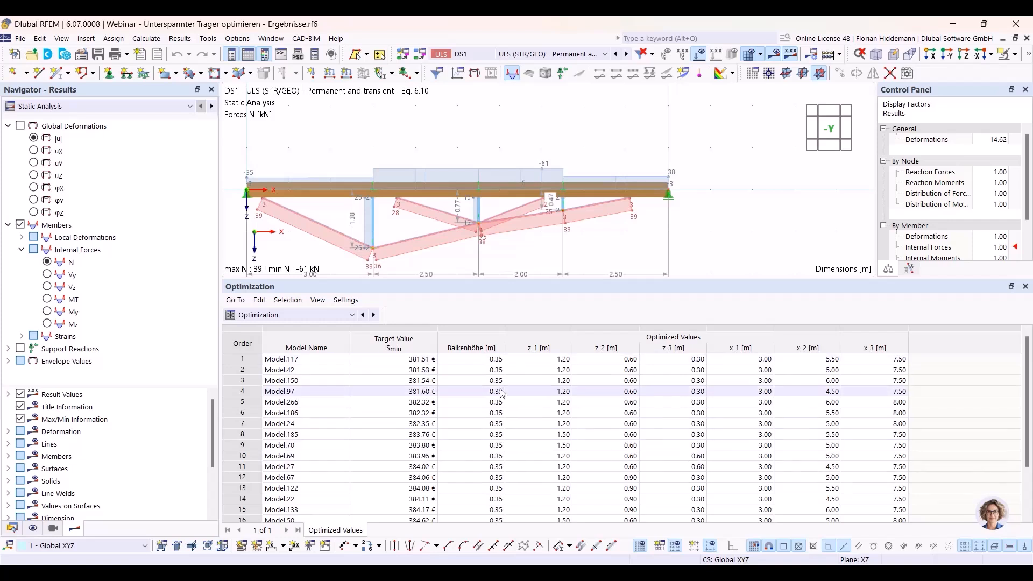
scroll(478, 473, down, 2)
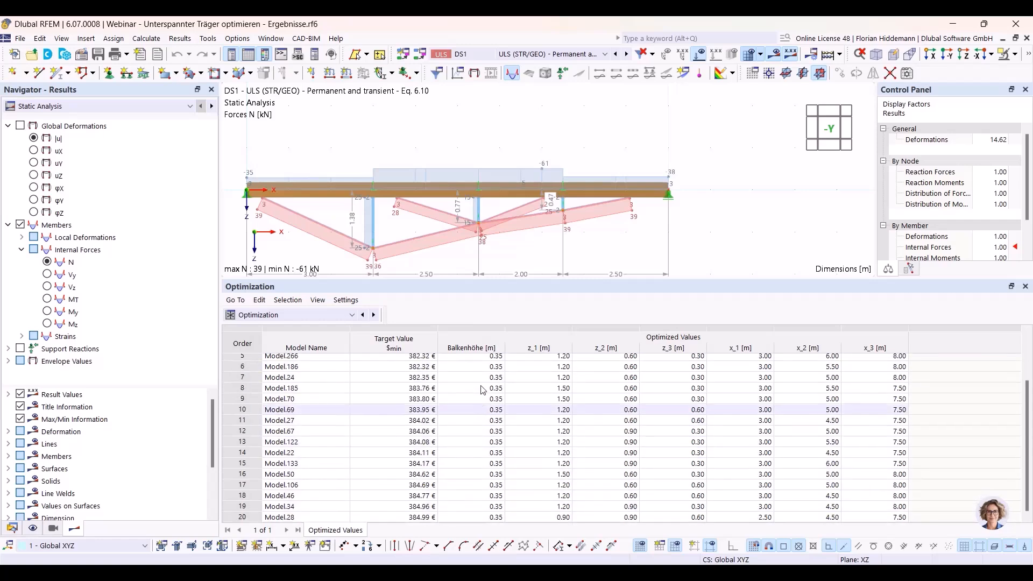
scroll(481, 407, up, 2)
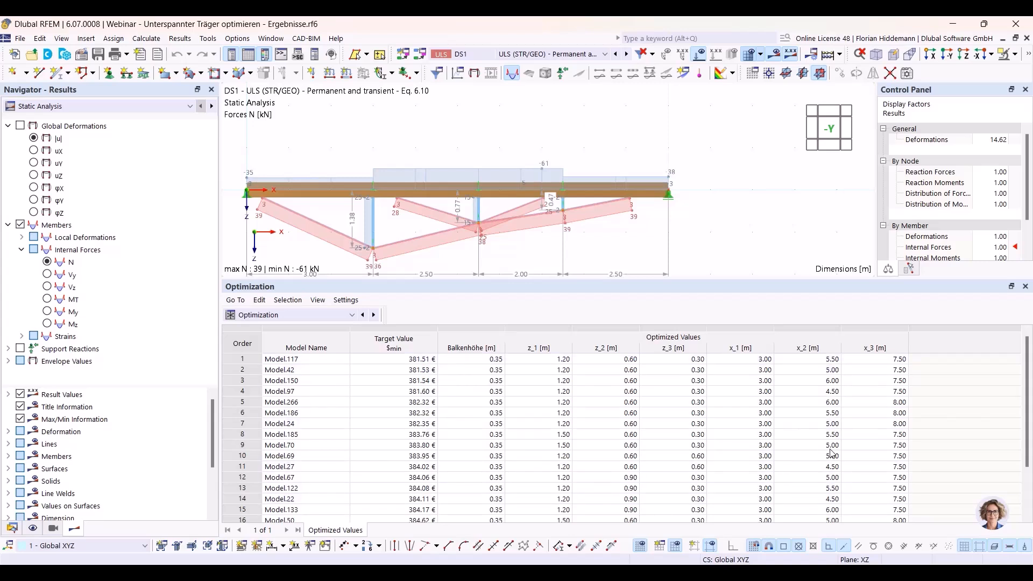
middle_drag(583, 143, 626, 137)
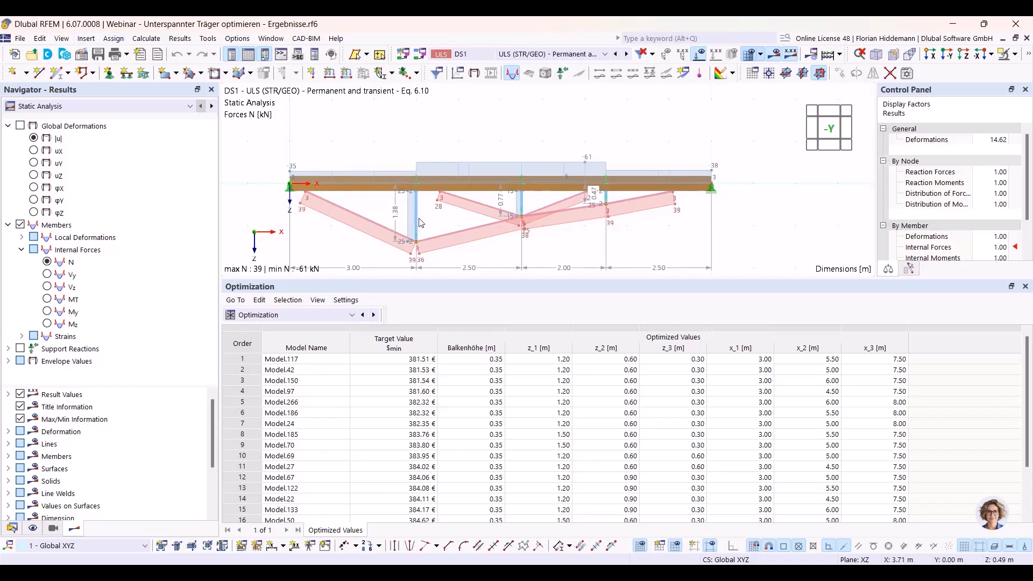
middle_drag(757, 219, 781, 202)
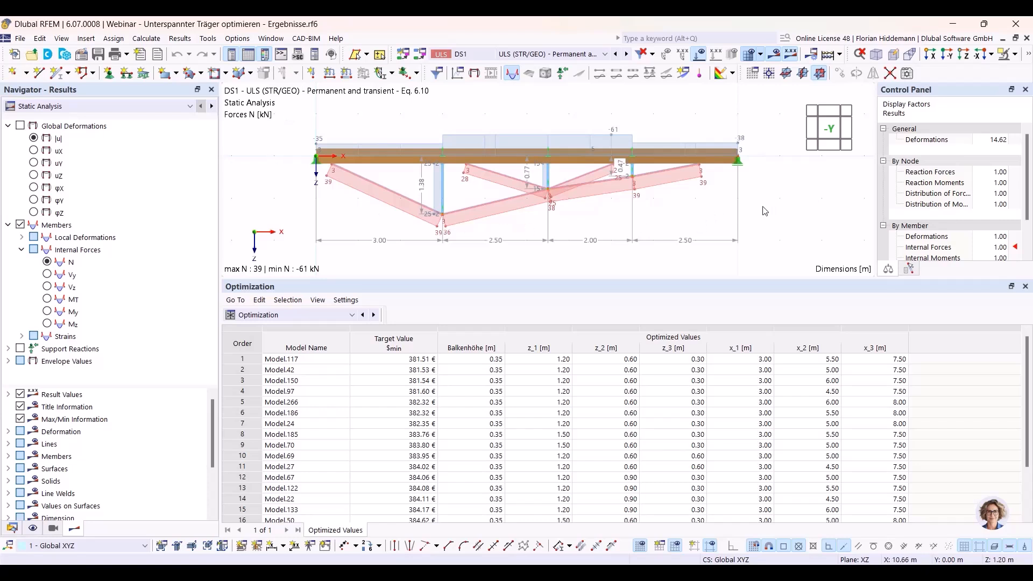
scroll(761, 201, up, 3)
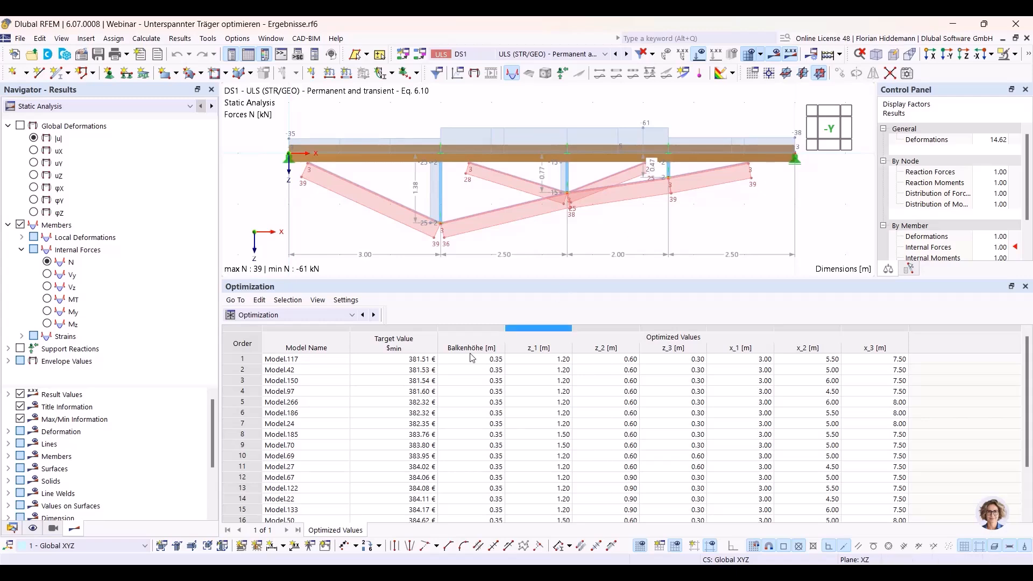
Show the geometry of optimization variants Model.42, Model.150, Model.266, Model.186, Model.24 and Model.185 one after another
click(308, 370)
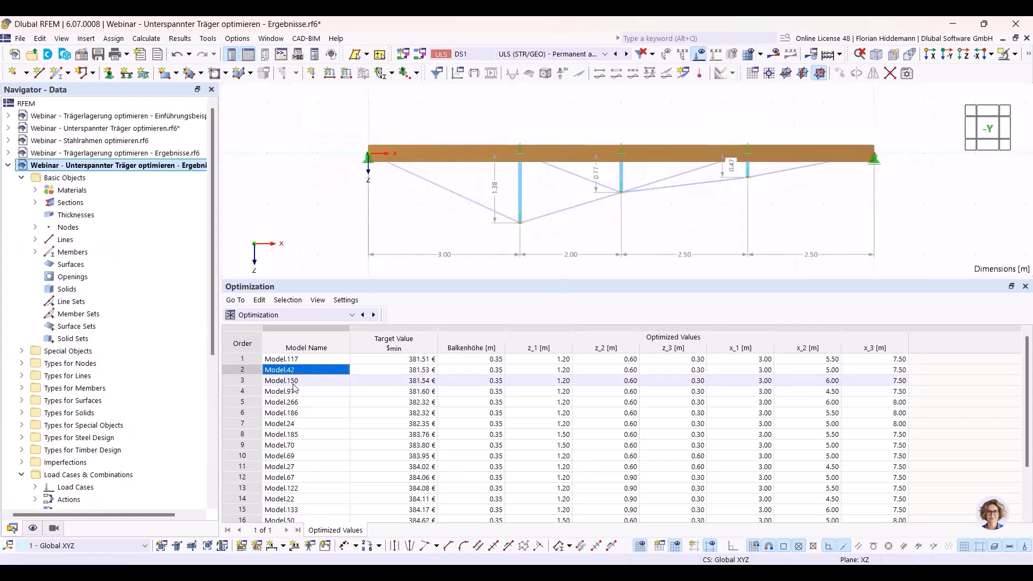
click(294, 383)
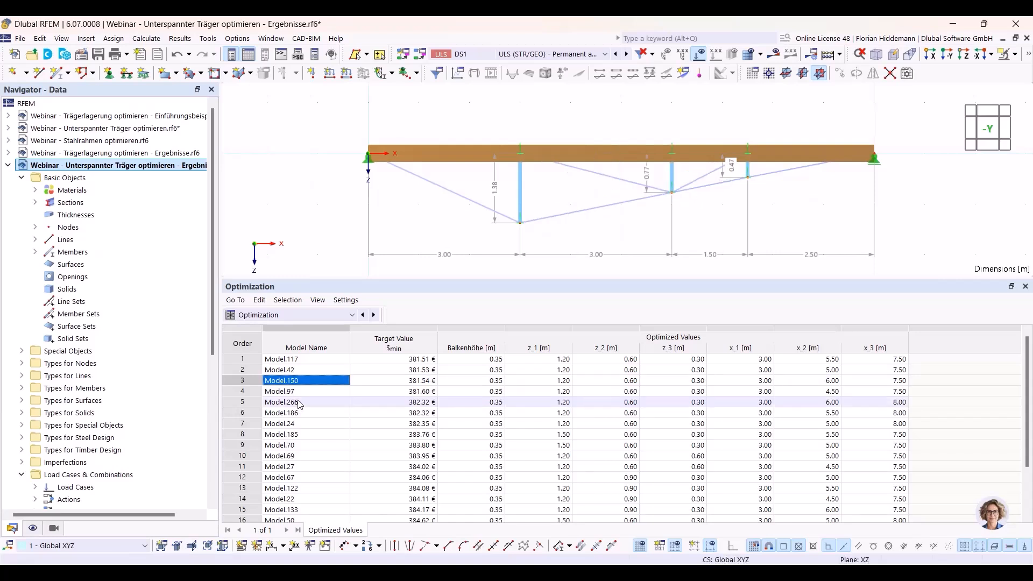
click(299, 405)
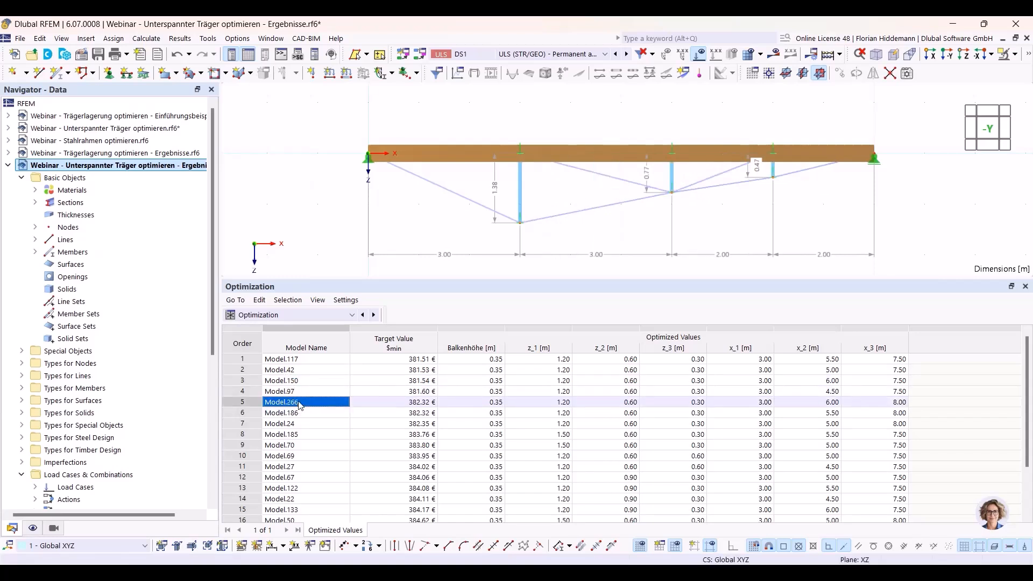
click(303, 413)
click(305, 425)
click(303, 436)
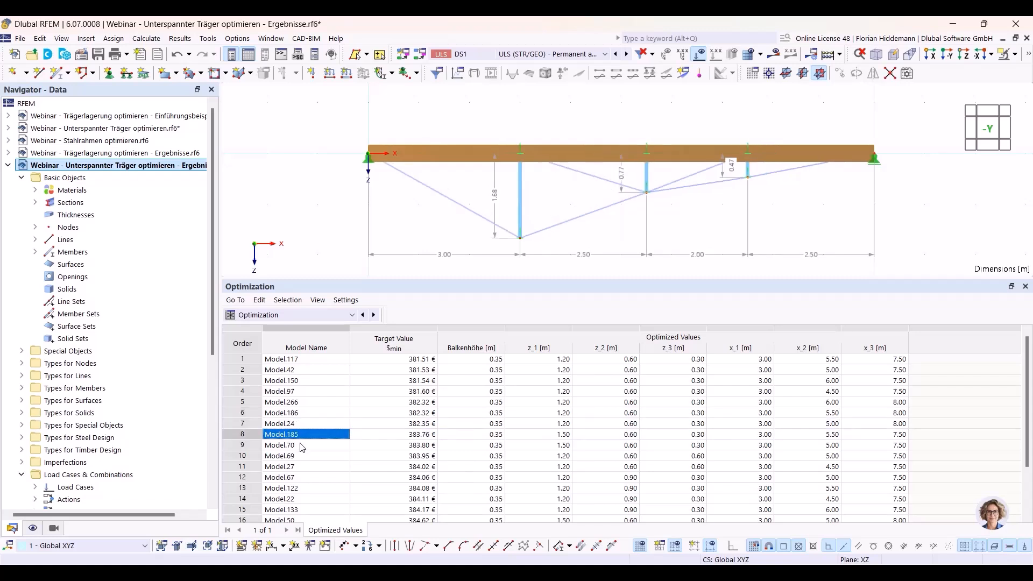
Show the geometry of optimization variants Model.70, Model.69, Model.27, Model.67, Model.122 and Model.22 one after another
click(300, 448)
click(301, 455)
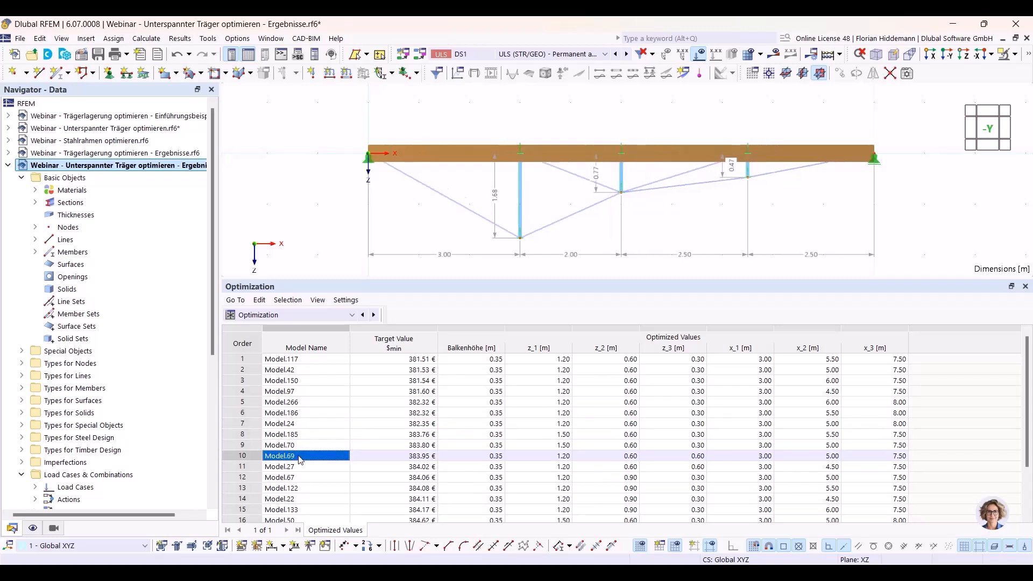
click(300, 467)
click(300, 477)
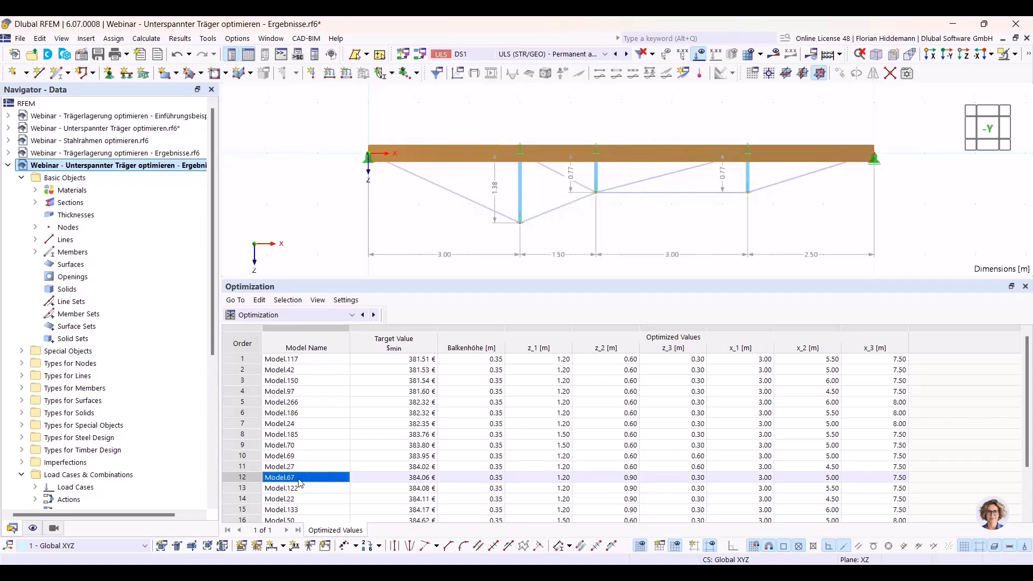
click(300, 488)
click(300, 499)
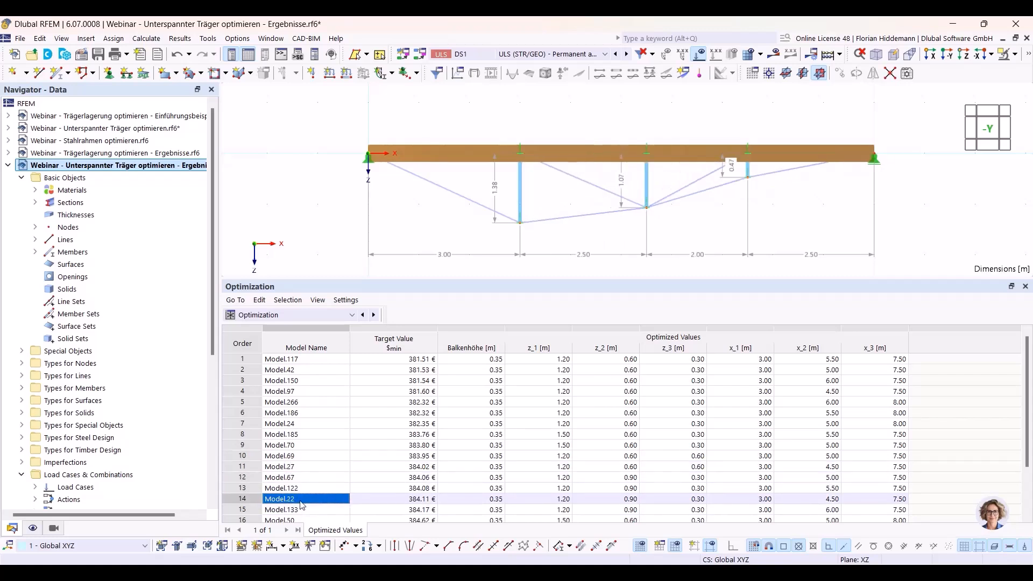
Revisit the geometries of Model.69, Model.24, Model.186, Model.266, Model.150 and Model.42, ending at the best-ranked Model.117
click(316, 455)
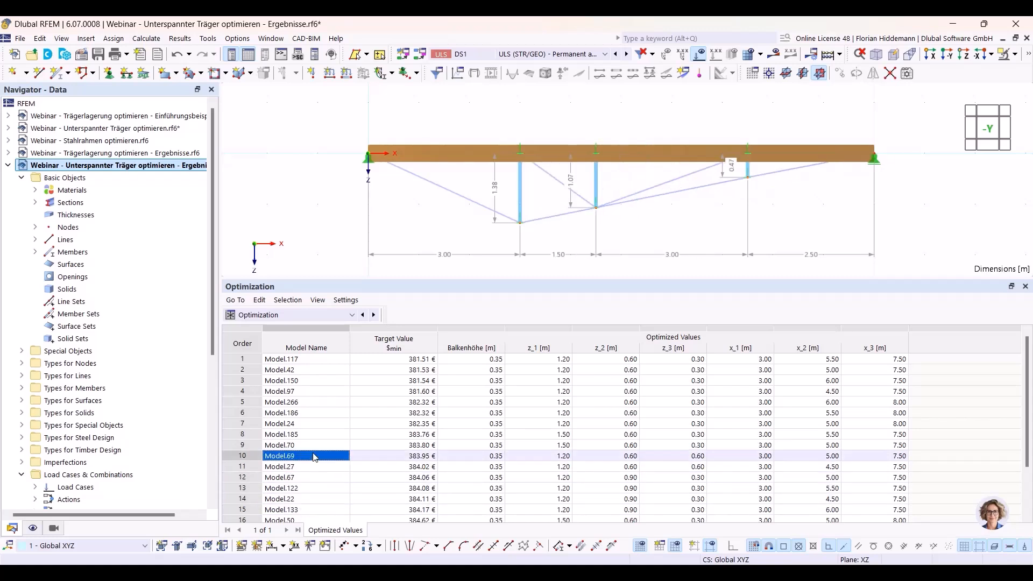
click(311, 424)
click(310, 412)
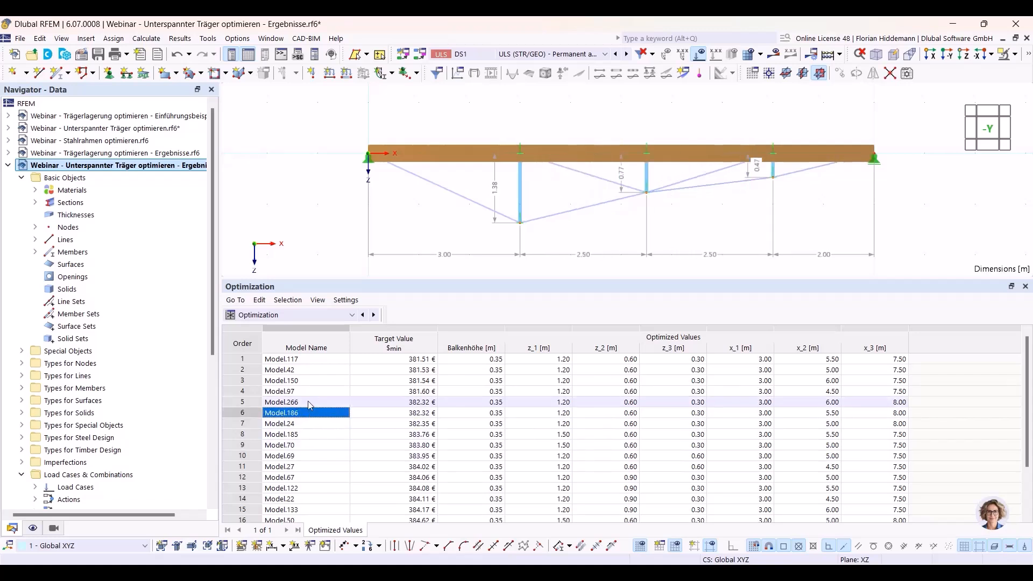
click(310, 401)
click(305, 380)
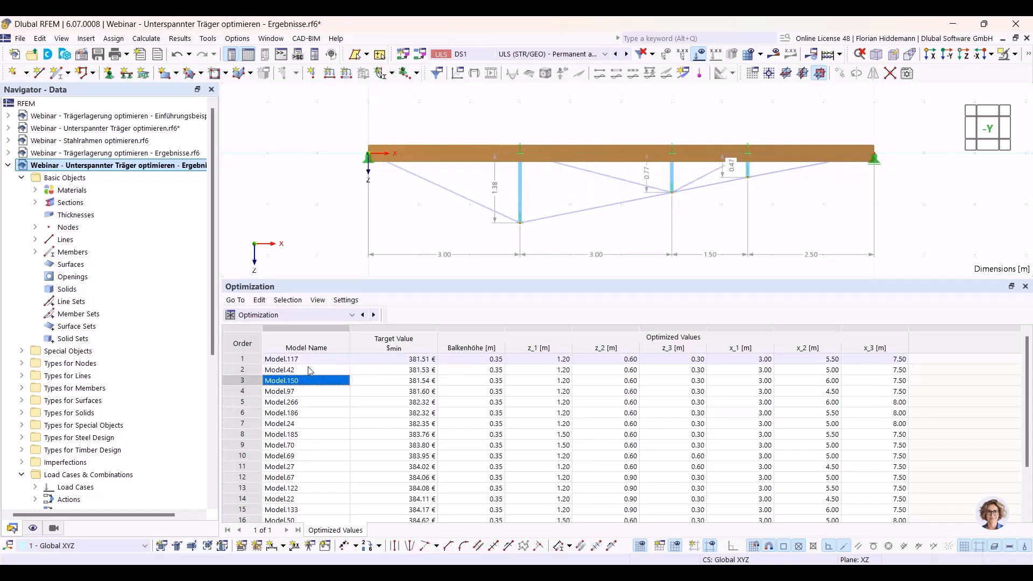
click(308, 370)
click(308, 360)
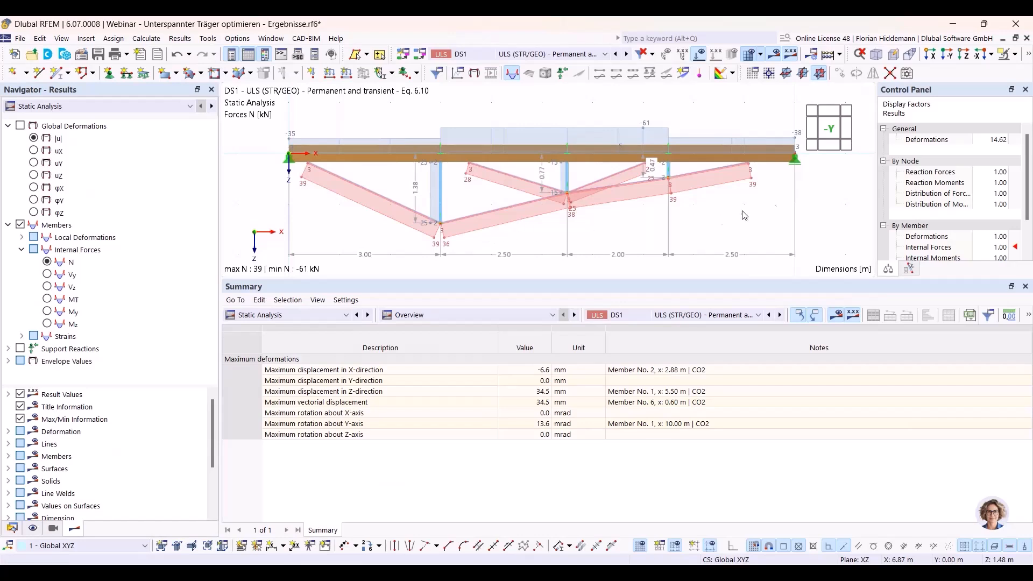
Replace the static analysis summary with the Design Overview and examine the optimized beam's design check ratios
drag(680, 285, 680, 323)
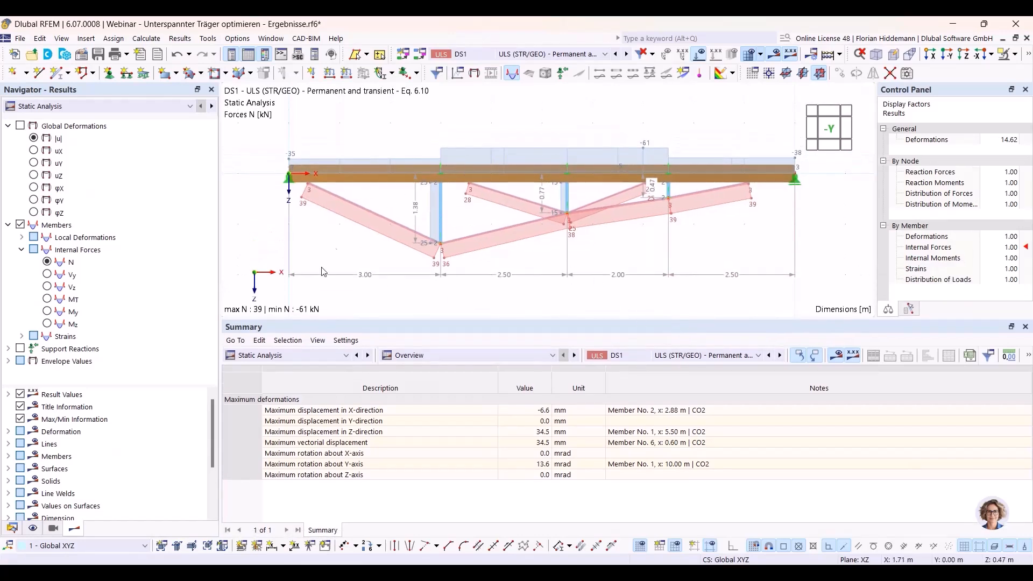
click(332, 359)
click(284, 486)
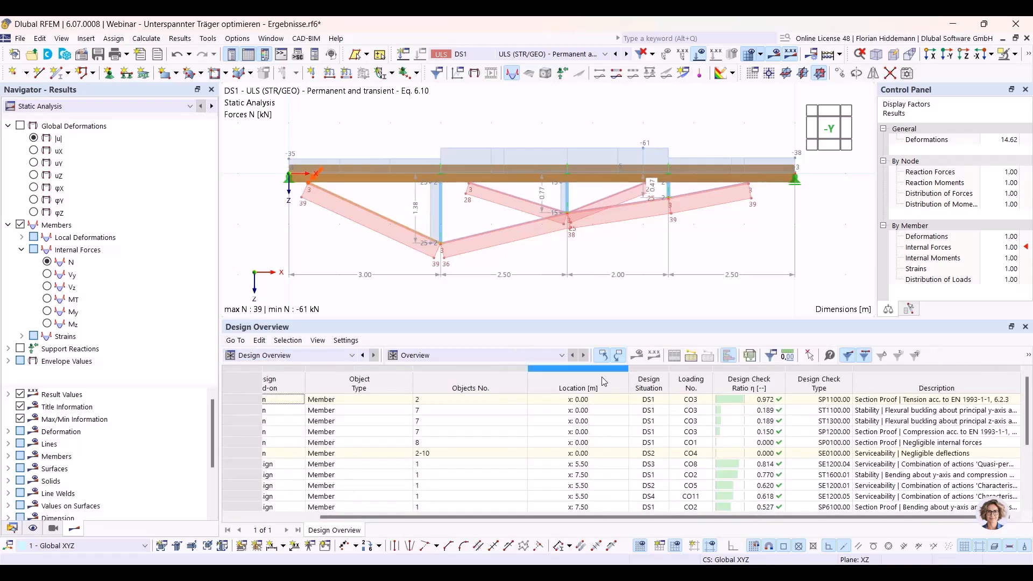
drag(628, 319, 628, 278)
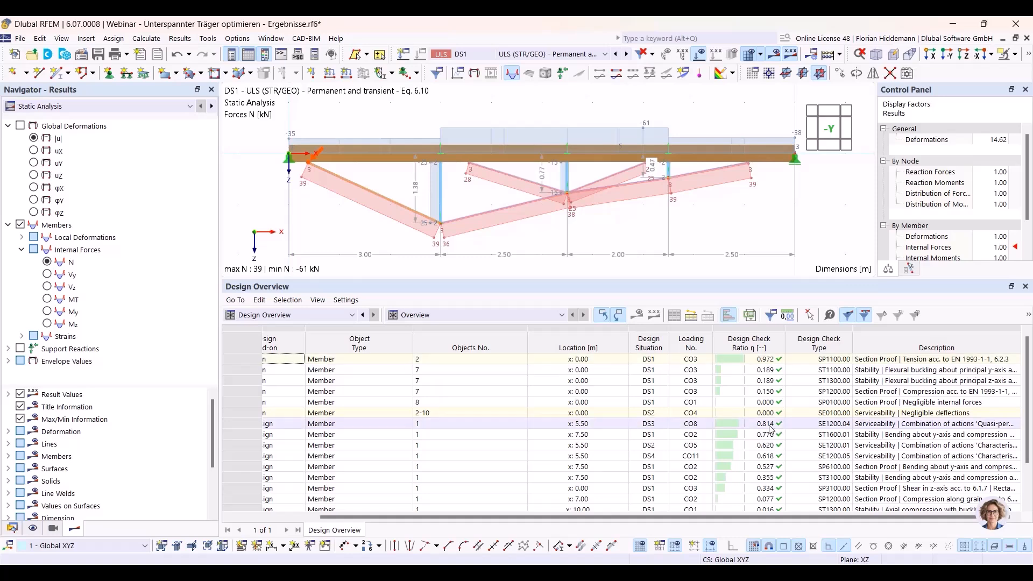
drag(500, 516, 425, 517)
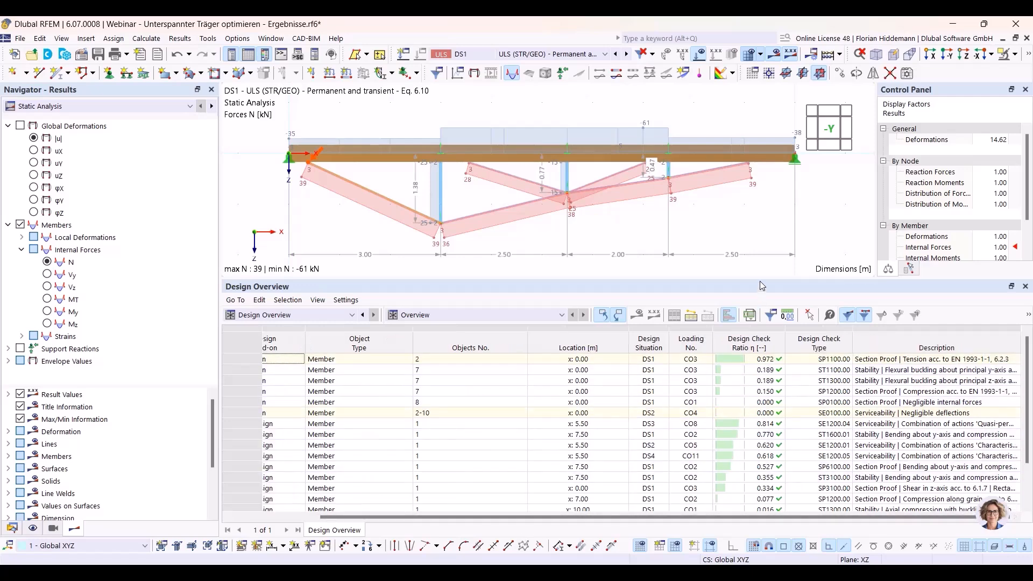
drag(759, 278, 759, 307)
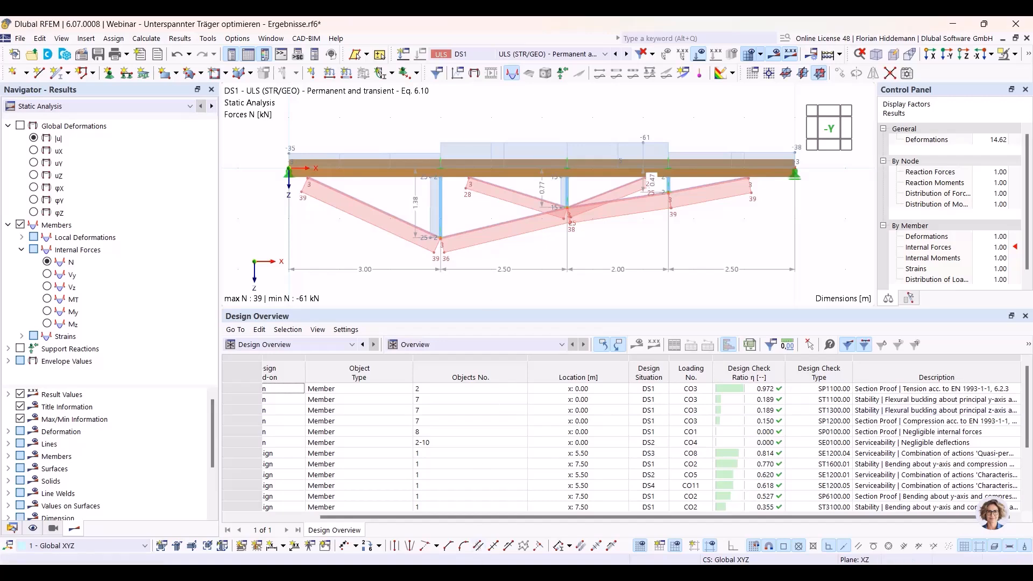
Switch to the PowerPoint presentation showing the "Today's models" slide
mouse_move(380, 572)
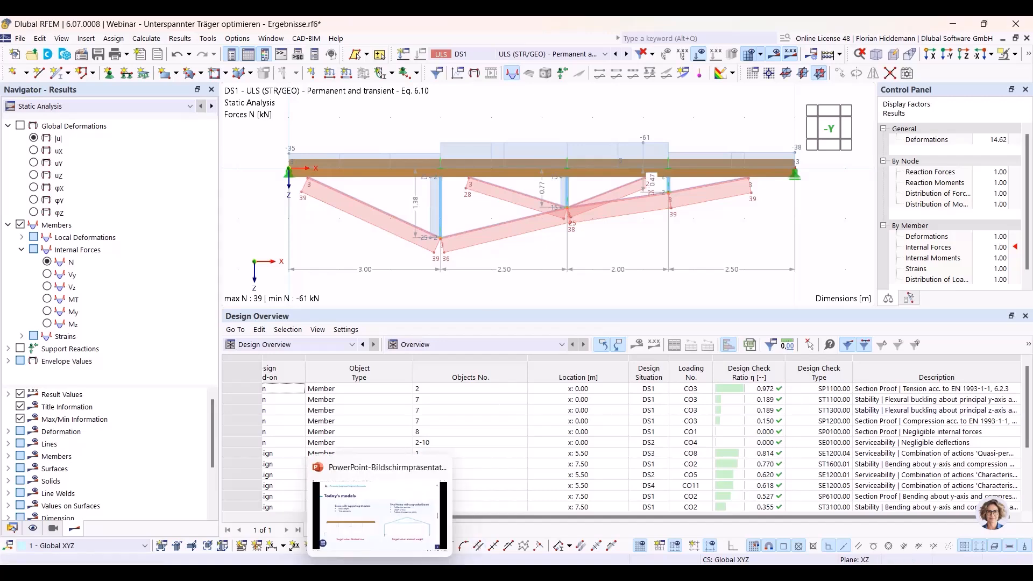
click(380, 572)
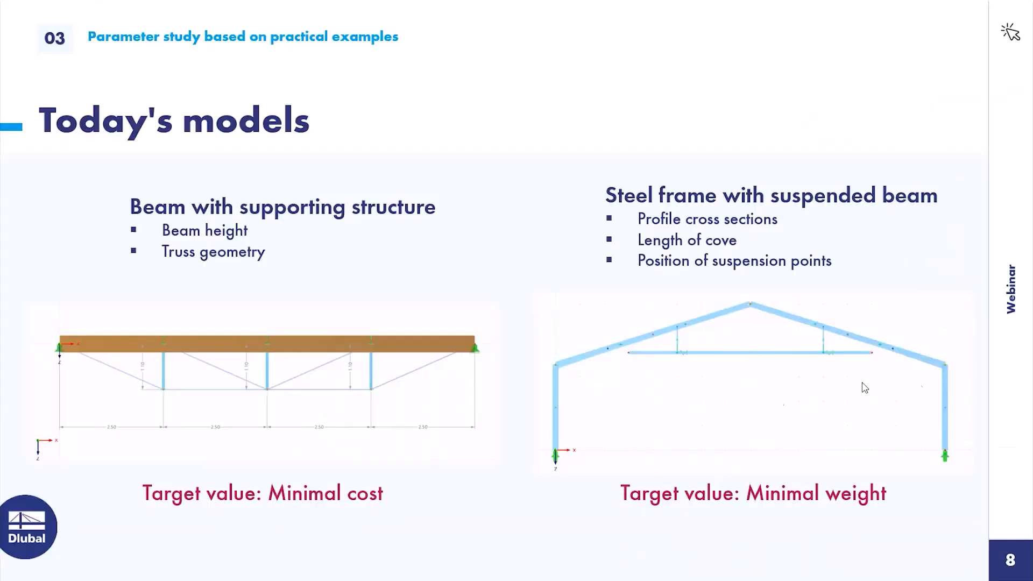
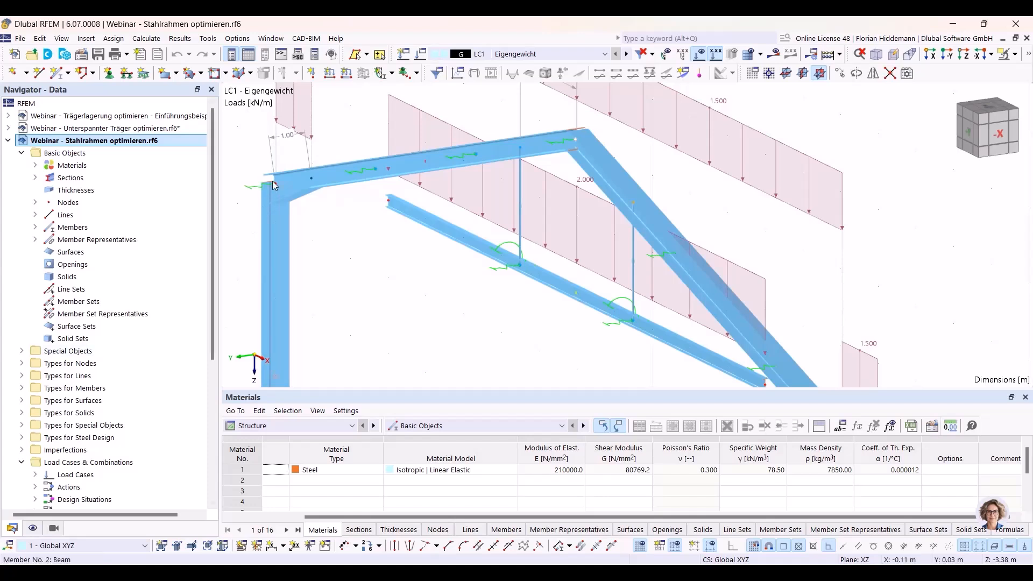
Examine the steel frame, its haunches and the suspended beam in 3D
scroll(517, 225, down, 1)
middle_drag(565, 323, 564, 269)
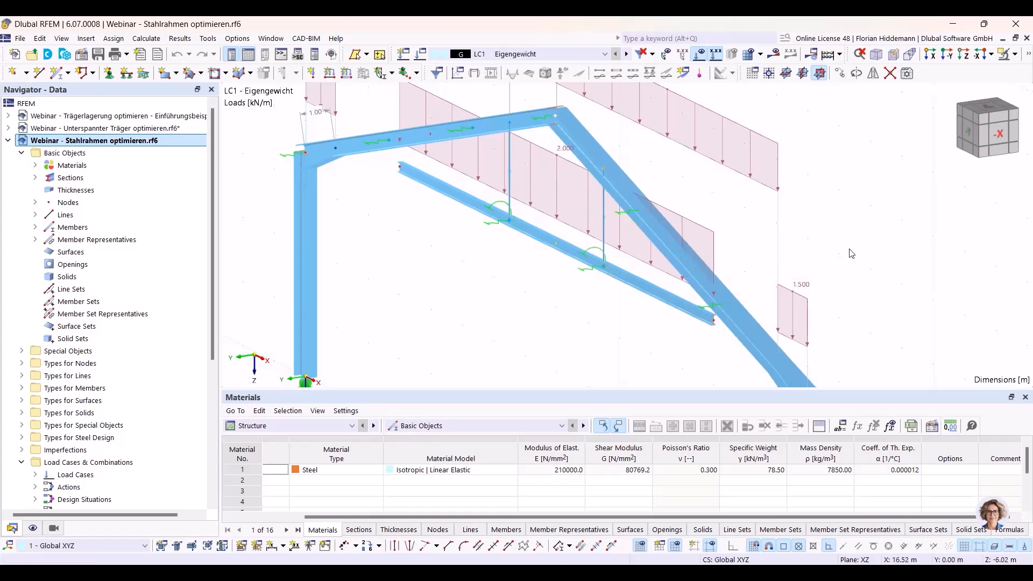
scroll(828, 257, down, 1)
mouse_move(870, 312)
middle_down()
mouse_move(812, 298)
mouse_move(860, 295)
middle_up()
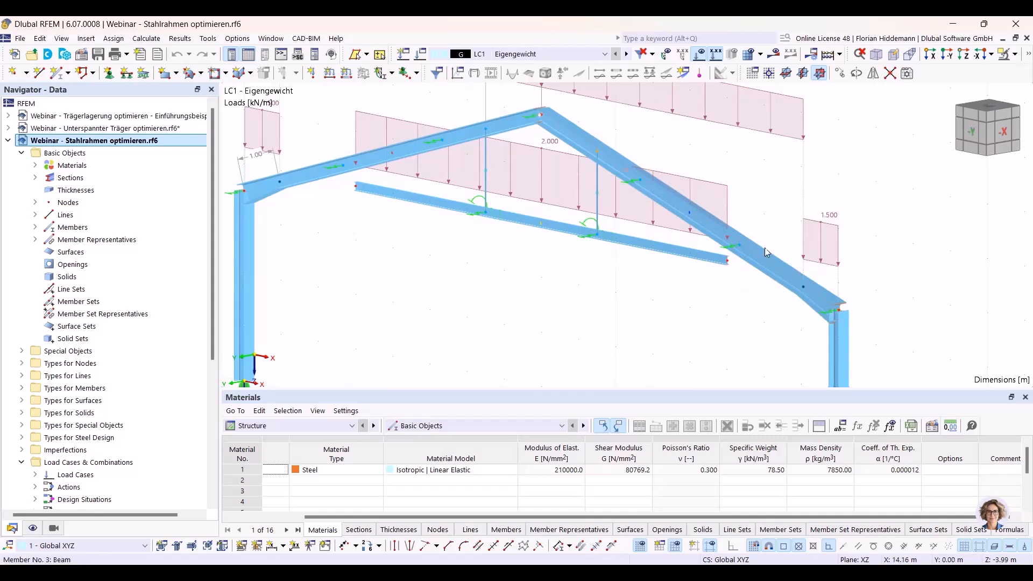
scroll(486, 176, down, 1)
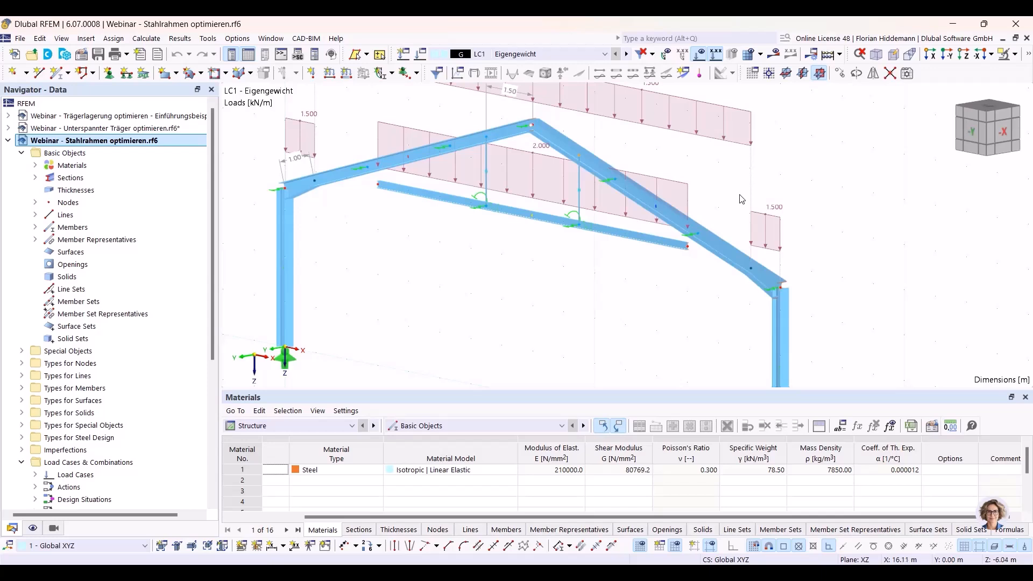
ctrl+middle_drag(553, 254, 601, 253)
Show the steel frame in the reverse Y-direction with the whole frame and its loads in view
click(947, 53)
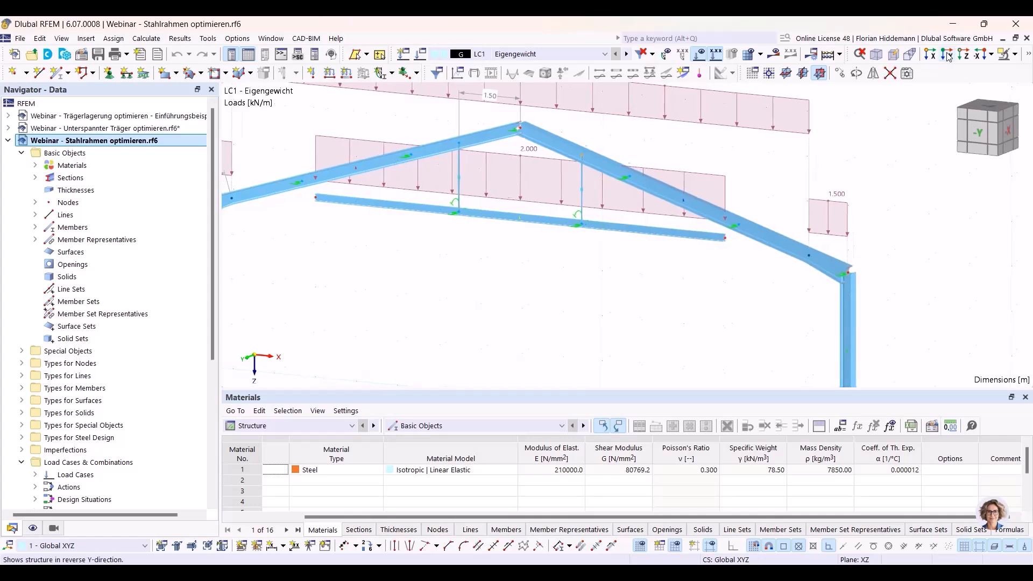
scroll(642, 278, up, 1)
middle_drag(725, 269, 666, 282)
scroll(671, 277, down, 1)
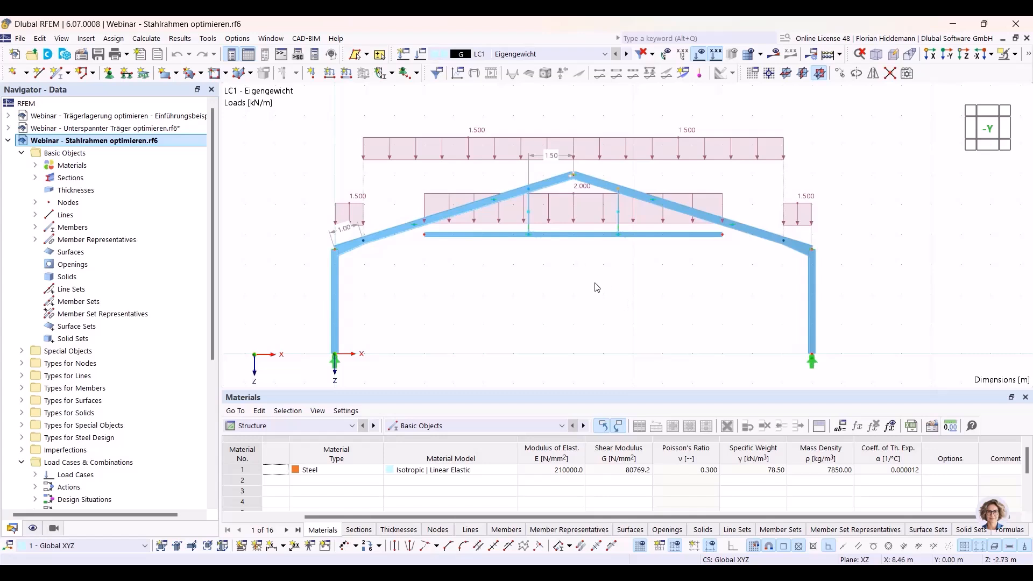
scroll(598, 286, up, 1)
scroll(602, 267, down, 1)
middle_drag(591, 278, 636, 279)
scroll(594, 265, up, 1)
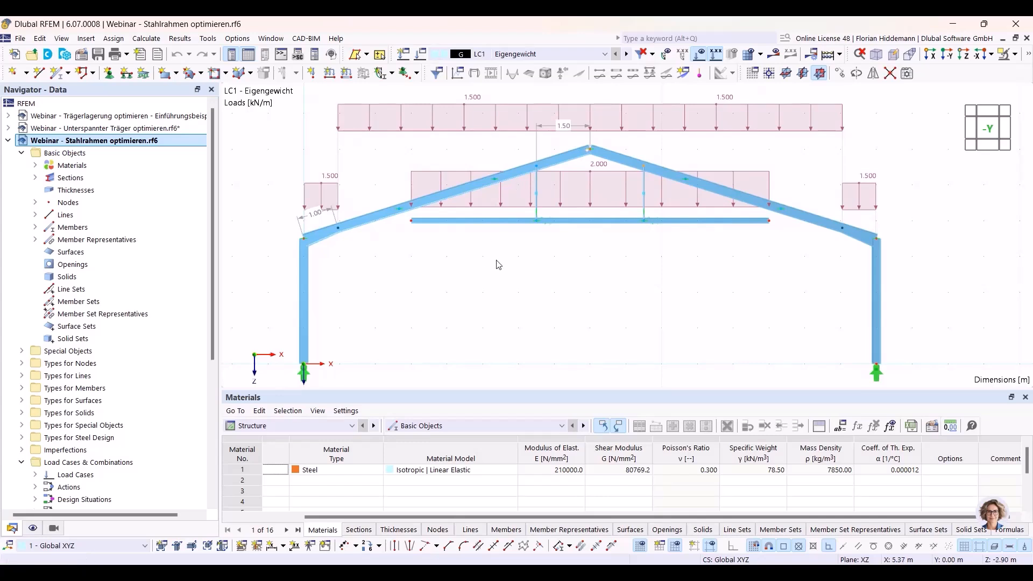
scroll(643, 201, down, 1)
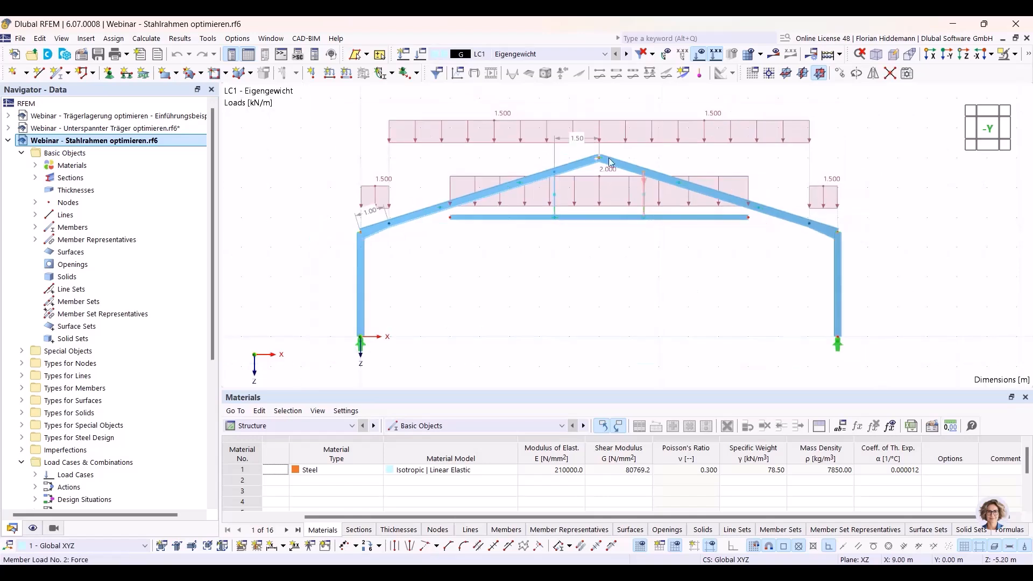
Display the LC1 Eigengewicht loads and inspect the node connecting the left hanger to the roof beam
click(568, 55)
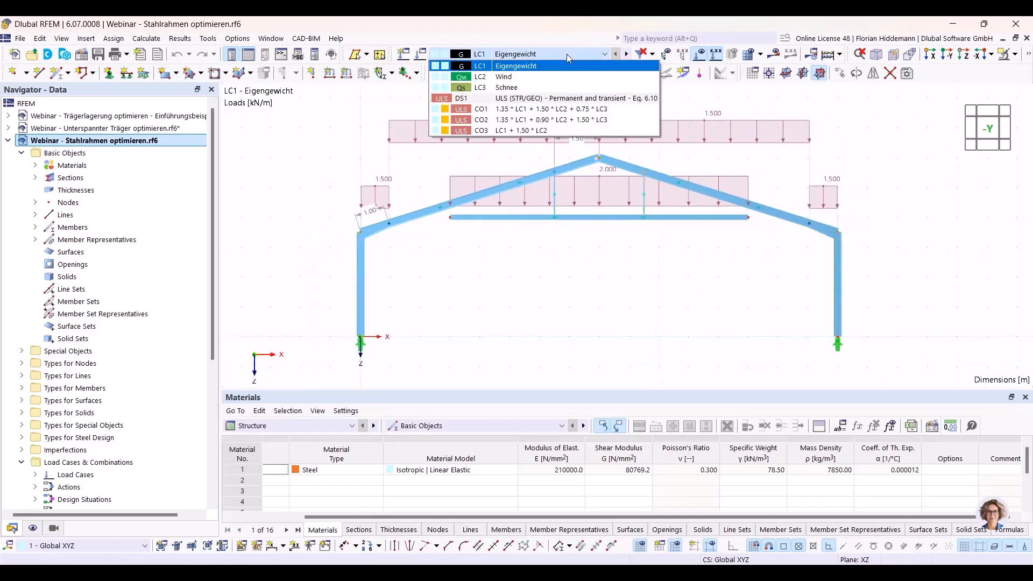
click(514, 67)
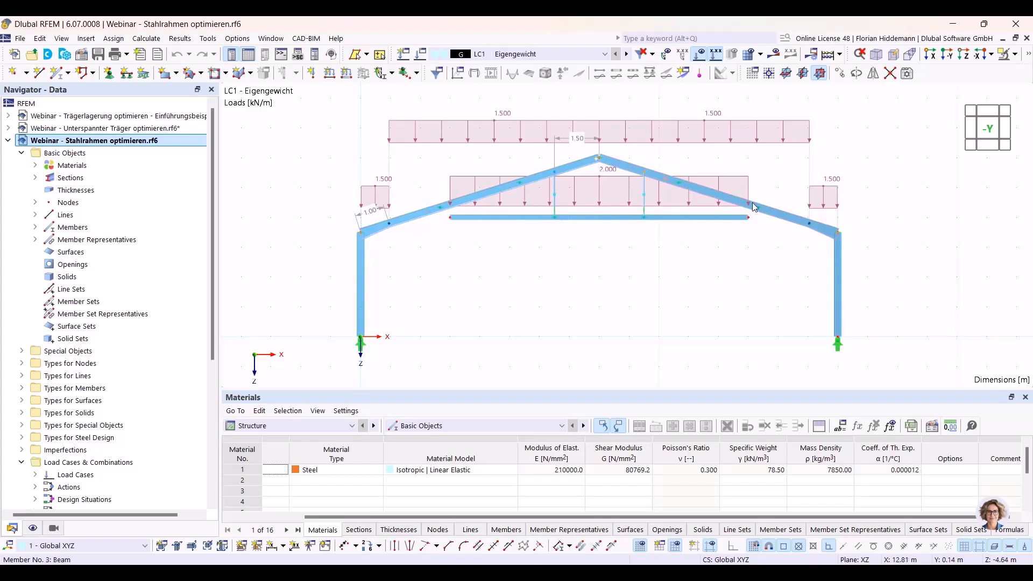
scroll(586, 225, up, 2)
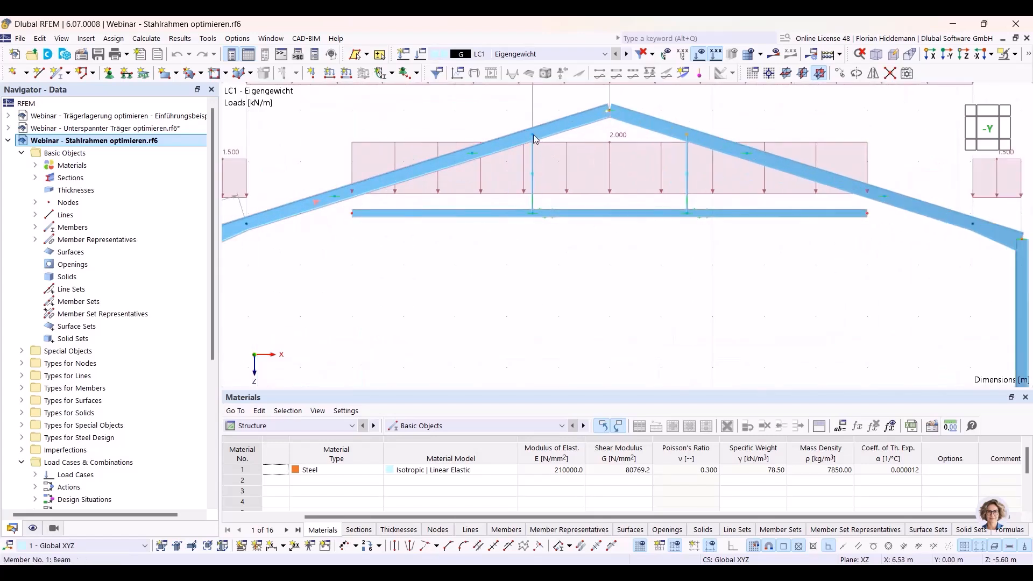
mouse_move(532, 197)
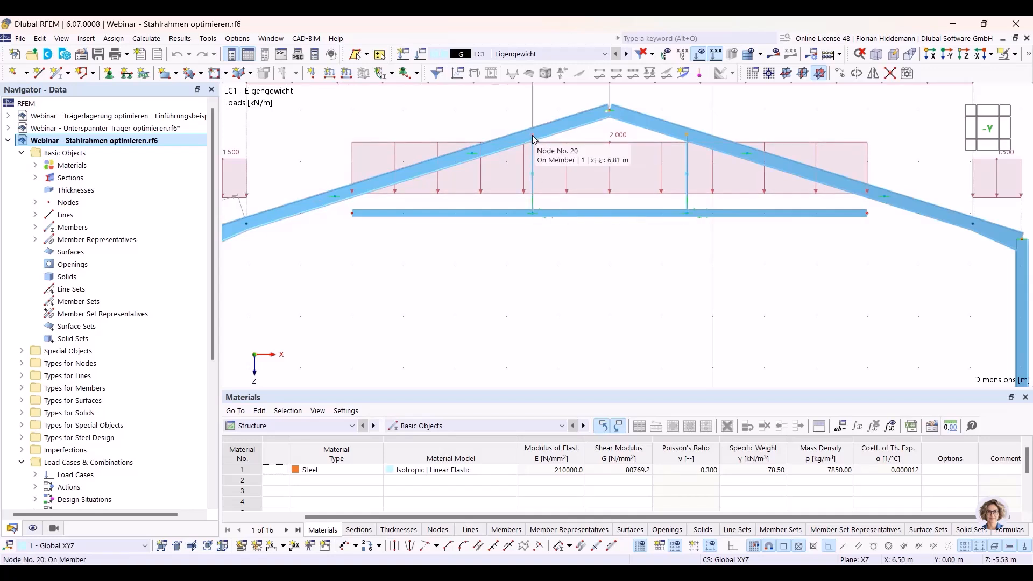
scroll(533, 139, down, 2)
scroll(586, 245, down, 2)
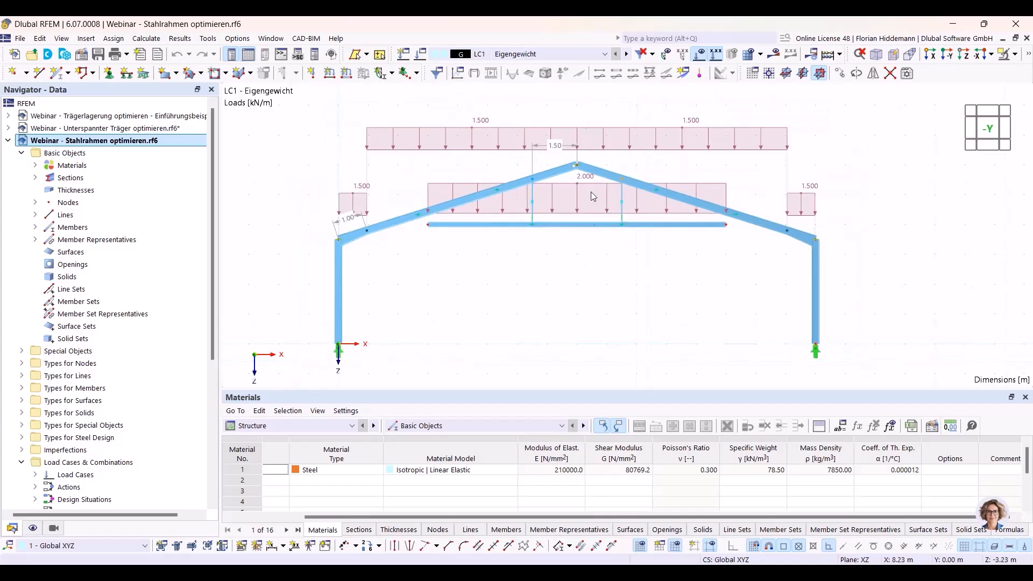
Display the loads of LC2 Wind, LC3 Schnee and load combination CO1 on the steel frame one after another
scroll(519, 58, down, 1)
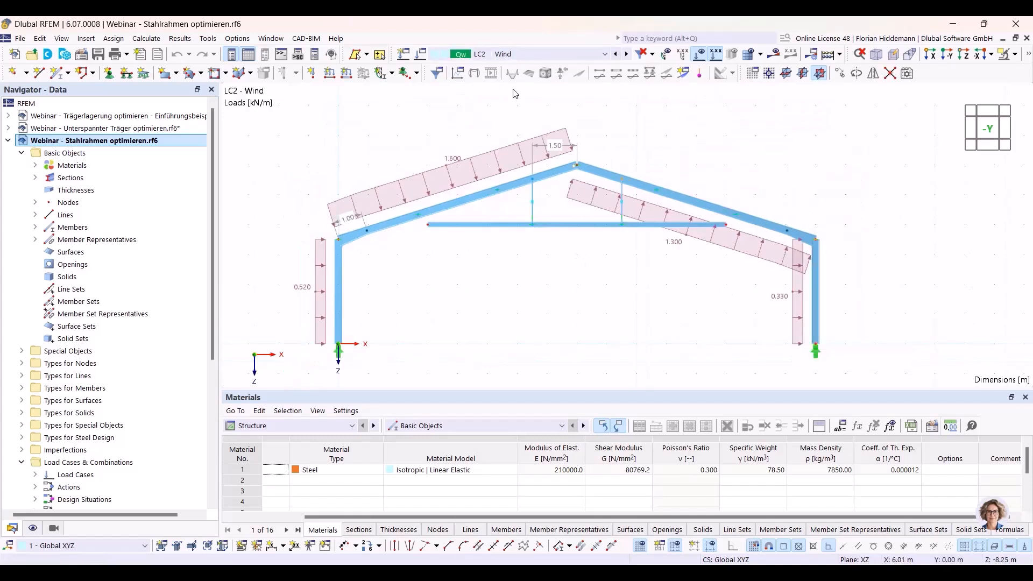
scroll(520, 52, down, 1)
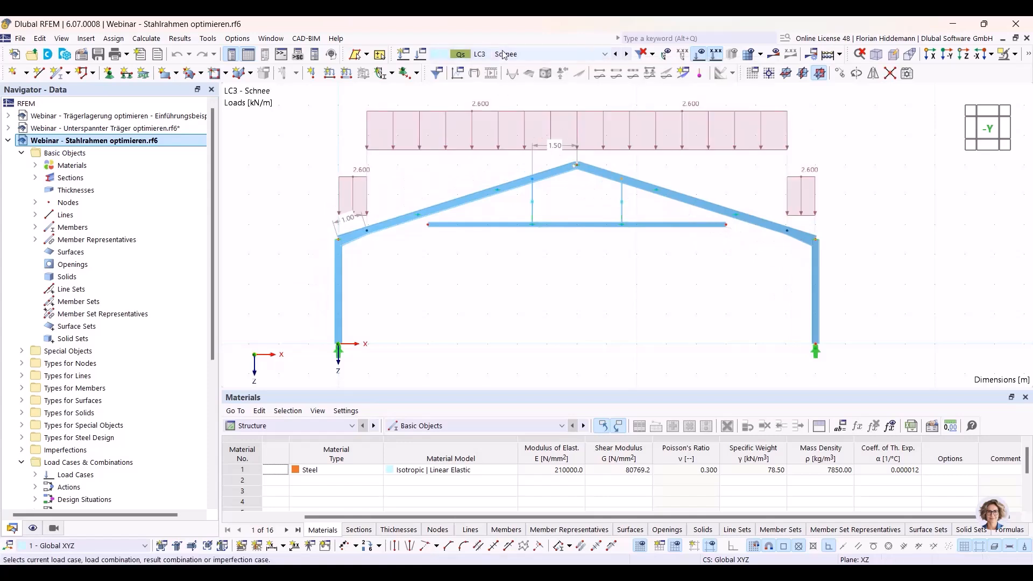
click(503, 55)
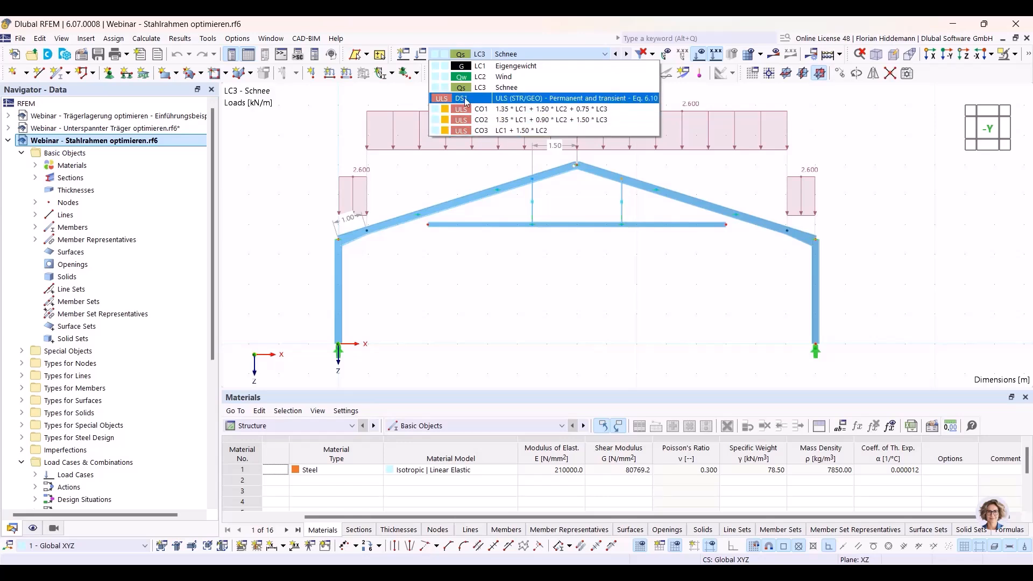
click(535, 111)
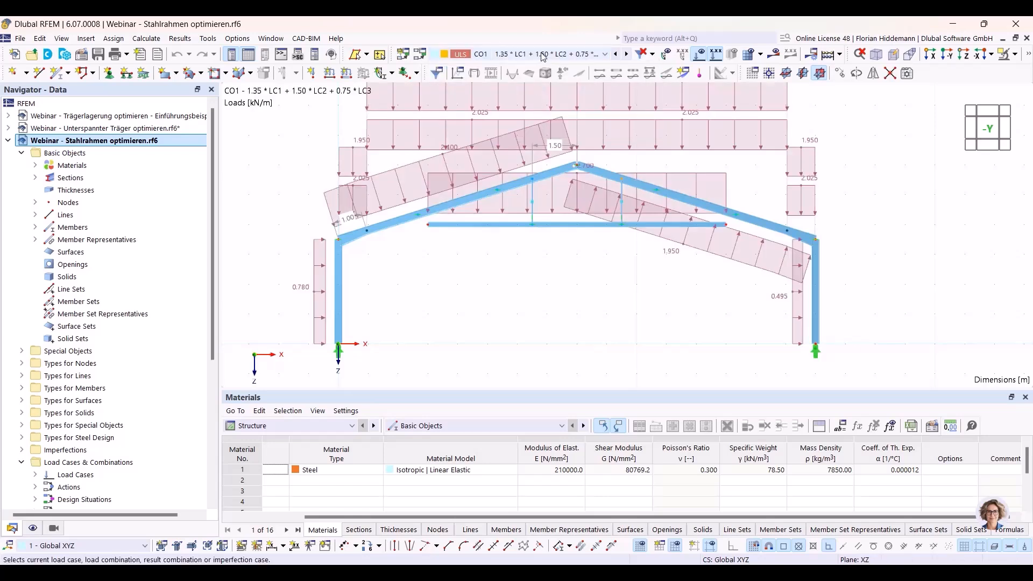
View the steel frame under design situation DS1, and return to the loads of LC1 Eigengewicht
scroll(543, 56, down, 1)
scroll(543, 56, up, 2)
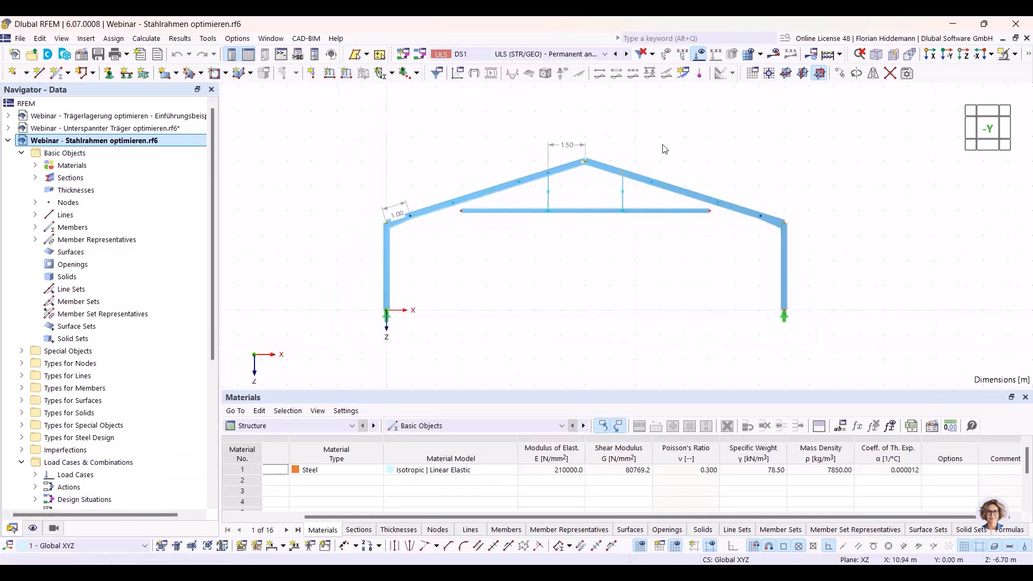
middle_drag(632, 155, 621, 108)
scroll(607, 134, up, 1)
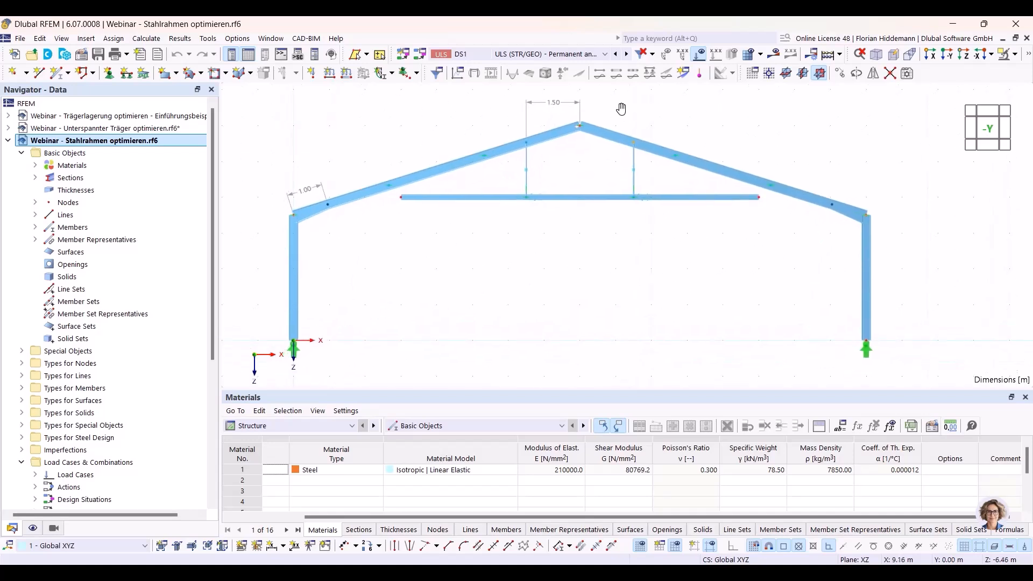
click(555, 57)
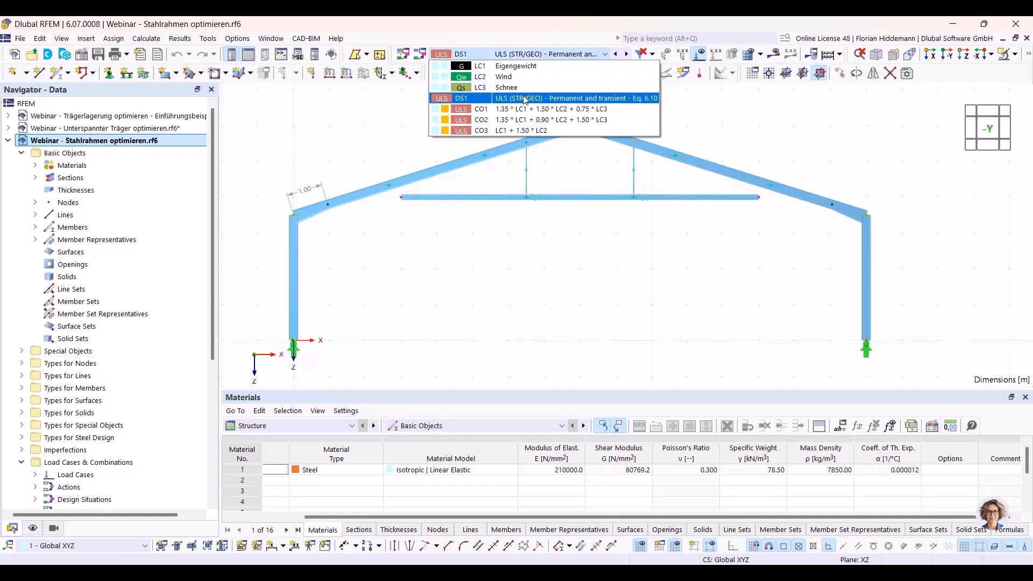
click(509, 66)
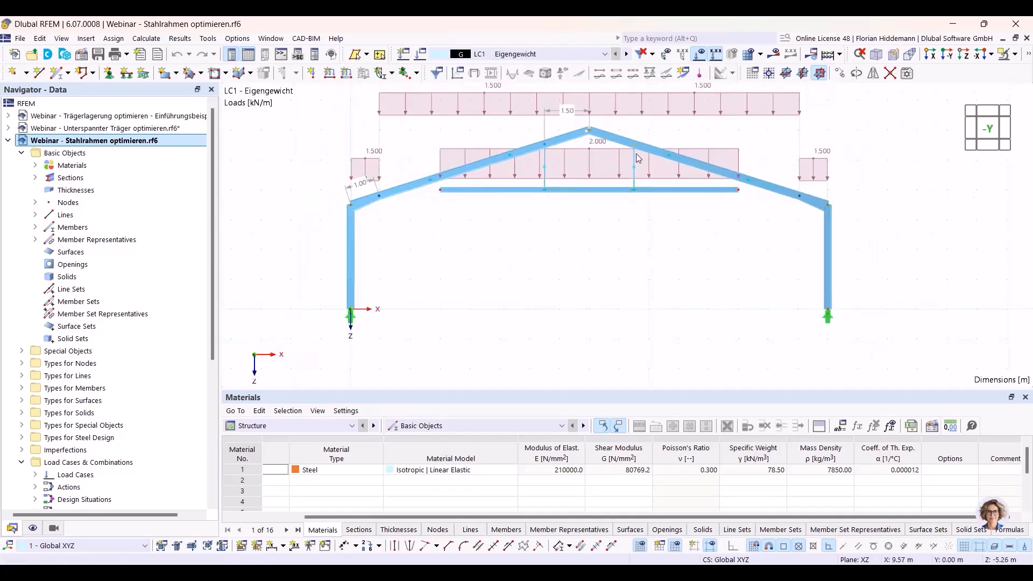
Hide the loads on the steel frame and open the global parameters with the roof beams kept in view
scroll(588, 243, down, 1)
middle_drag(585, 239, 586, 235)
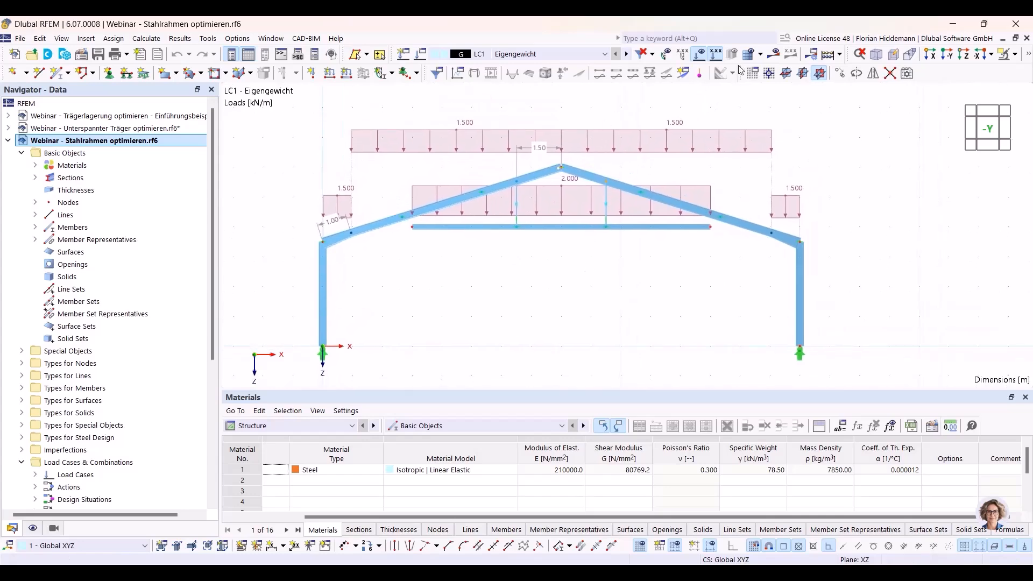
click(702, 57)
click(41, 41)
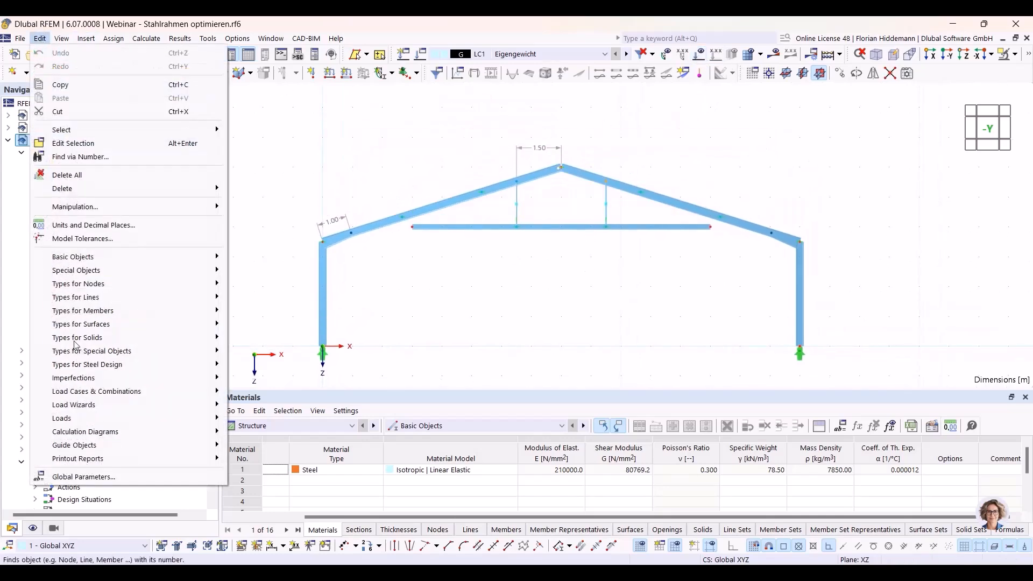
click(84, 477)
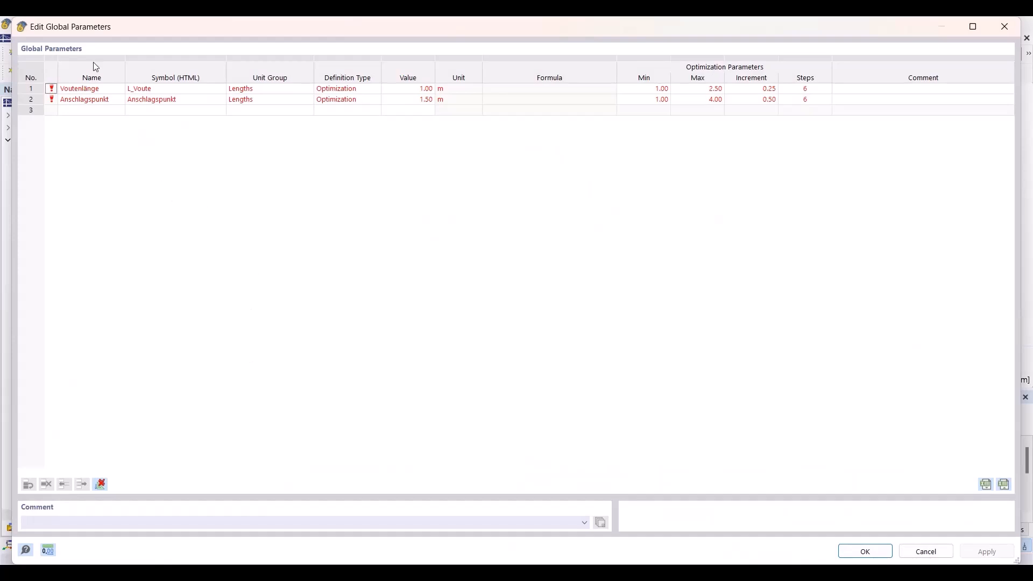
drag(104, 19, 128, 278)
drag(260, 289, 183, 321)
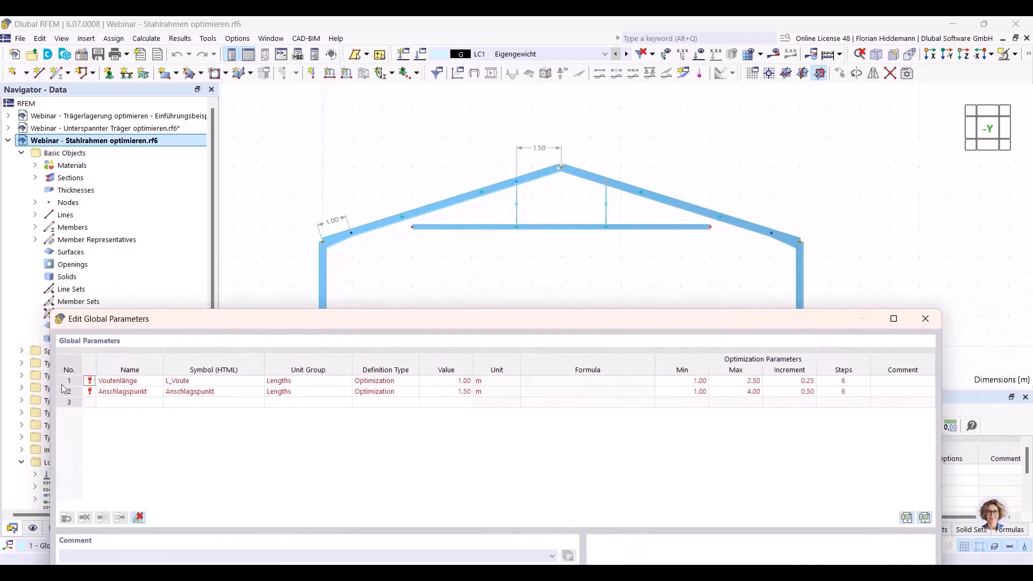
Set the global parameter Anschlagspunkt to 1 m and apply it to the model
click(138, 381)
click(466, 393)
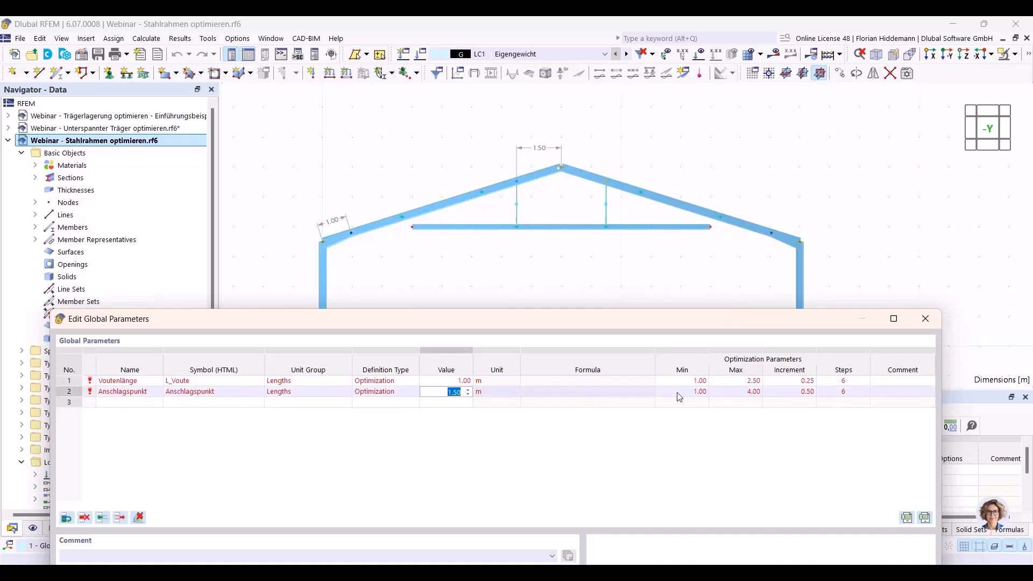
text(1)
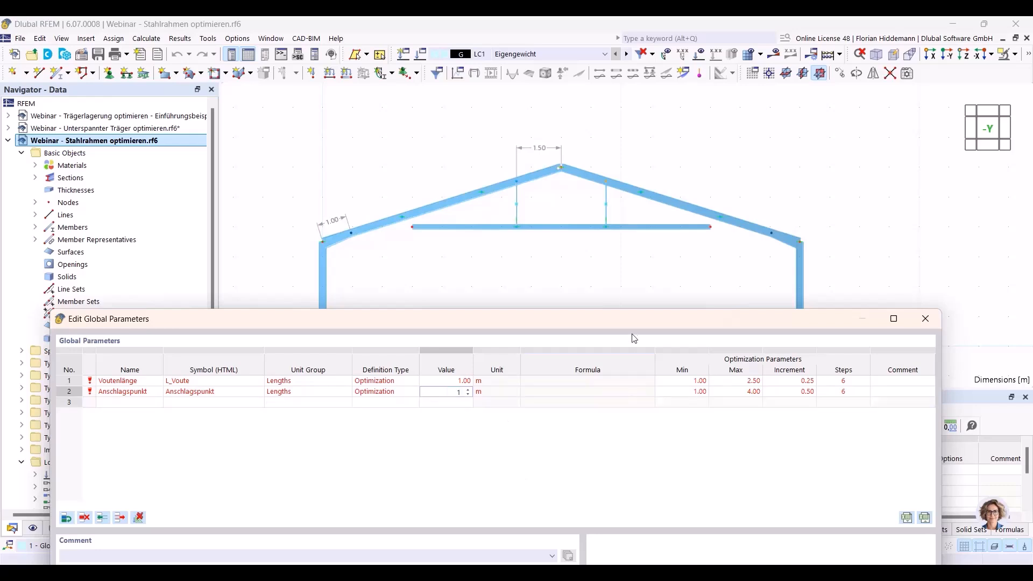
drag(630, 325, 623, 296)
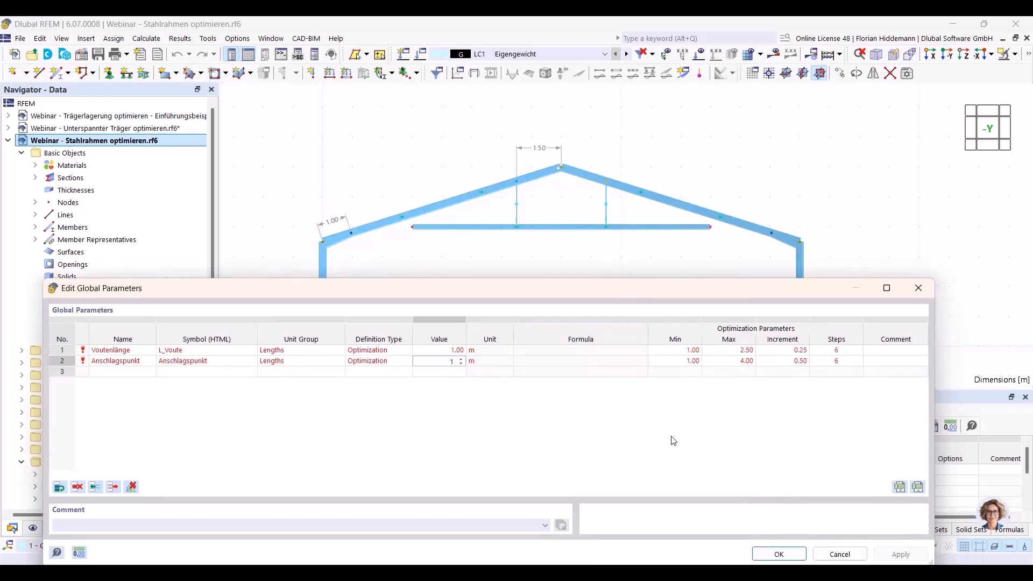
click(452, 350)
click(880, 556)
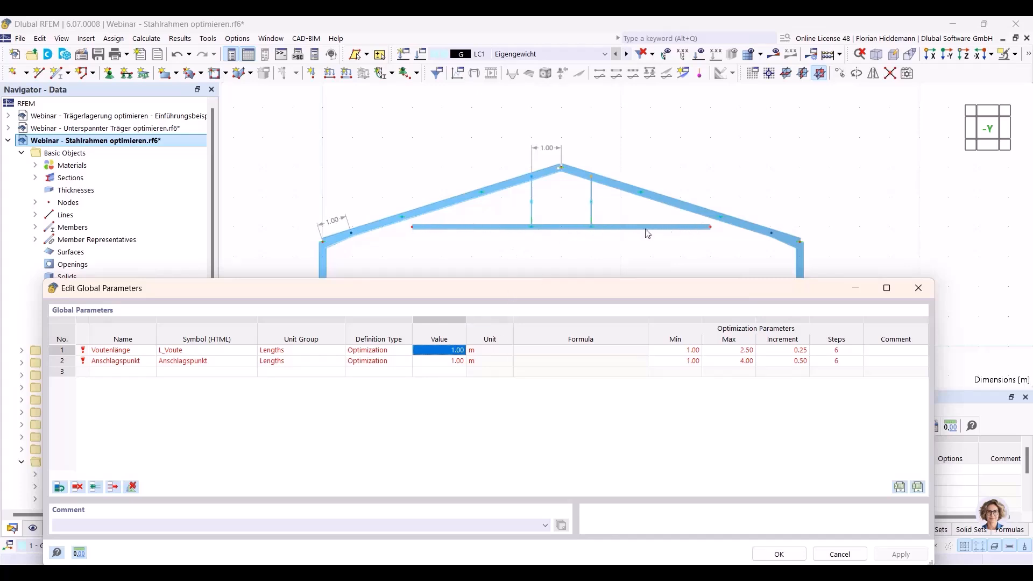
Set the Anschlagspunkt parameter to its maximum of 4 m and apply it to the frame
click(447, 361)
click(447, 361)
text(4)
key(Return)
click(901, 554)
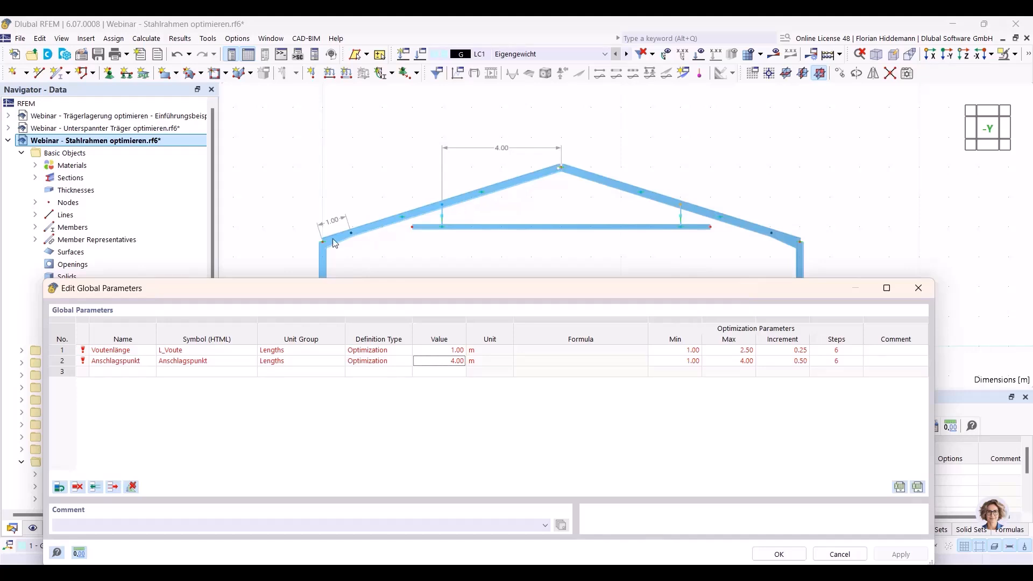
Change the Anschlagspunkt parameter to 3 m and apply the new hanger position
double_click(447, 361)
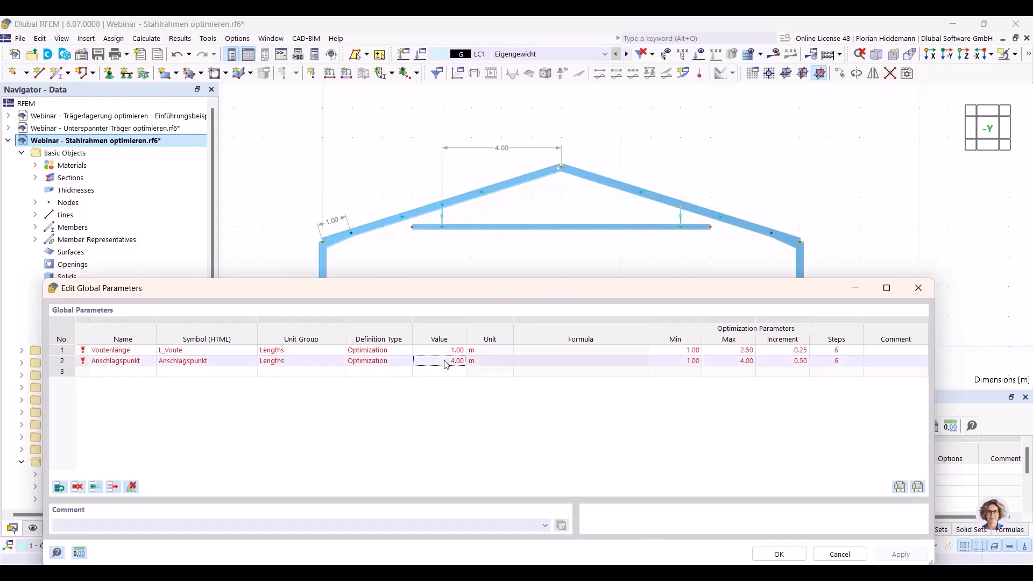
text(3)
click(744, 466)
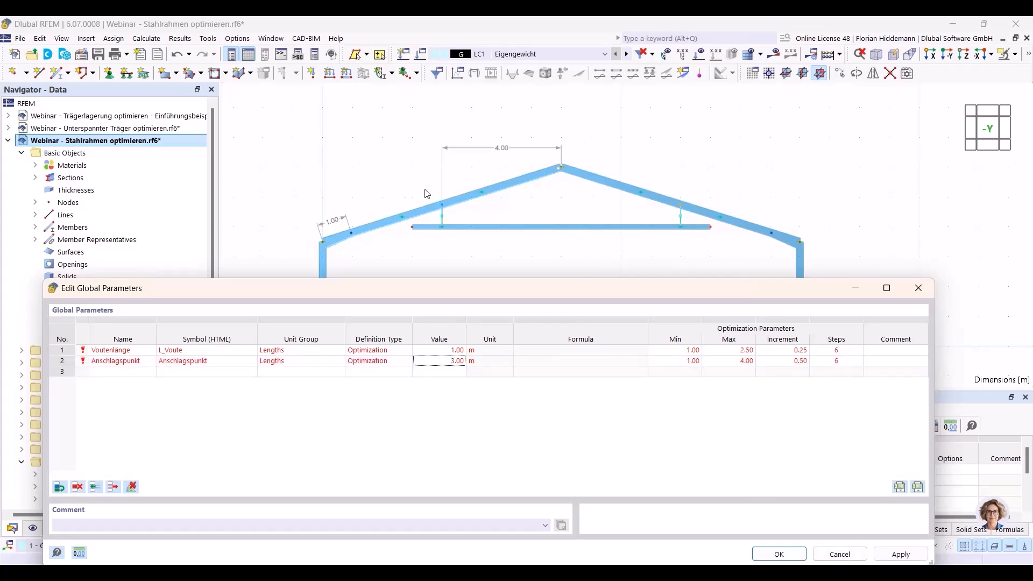
click(893, 553)
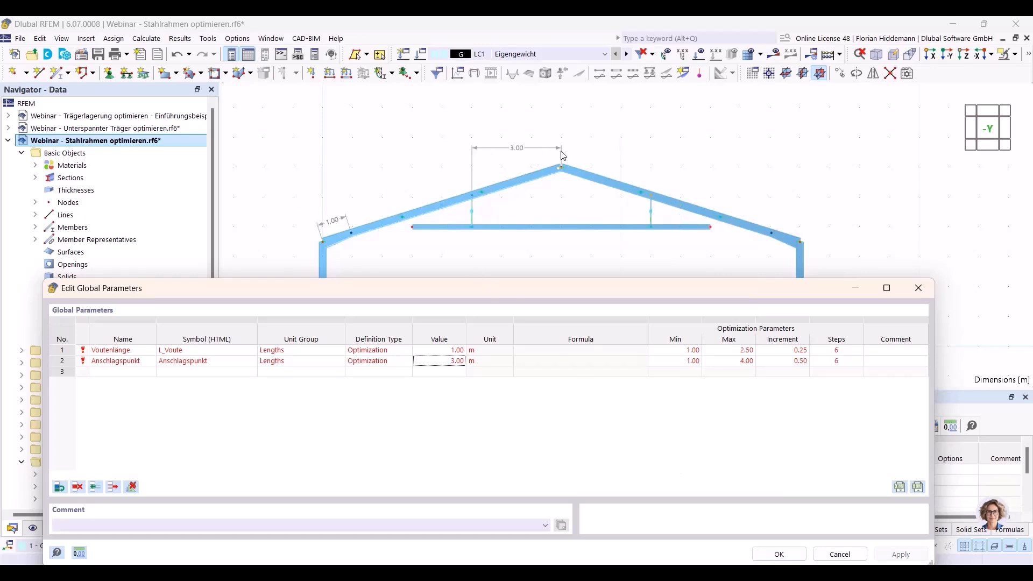
Set the Voutenlänge parameter to 2 m, apply it and close the global parameters
drag(509, 290, 545, 305)
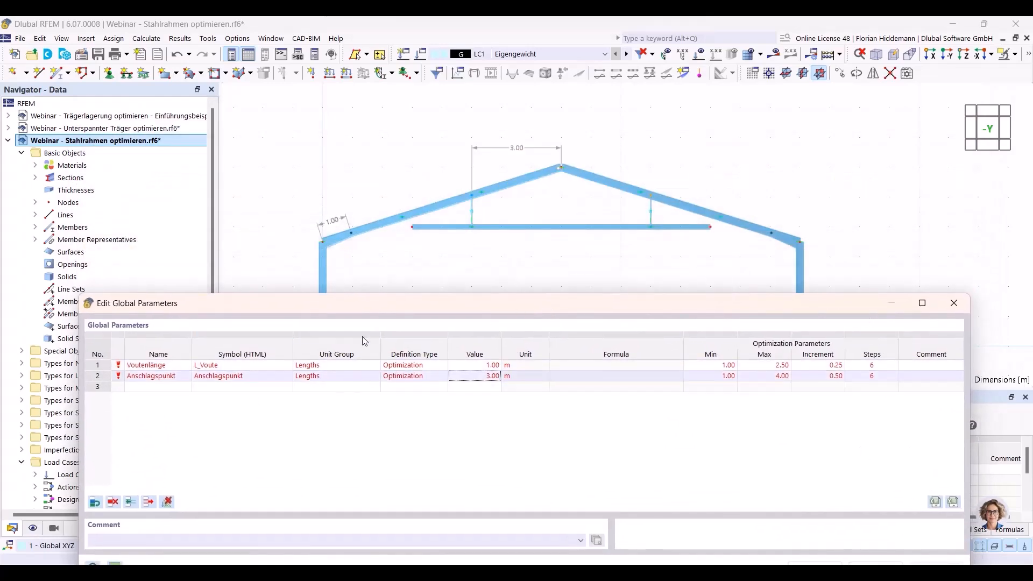
double_click(479, 365)
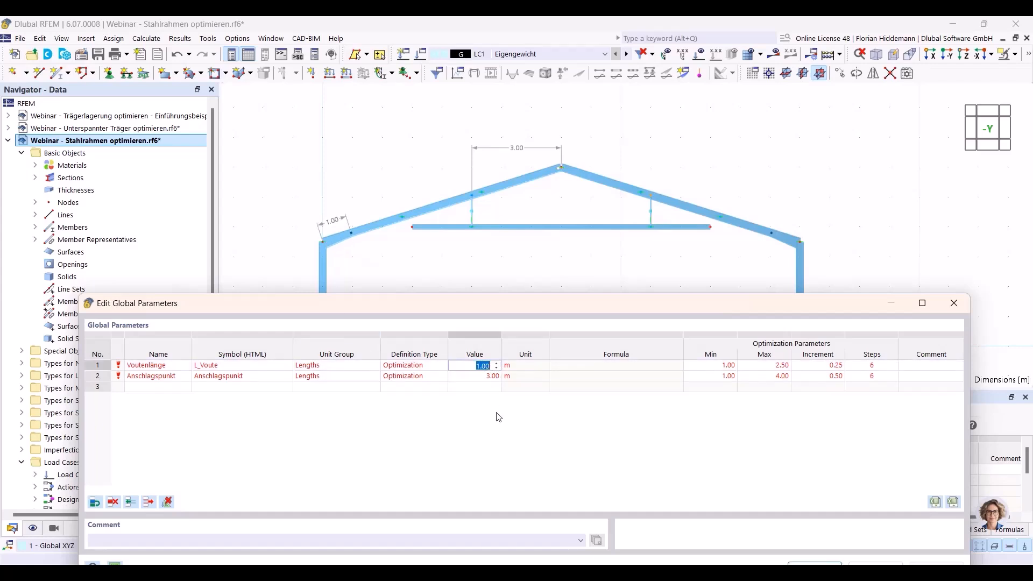
text(3)
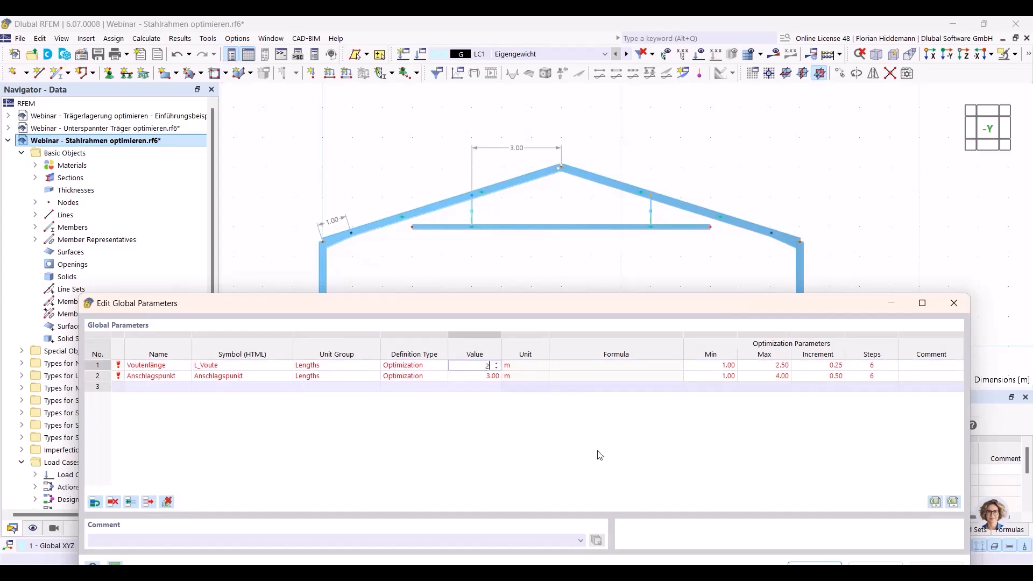
key(Return)
drag(785, 283, 785, 278)
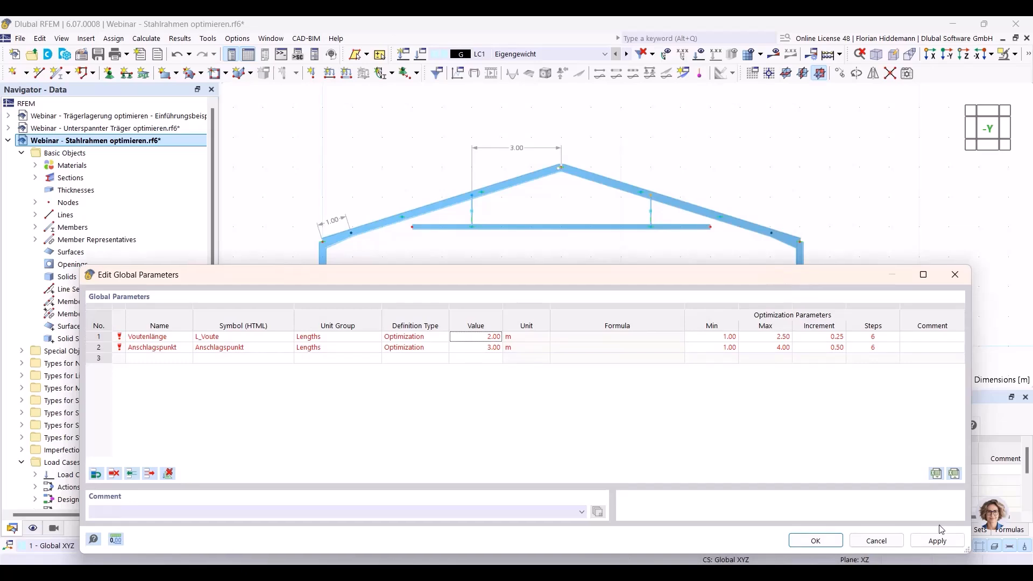
click(937, 541)
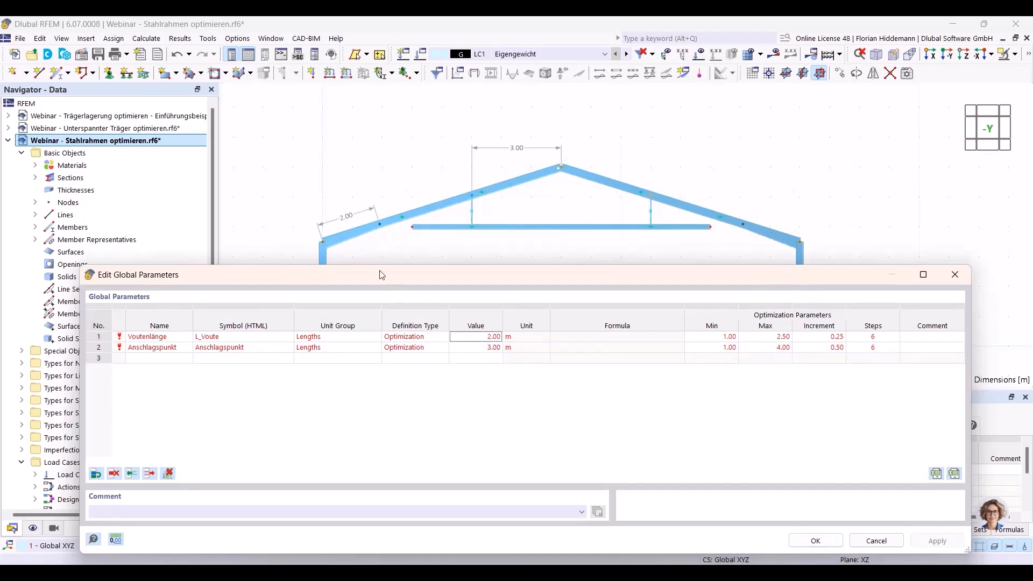
click(863, 540)
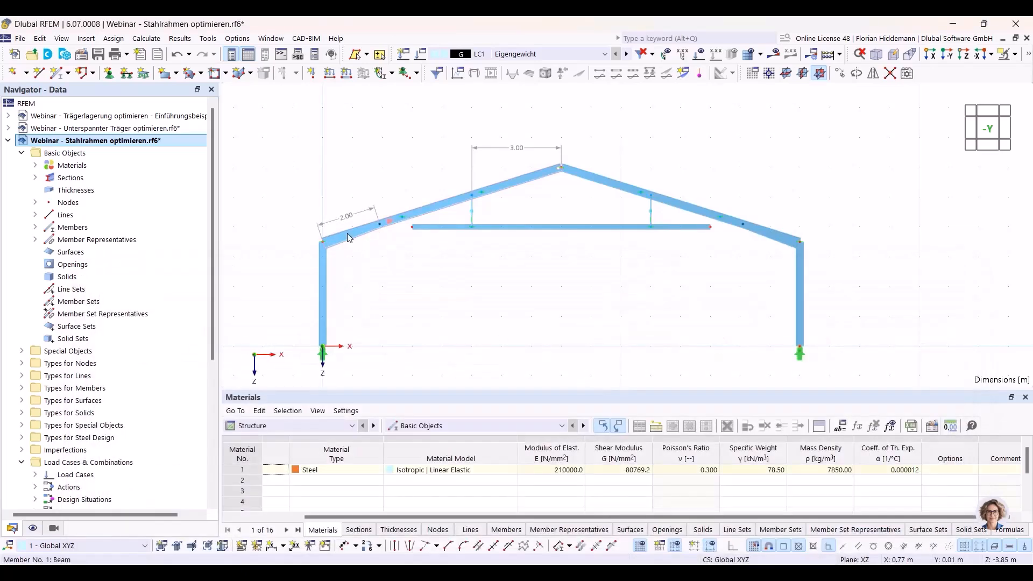
Inspect the left roof beam's tapered section settings and the formula behind its taper length, leaving without changes
scroll(347, 236, up, 5)
ctrl+middle_drag(426, 272, 491, 287)
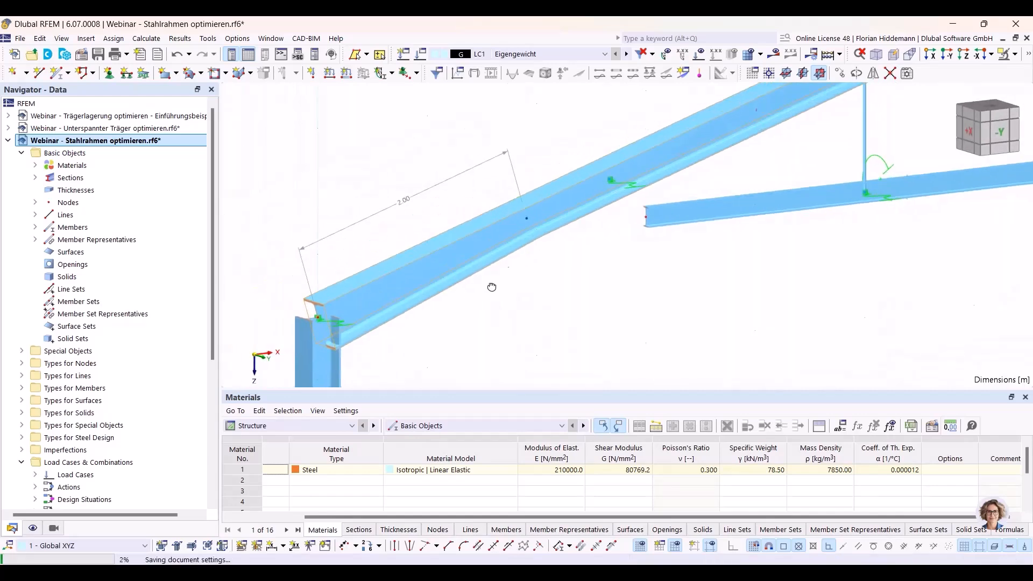
right_click(560, 221)
mouse_move(594, 262)
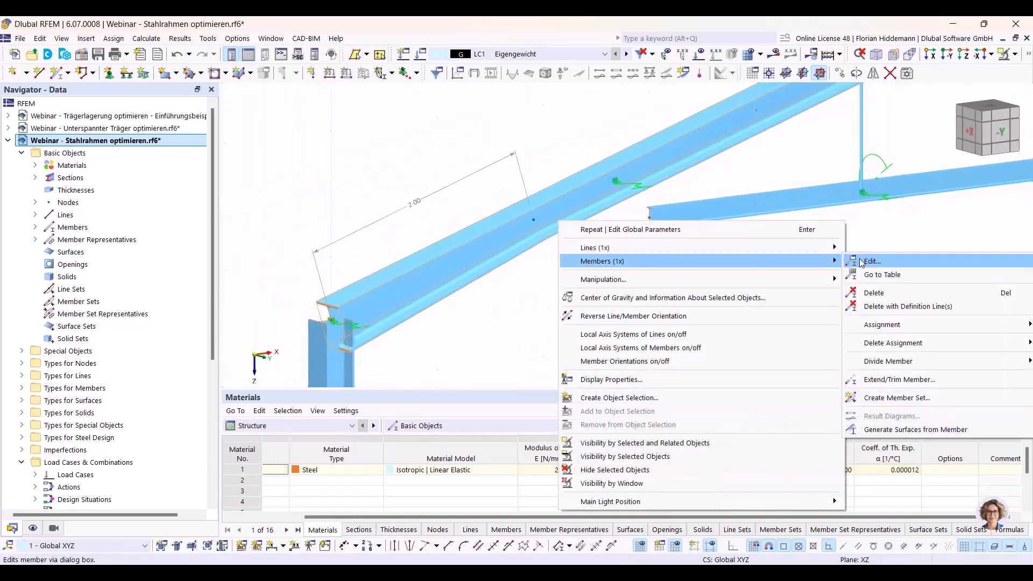
click(865, 261)
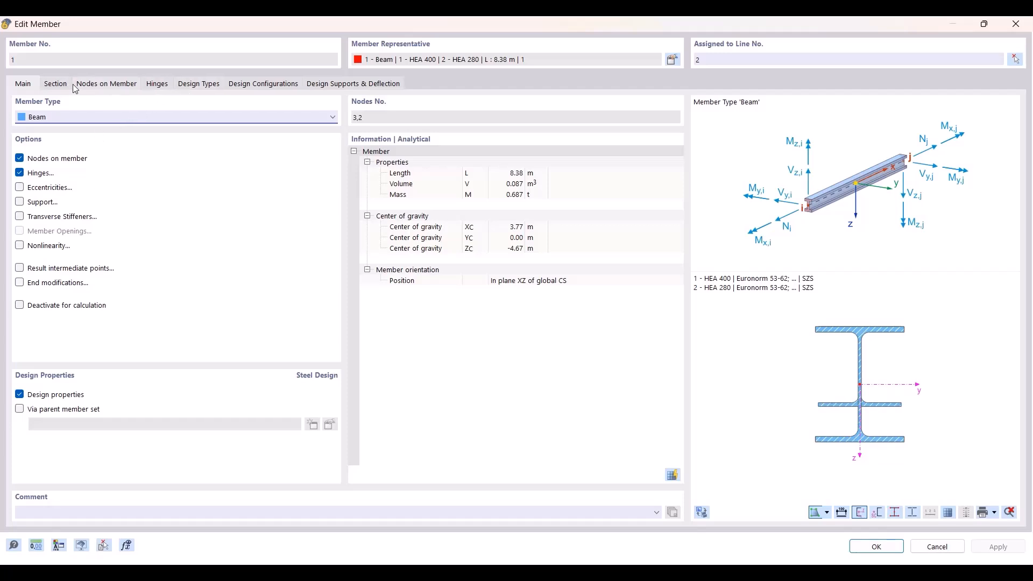
click(97, 84)
click(63, 85)
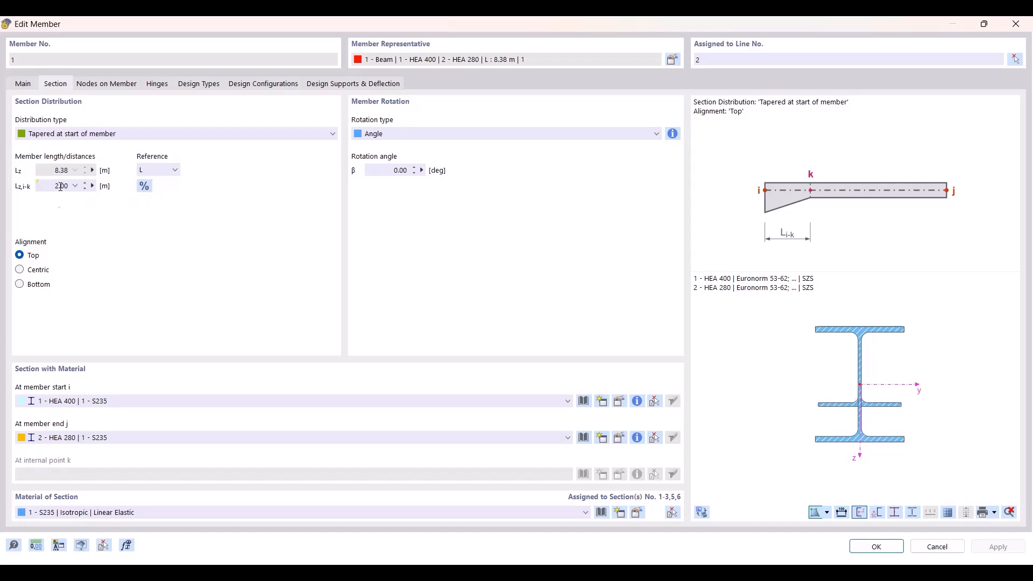
click(93, 185)
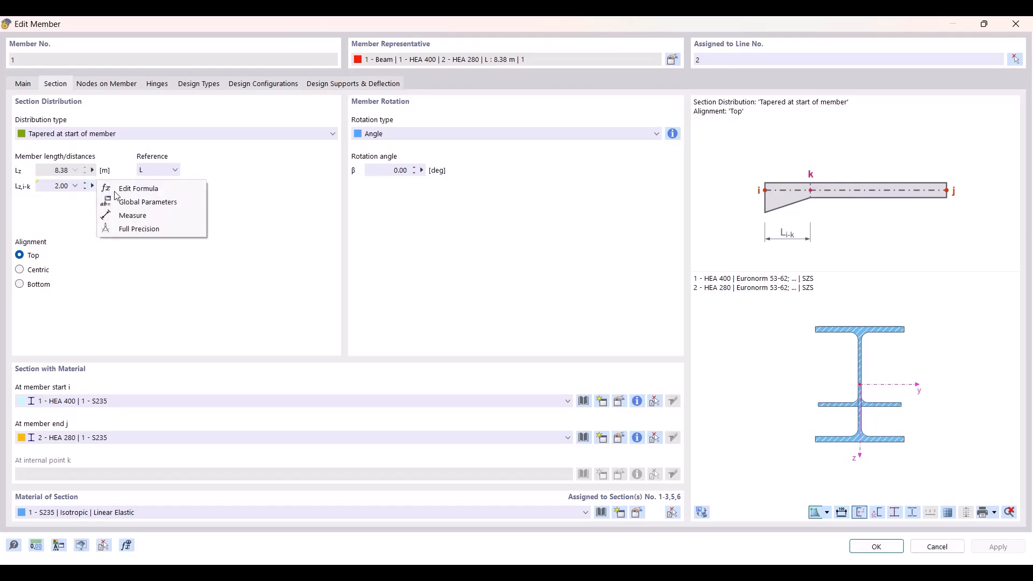
click(138, 189)
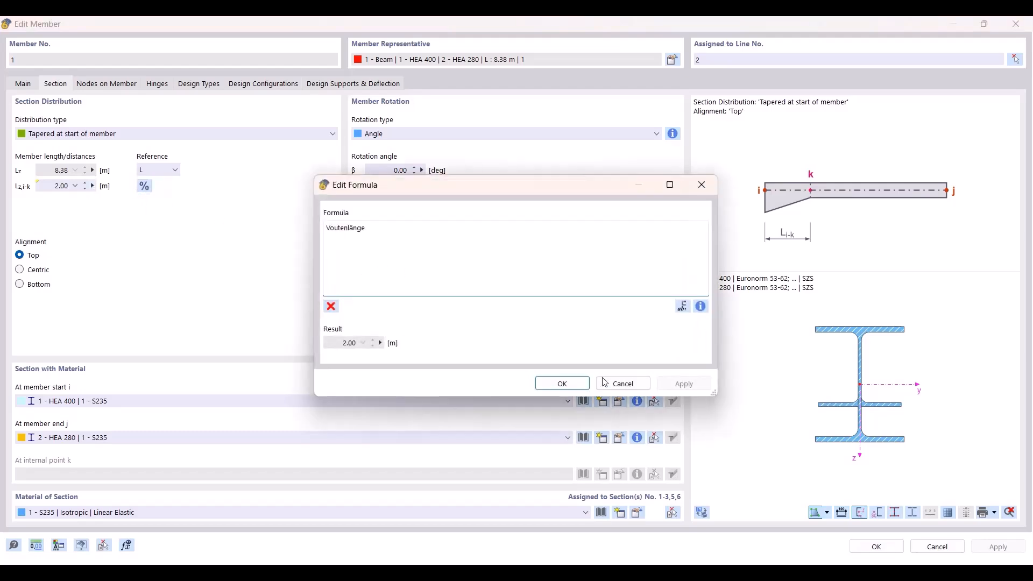
click(623, 385)
click(949, 551)
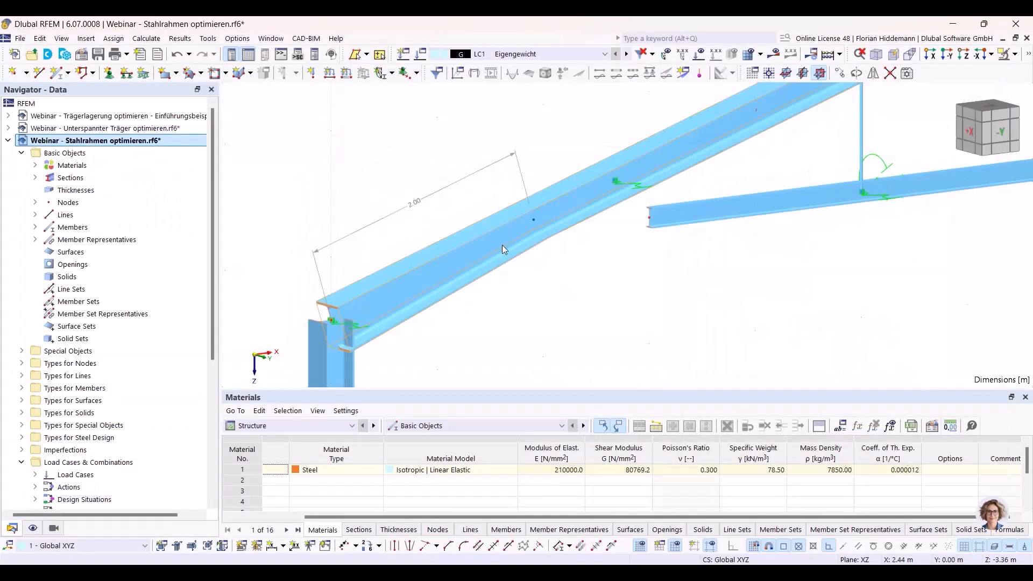
Show the whole frame in the reverse Y-direction and turn on the section names of its members
scroll(599, 283, down, 3)
middle_drag(771, 320, 532, 274)
scroll(522, 262, down, 3)
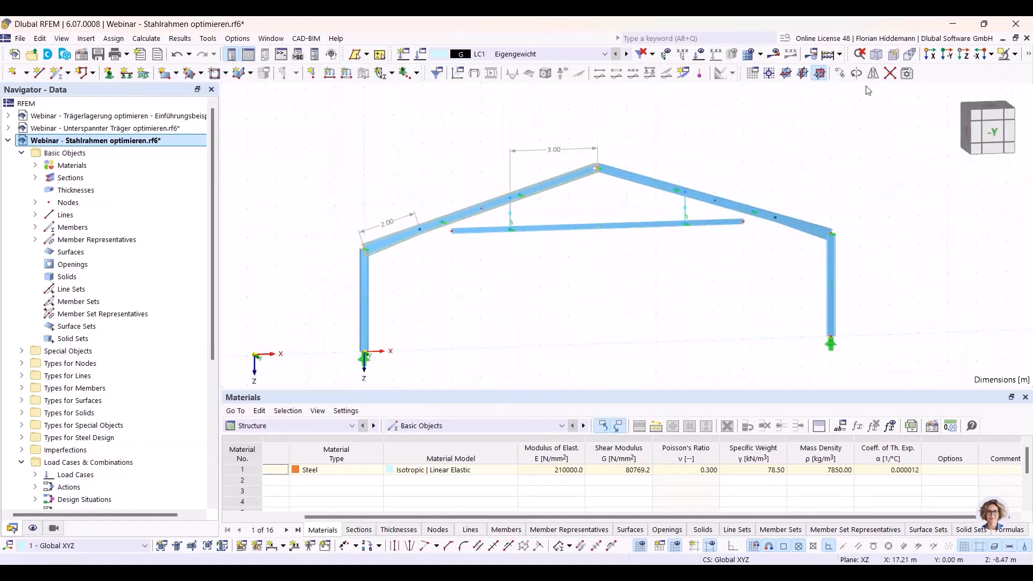
click(946, 54)
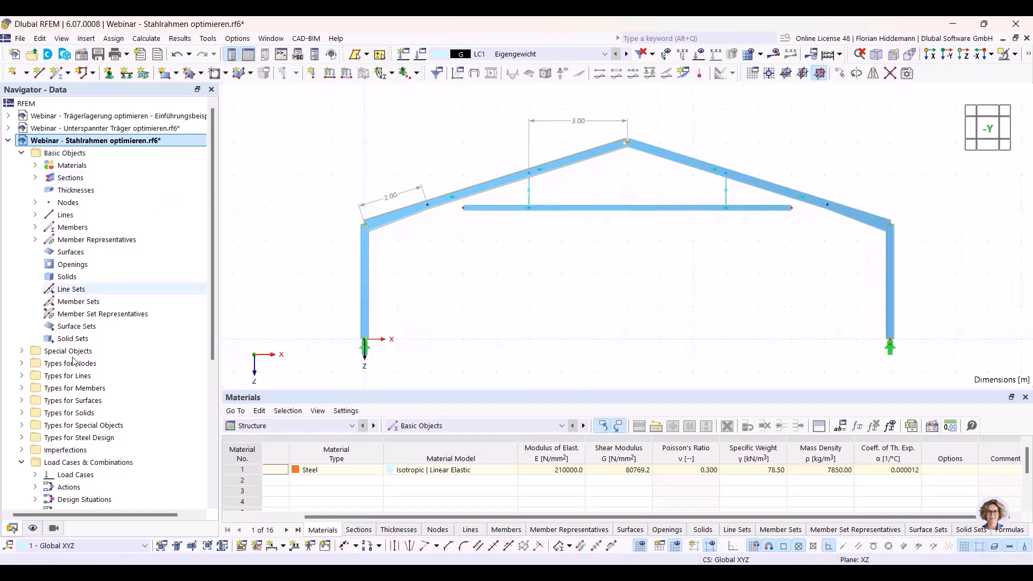
click(33, 528)
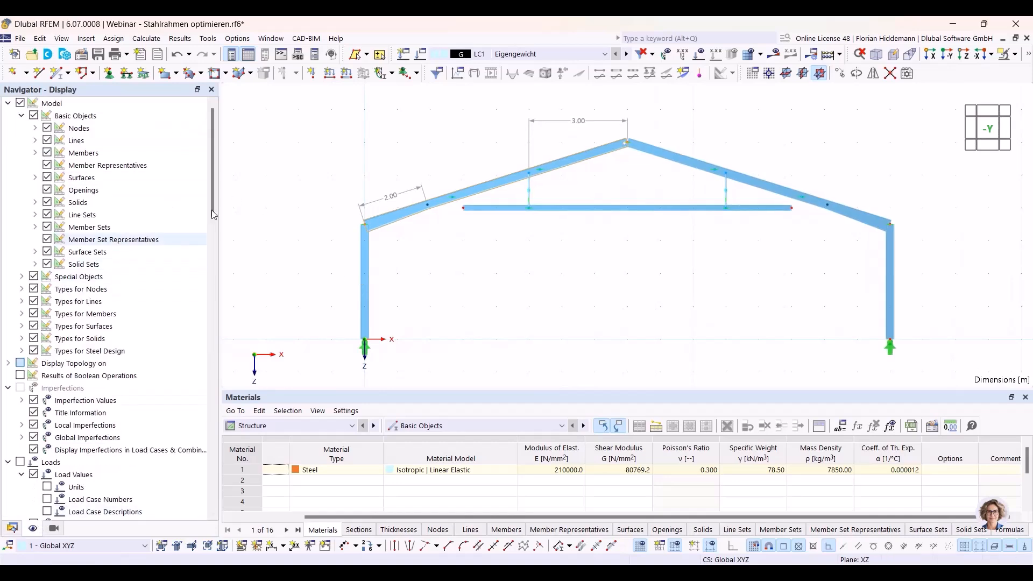
click(35, 153)
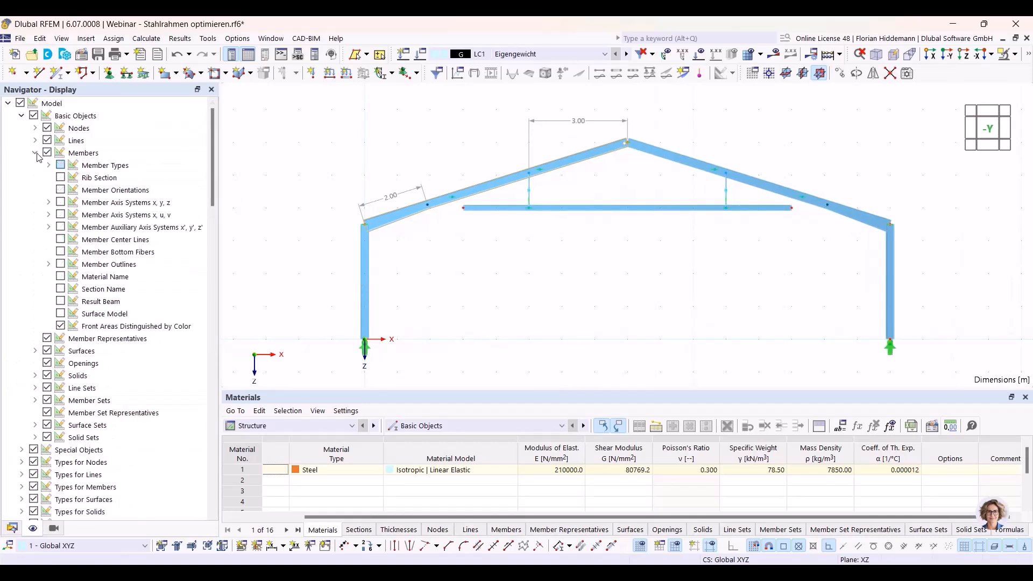
click(60, 288)
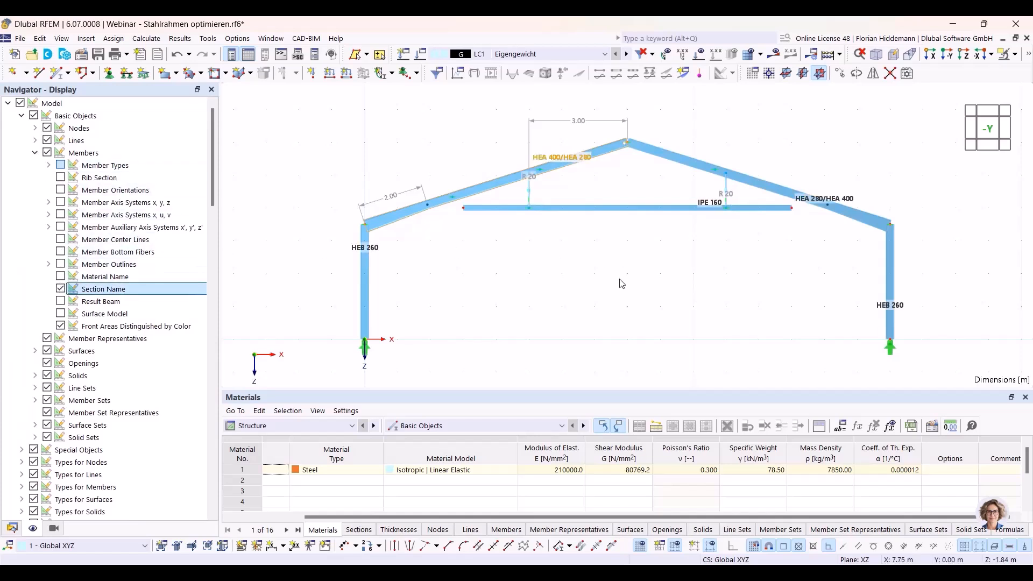
scroll(622, 283, up, 1)
middle_drag(671, 275, 639, 268)
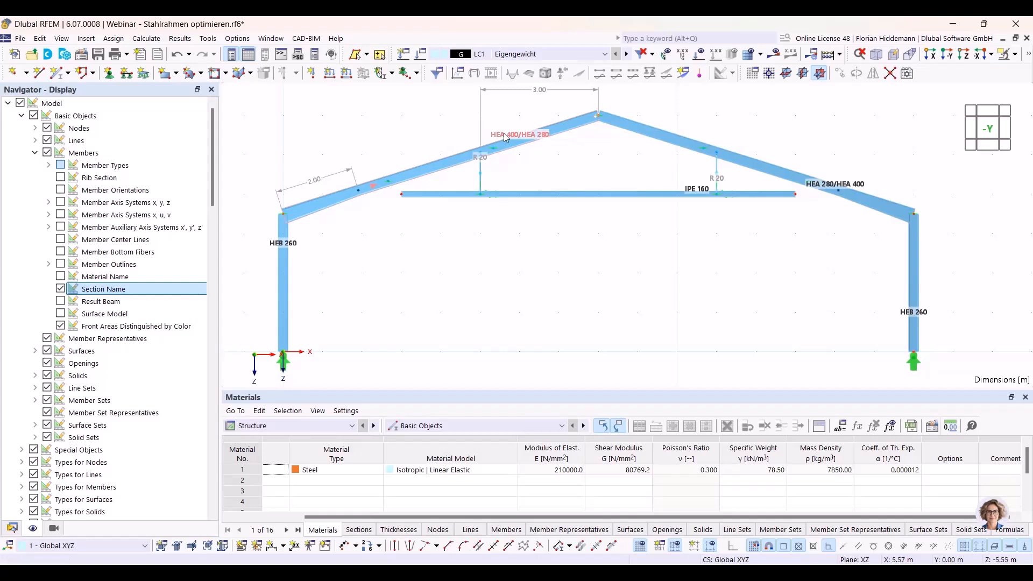
Inspect the sections of the left roof beam, suspended beam and left hanger, and enlarge the Materials table area
mouse_move(537, 137)
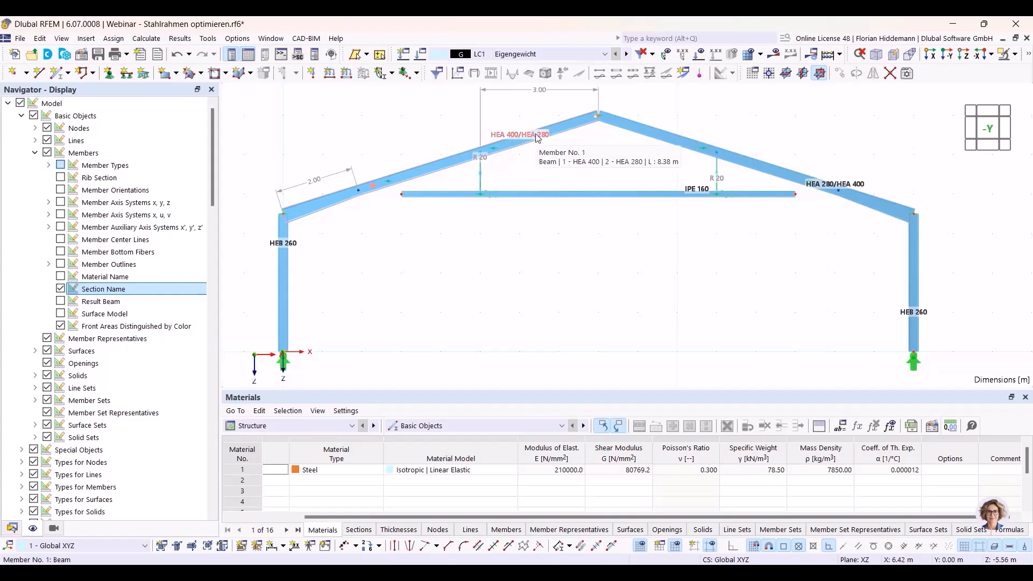
mouse_move(687, 197)
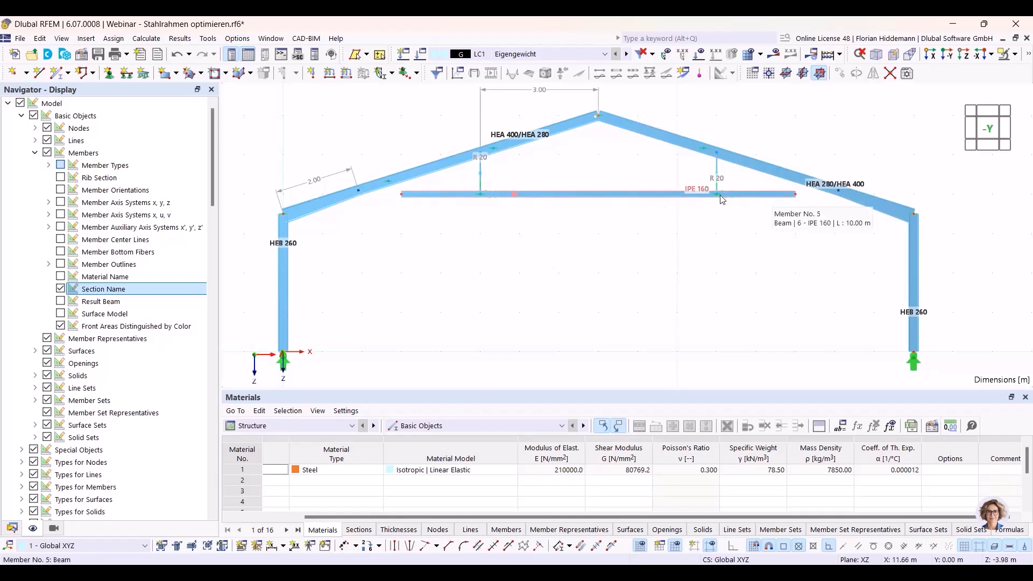
mouse_move(481, 176)
mouse_move(579, 199)
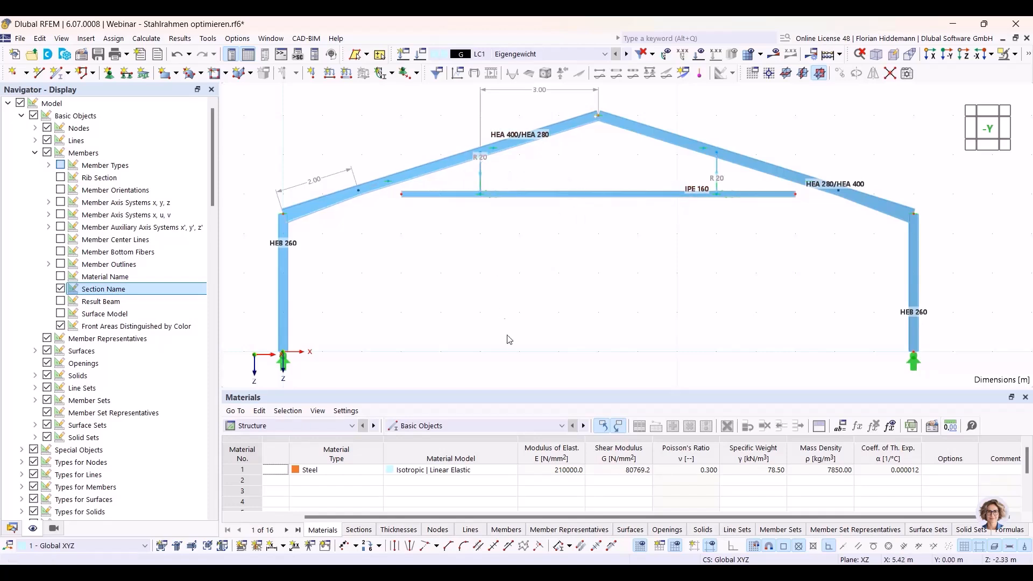
drag(420, 390, 419, 336)
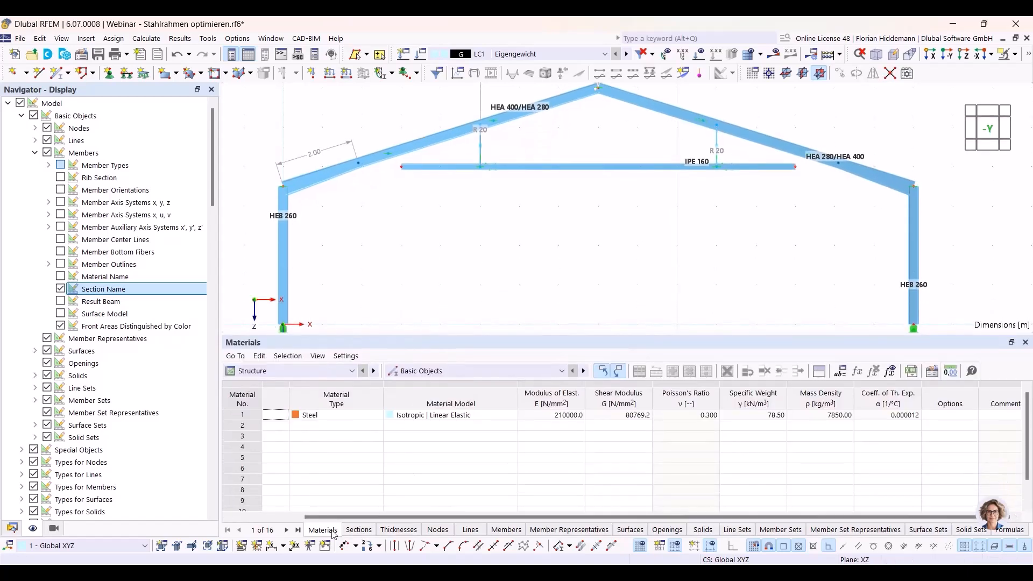
Show the Sections table and open the HEA 400 section's settings from its options
click(357, 530)
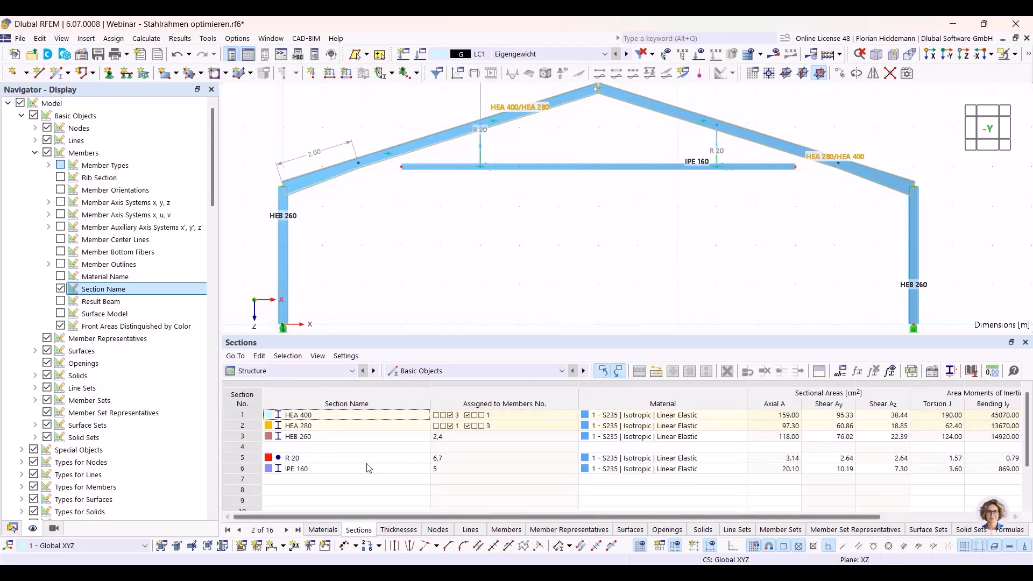
click(422, 415)
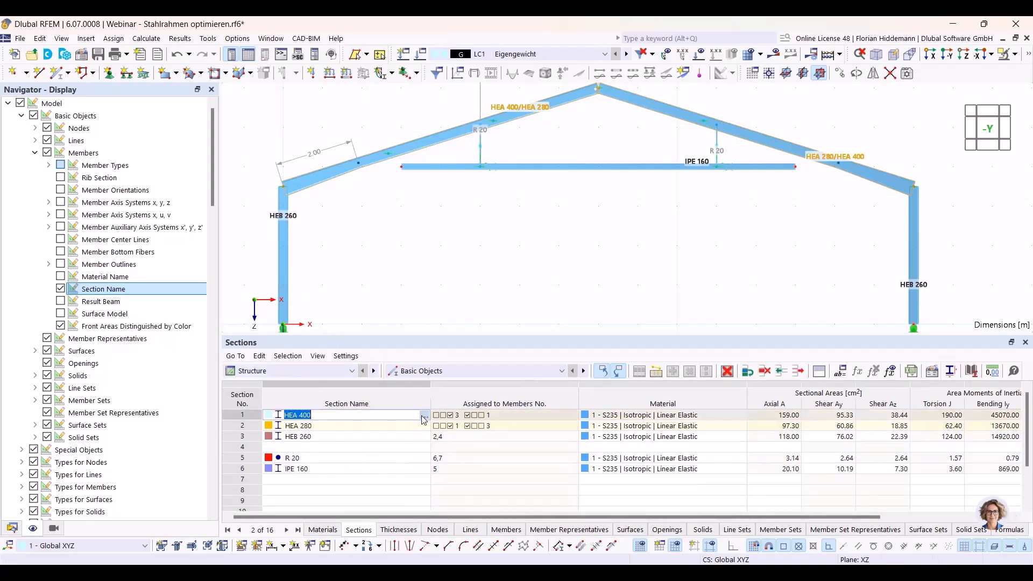
click(425, 416)
click(998, 551)
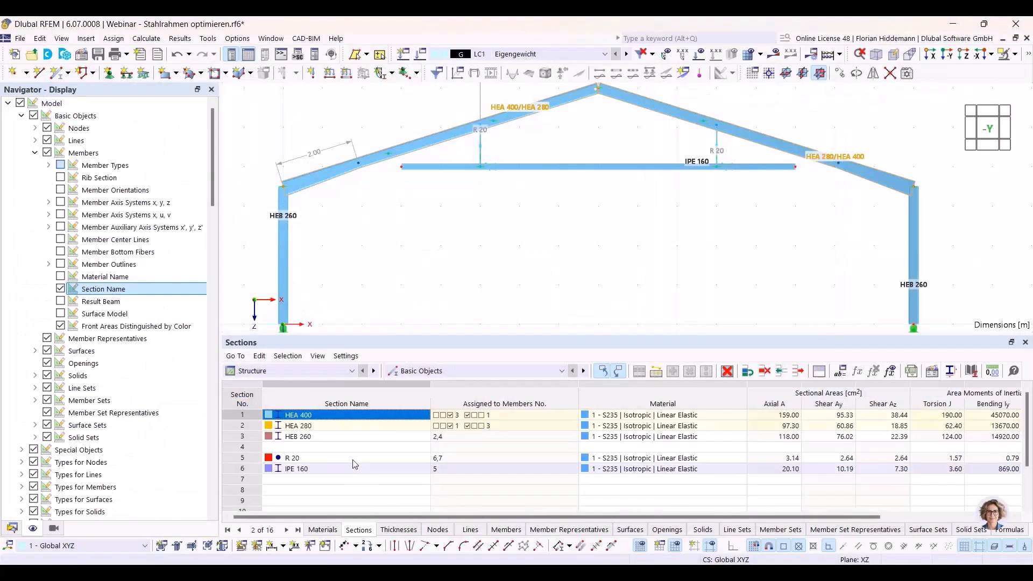
drag(380, 517, 589, 520)
click(916, 416)
double_click(917, 420)
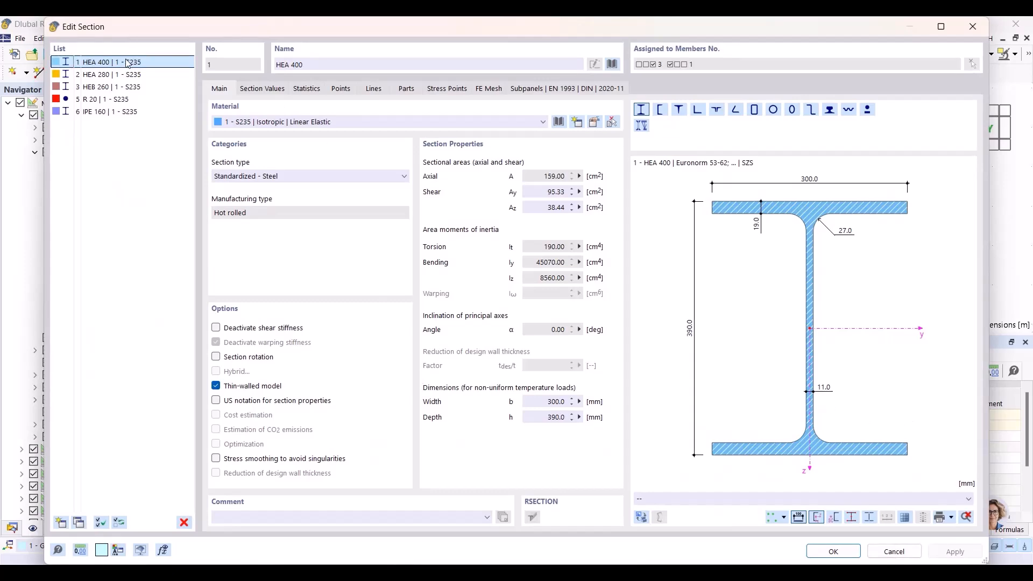
Compare the listed sections with their members in the frame, check the HEA 400 options, and leave without changes
drag(136, 33, 291, 357)
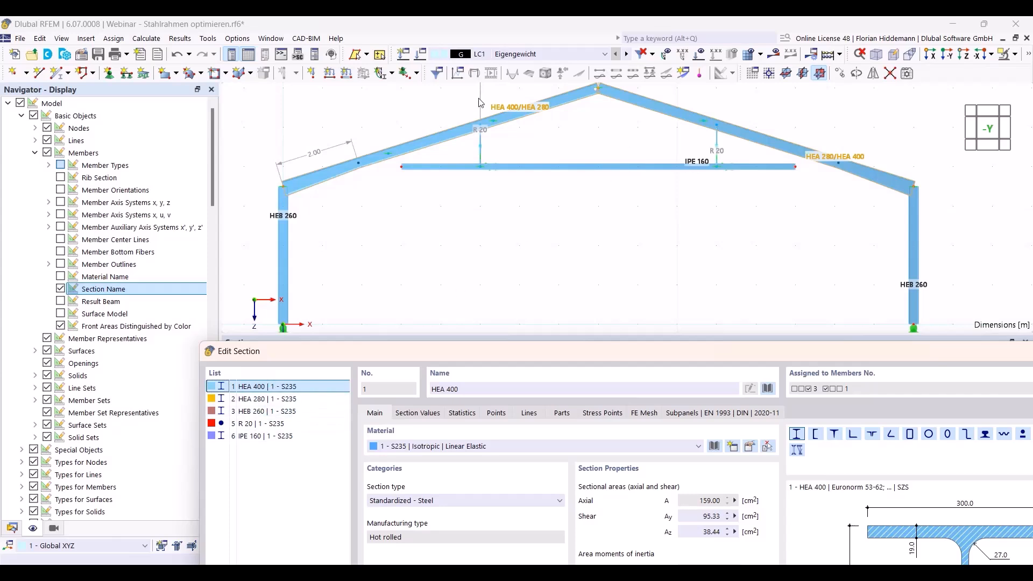
click(261, 401)
click(606, 164)
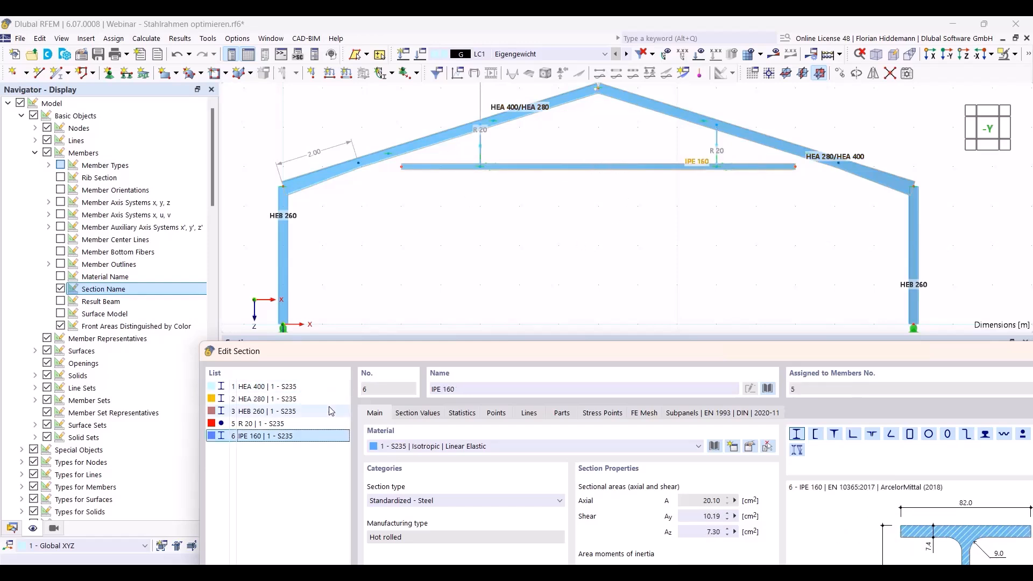
click(284, 315)
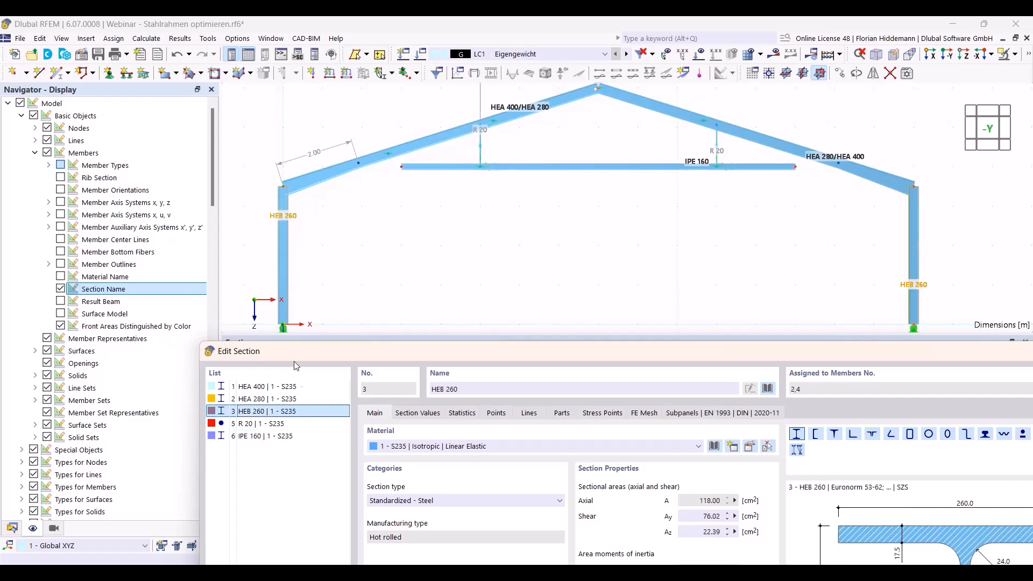
drag(324, 354, 240, 359)
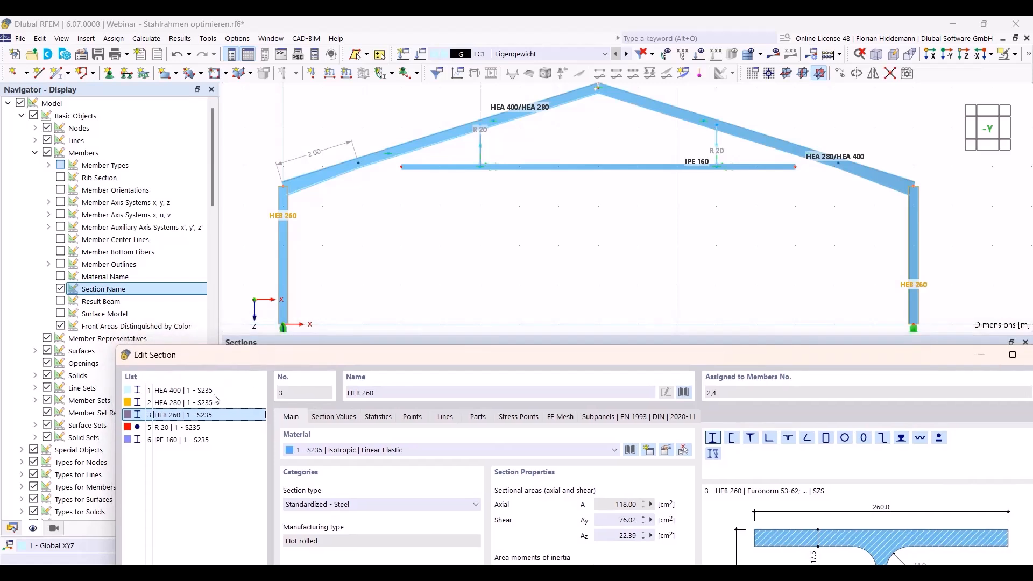
click(172, 428)
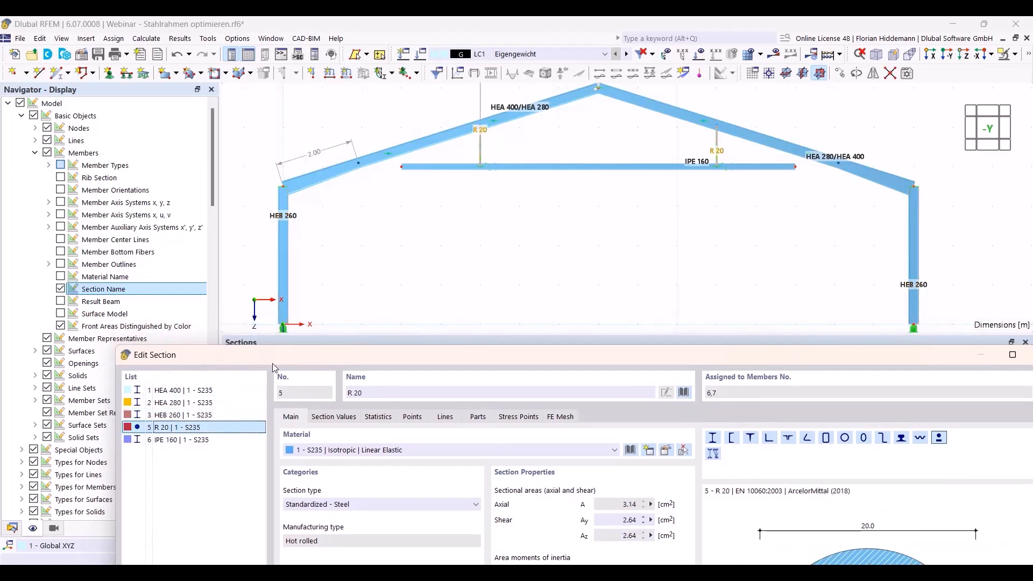
drag(302, 361, 265, 45)
click(161, 74)
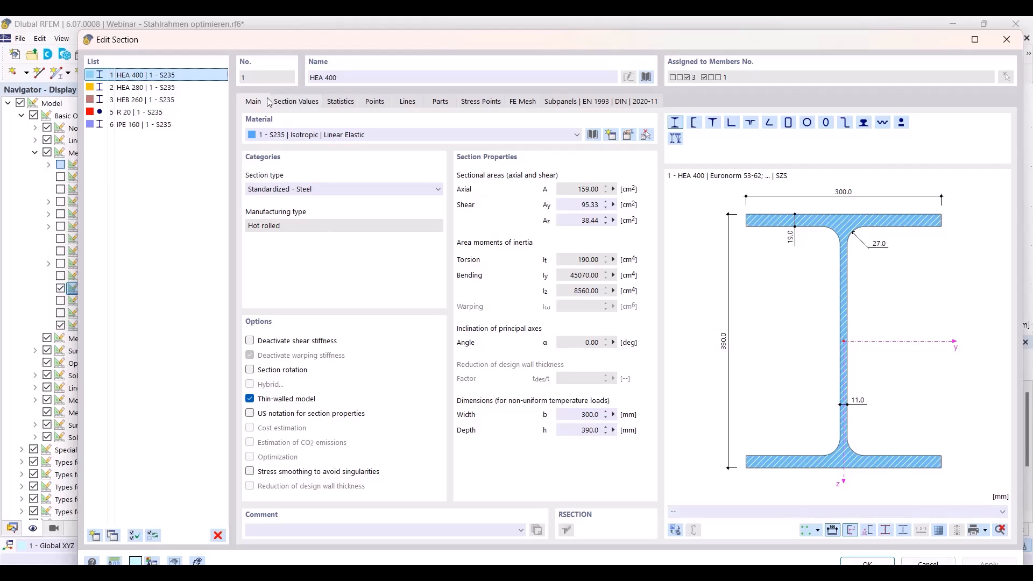
mouse_move(215, 48)
mouse_down()
mouse_move(217, 251)
mouse_move(229, 48)
mouse_up()
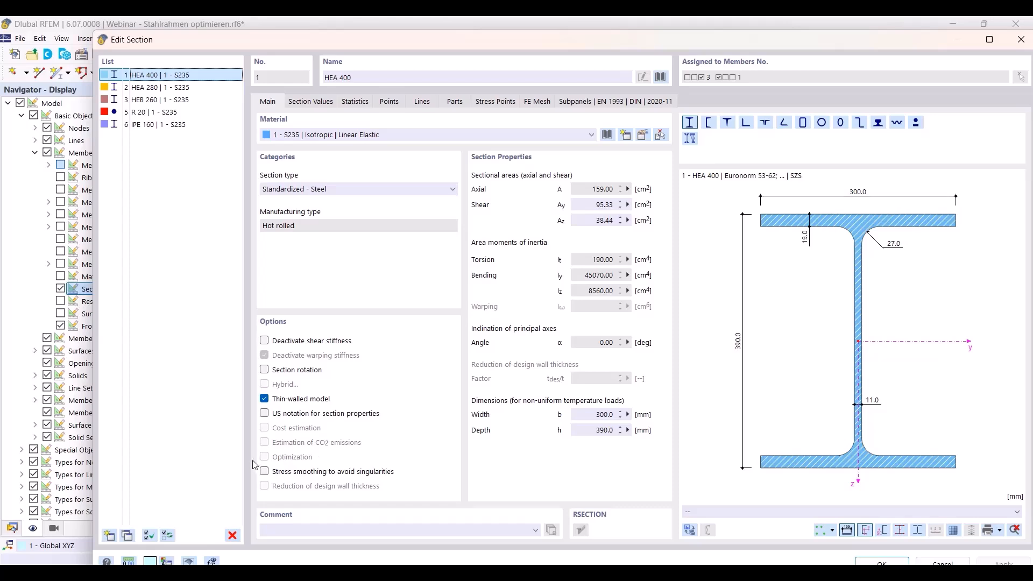
click(942, 562)
Activate the Optimization & Costs / CO2 Emission Estimation add-on in the model's base data
click(21, 38)
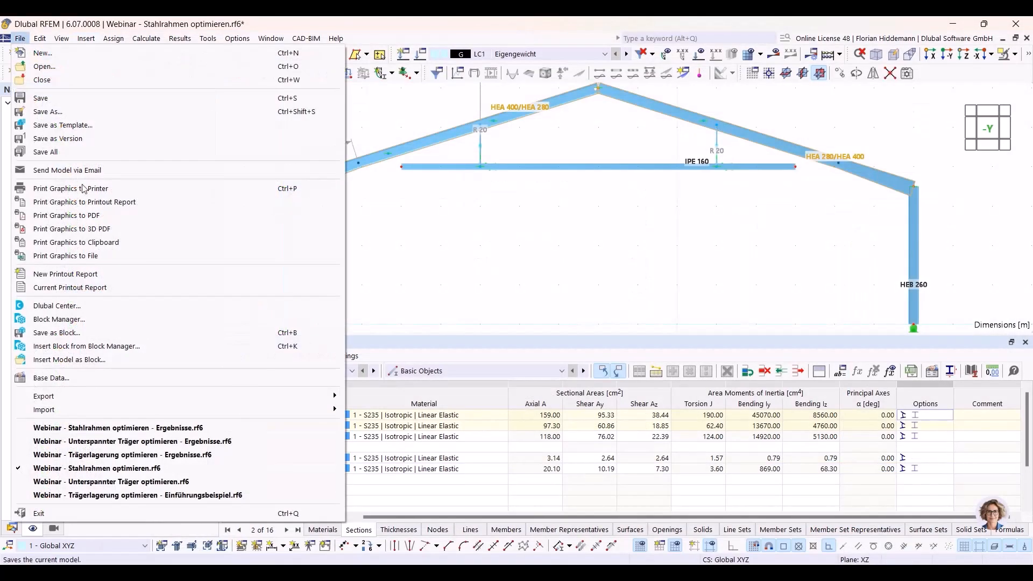
click(111, 380)
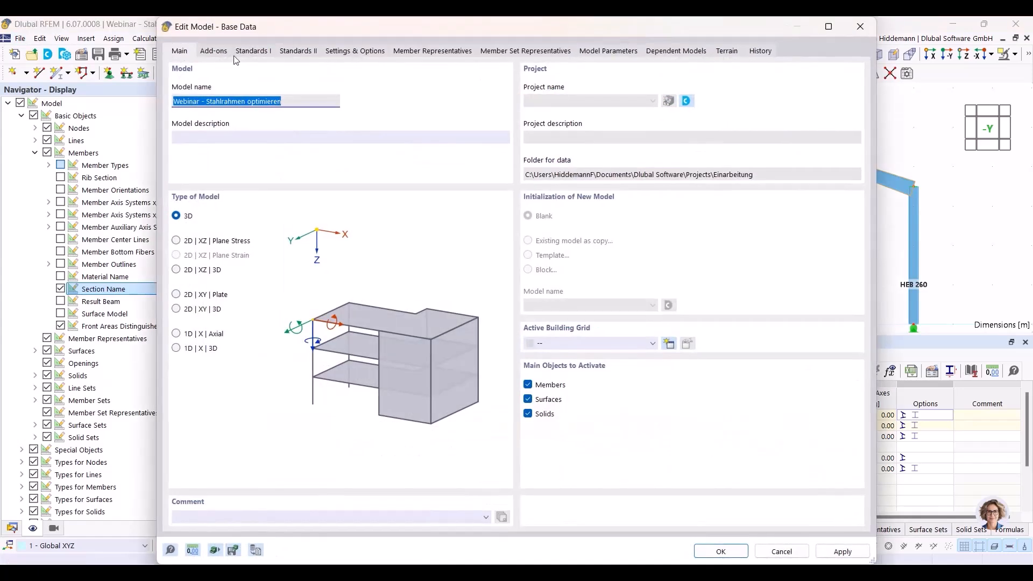
click(217, 50)
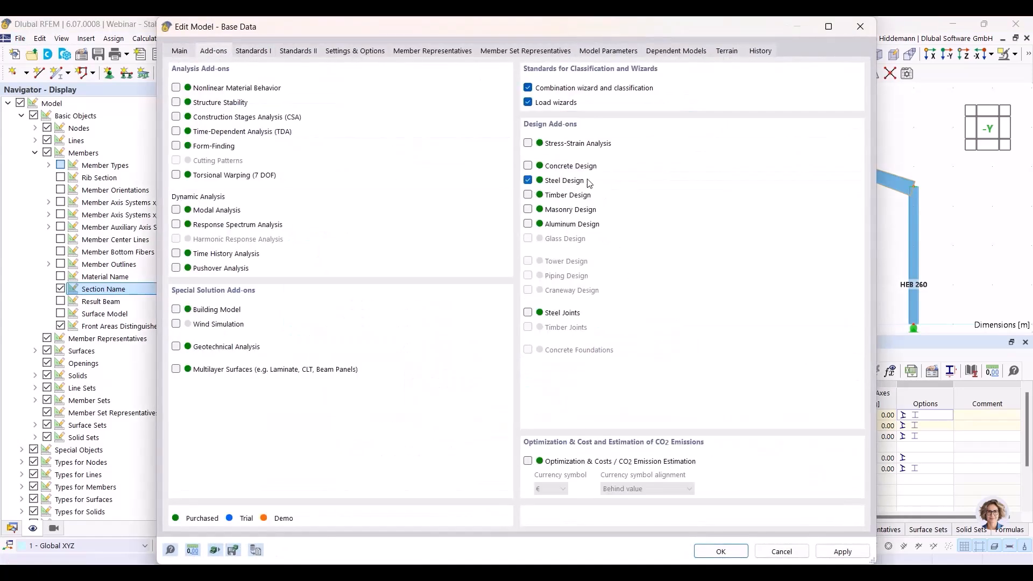
click(530, 463)
click(740, 553)
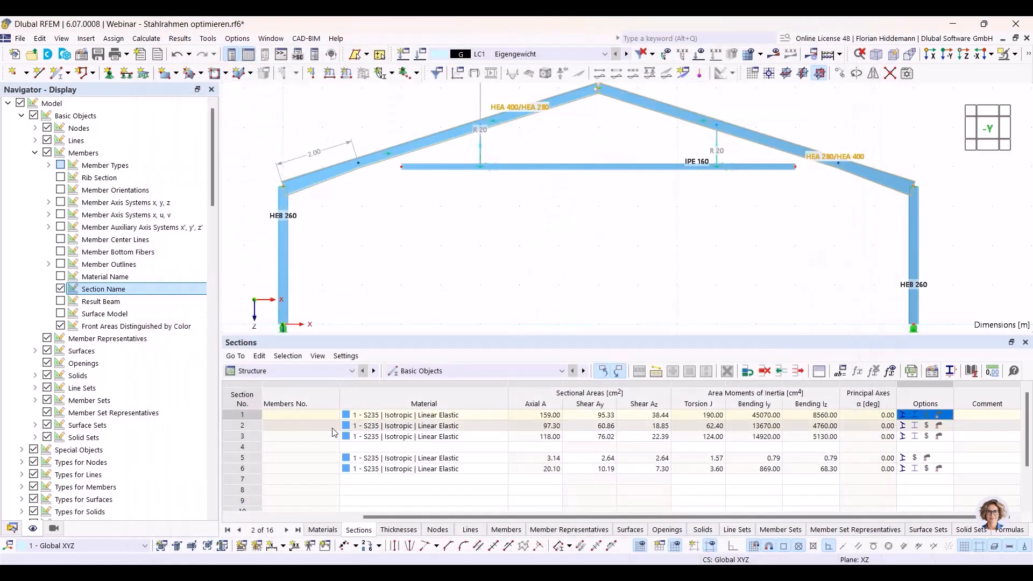
Reopen the HEA 400 section's settings and activate its Optimization option
double_click(916, 417)
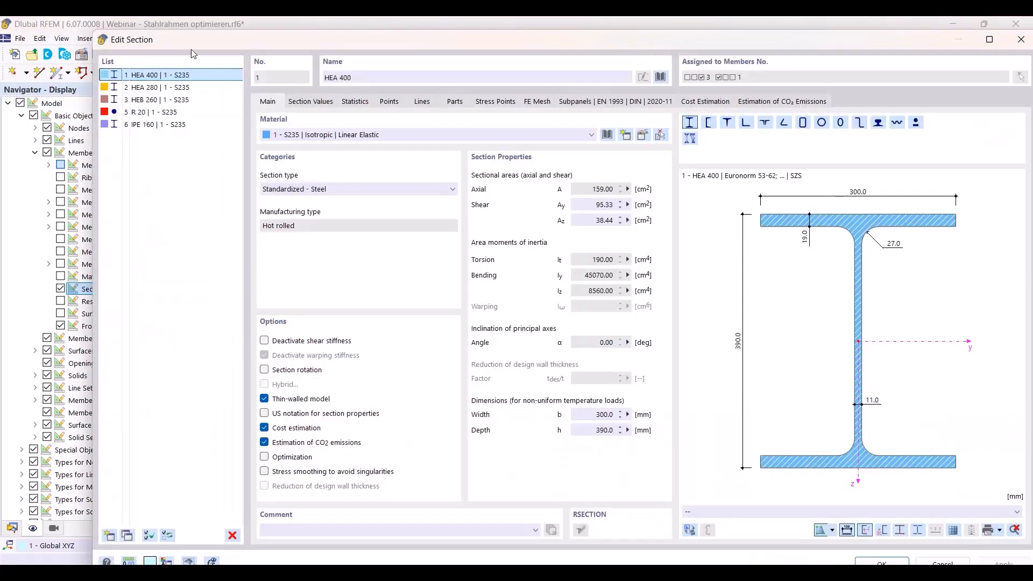
drag(183, 40, 175, 43)
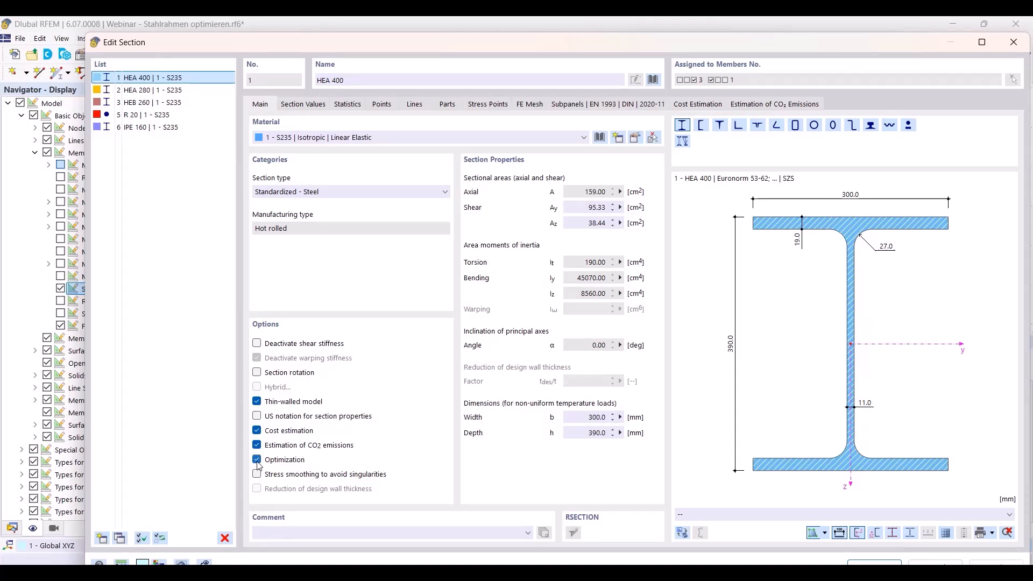
Examine the cost estimation and the CO2 emissions estimation of the HEA 400 section
click(694, 106)
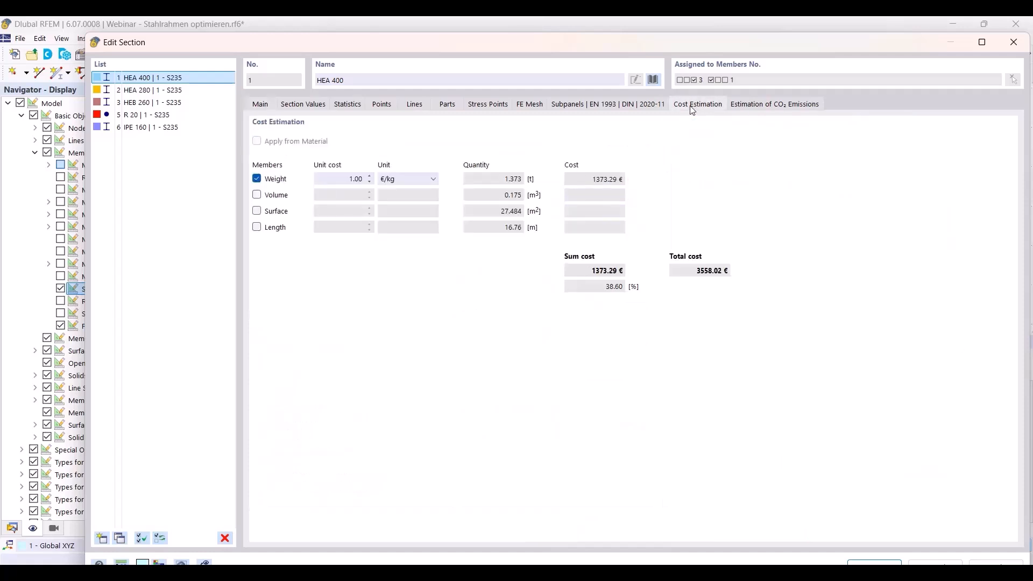
click(760, 106)
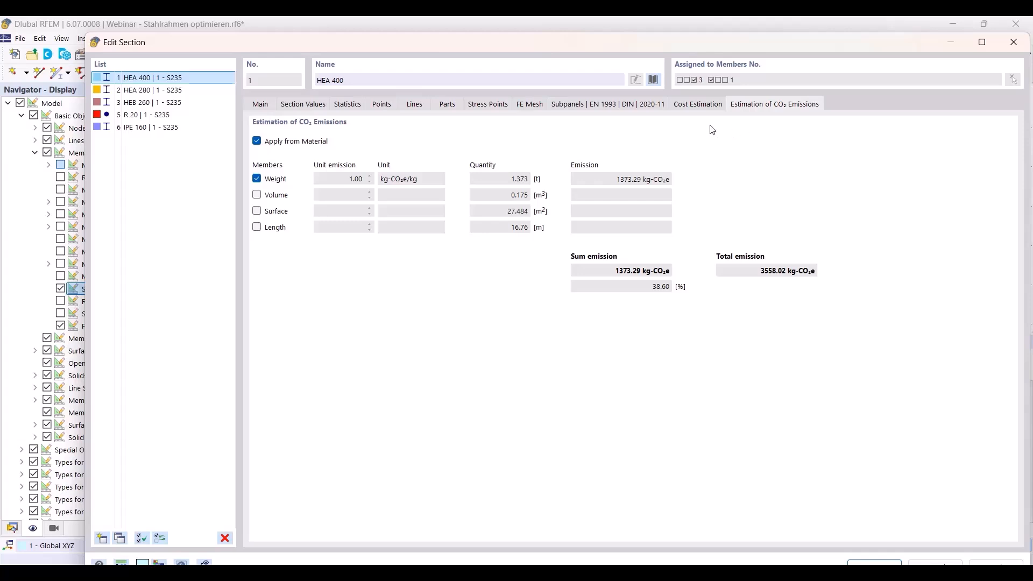
click(696, 106)
click(763, 106)
click(692, 107)
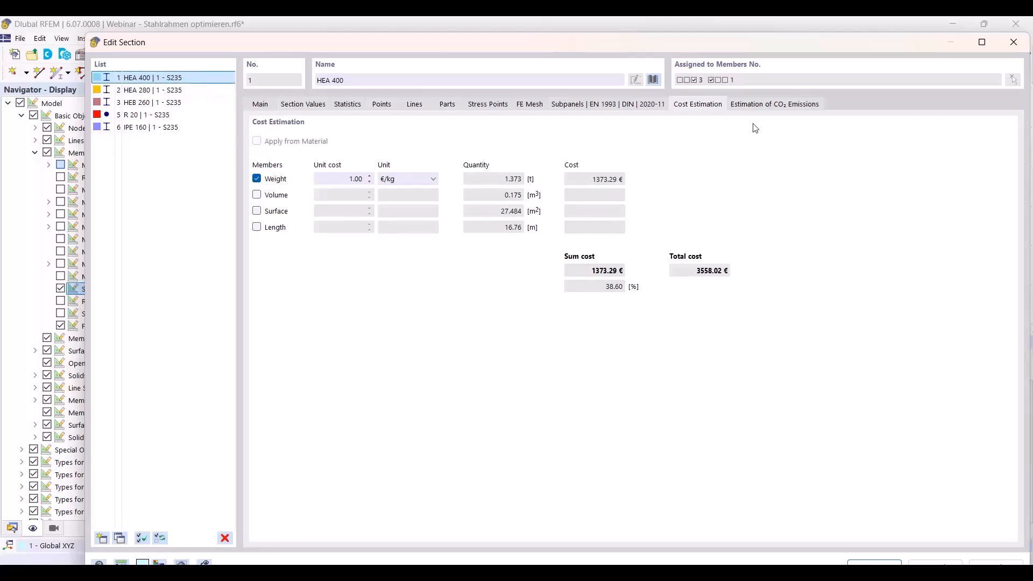
click(766, 108)
click(701, 105)
click(771, 105)
click(716, 107)
click(760, 110)
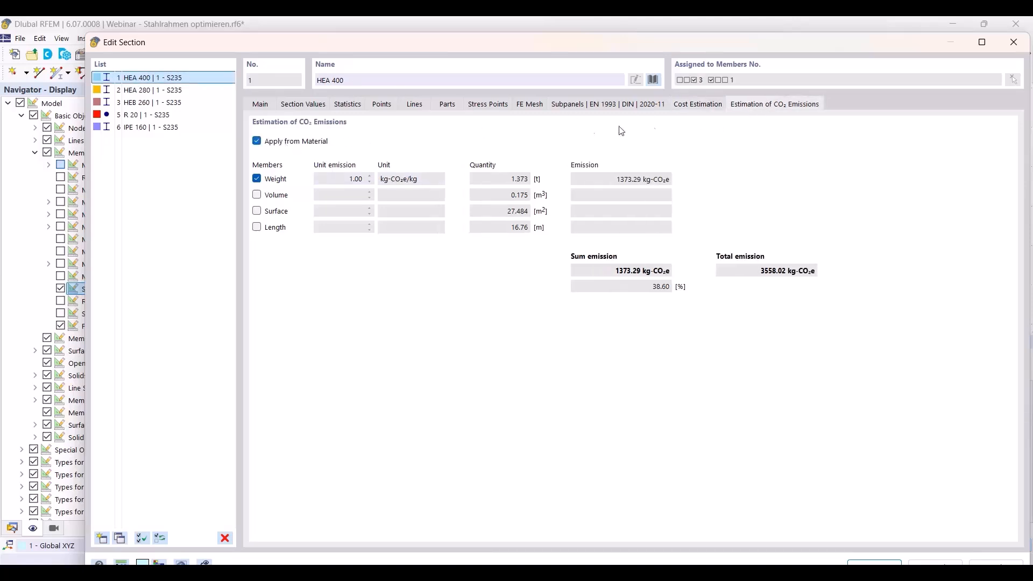
Turn off cost estimation and estimation of CO2 emissions for the HEA 400 section
click(268, 105)
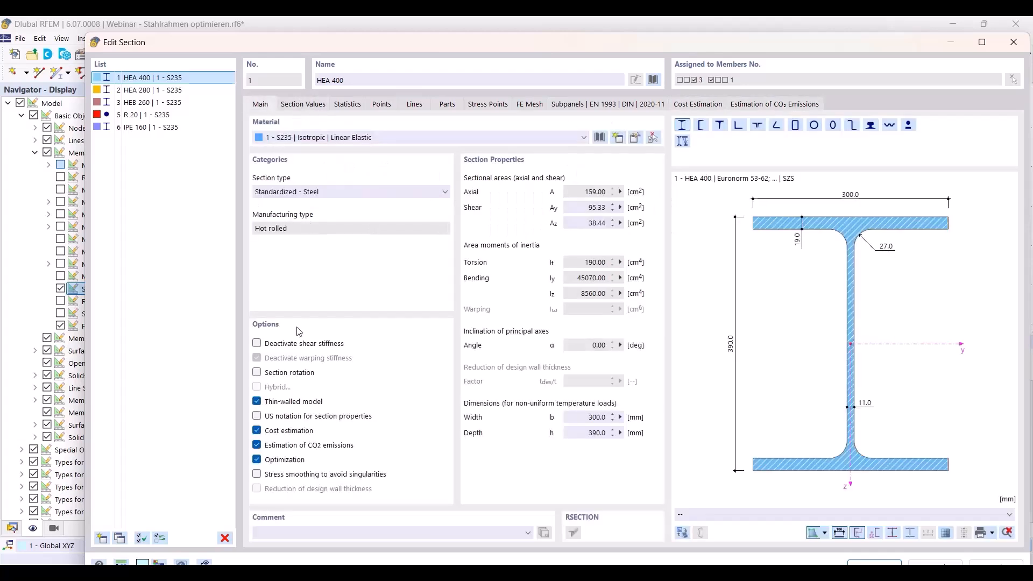
click(256, 431)
click(257, 445)
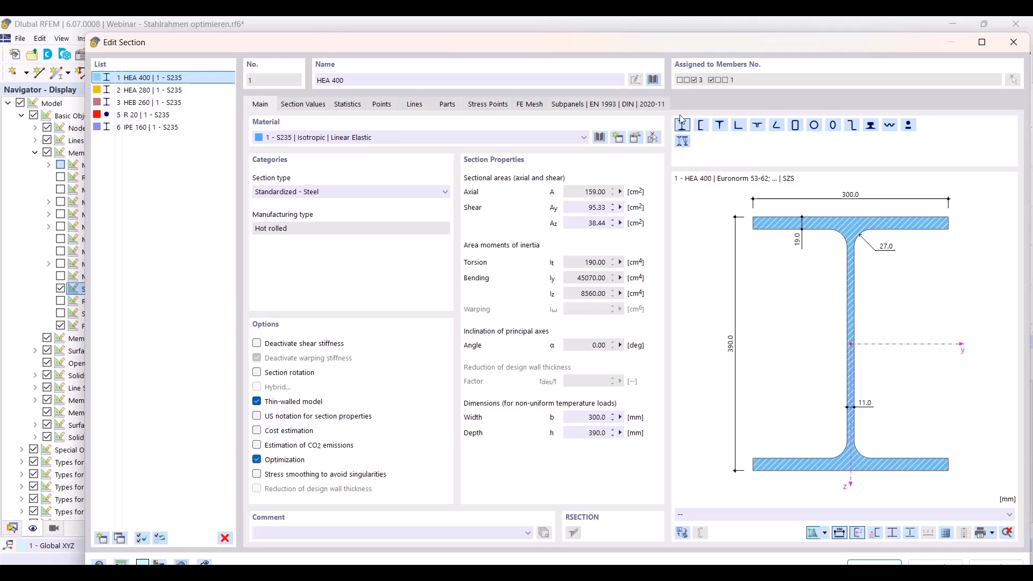
Browse the sizes of the Euronorm 53-62 HEA series (SZS) in the section library, keeping HEA 400
click(653, 80)
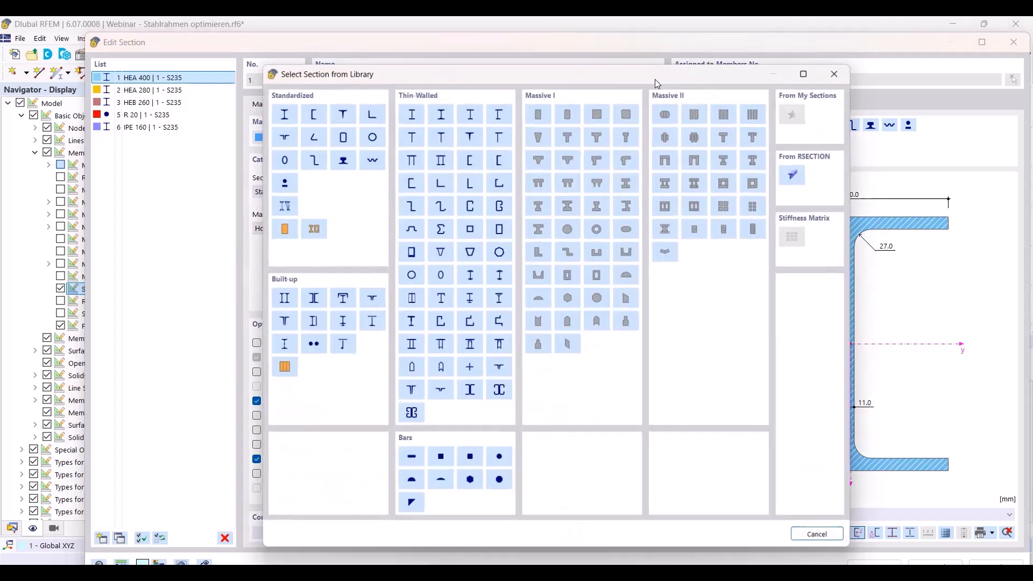
click(279, 110)
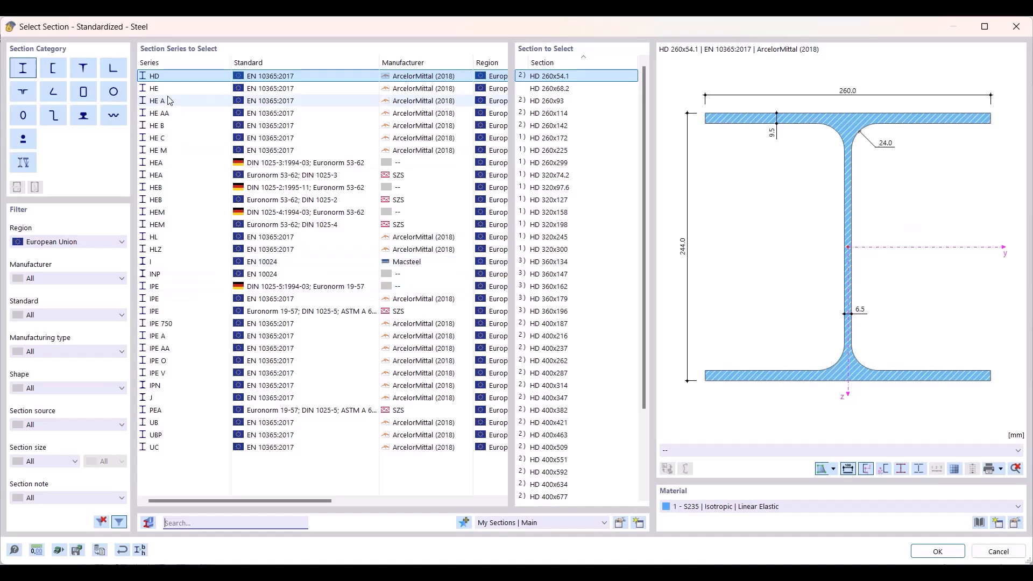
click(157, 175)
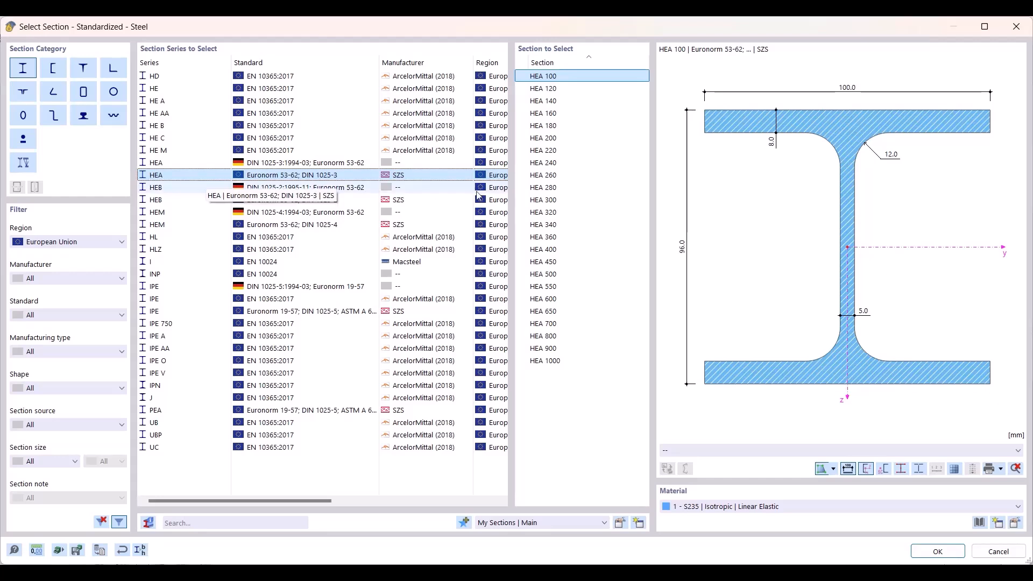
click(605, 202)
click(597, 275)
click(581, 112)
click(572, 78)
click(578, 165)
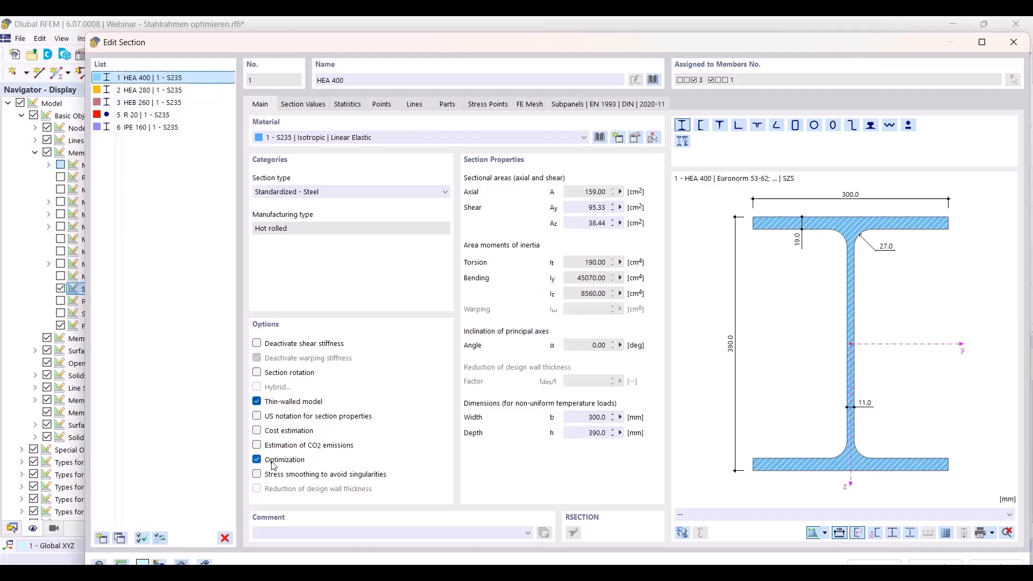
For the HEA 280 section, turn off cost and CO2 emissions estimation and activate Optimization
click(156, 90)
click(257, 445)
click(258, 431)
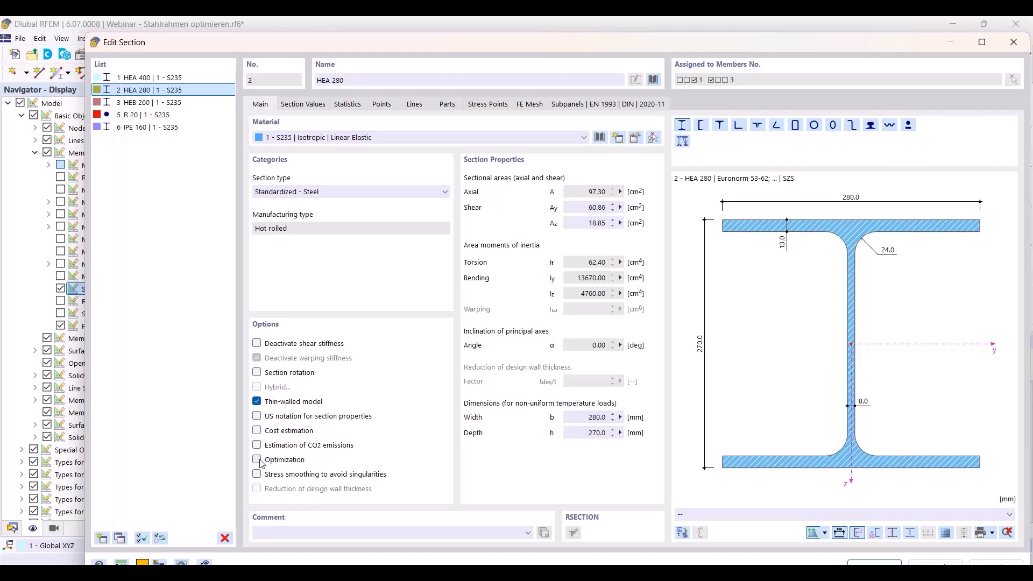
click(257, 460)
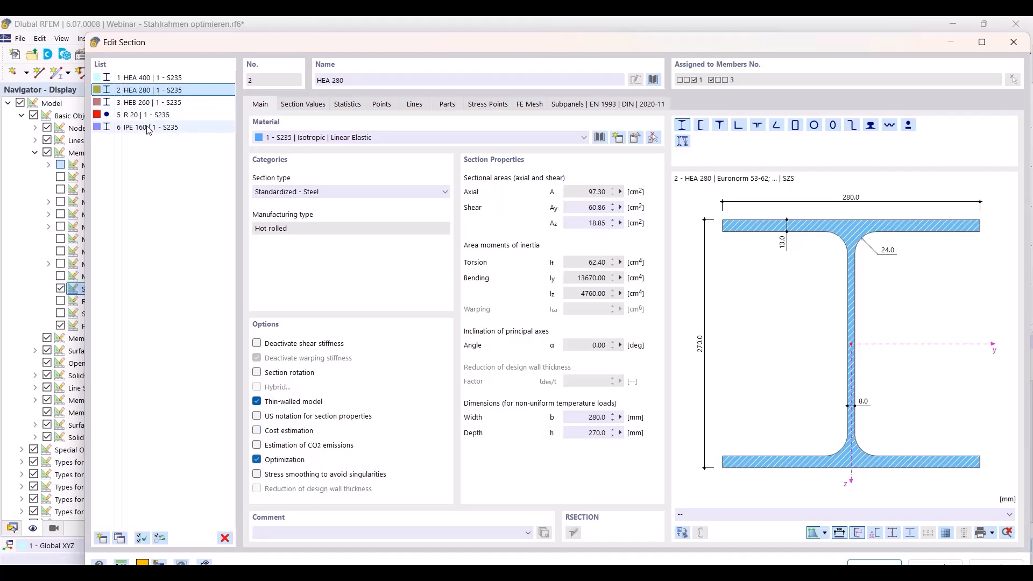
For the IPE 160 section, activate Optimization and turn off cost and CO2 emissions estimation
click(148, 107)
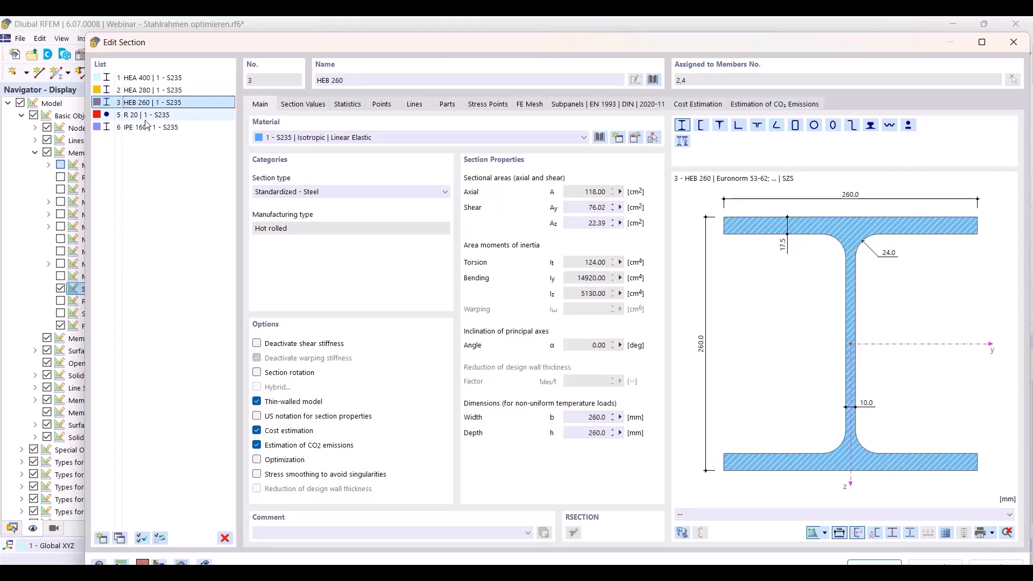
click(146, 114)
click(145, 127)
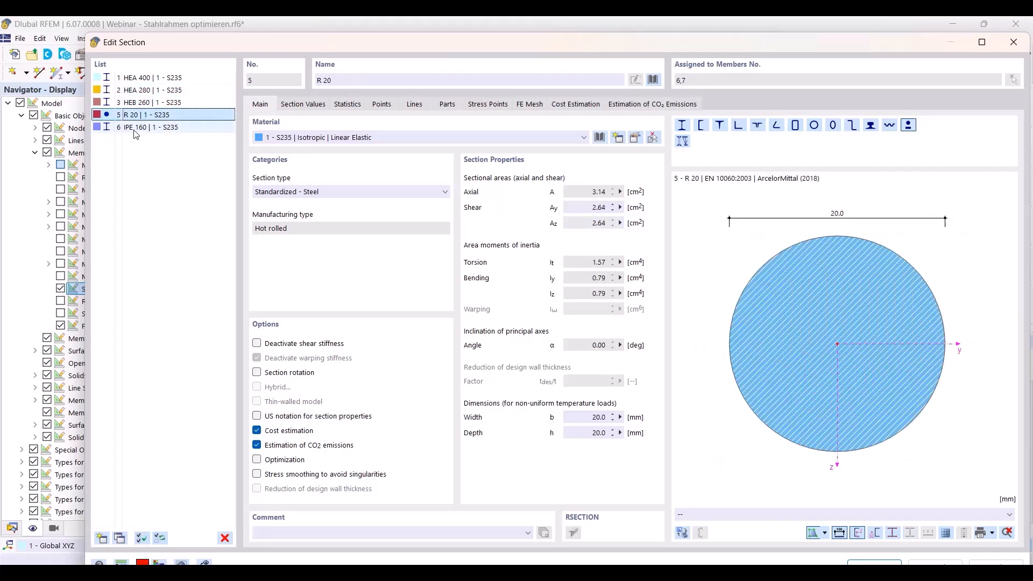
click(256, 459)
click(257, 445)
click(258, 431)
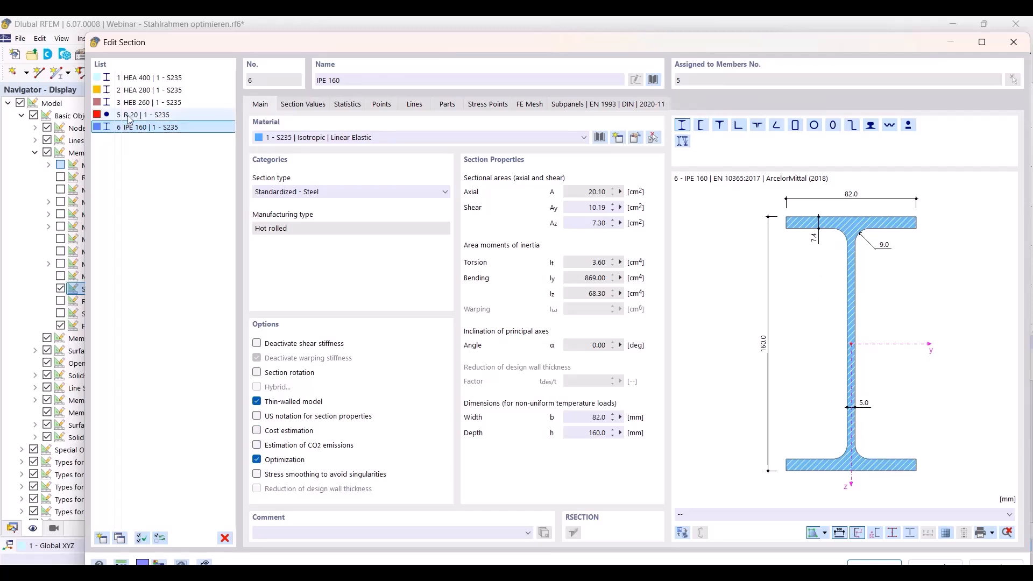
Turn off cost and CO2 emissions estimation for the R 20 and HEB 260 sections, and return to IPE 160
click(145, 114)
click(256, 445)
click(256, 430)
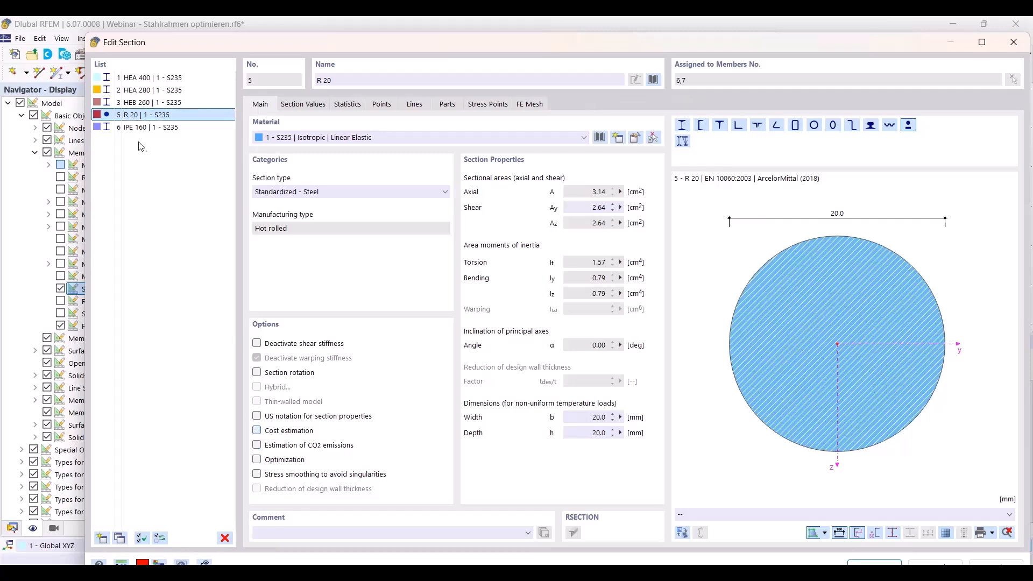
click(127, 103)
click(256, 444)
click(256, 430)
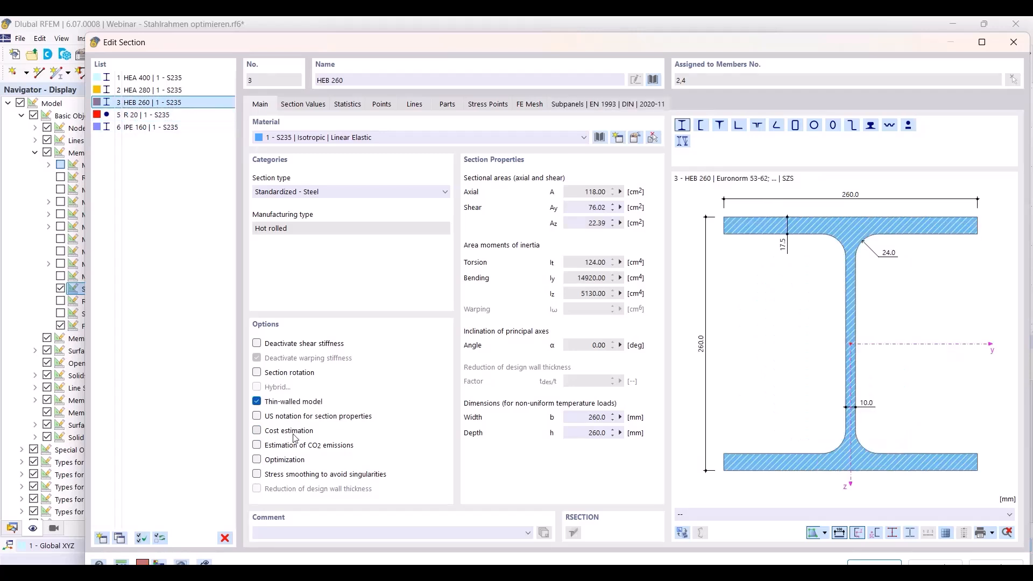
click(132, 127)
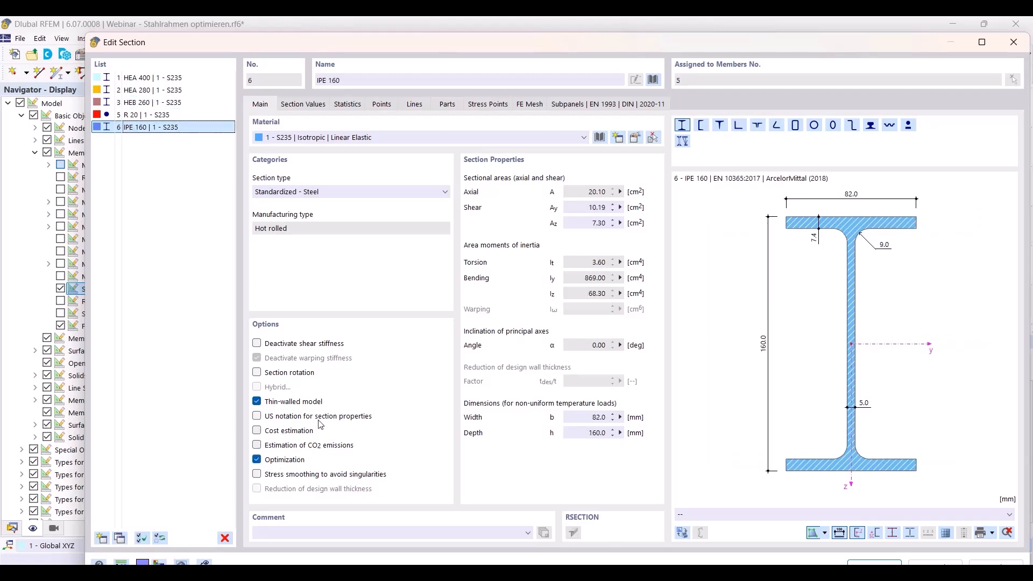
Browse the sizes of the EN 10365:2017 IPE series (ArcelorMittal) in the section library, keeping IPE 160
click(654, 80)
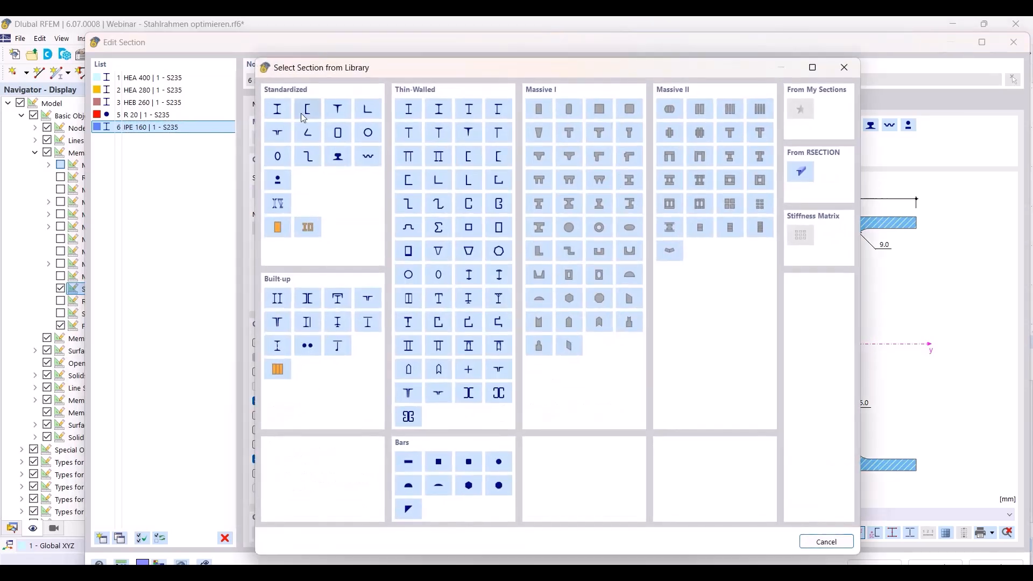
click(278, 110)
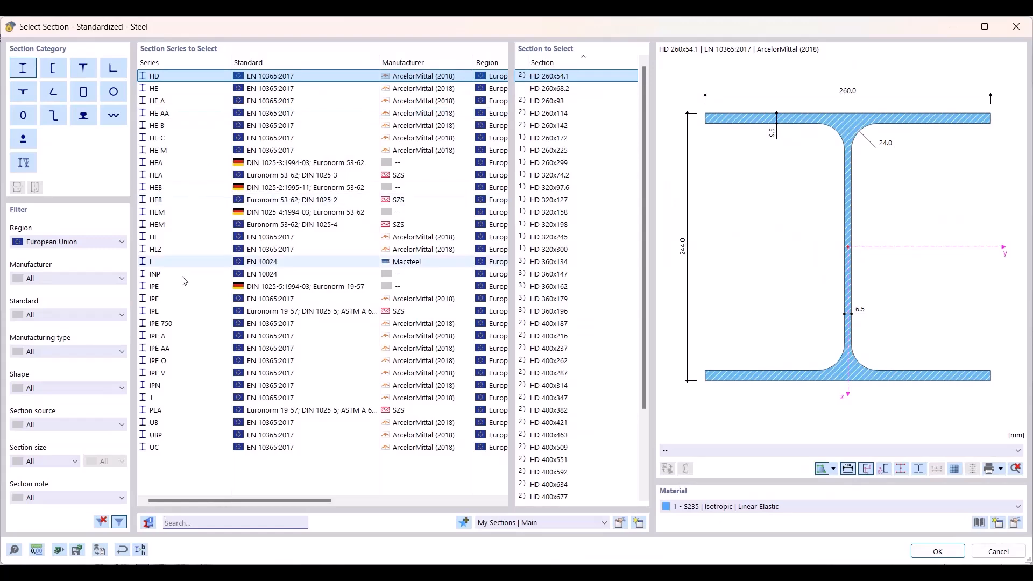
click(181, 299)
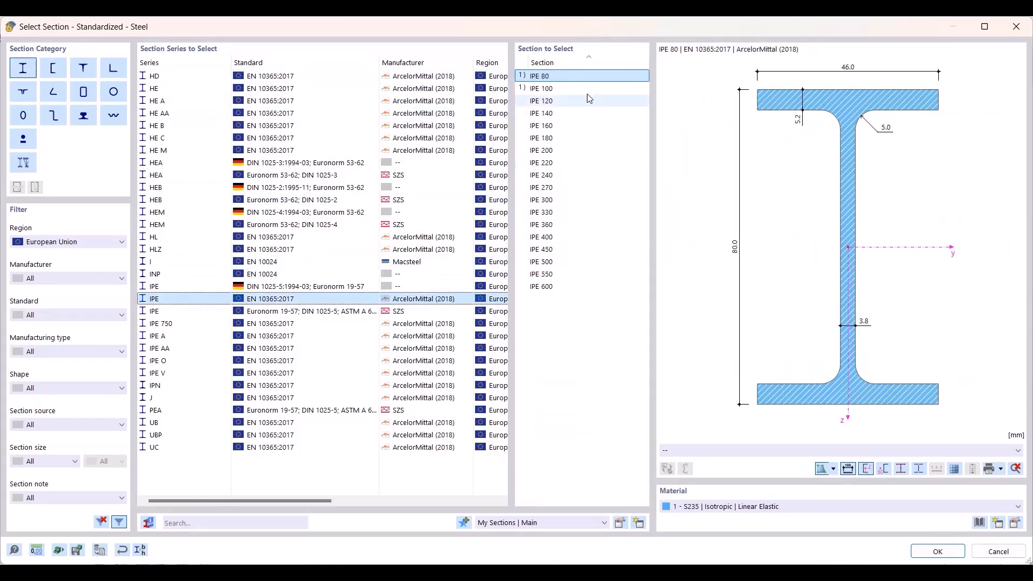
click(994, 553)
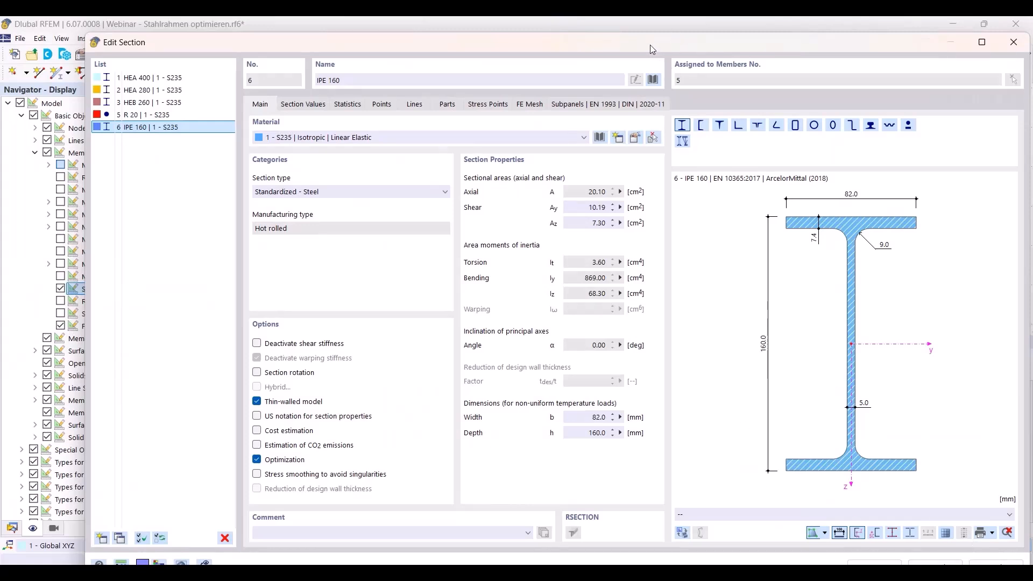
Check the Optimization option on the HEA 400, HEA 280 and IPE 160 sections and accept the section edits
drag(653, 44, 607, 39)
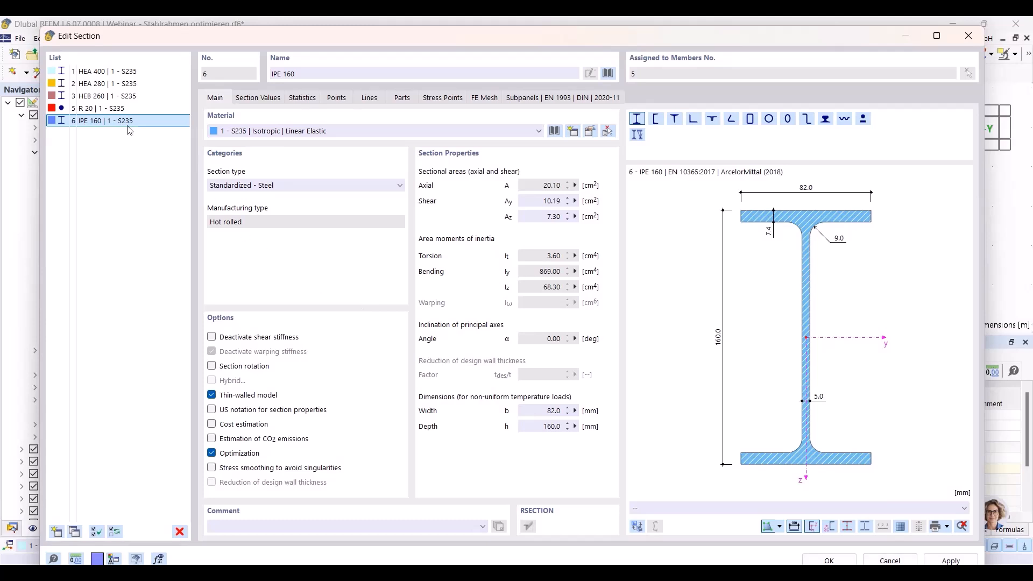
click(110, 71)
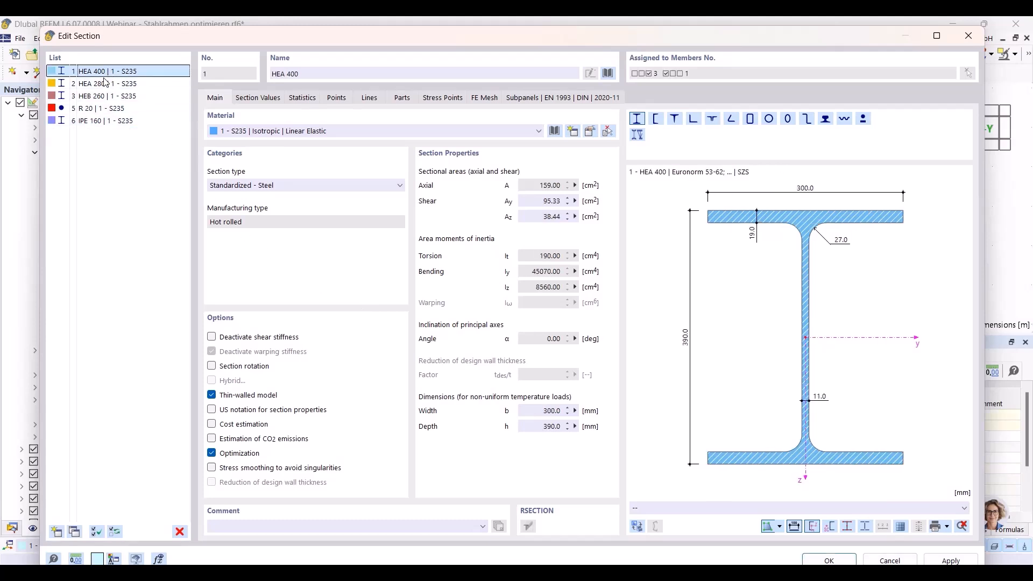
click(105, 84)
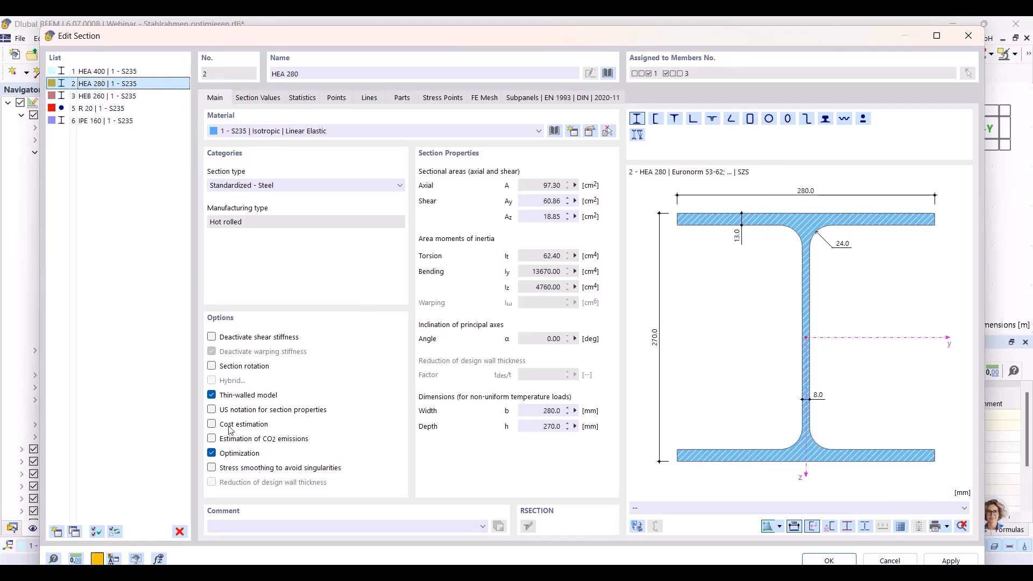
click(111, 122)
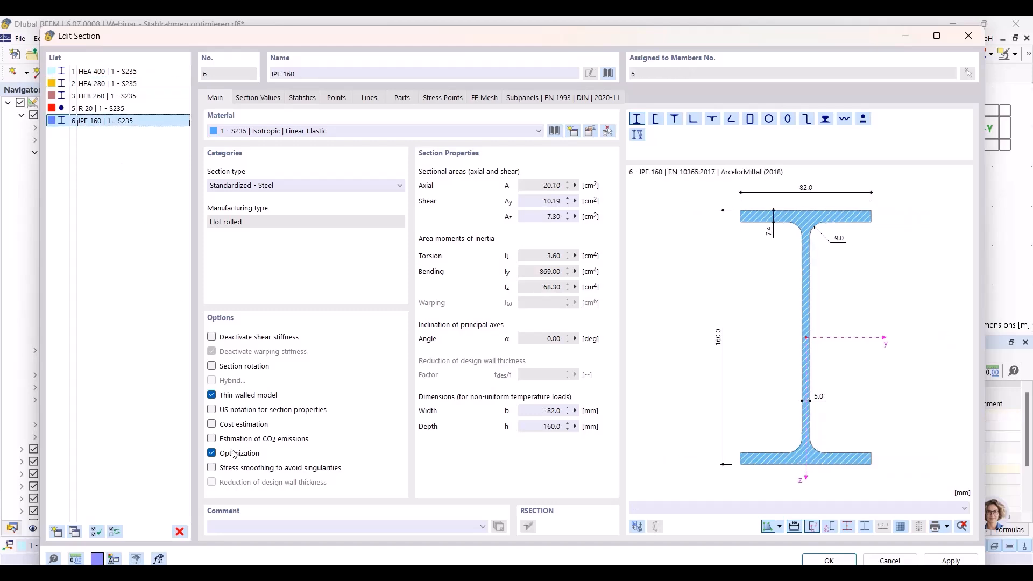
click(829, 560)
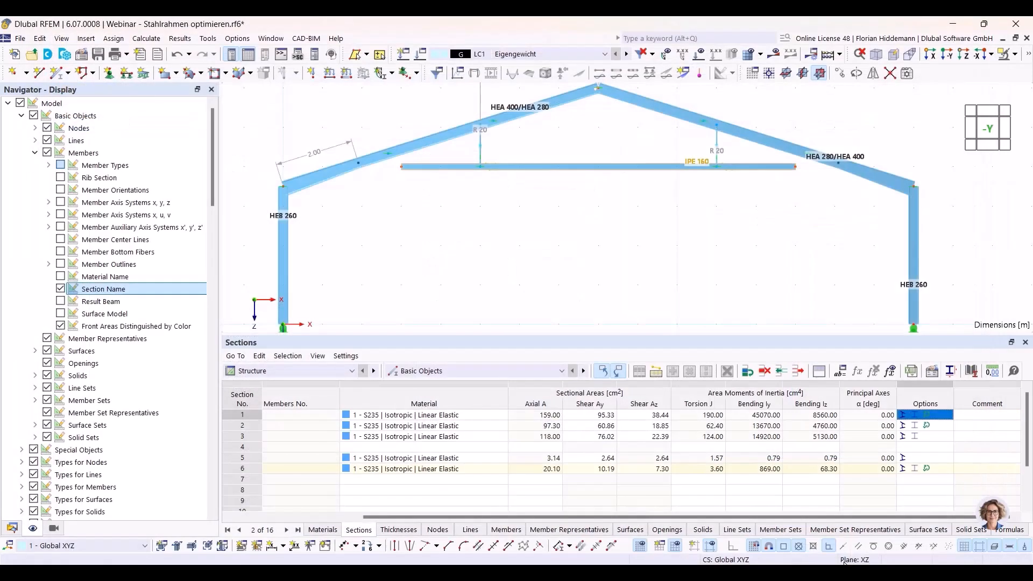
In the optimization settings for minimum total weight, set the optimizer to Ant colony and the percent of mutations to 2.00 %
click(48, 39)
click(147, 38)
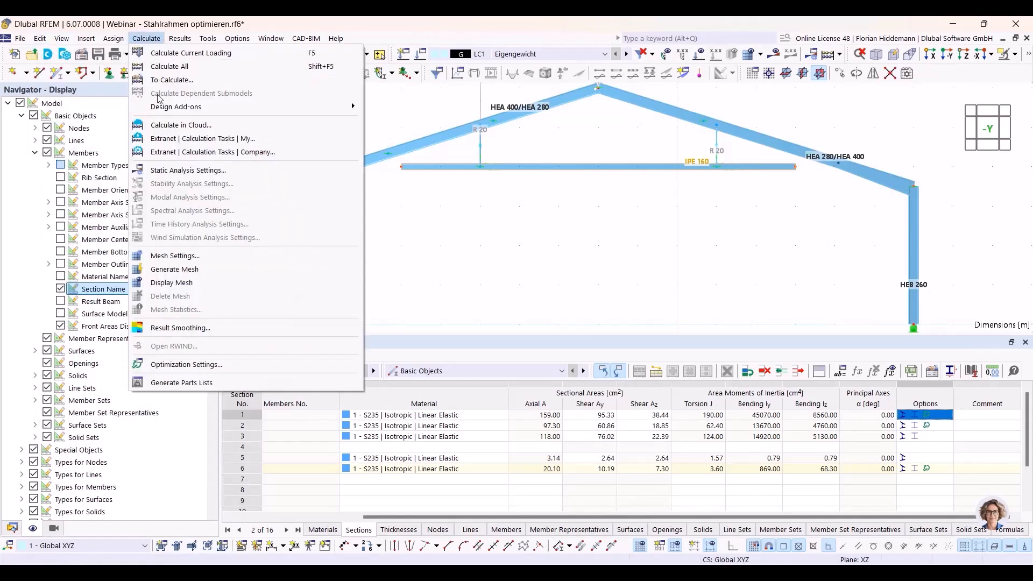
click(187, 365)
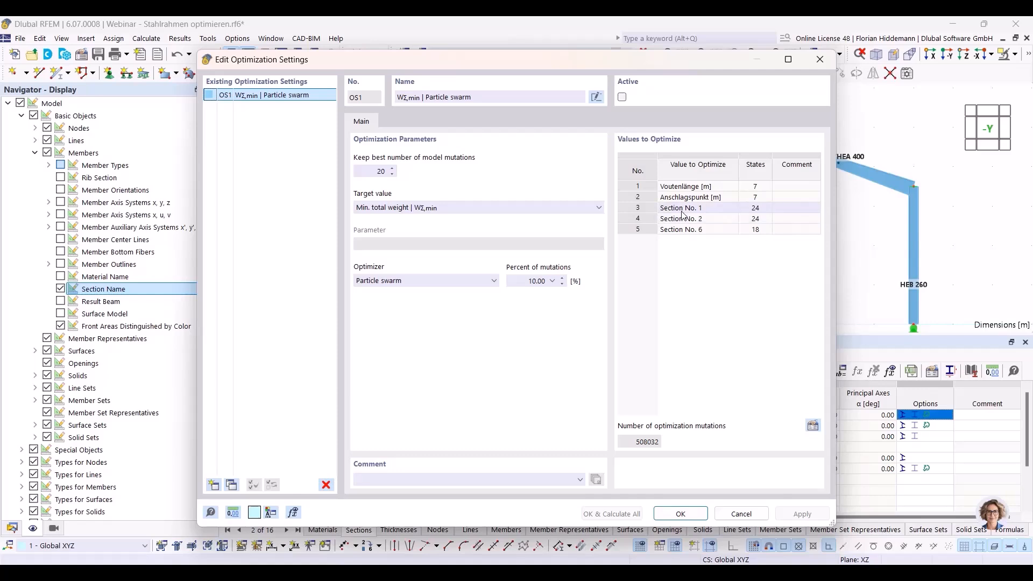
click(480, 280)
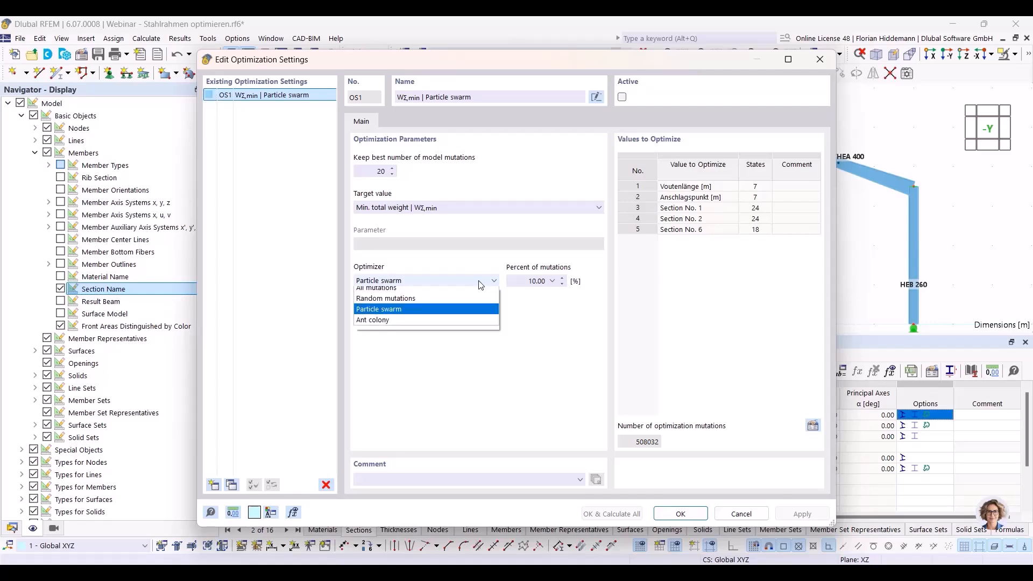
click(378, 325)
click(551, 281)
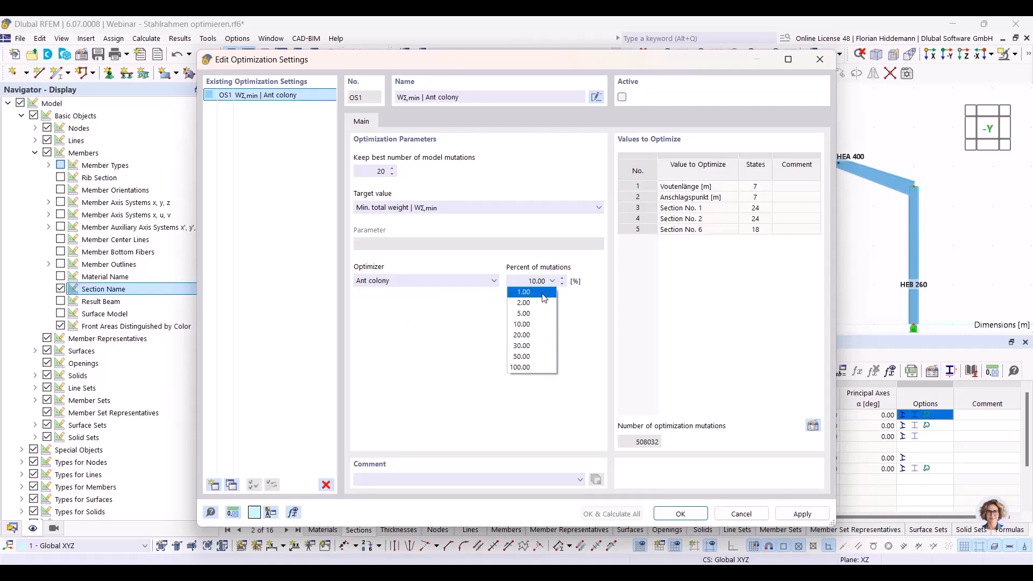
click(535, 304)
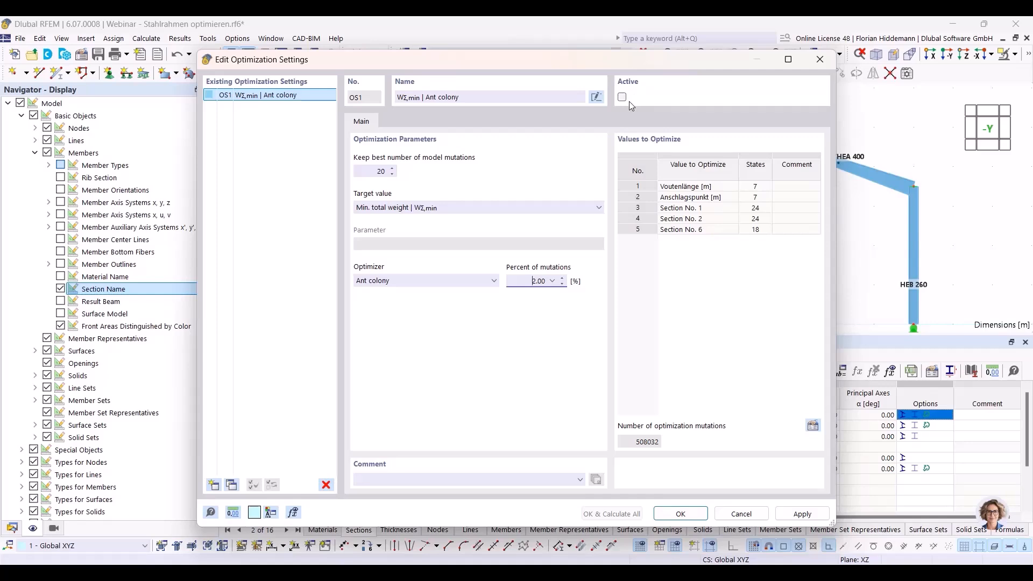
Set optimization setting OS1 to active and start calculating all
mouse_move(645, 69)
mouse_down()
mouse_move(659, 82)
mouse_move(639, 83)
mouse_up()
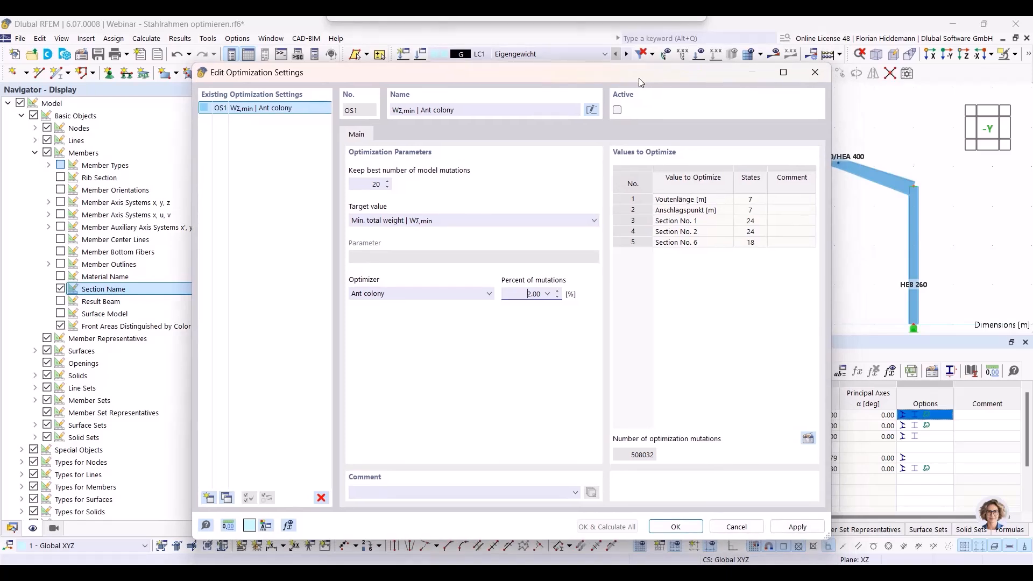
click(617, 111)
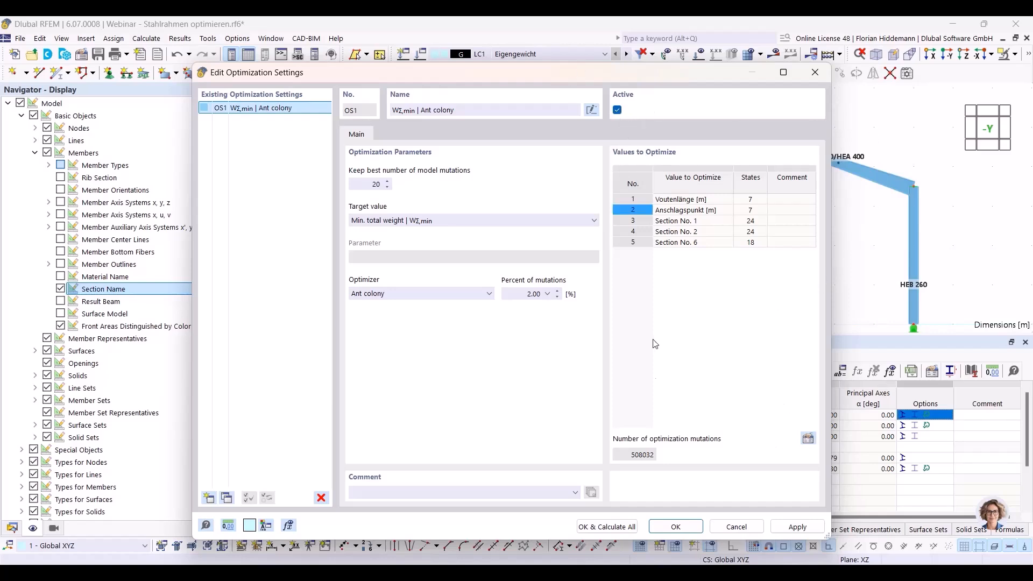
click(598, 526)
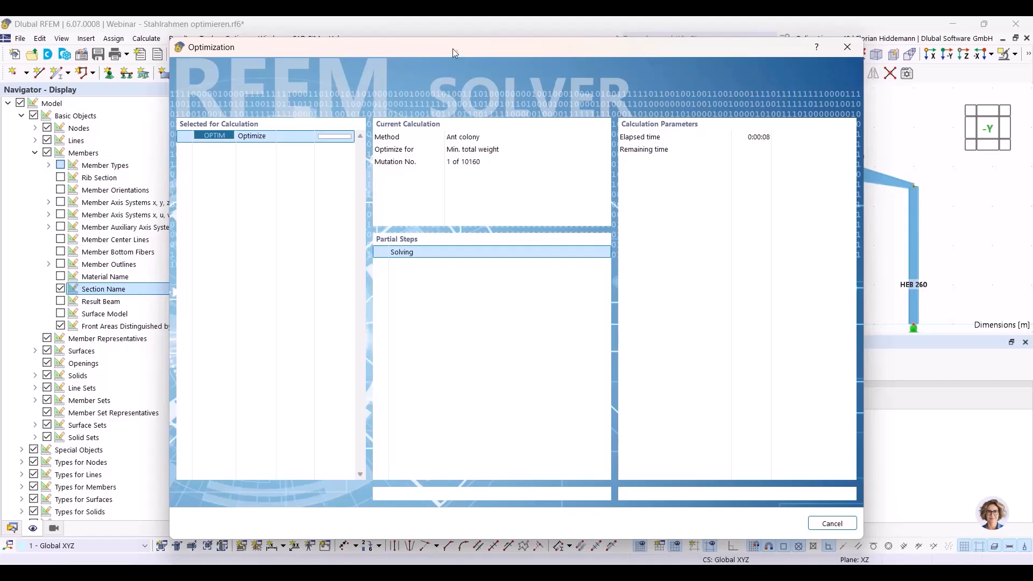
Move the solver window aside to view the interim optimized values, and cancel the running optimization
drag(453, 48, 918, 422)
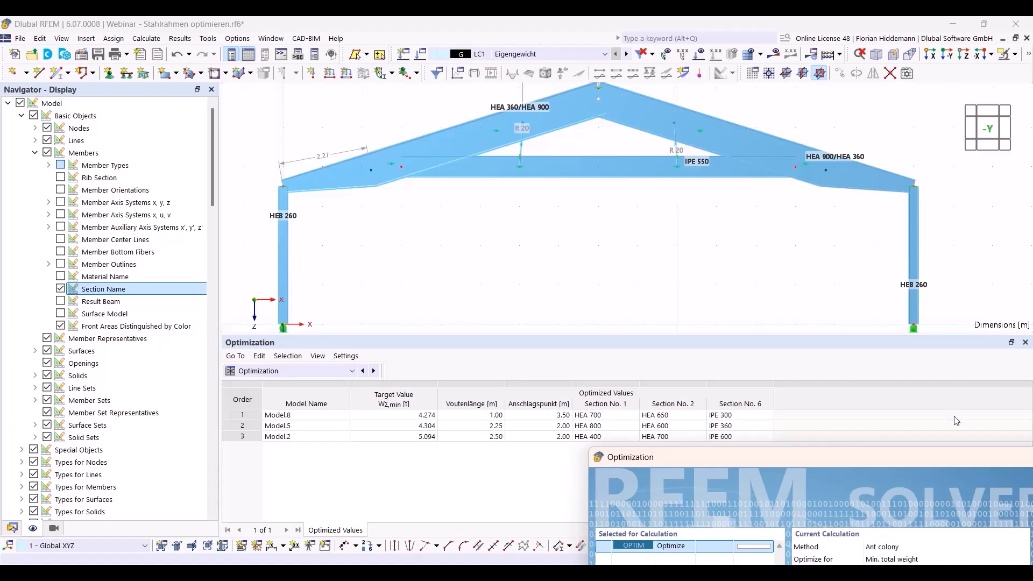
drag(848, 460, 745, 341)
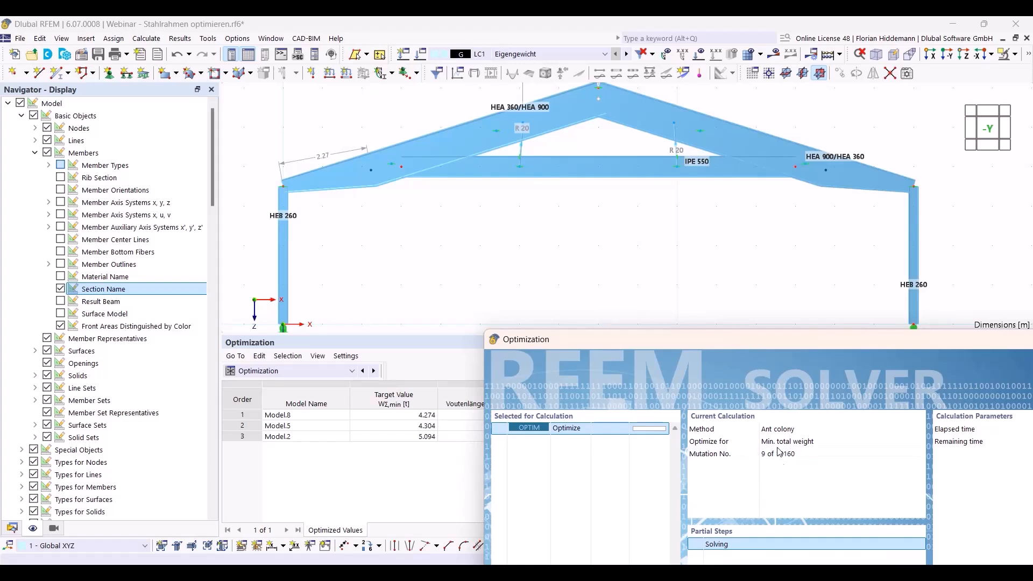
drag(777, 345, 580, 66)
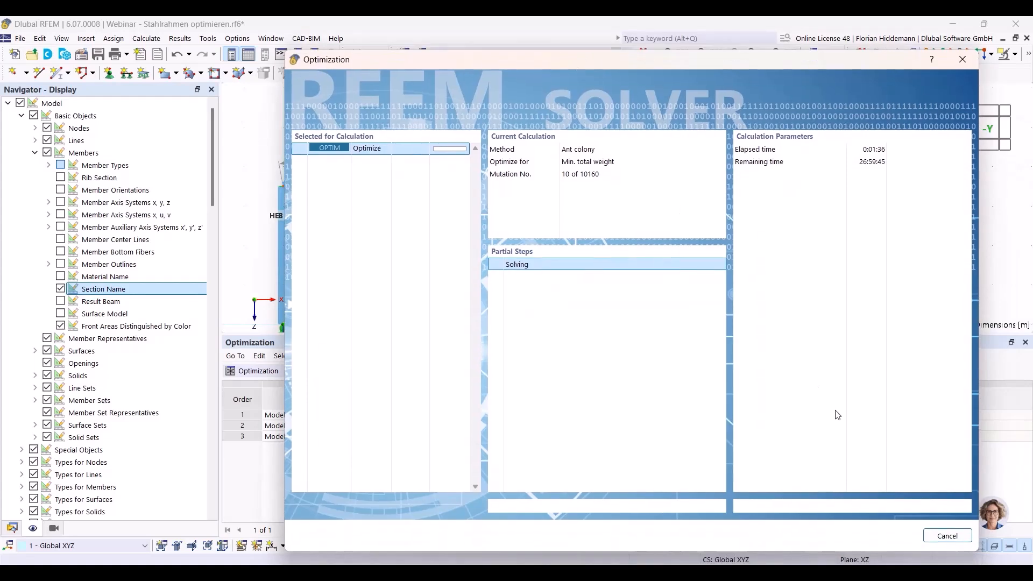
click(955, 536)
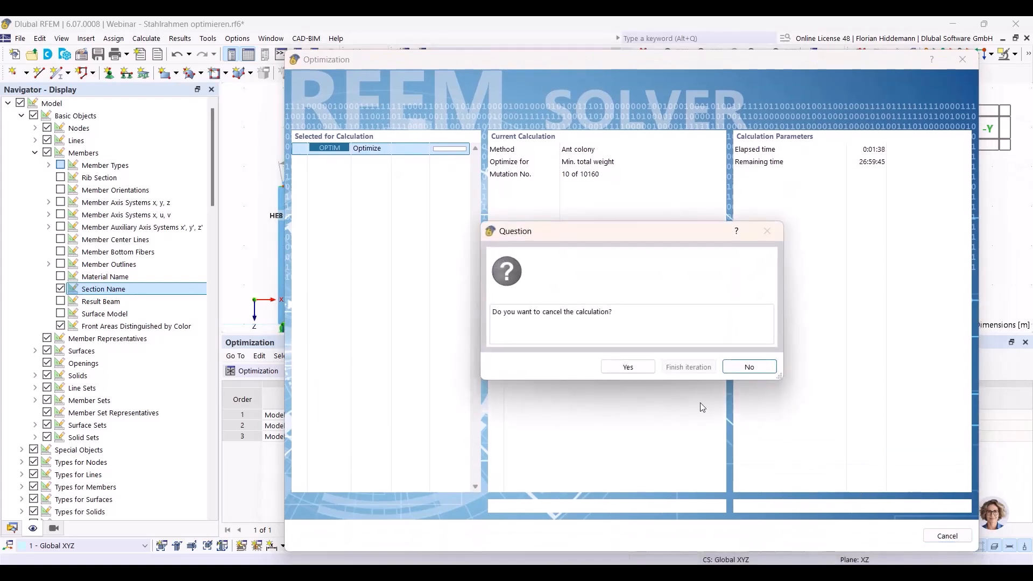
click(630, 366)
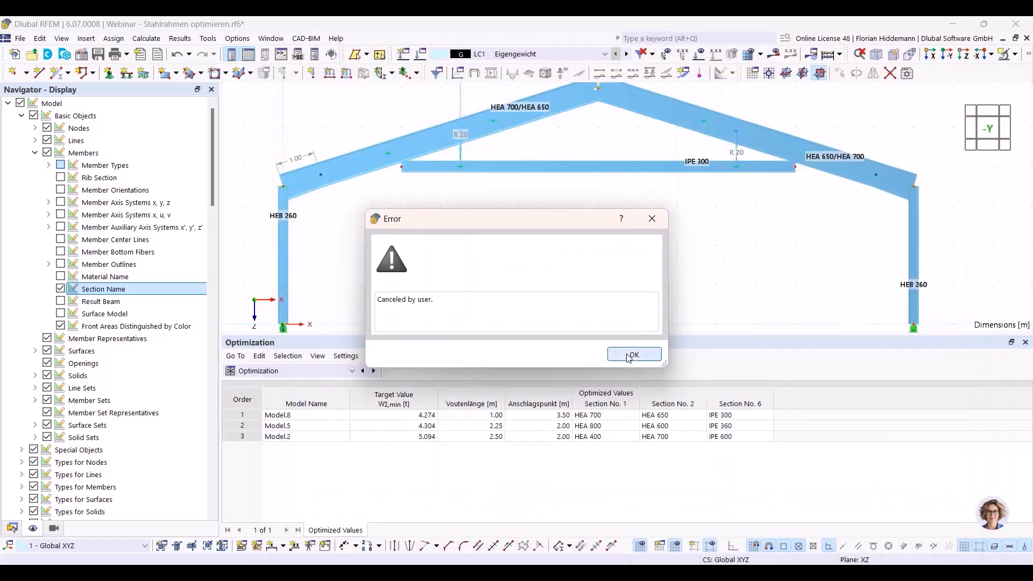
click(628, 356)
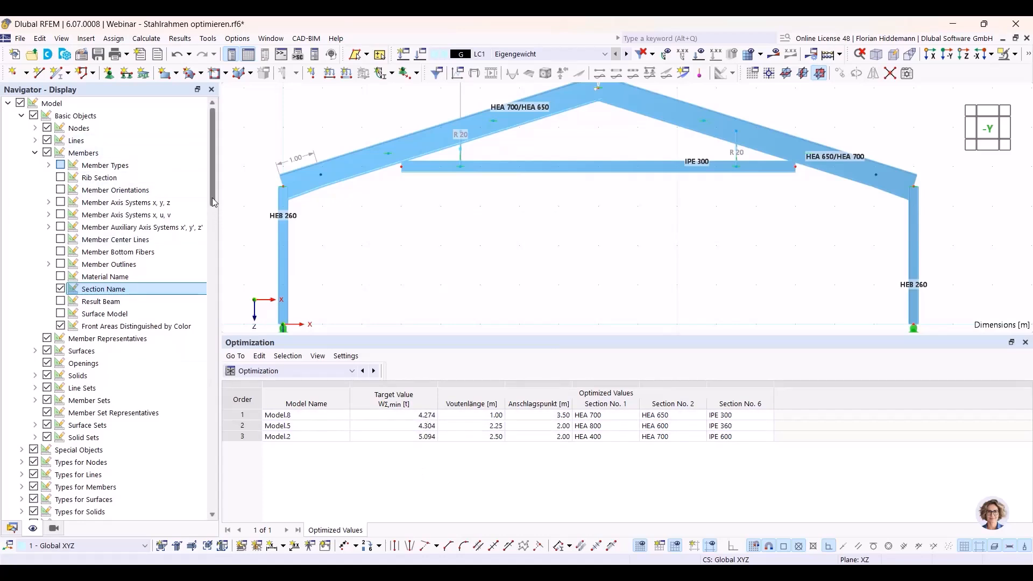
Switch to the model Webinar - Stahlrahmen optimieren - Ergebnisse.rf6 in the data navigator
click(11, 528)
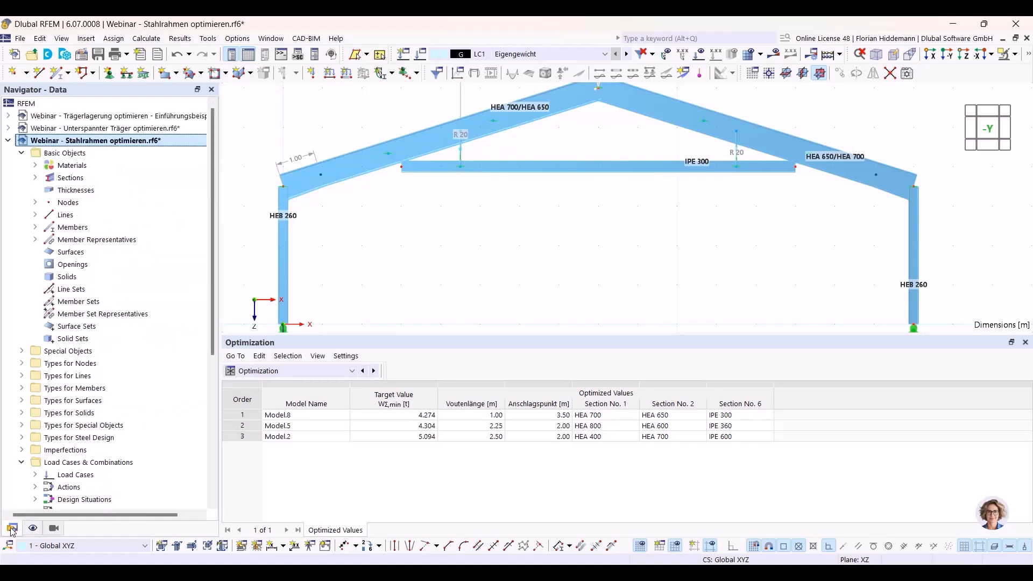
click(8, 140)
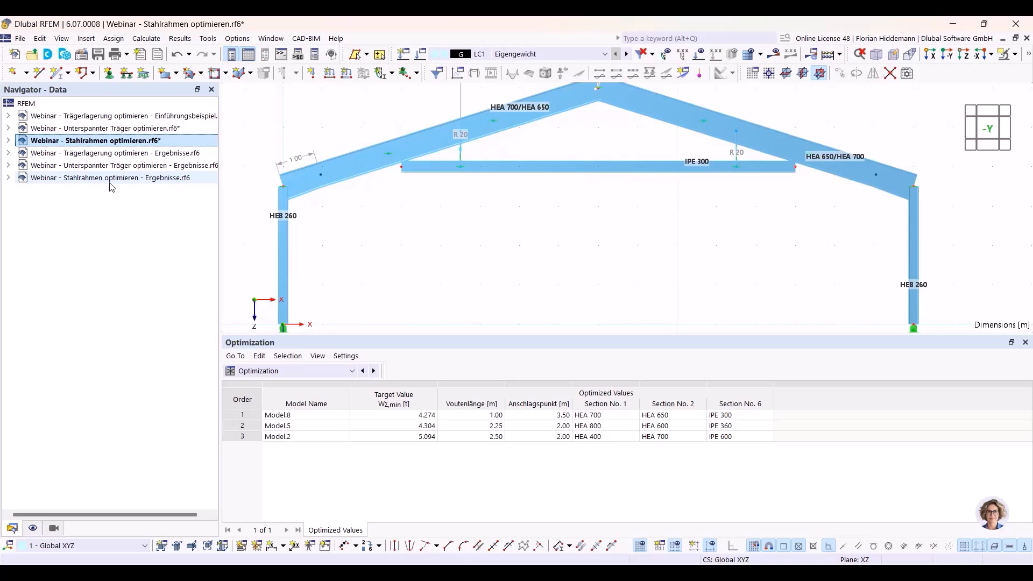
double_click(111, 177)
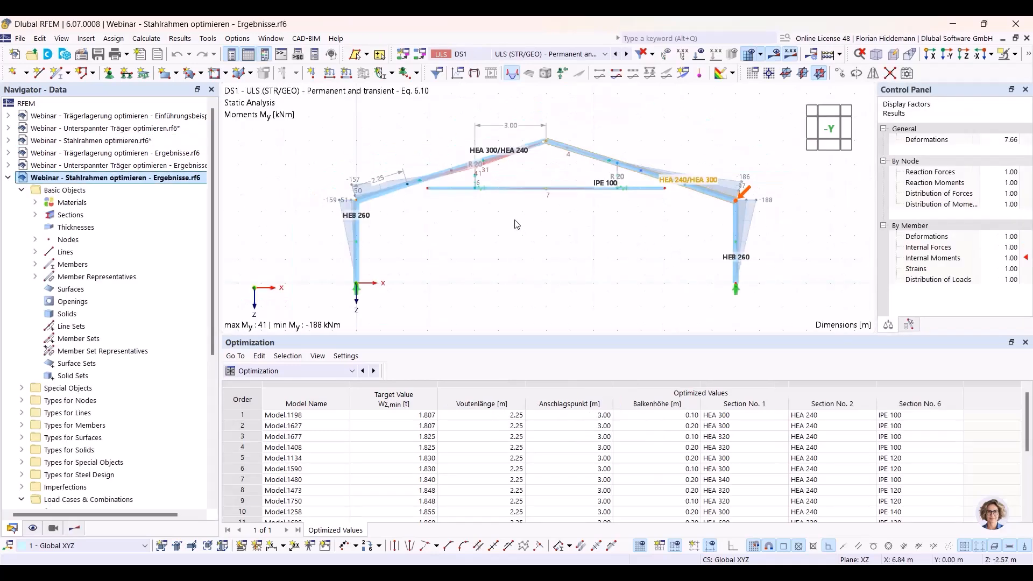
scroll(467, 217, up, 3)
scroll(598, 223, down, 3)
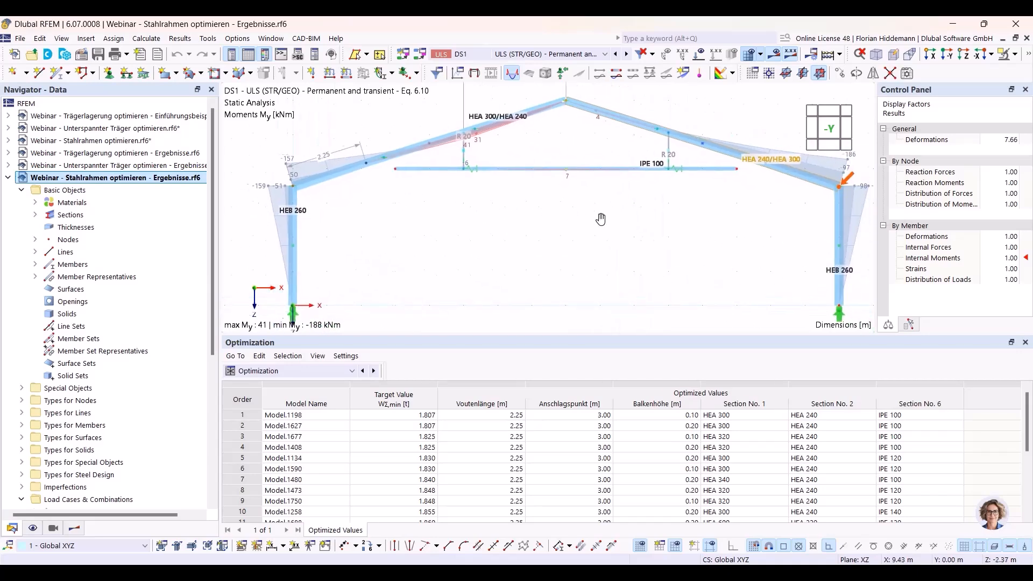
Hide the result diagrams and examine the optimized frame's sections and dimensions, keeping design situation DS1
click(774, 56)
scroll(628, 260, up, 4)
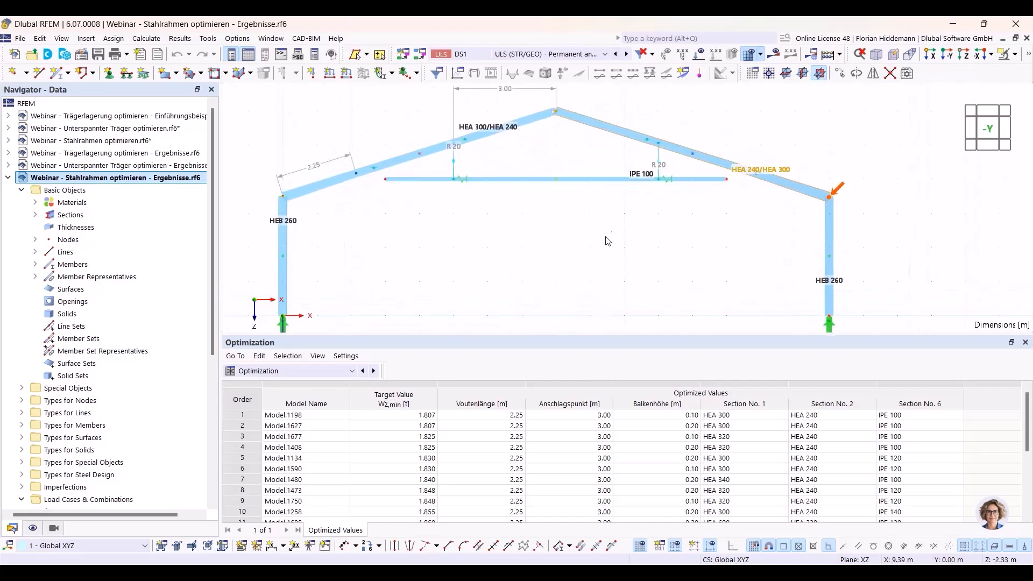
middle_drag(604, 240, 622, 234)
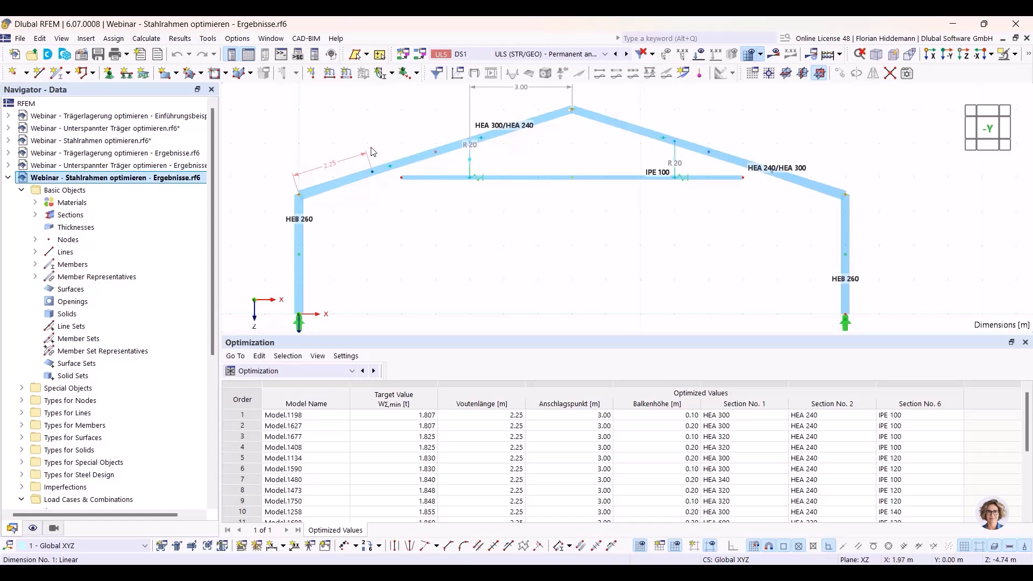
middle_drag(520, 93, 513, 110)
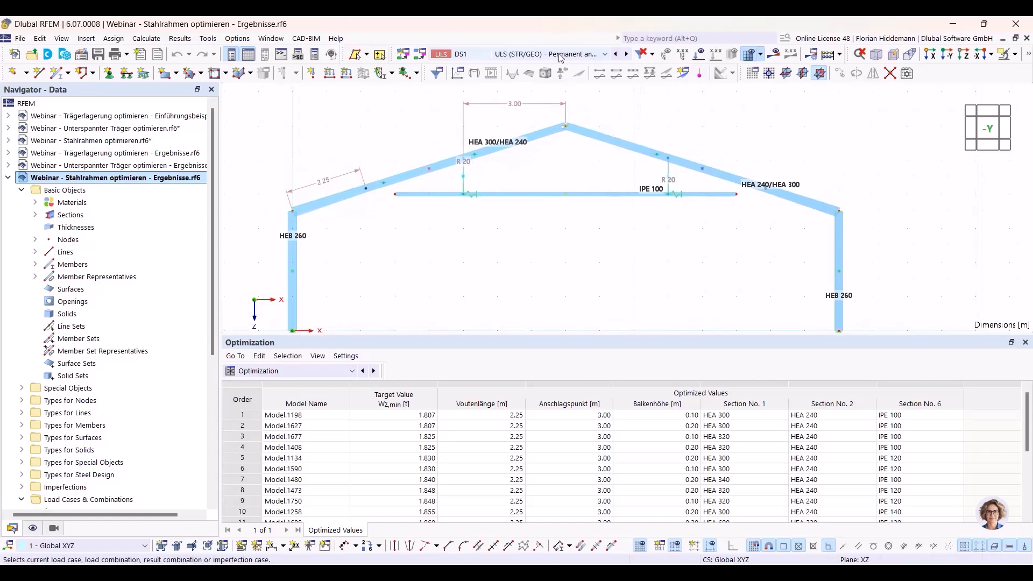
click(605, 54)
click(554, 103)
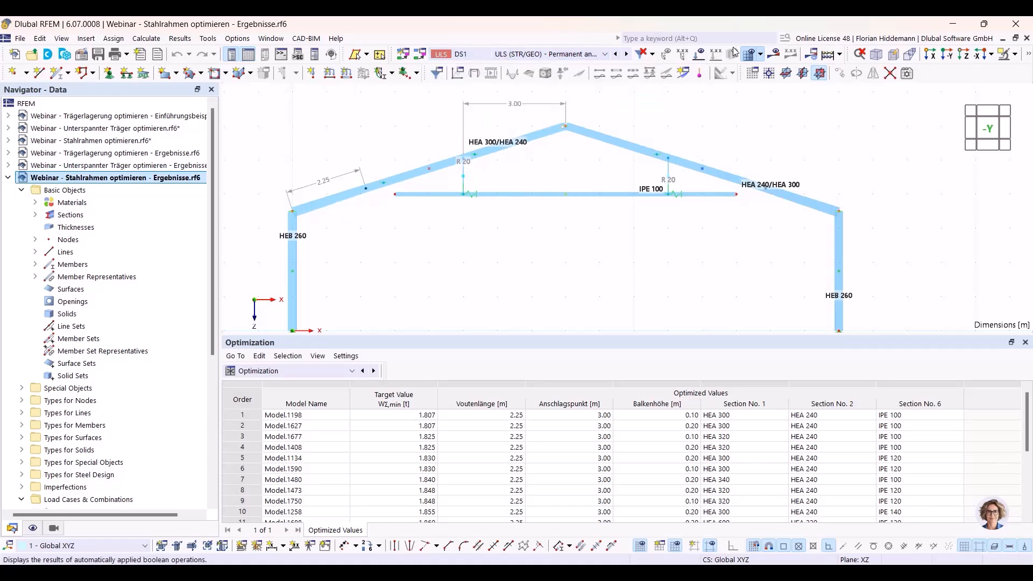
Show the My moment results for DS1 again and compare the frame's moments with the ranked optimization variants
click(774, 54)
scroll(521, 241, down, 3)
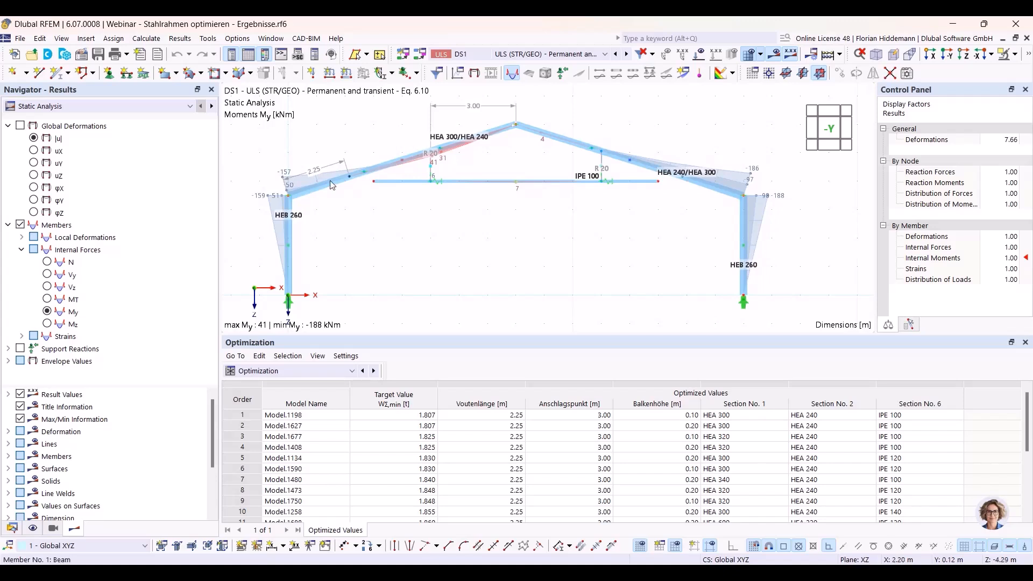
scroll(460, 161, up, 4)
scroll(644, 260, down, 2)
middle_drag(699, 266, 548, 231)
scroll(608, 219, down, 1)
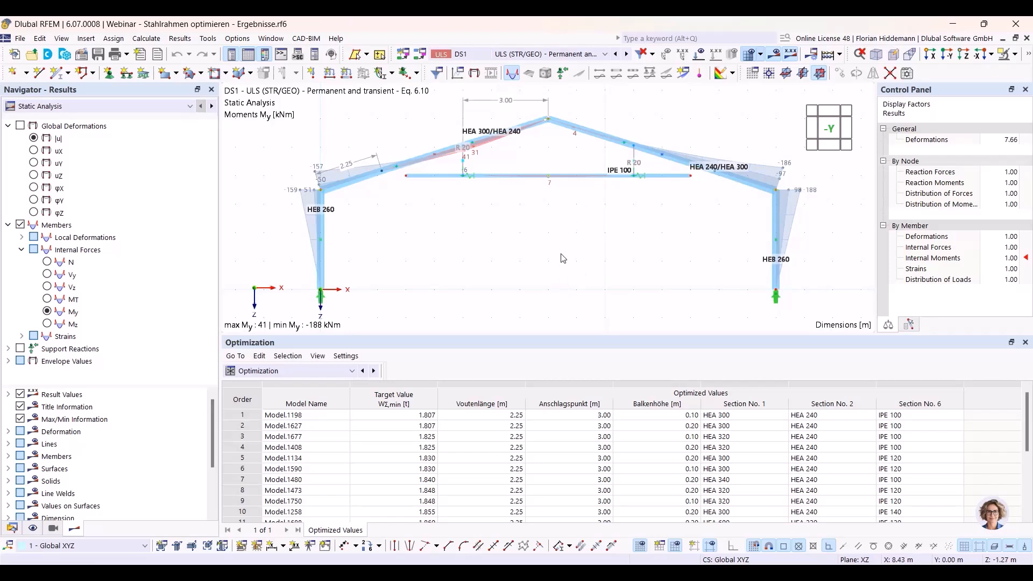
middle_drag(581, 233, 573, 235)
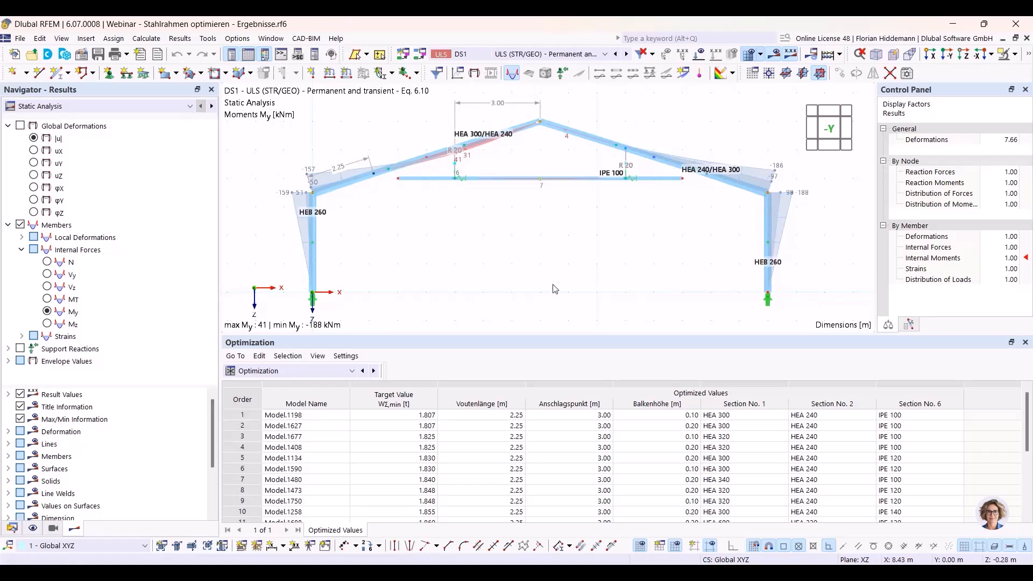
scroll(415, 447, down, 1)
scroll(415, 447, down, 2)
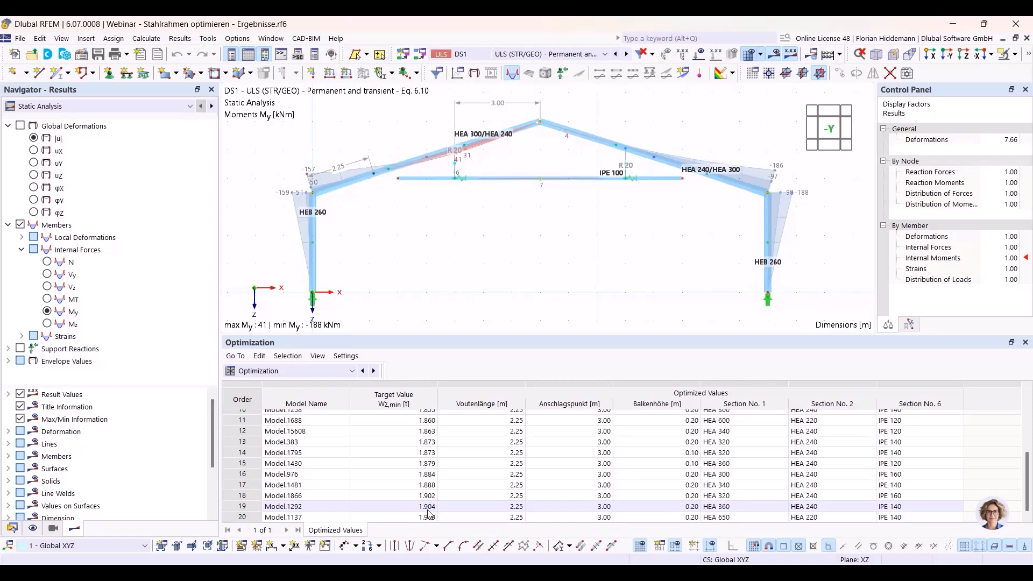
Compare the ranked optimization variants by target weight, haunch length, suspension point and sections with the frame model
scroll(428, 514, up, 3)
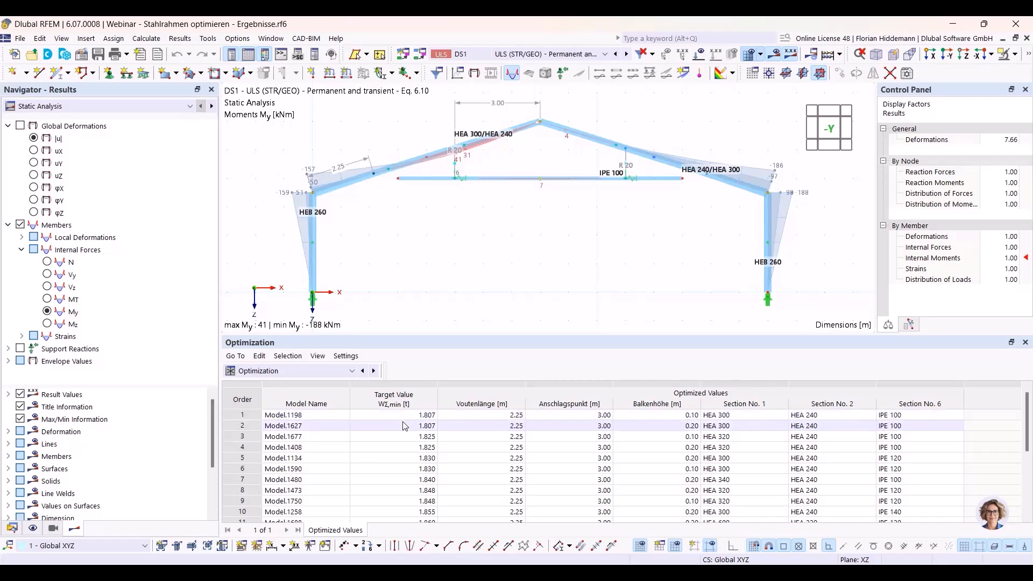
scroll(409, 446, down, 3)
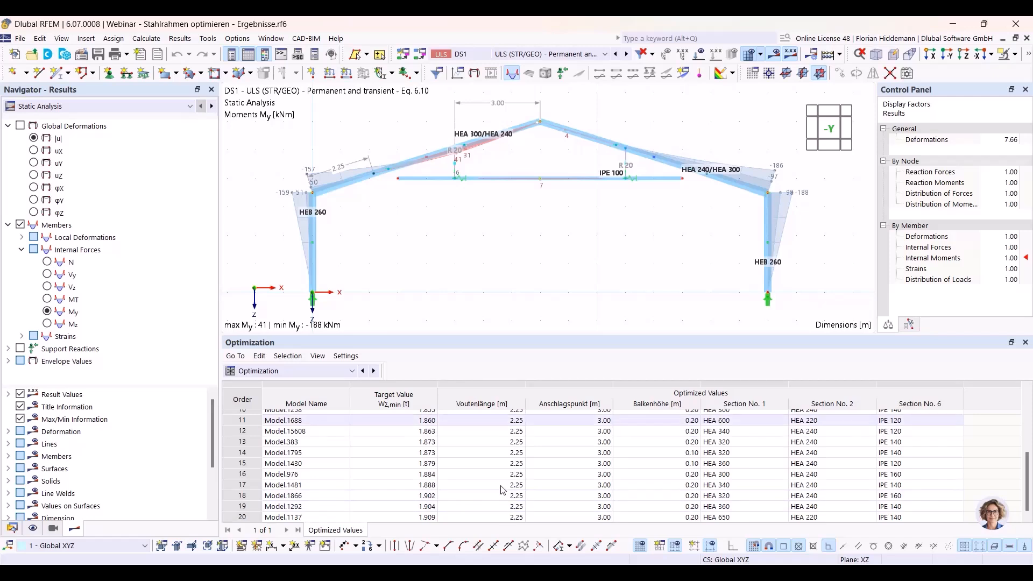
scroll(598, 459, up, 3)
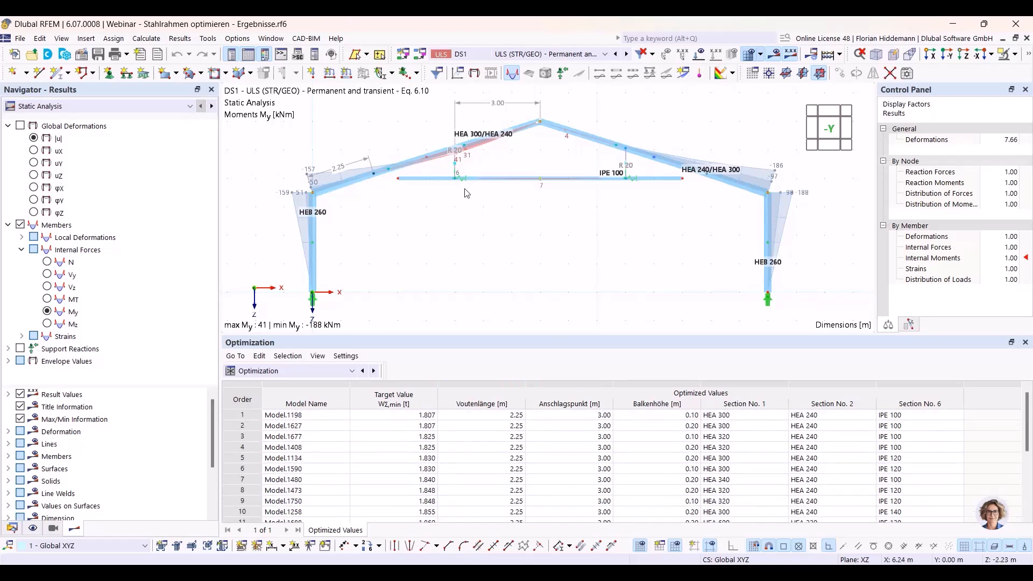
scroll(595, 484, down, 1)
scroll(569, 477, up, 1)
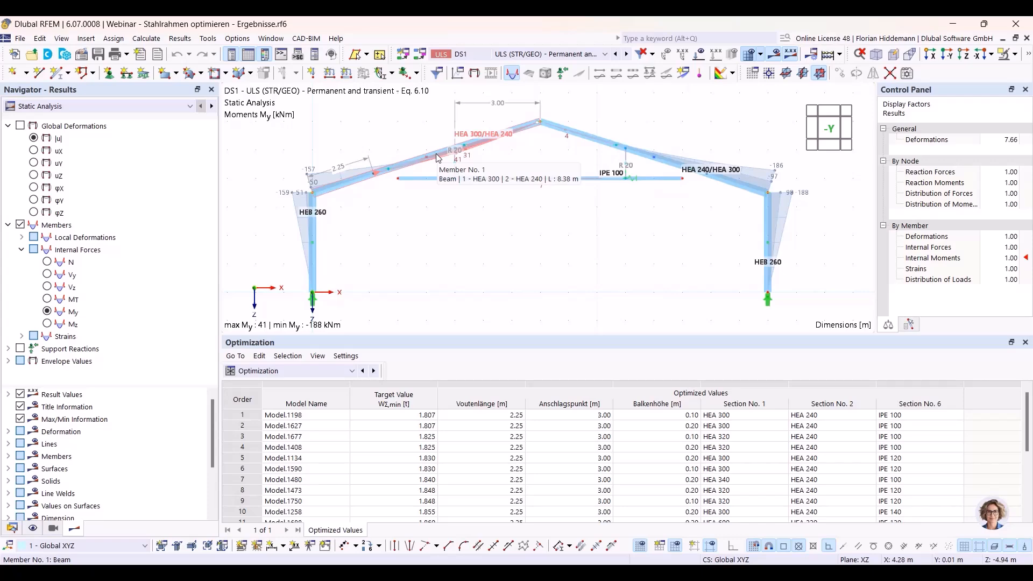
Show the Design Overview results in an enlarged table and examine the design check ratios alongside the frame
click(317, 371)
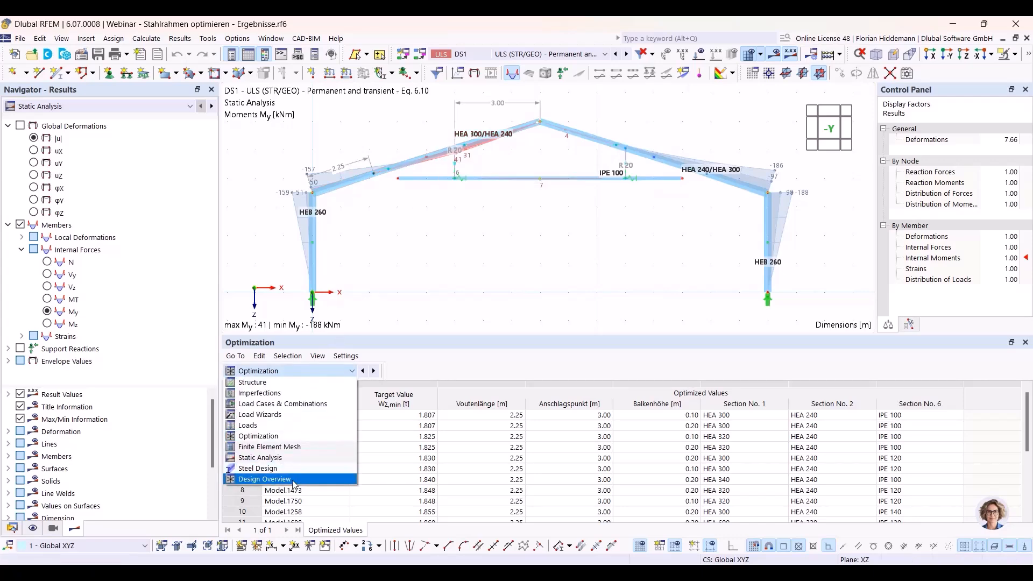
click(295, 480)
drag(629, 340, 626, 285)
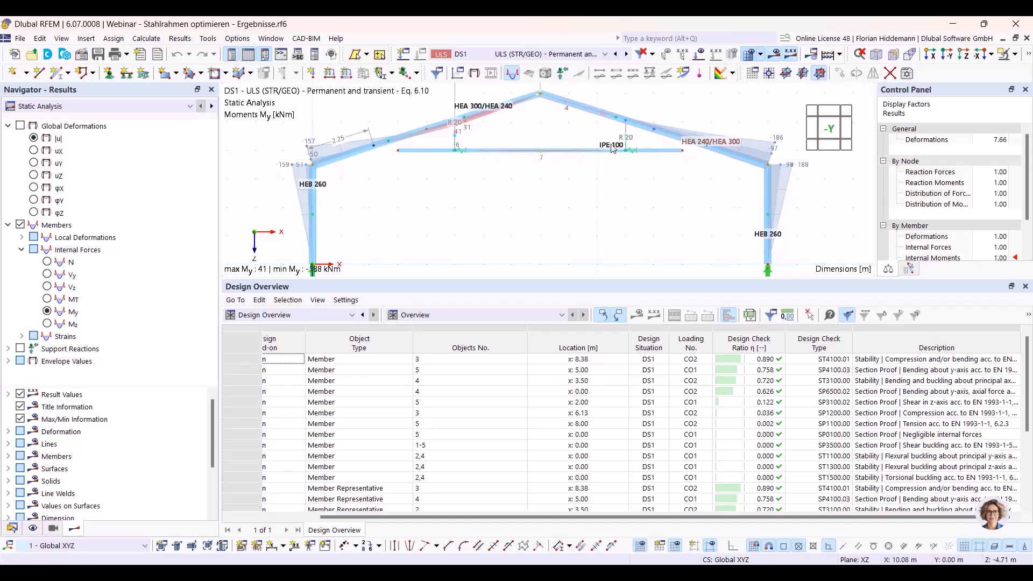
scroll(638, 168, down, 2)
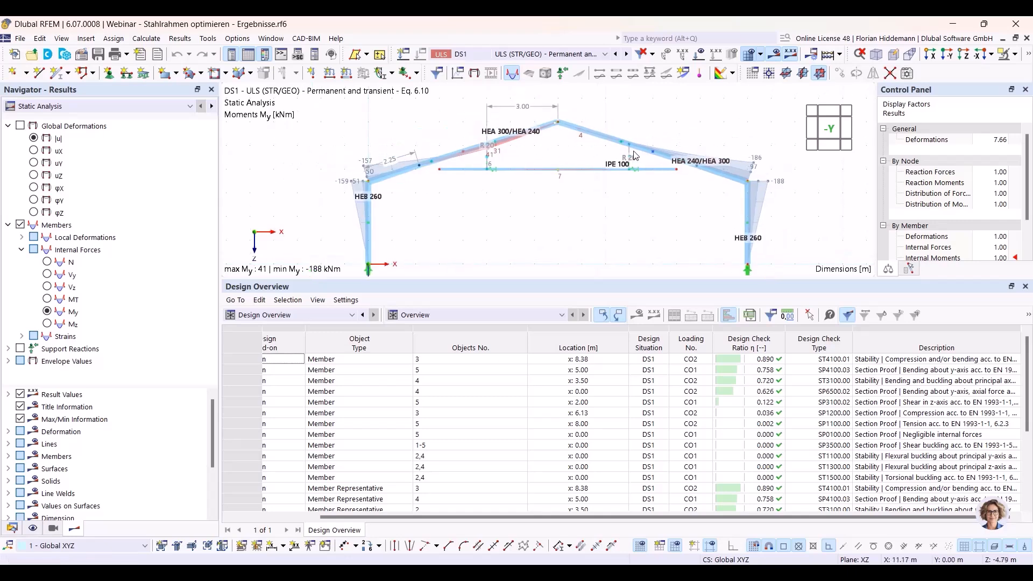
scroll(552, 214, up, 2)
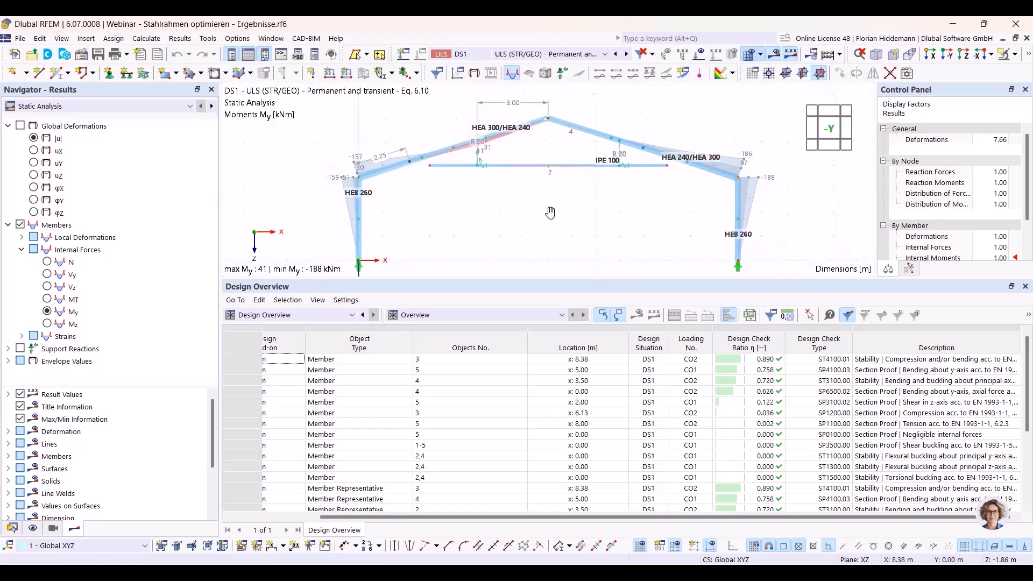
Review the optimization ranges and increments of Voutenlänge and Anschlagspunkt in the global parameters, leaving them without changes
click(63, 40)
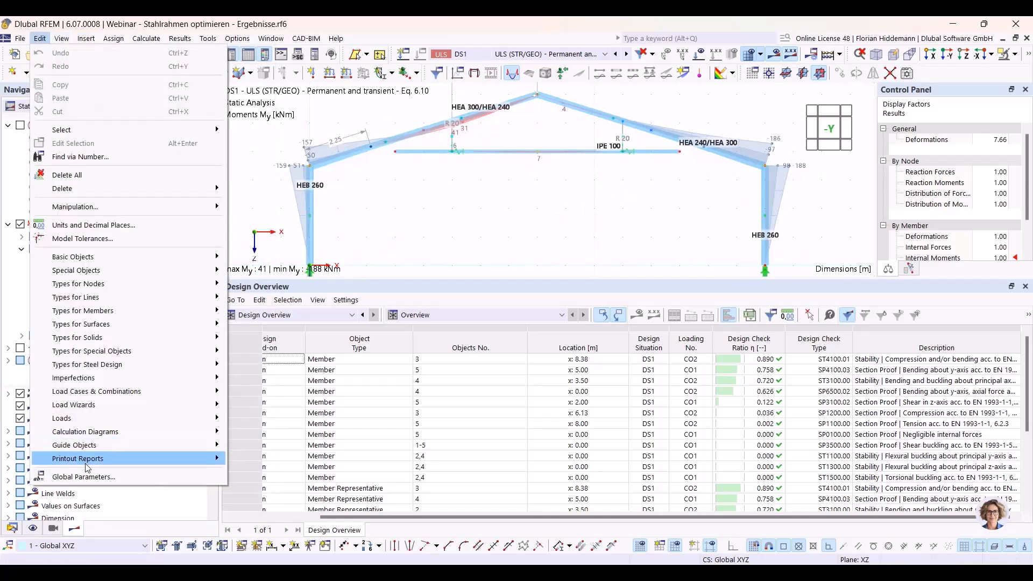
click(90, 479)
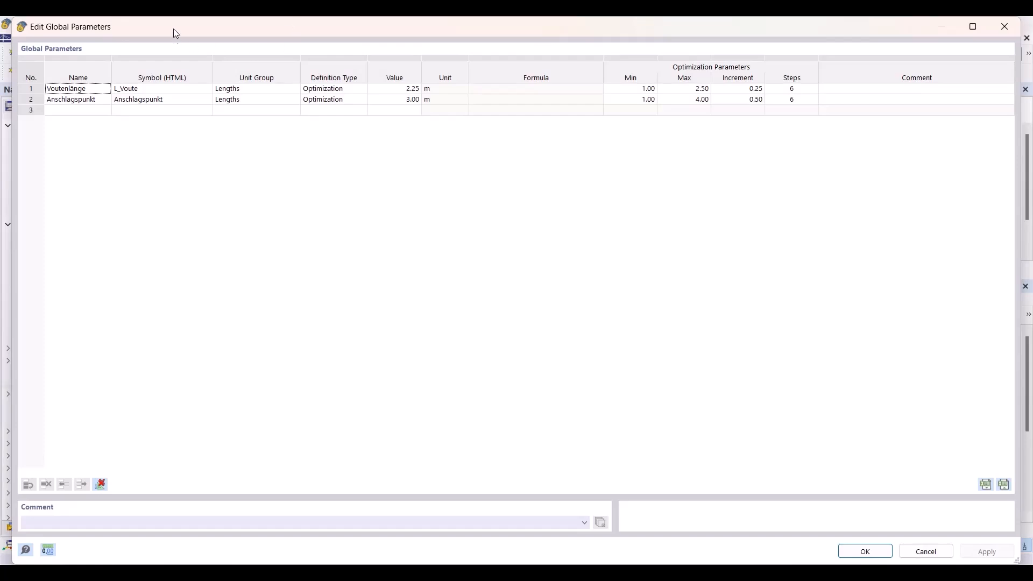
drag(171, 18, 255, 28)
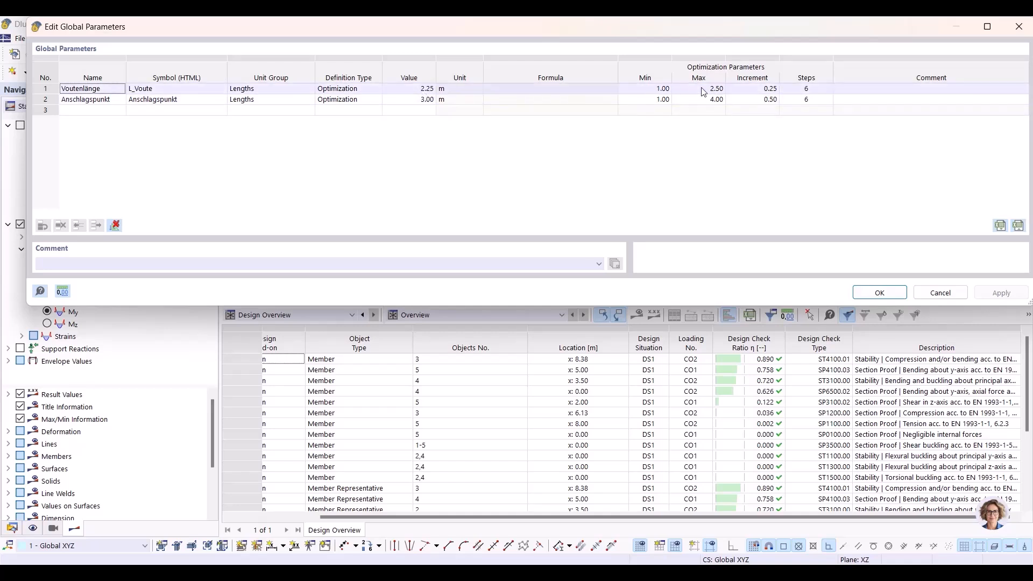
click(941, 295)
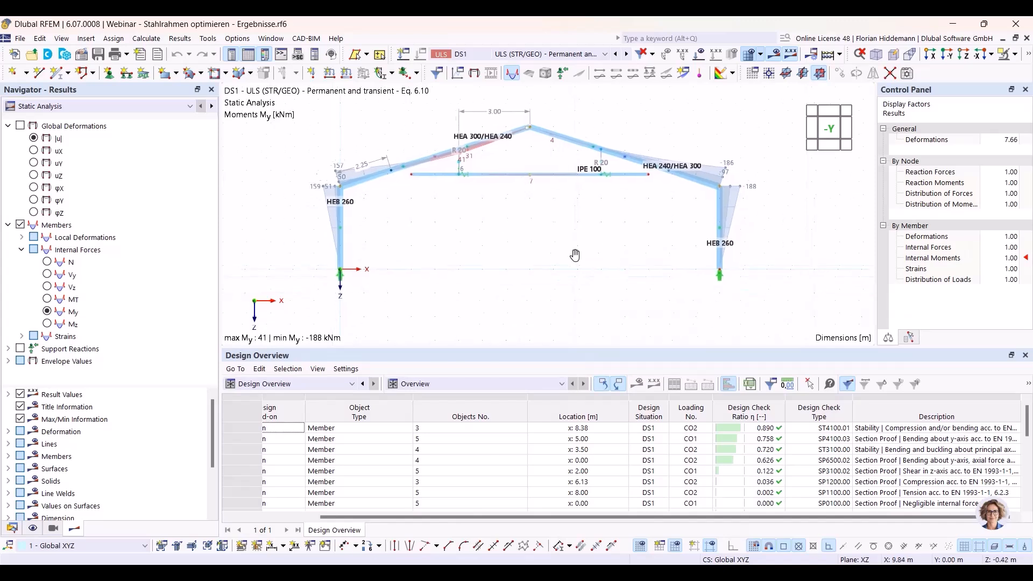
Enlarge the Design Overview table again and bring its first columns into view
drag(579, 348, 575, 310)
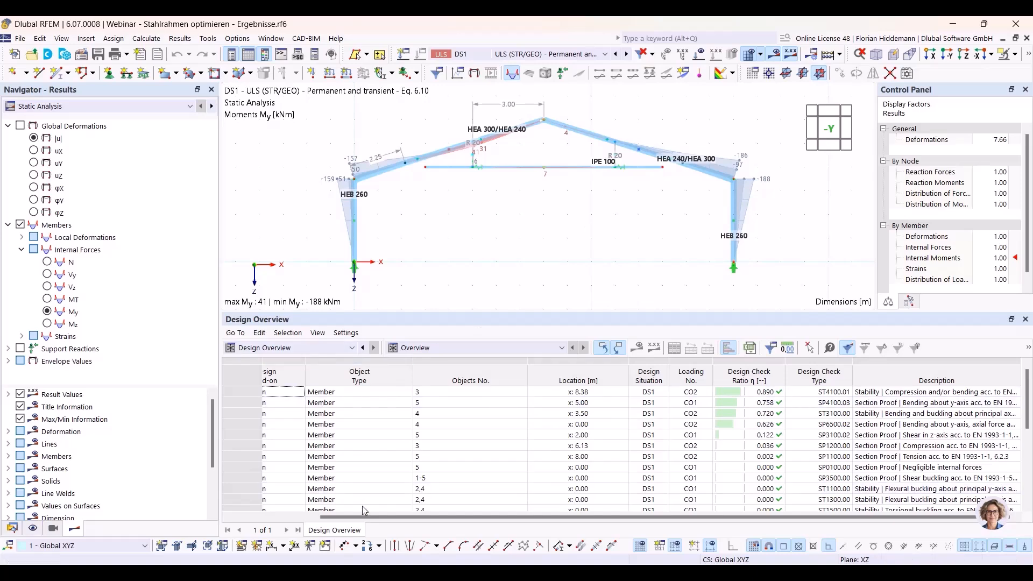
drag(355, 522, 269, 522)
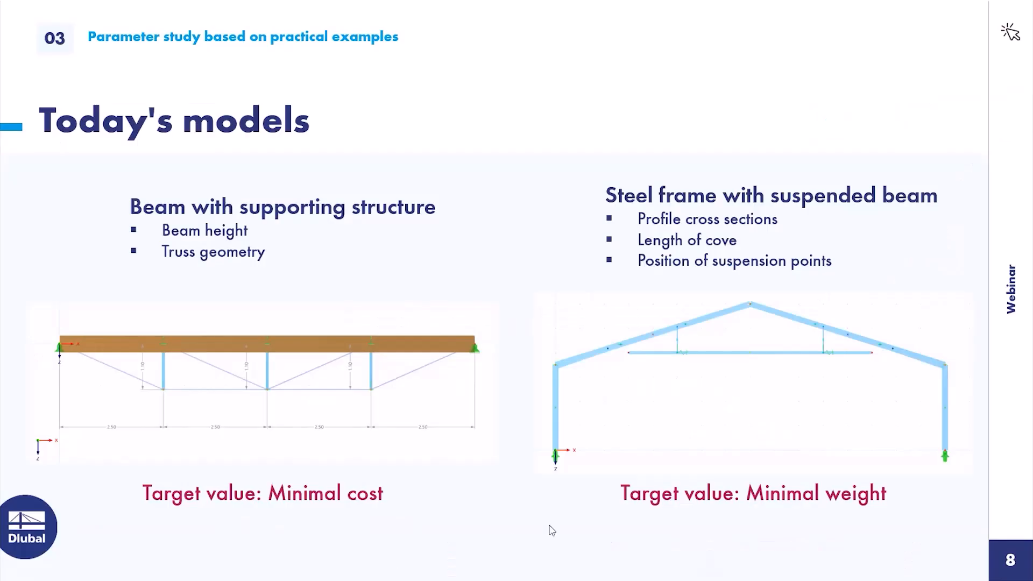
key(Right)
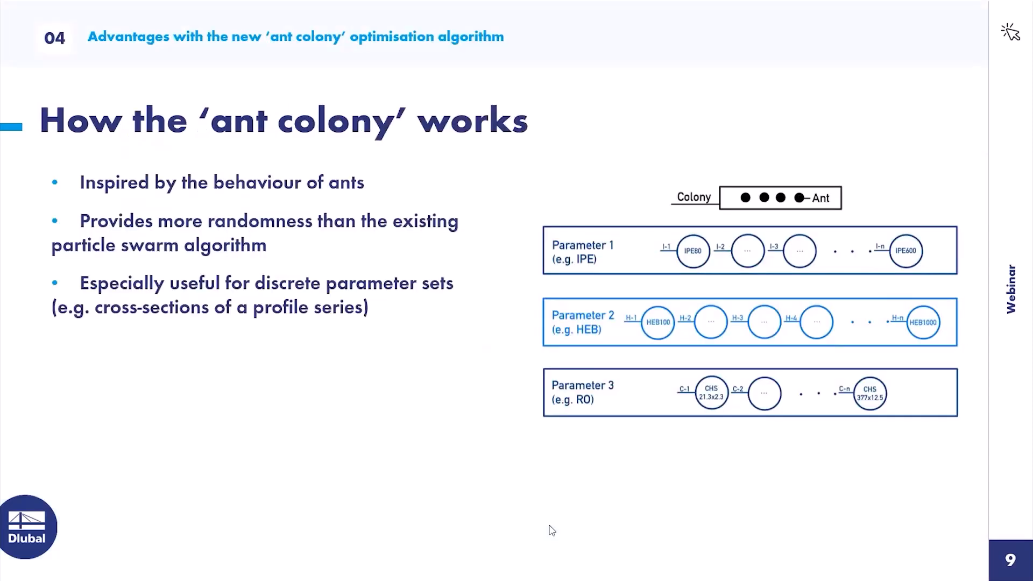